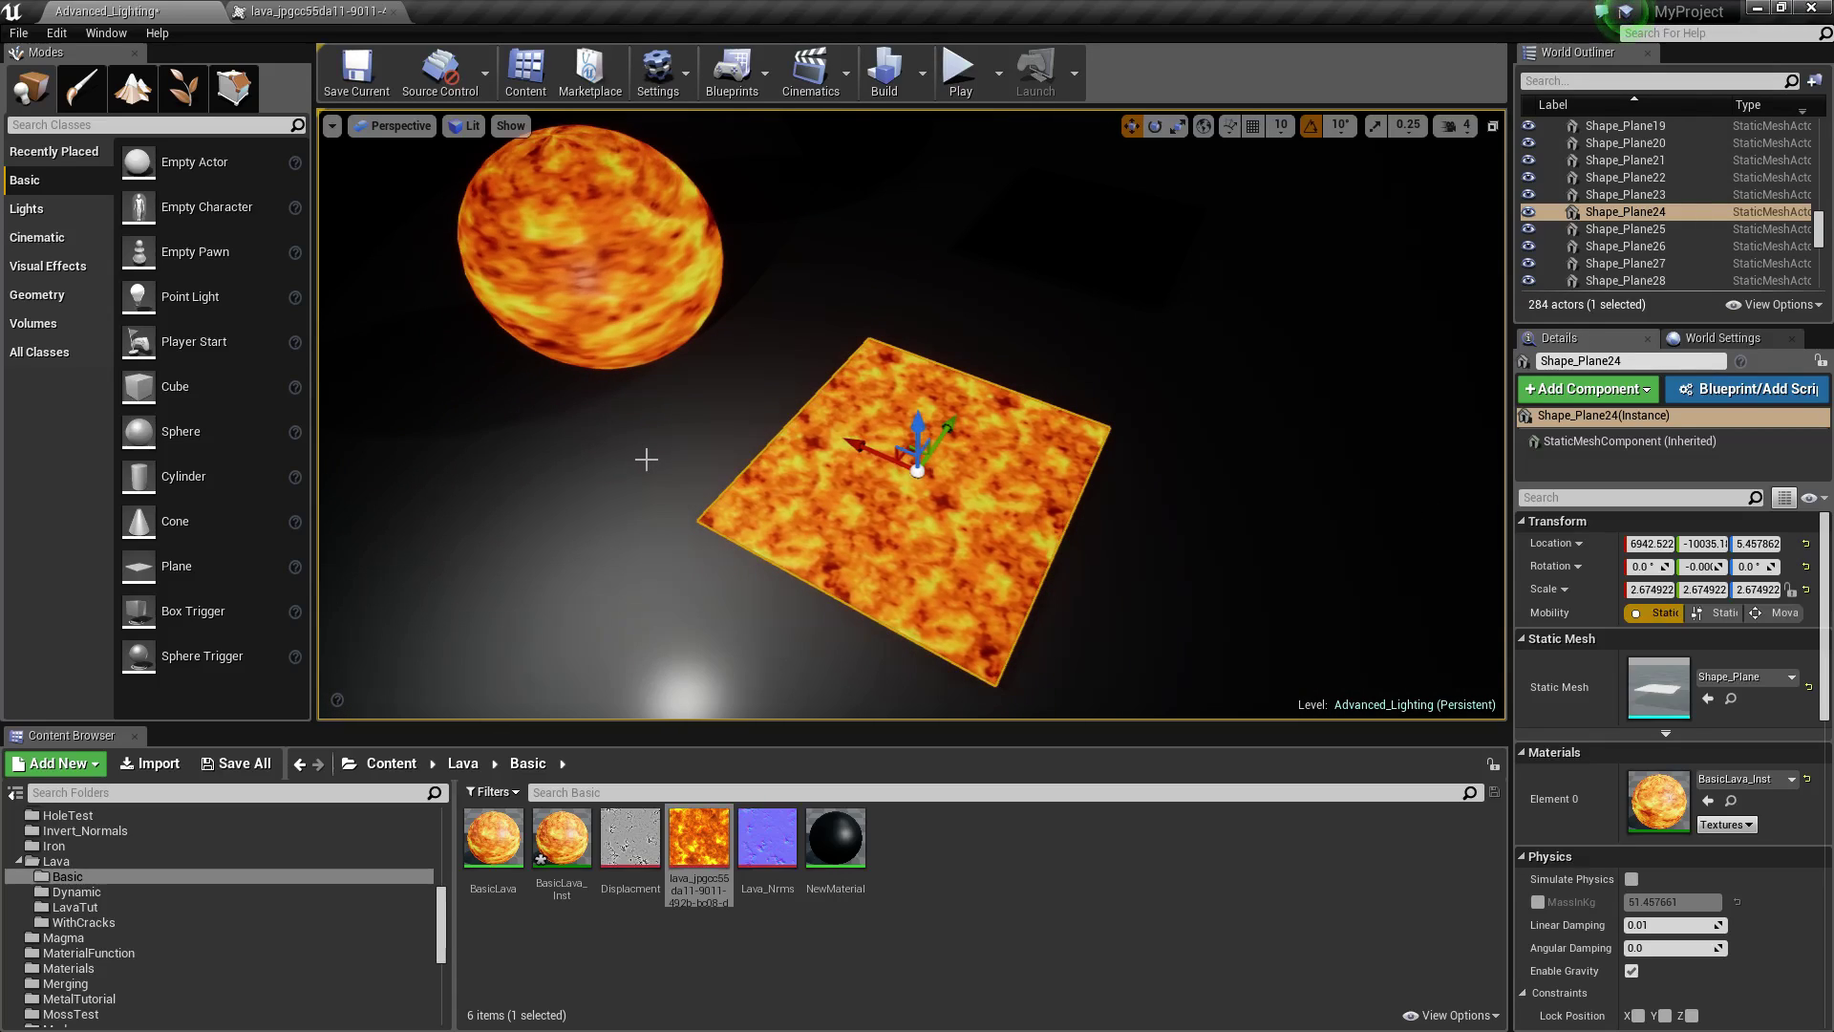
- Examine the lava sphere and plane in the level, along with the lava colour and Lava_Nrms textures from the Basic folder
right_drag(646, 459, 646, 461)
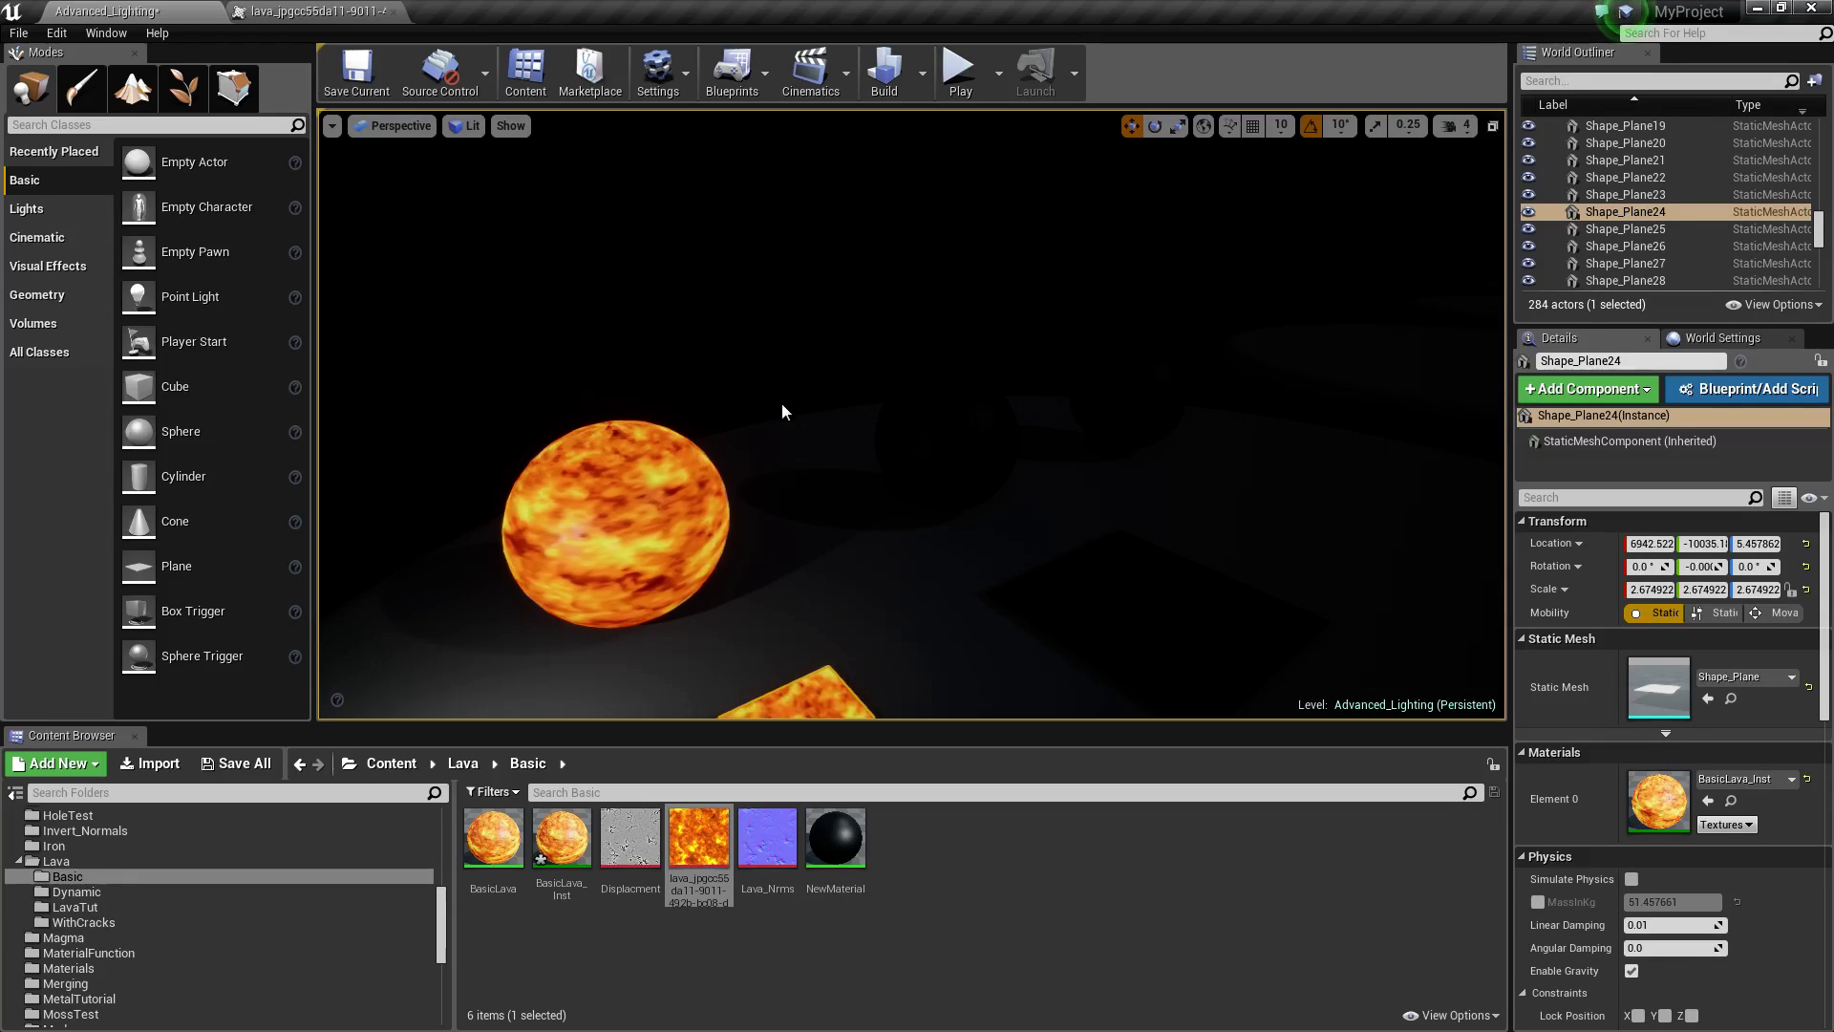
key(f)
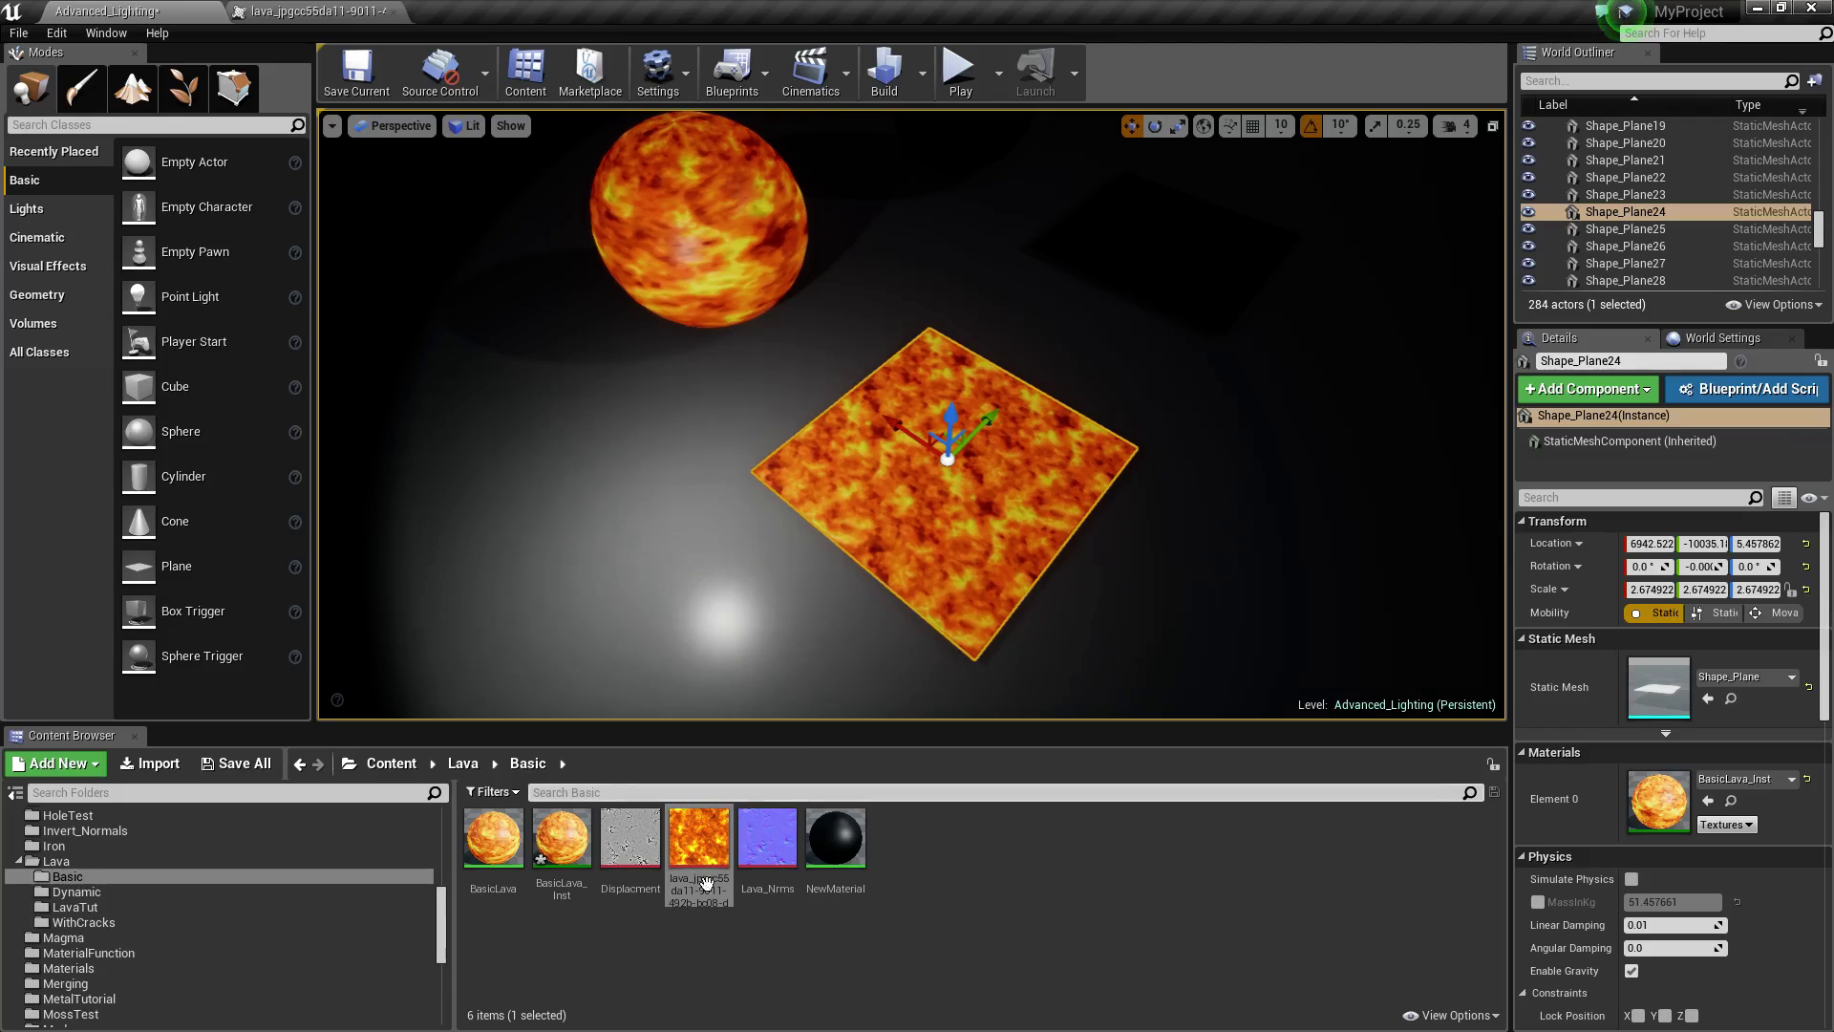
double_click(696, 846)
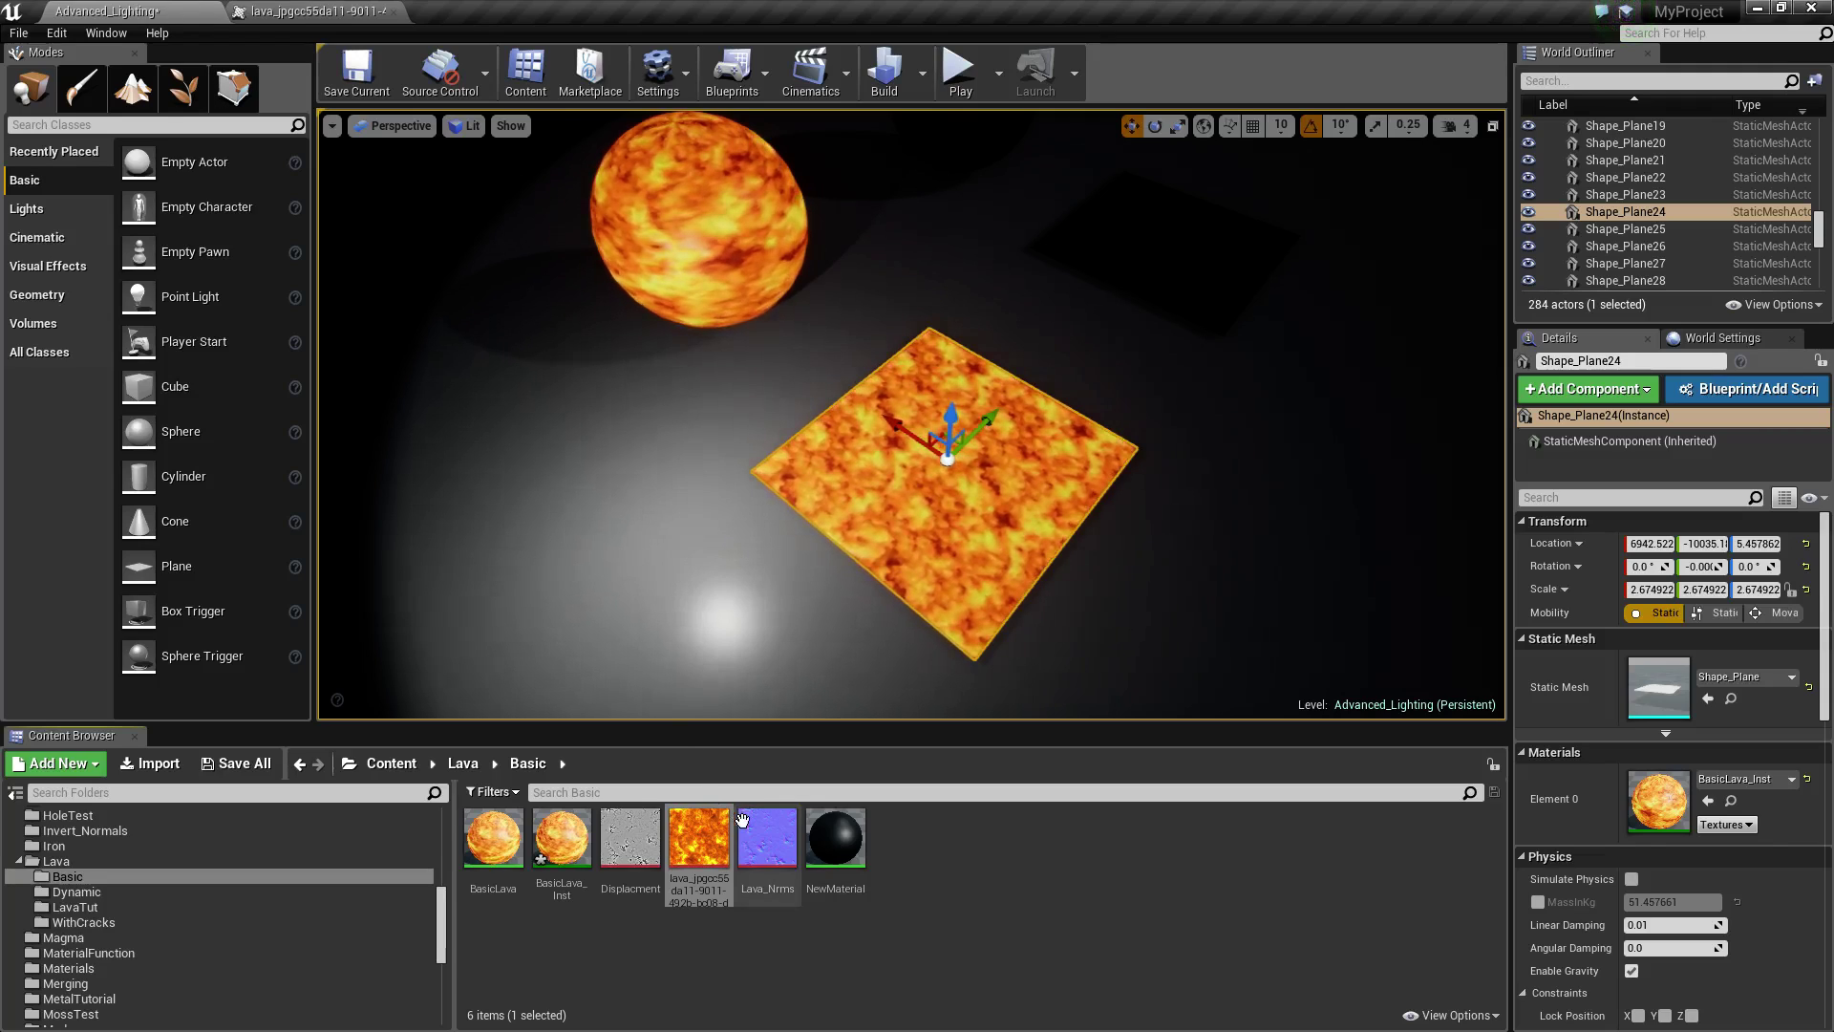
double_click(765, 848)
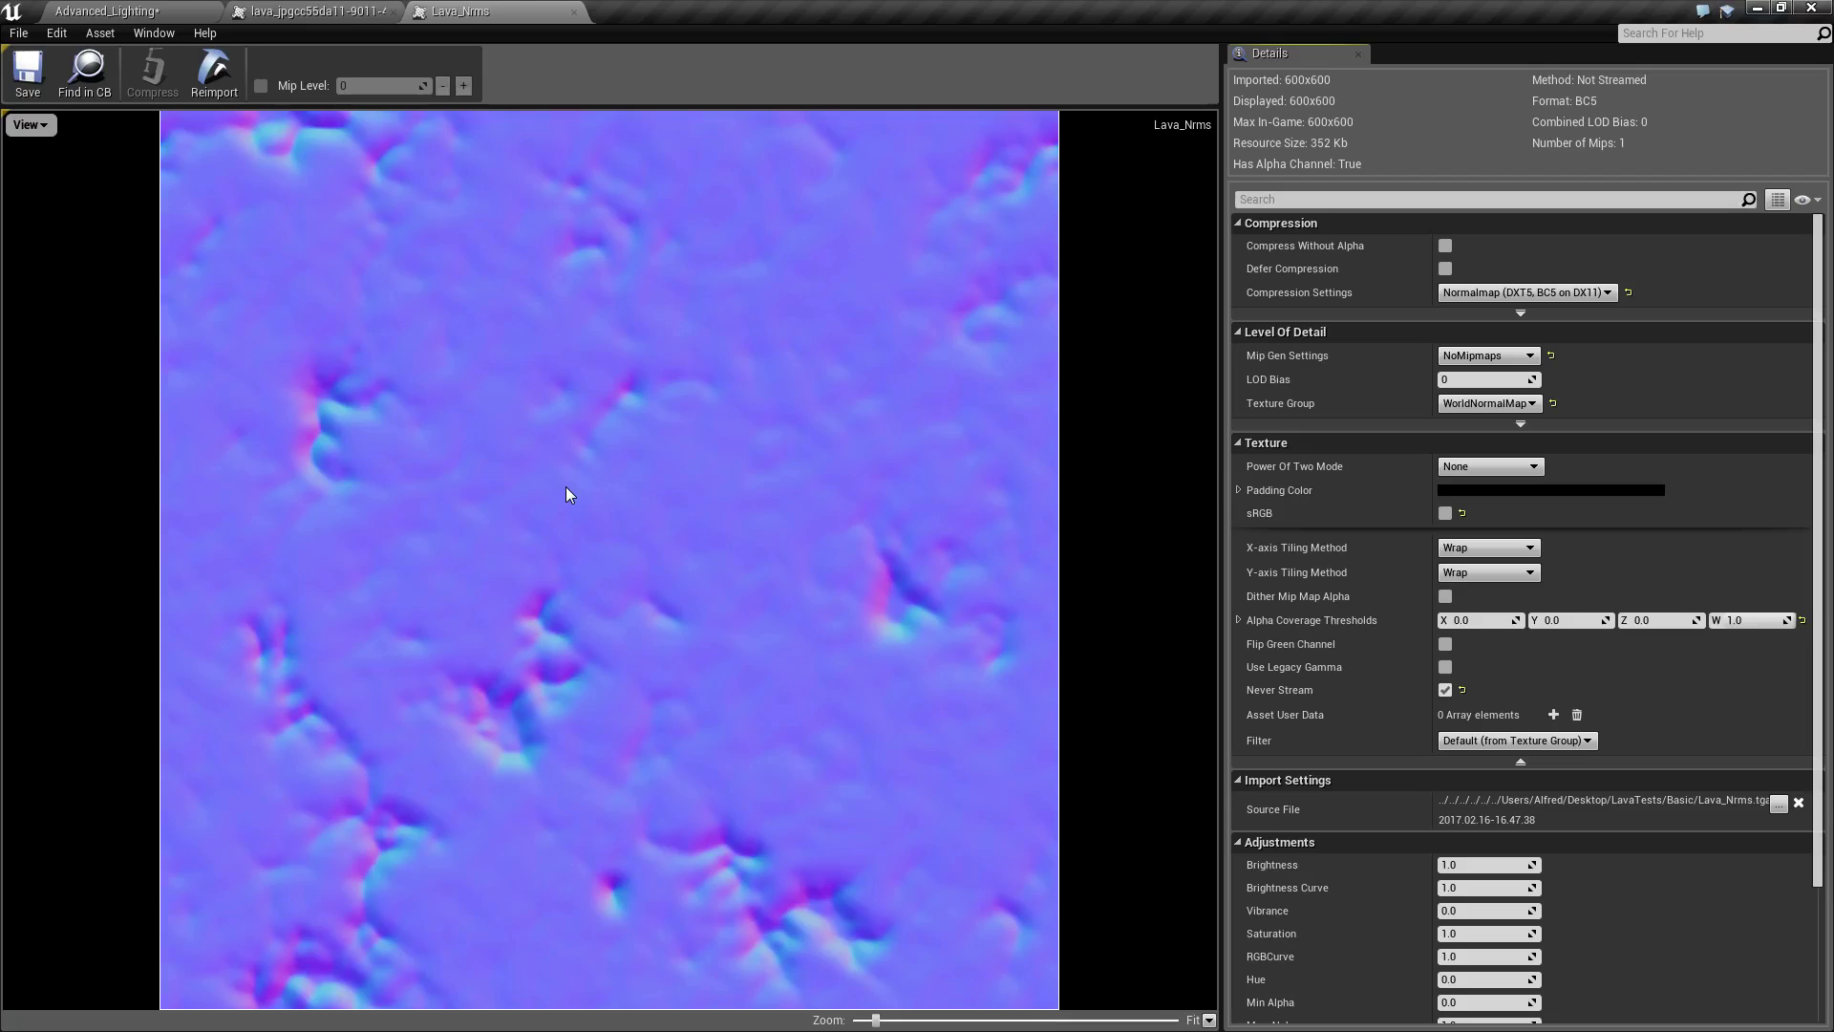
click(143, 11)
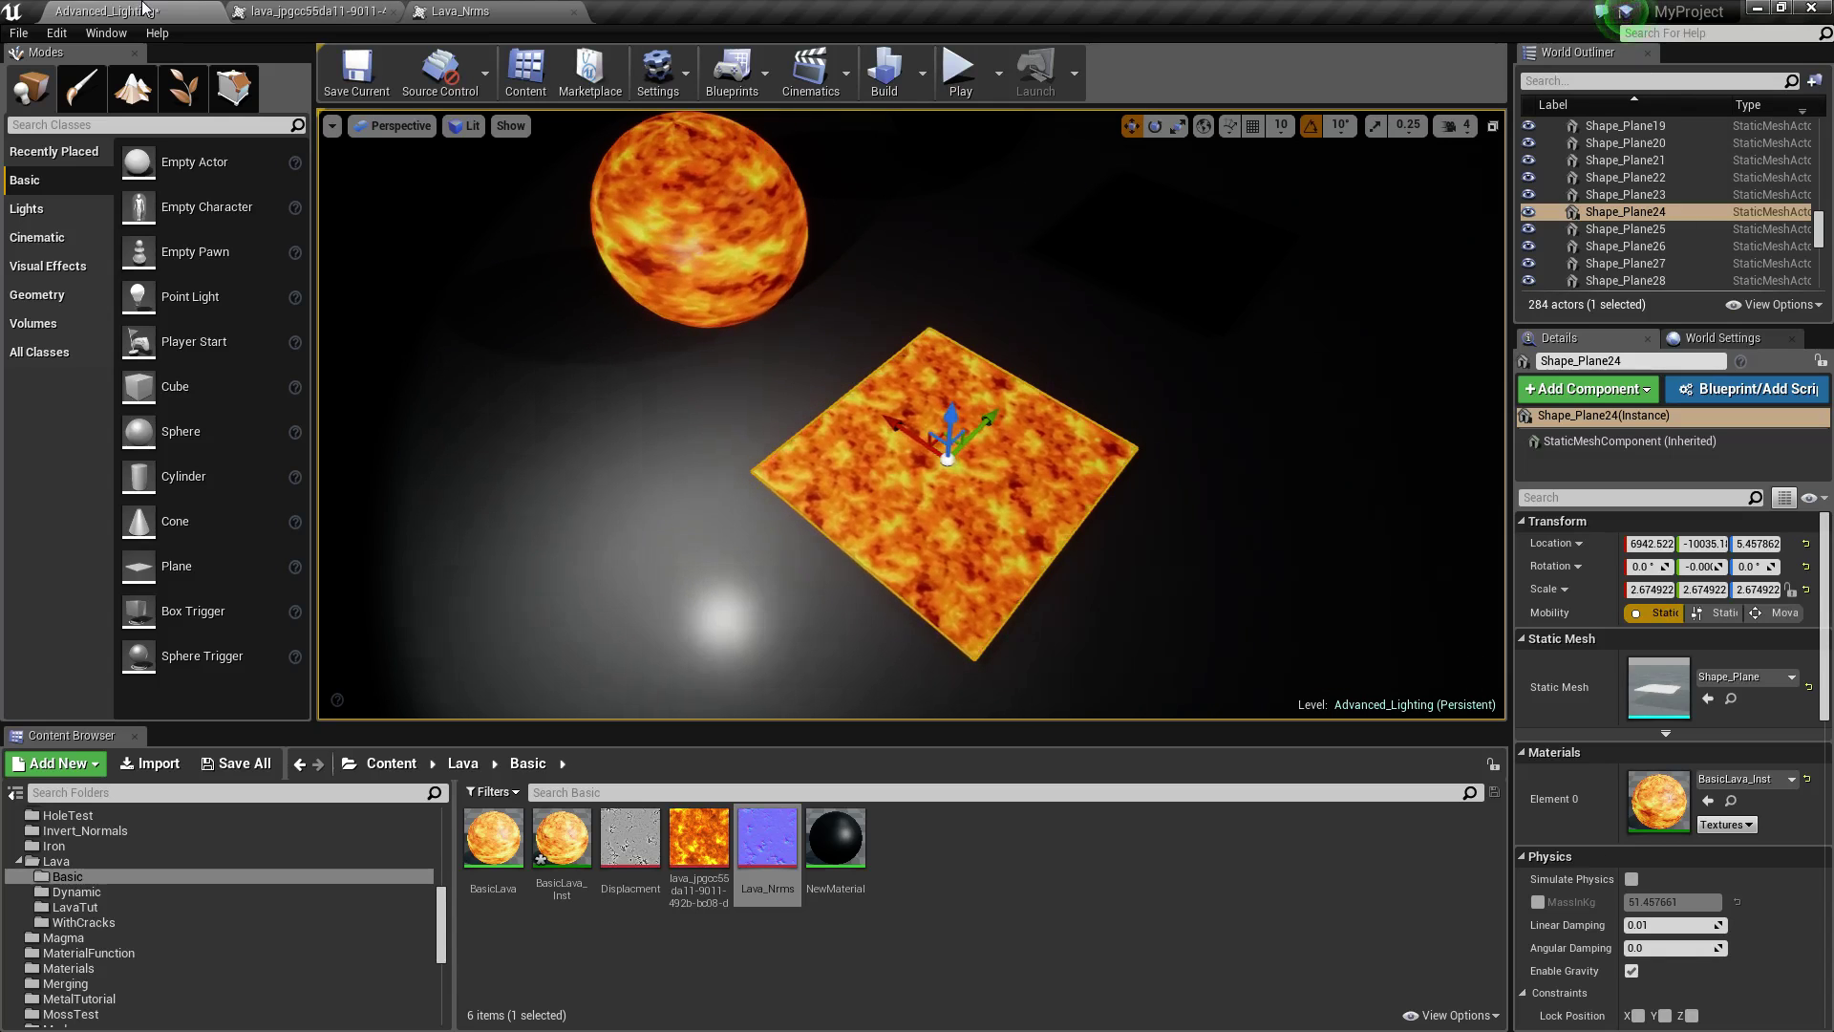
right_drag(925, 338, 907, 267)
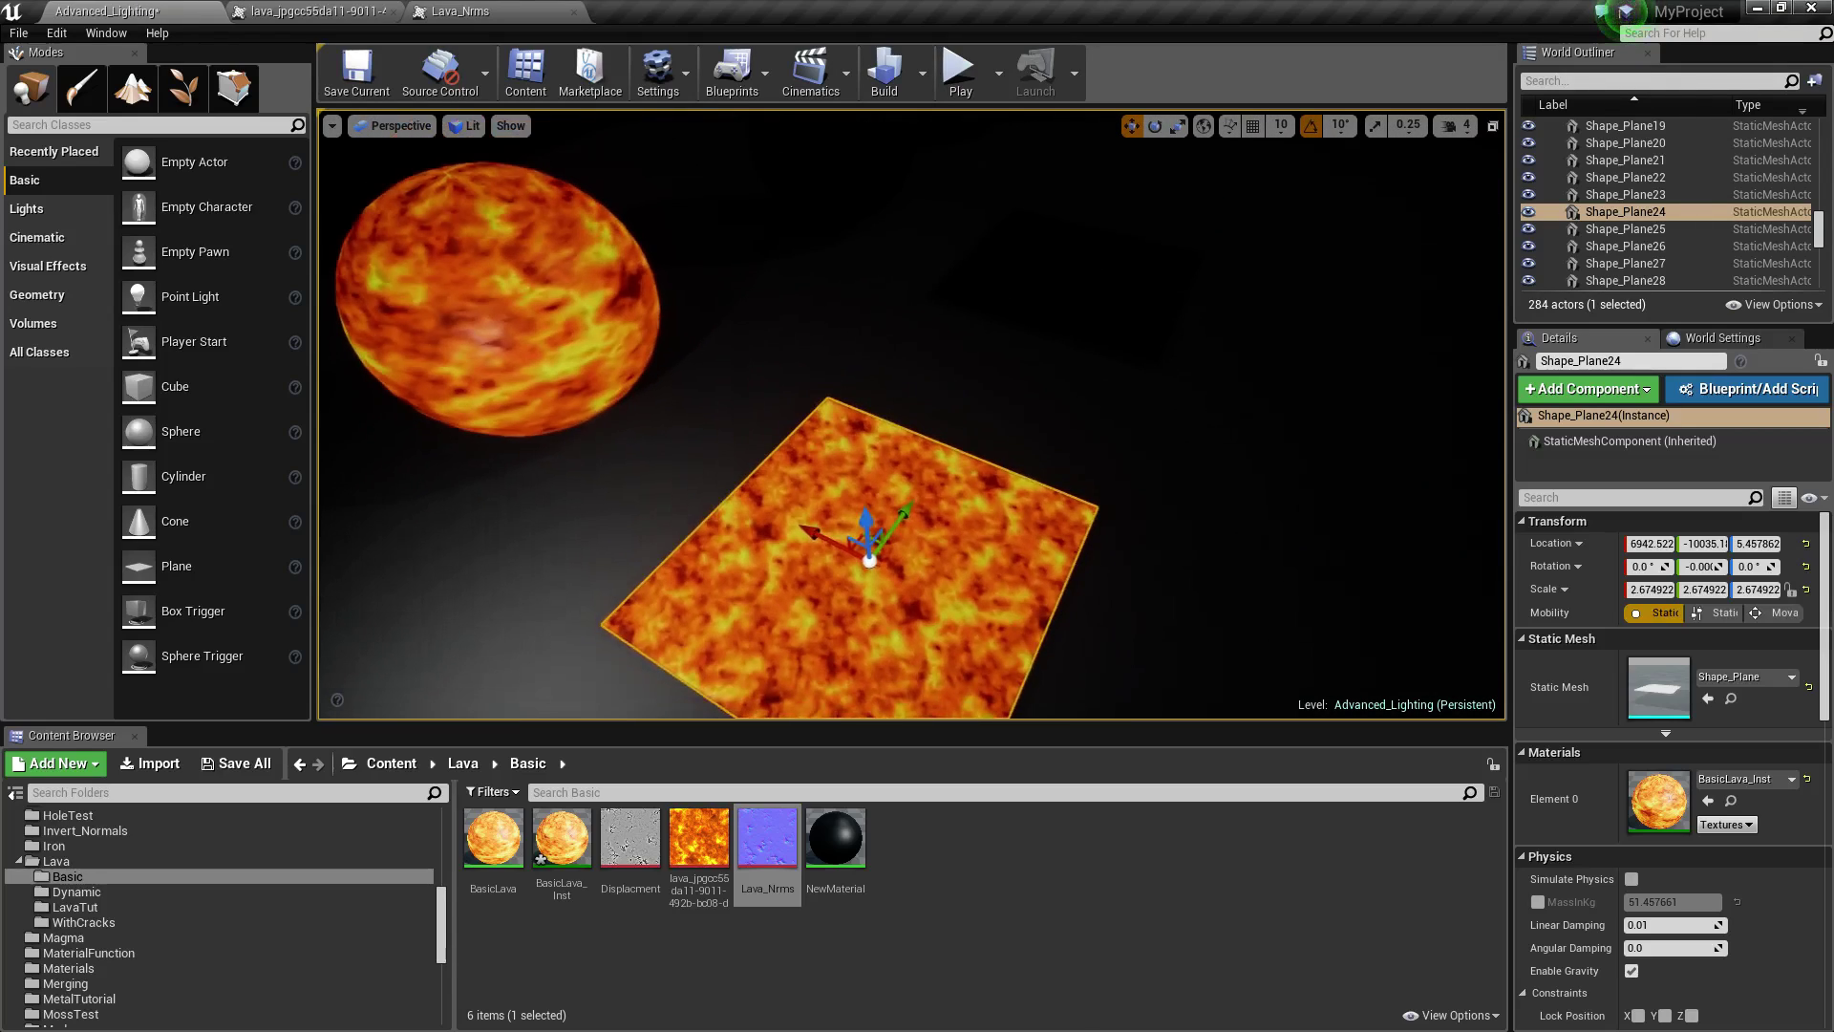
- Rename the NewMaterial asset in the LavaTut folder as LavaTest
click(96, 906)
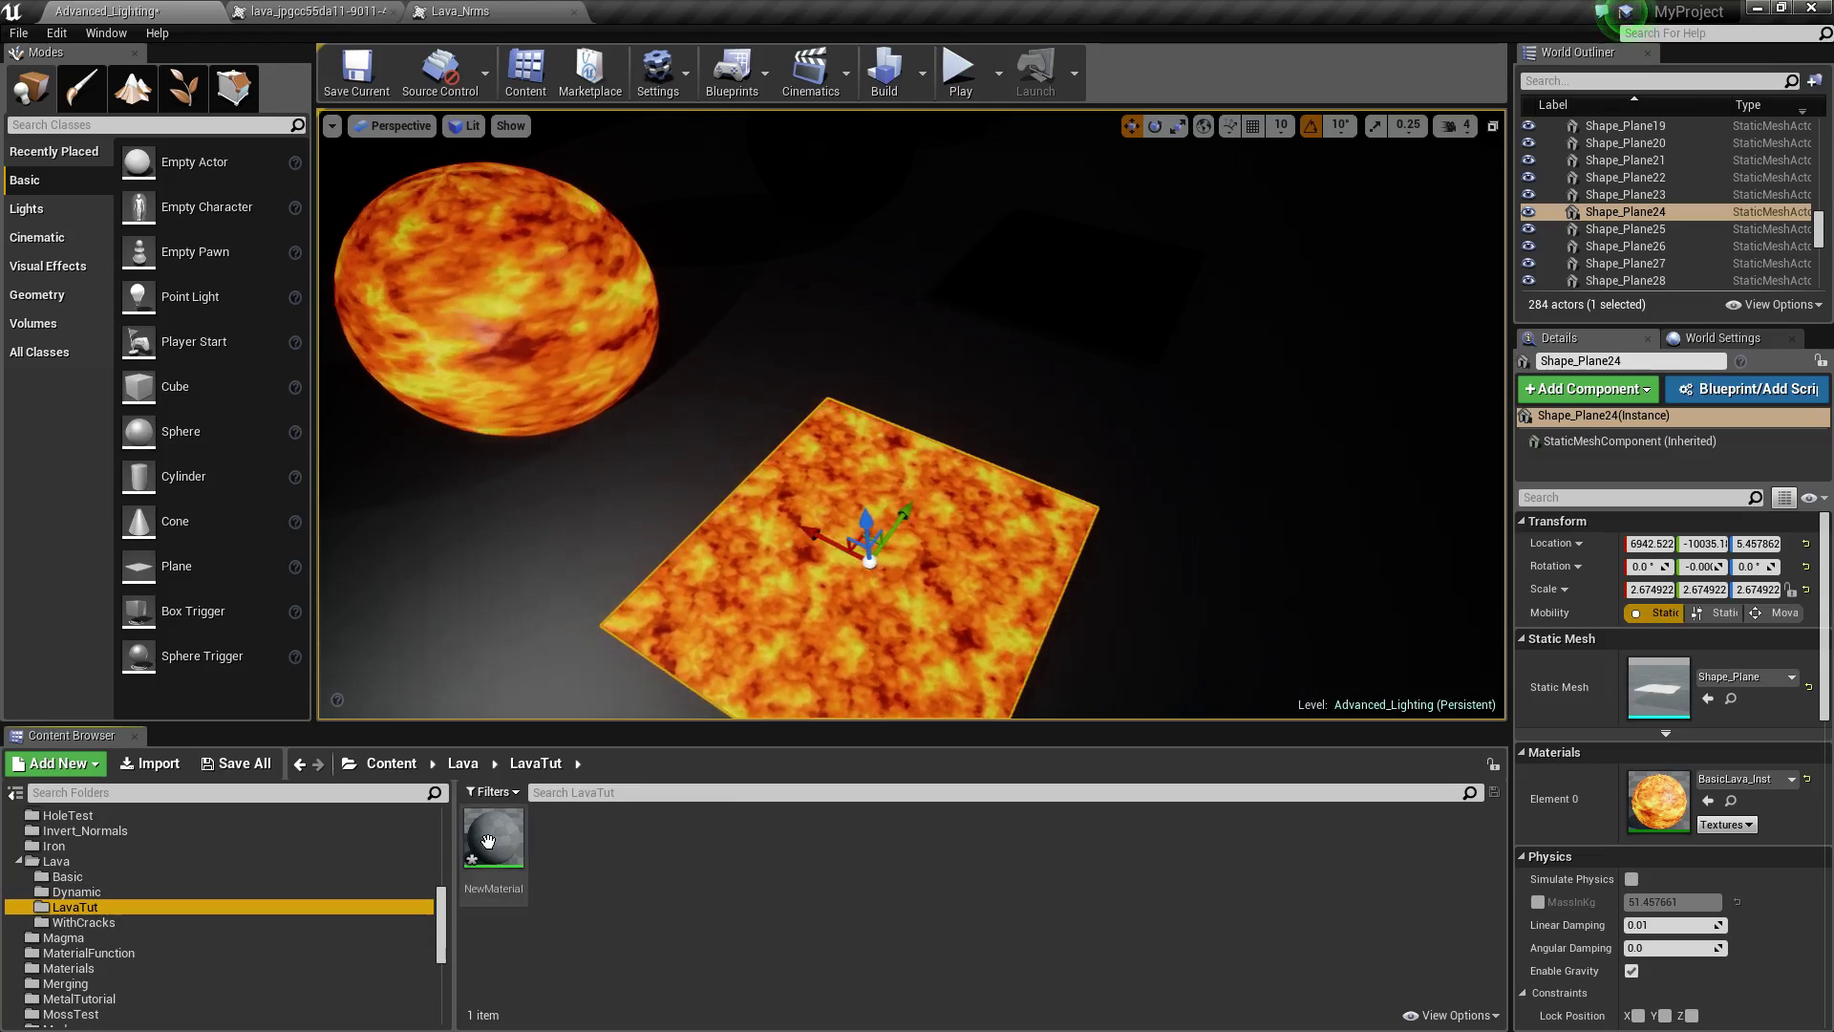
click(491, 881)
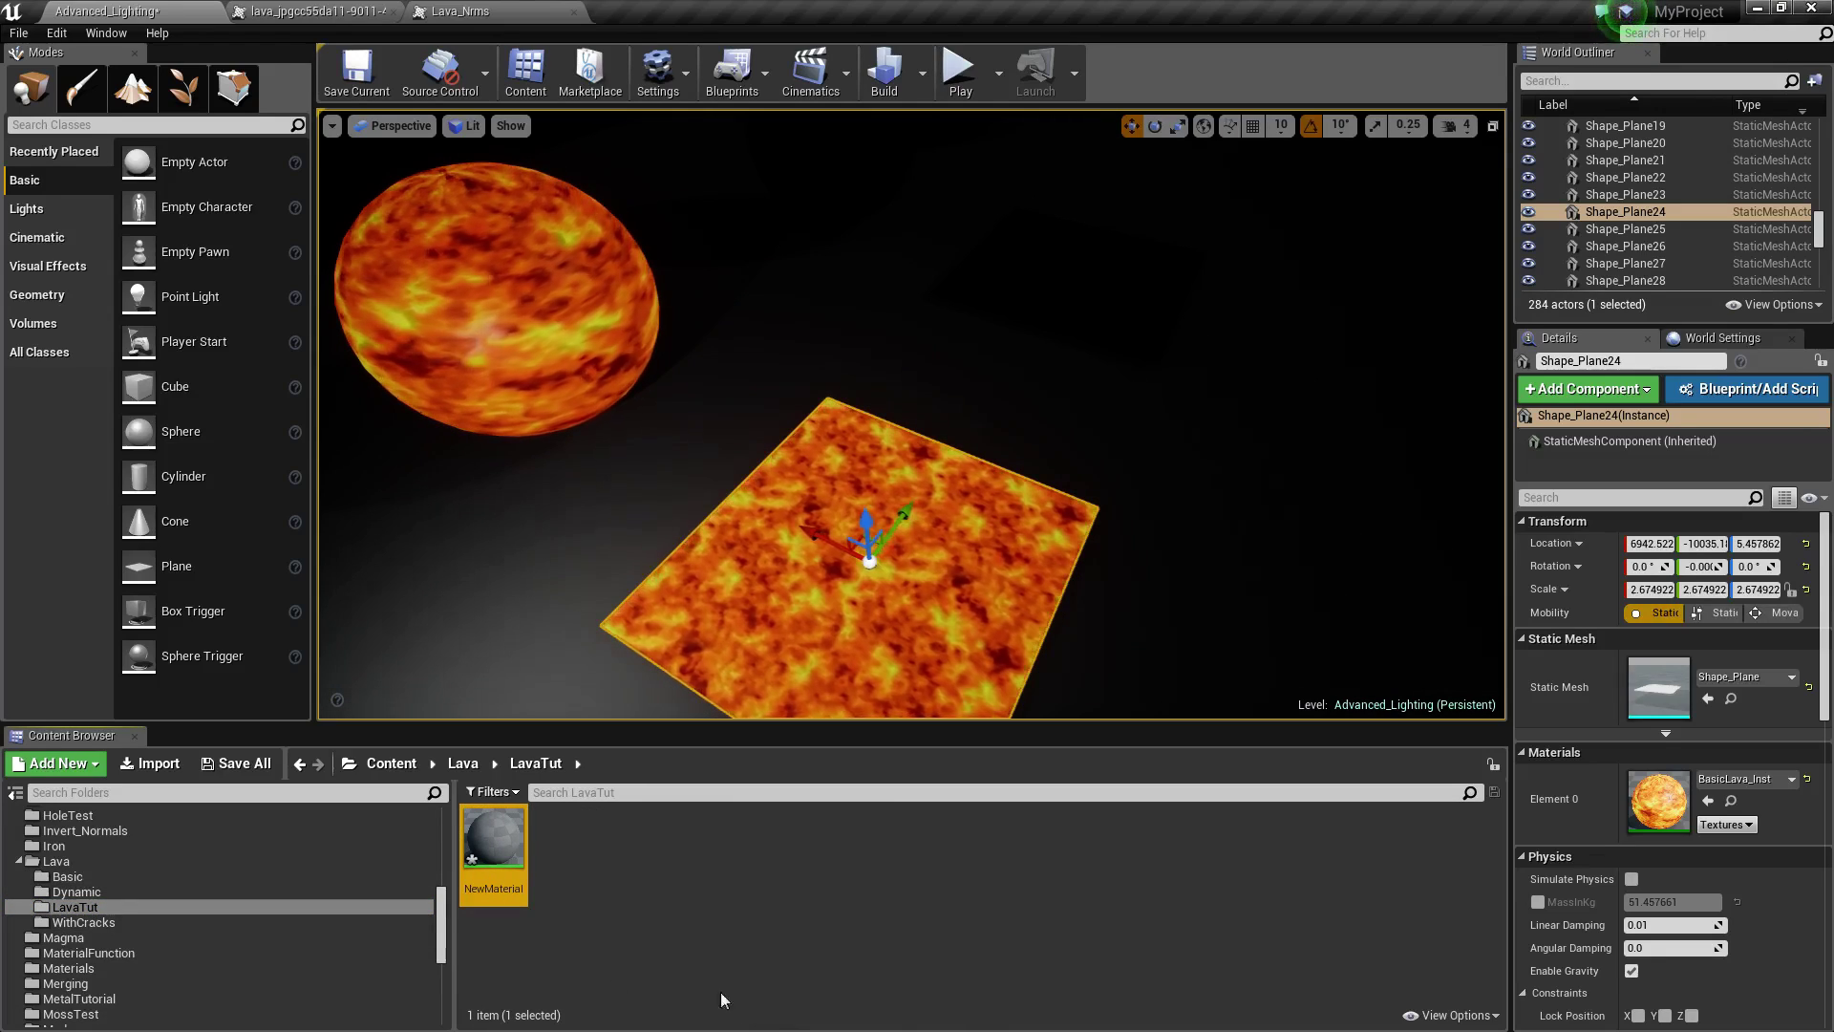
right_click(502, 884)
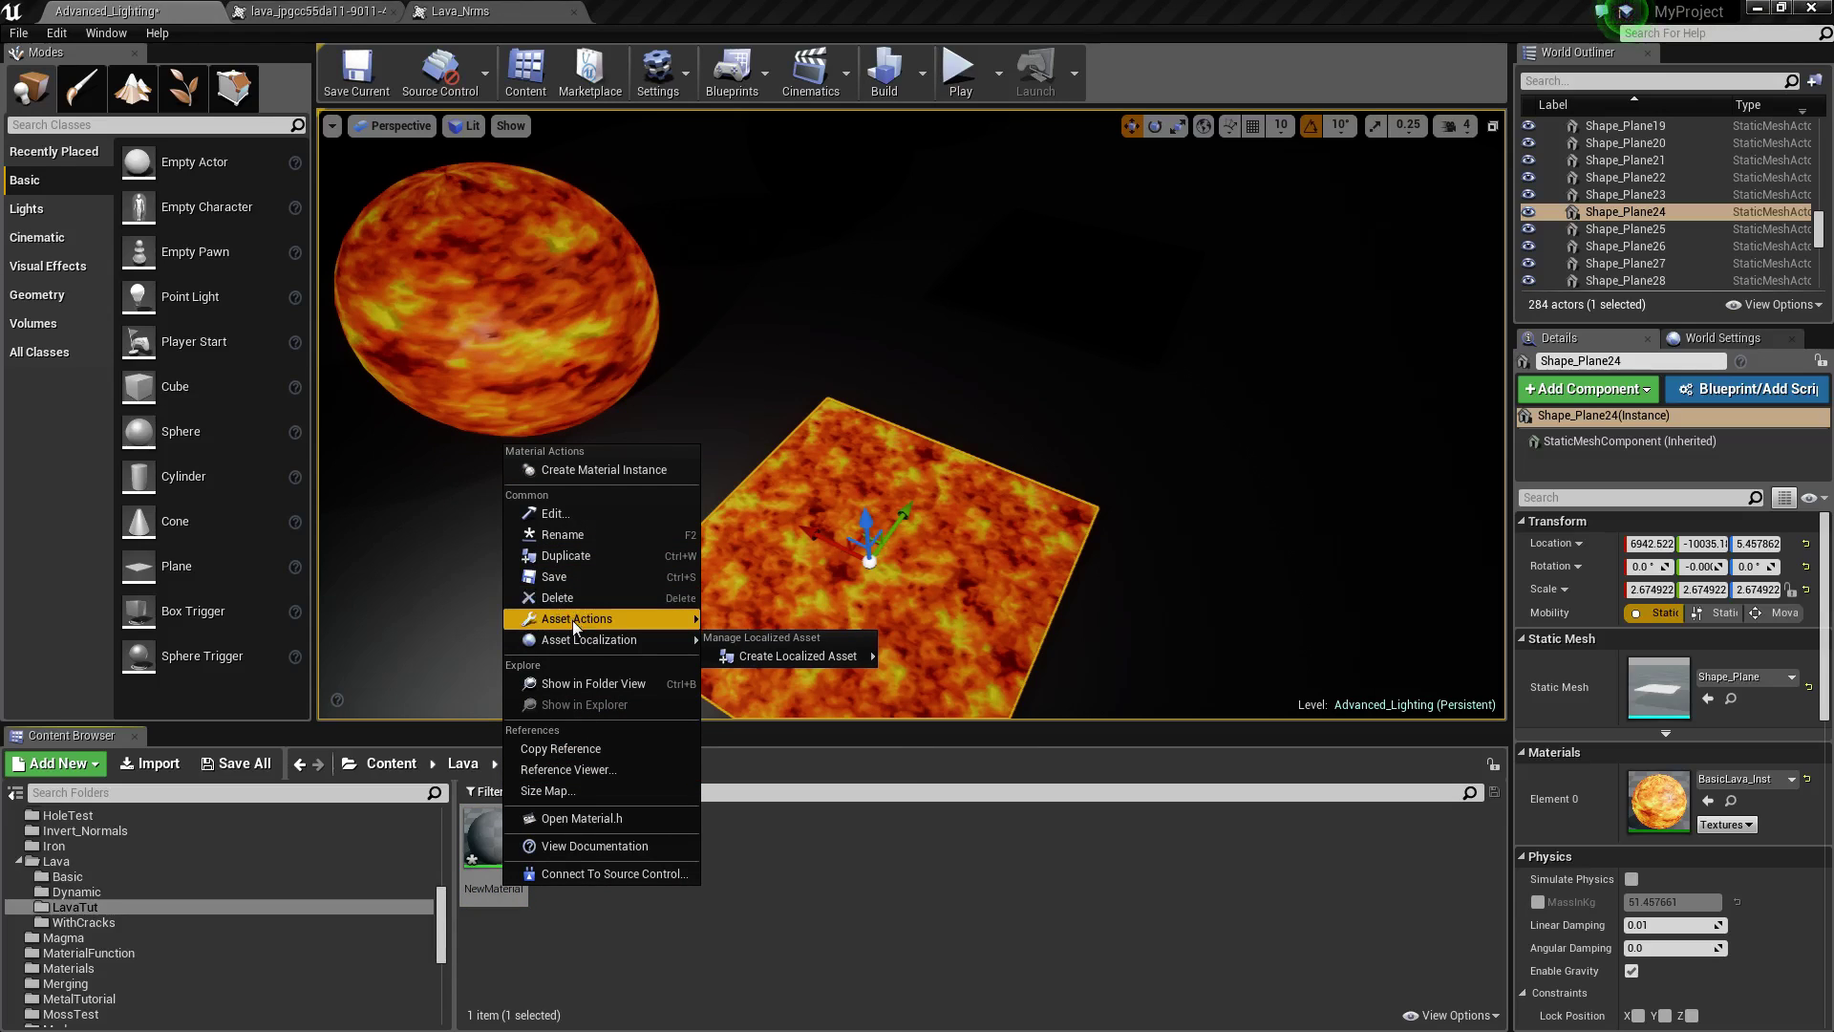
click(573, 534)
text(Lafva)
key(BackSpace)
key(BackSpace)
key(BackSpace)
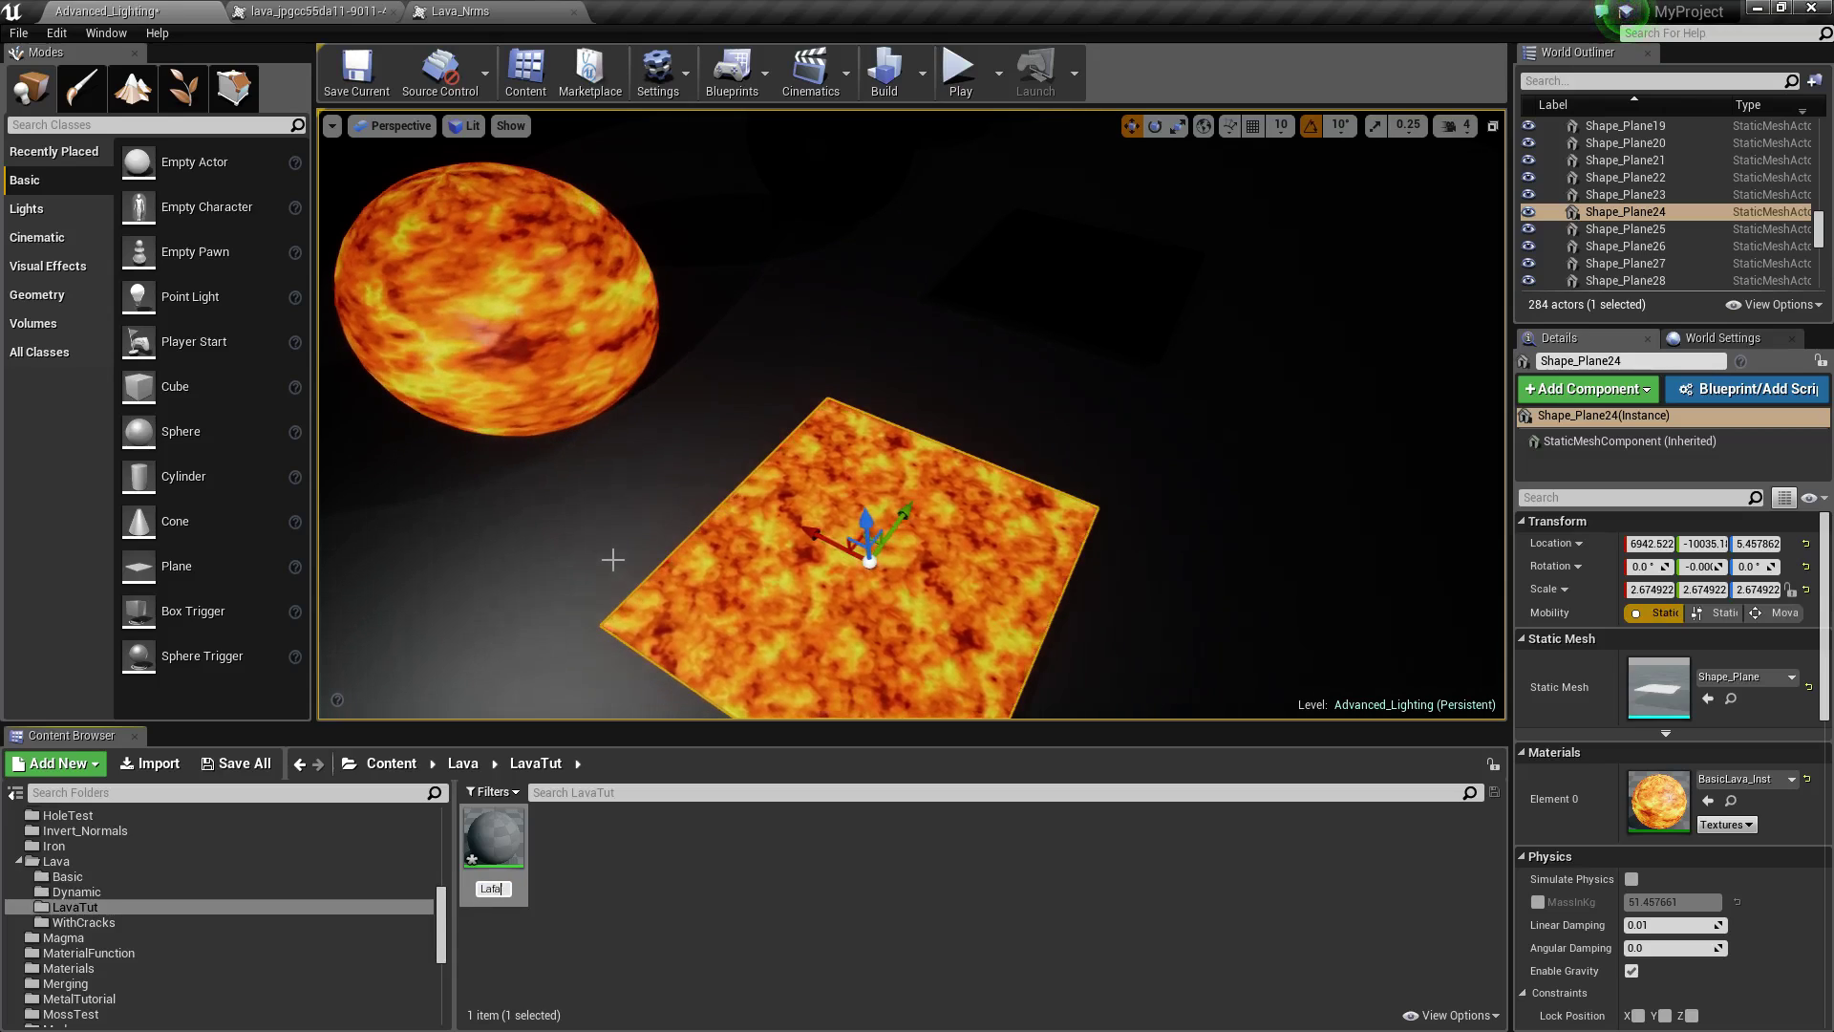
text(vaTest)
key(Return)
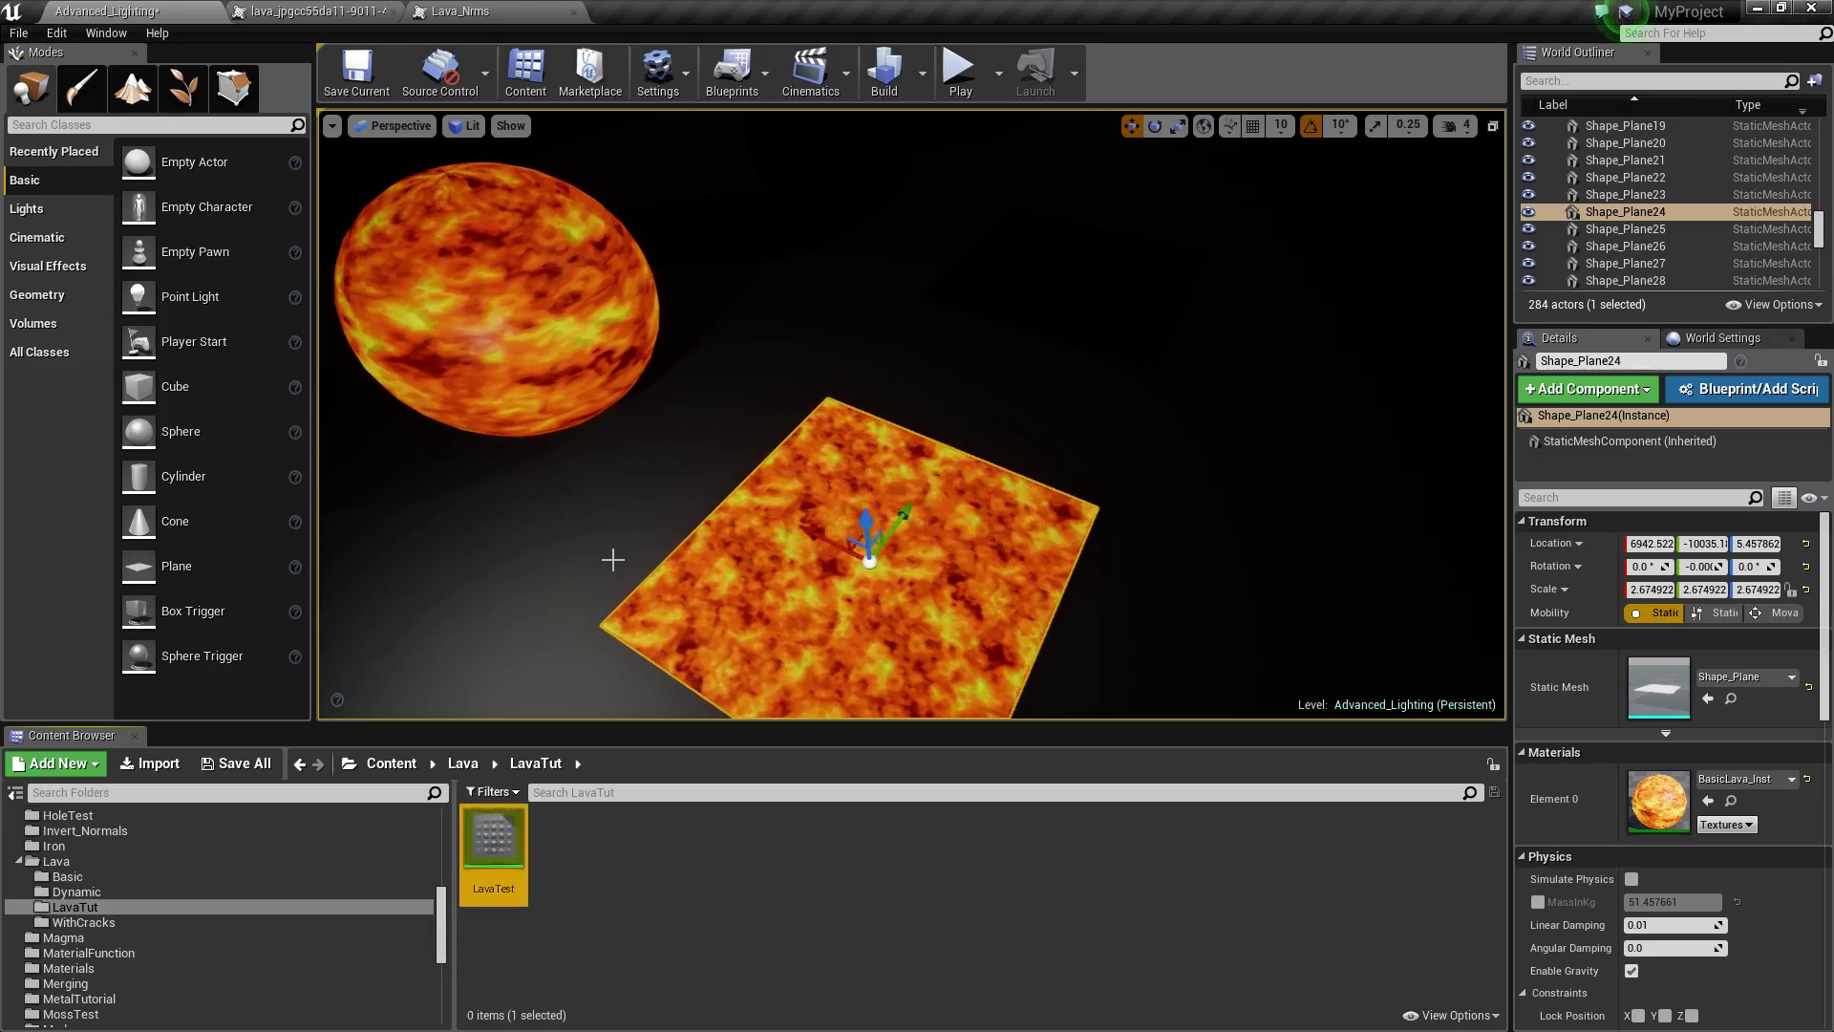
click(724, 921)
- Apply the LavaTest material to the sphere beside the existing lava sphere in the level
right_drag(724, 573, 650, 506)
right_drag(889, 478, 888, 410)
click(890, 412)
drag(491, 838, 1132, 649)
right_drag(1126, 646, 1219, 732)
right_drag(1126, 573, 970, 700)
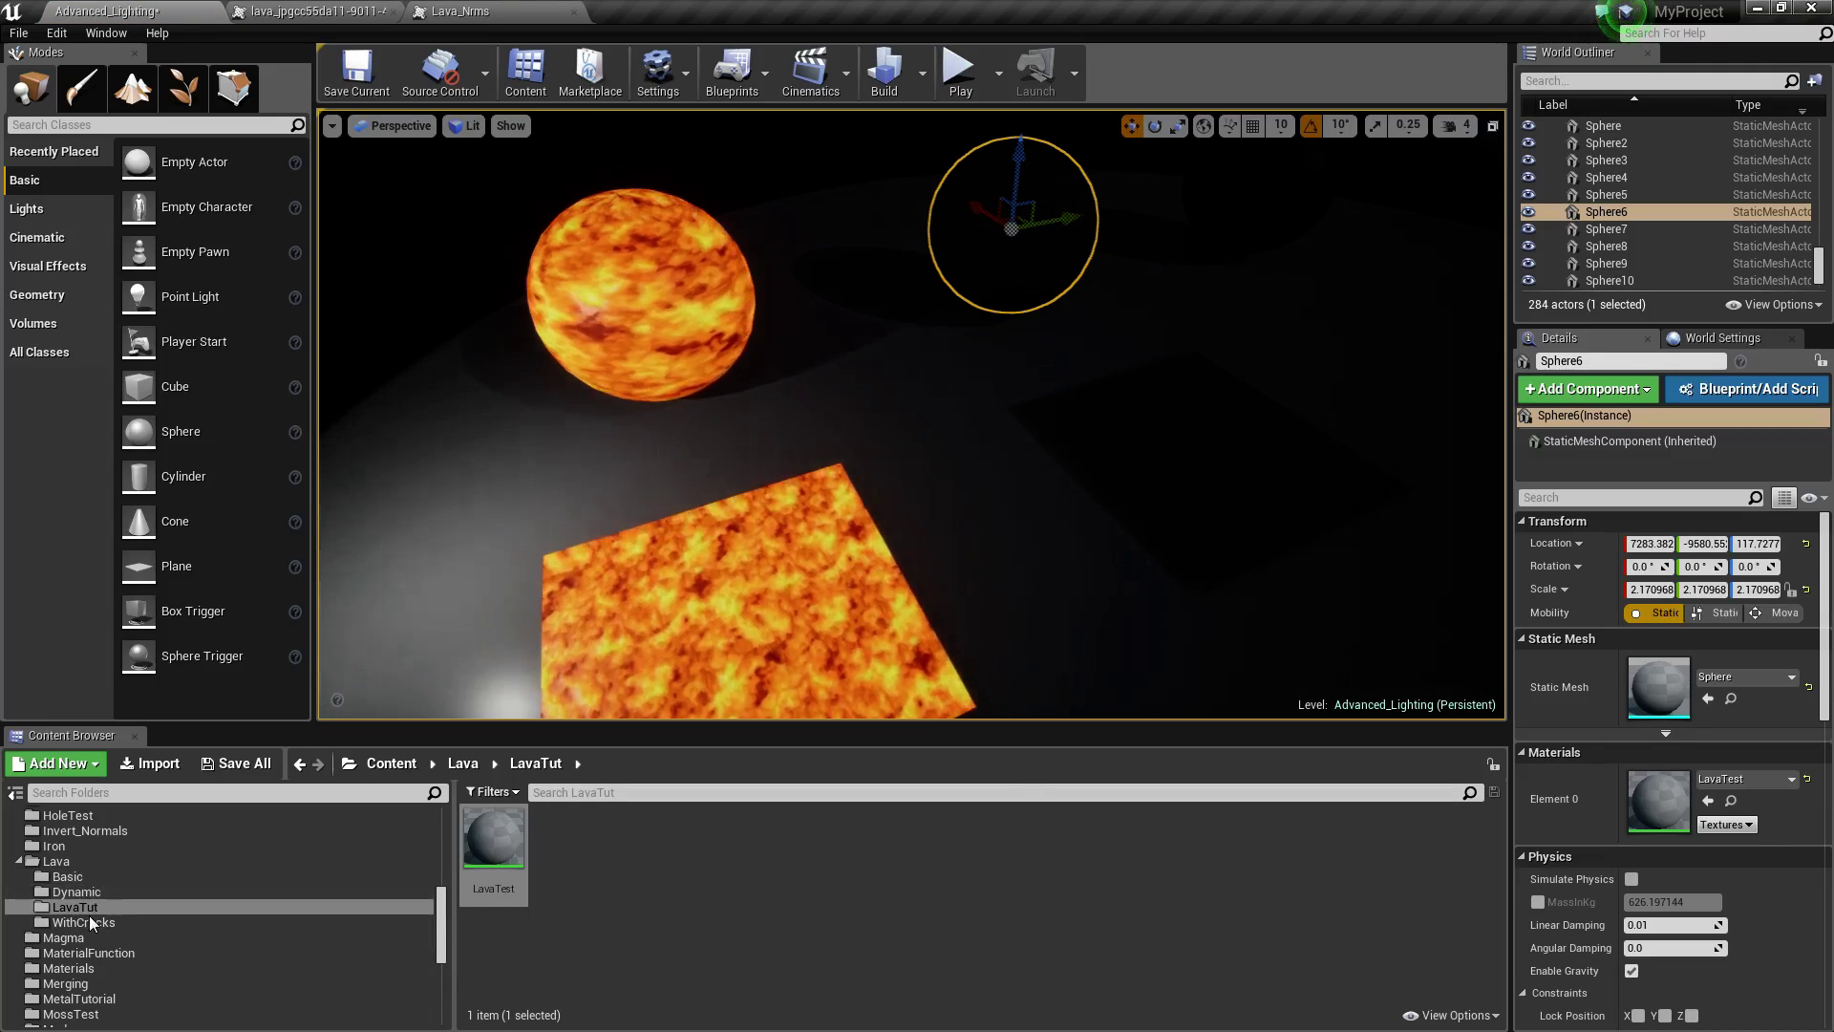
- Open the LavaTest material from the LavaTut folder for editing
click(111, 879)
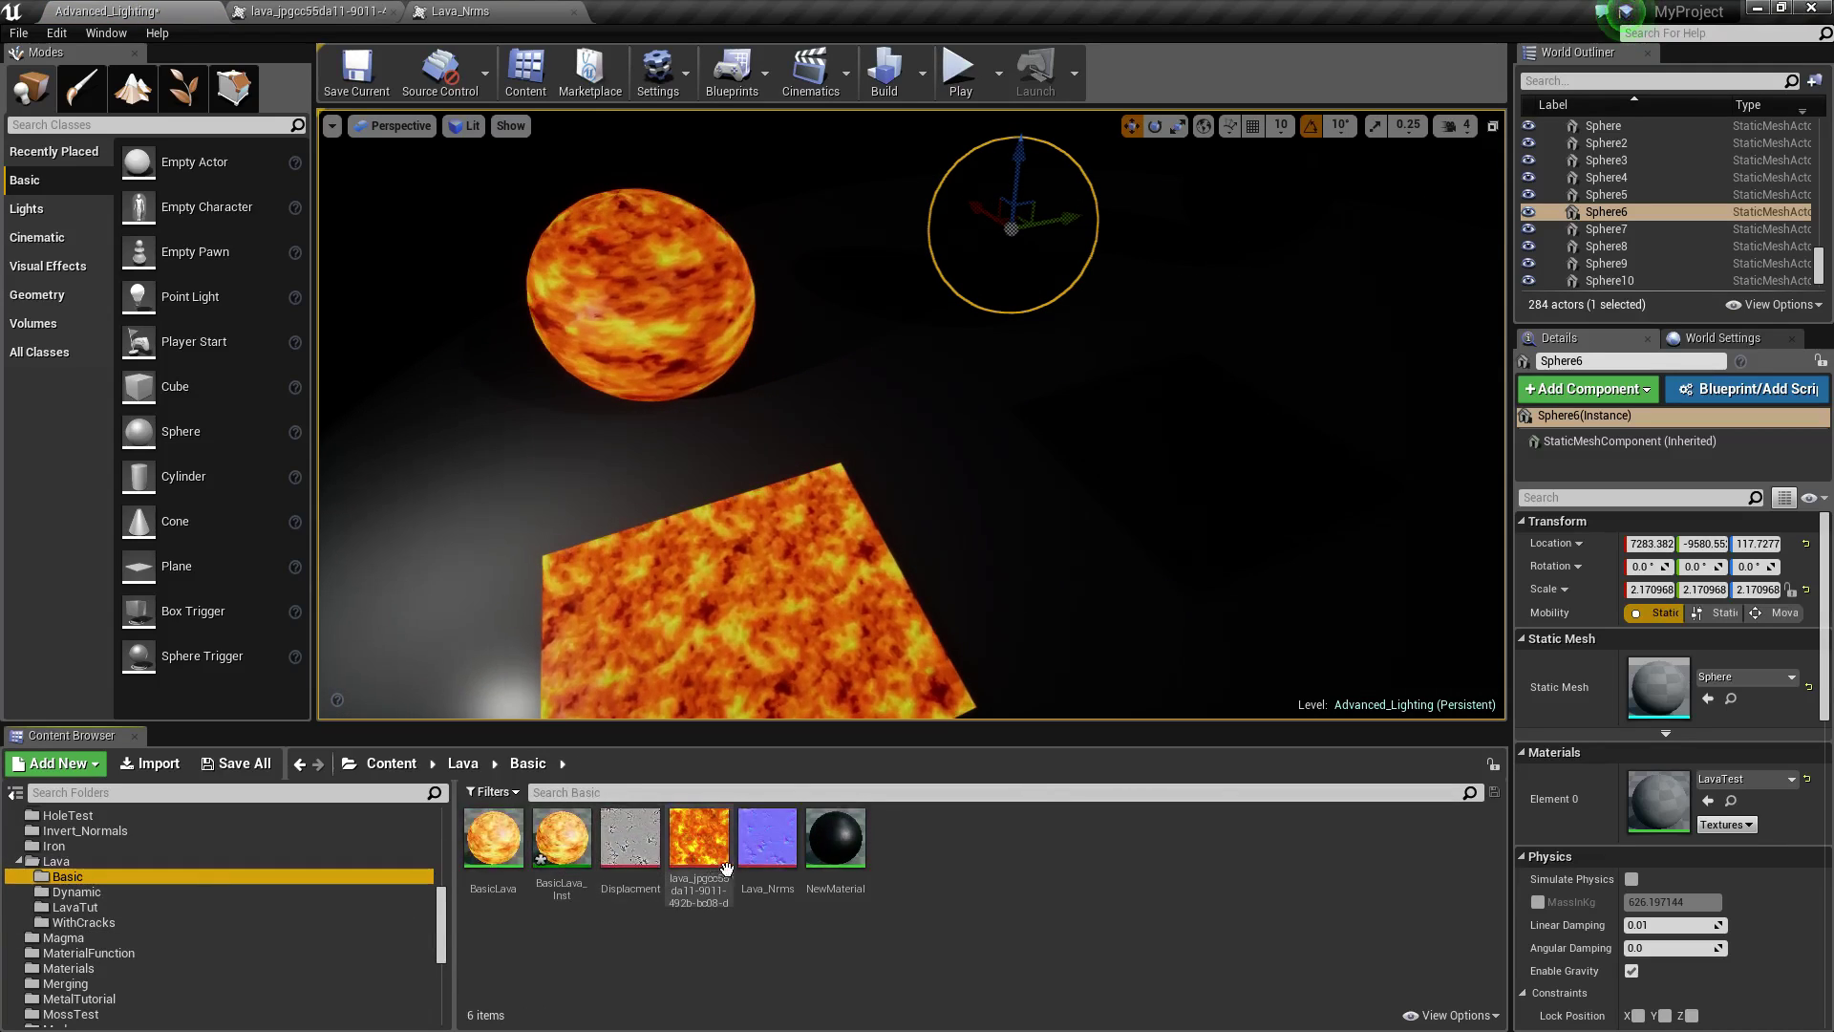
click(181, 906)
double_click(478, 827)
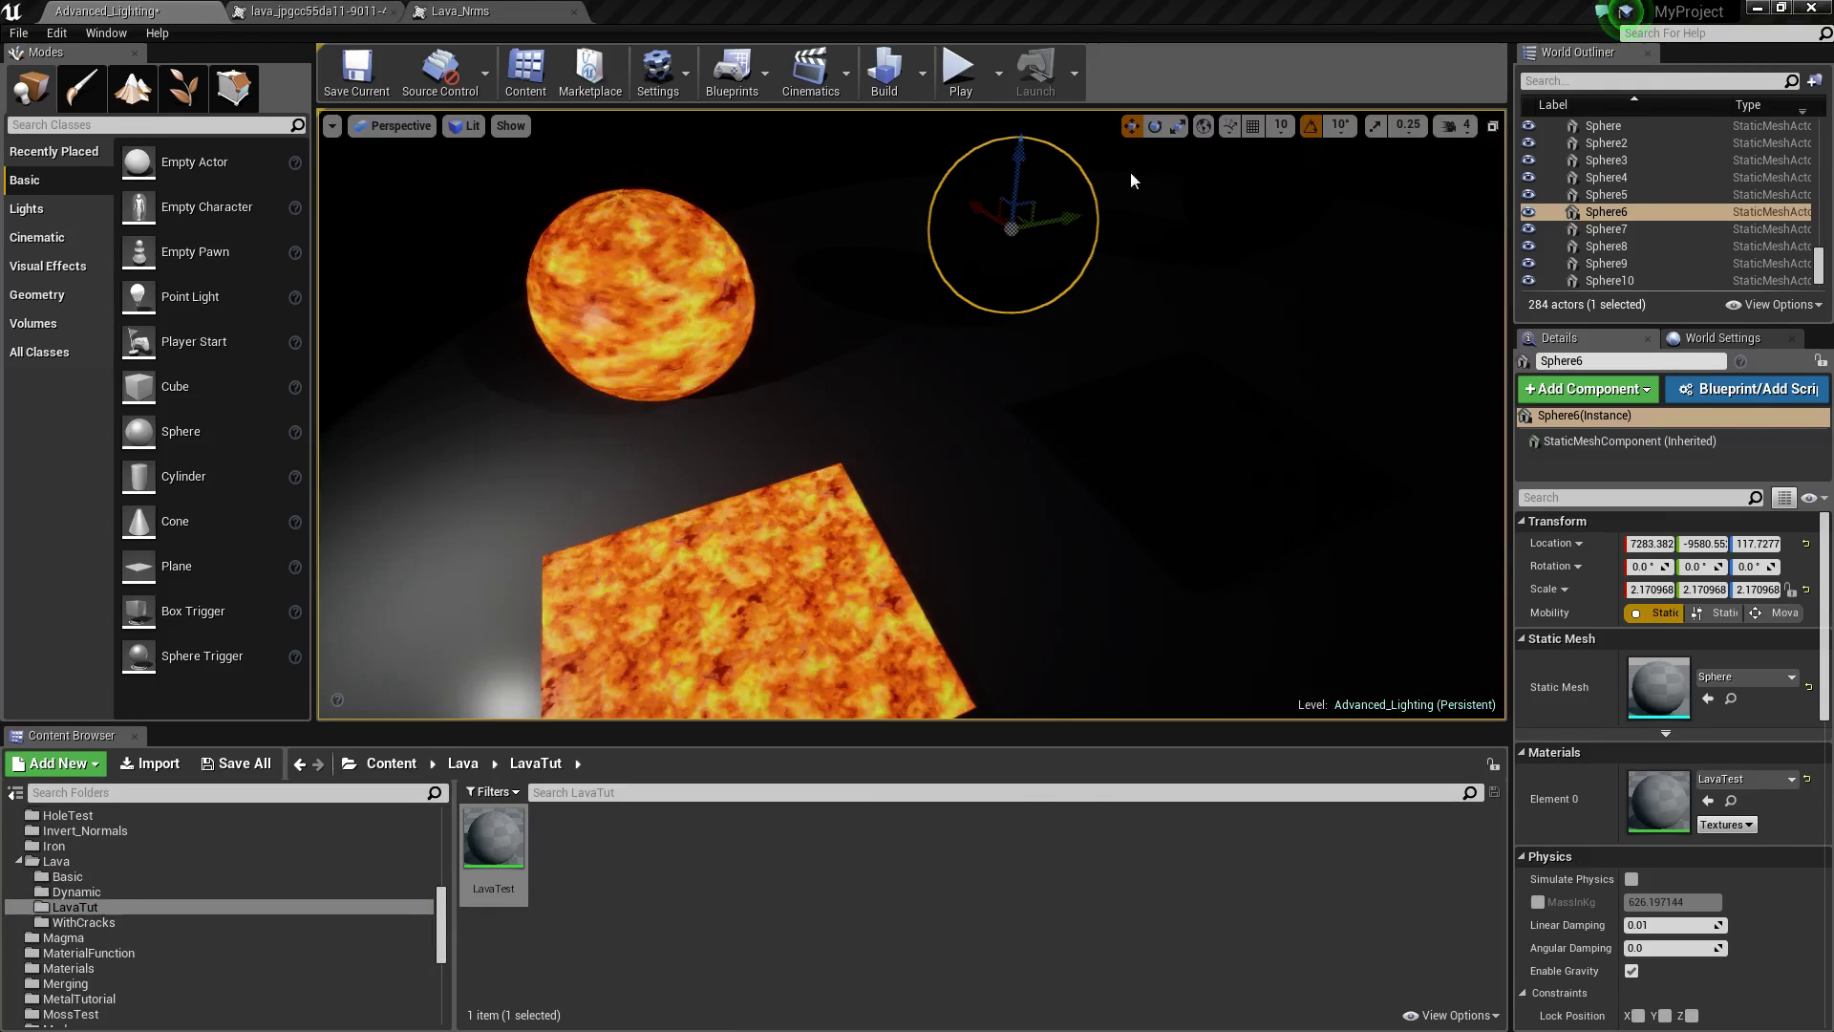
- Add the lava colour texture and Lava_Nrms from the Basic folder to the LavaTest graph and enlarge the material editor
click(105, 877)
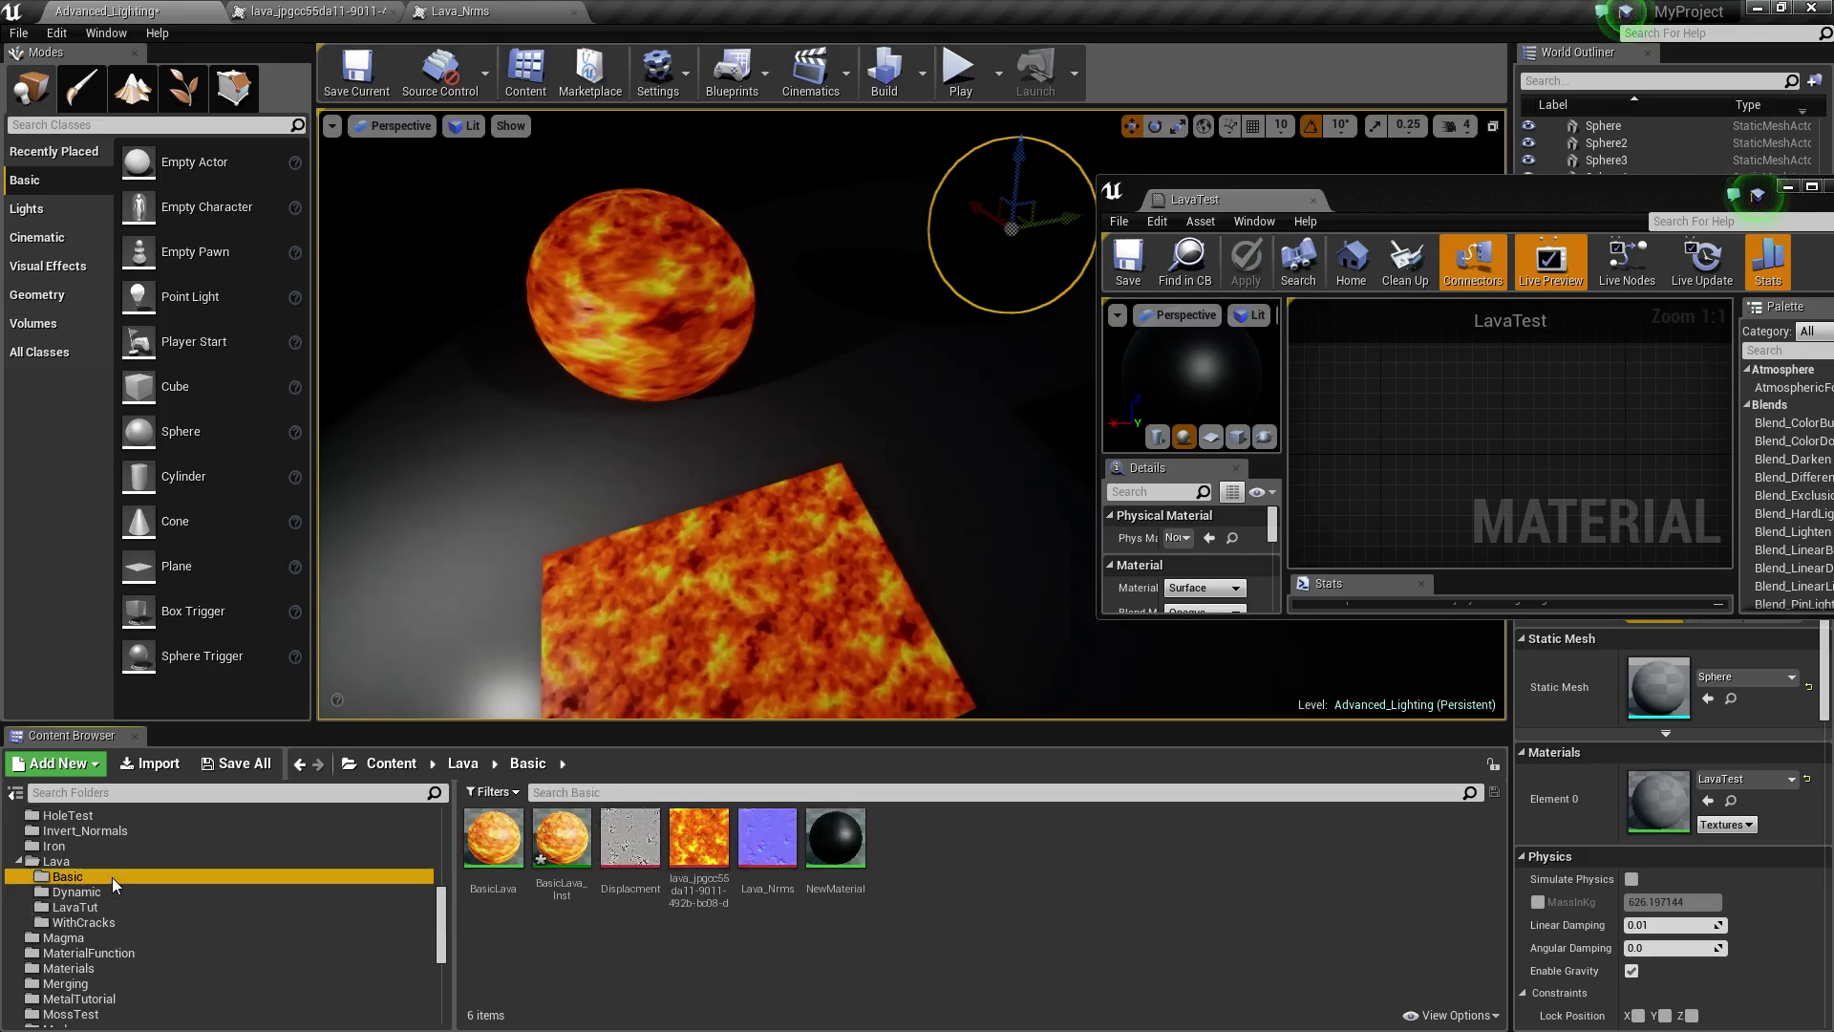
click(726, 846)
ctrl+click(767, 839)
drag(767, 838, 1478, 453)
drag(1478, 191, 907, 1)
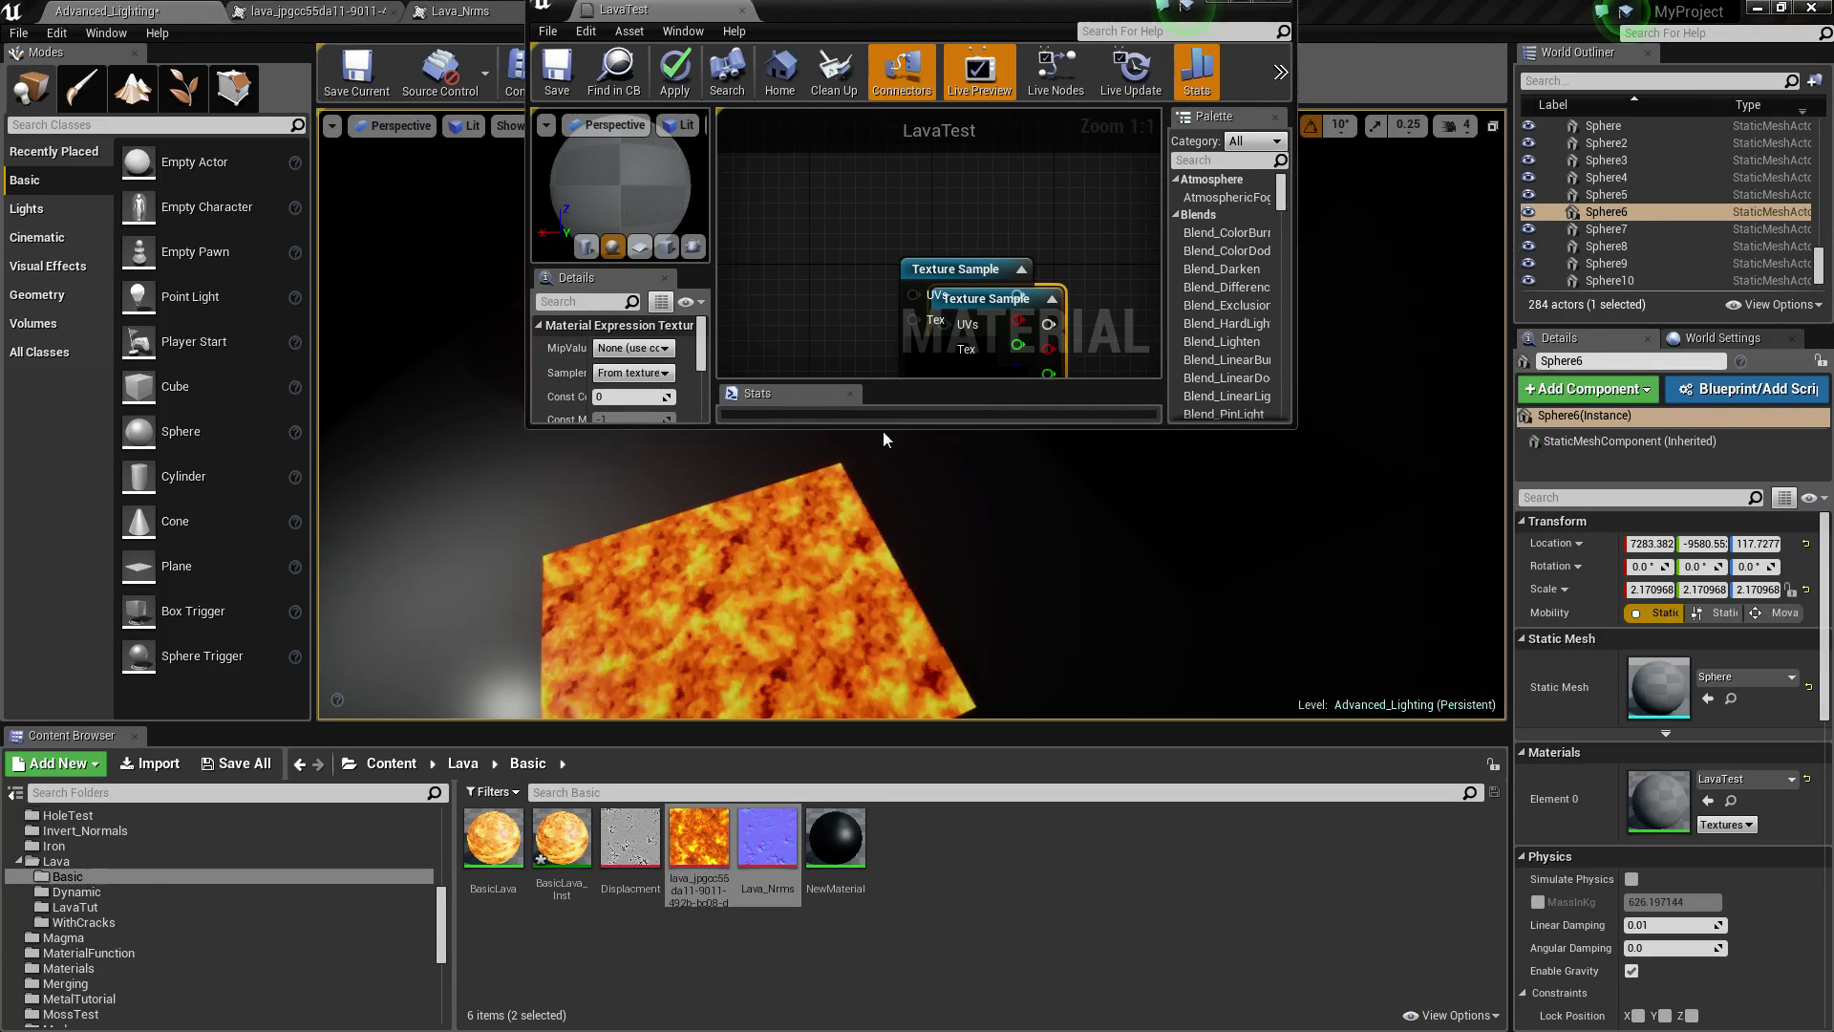
right_drag(921, 328, 1111, 529)
click(1051, 416)
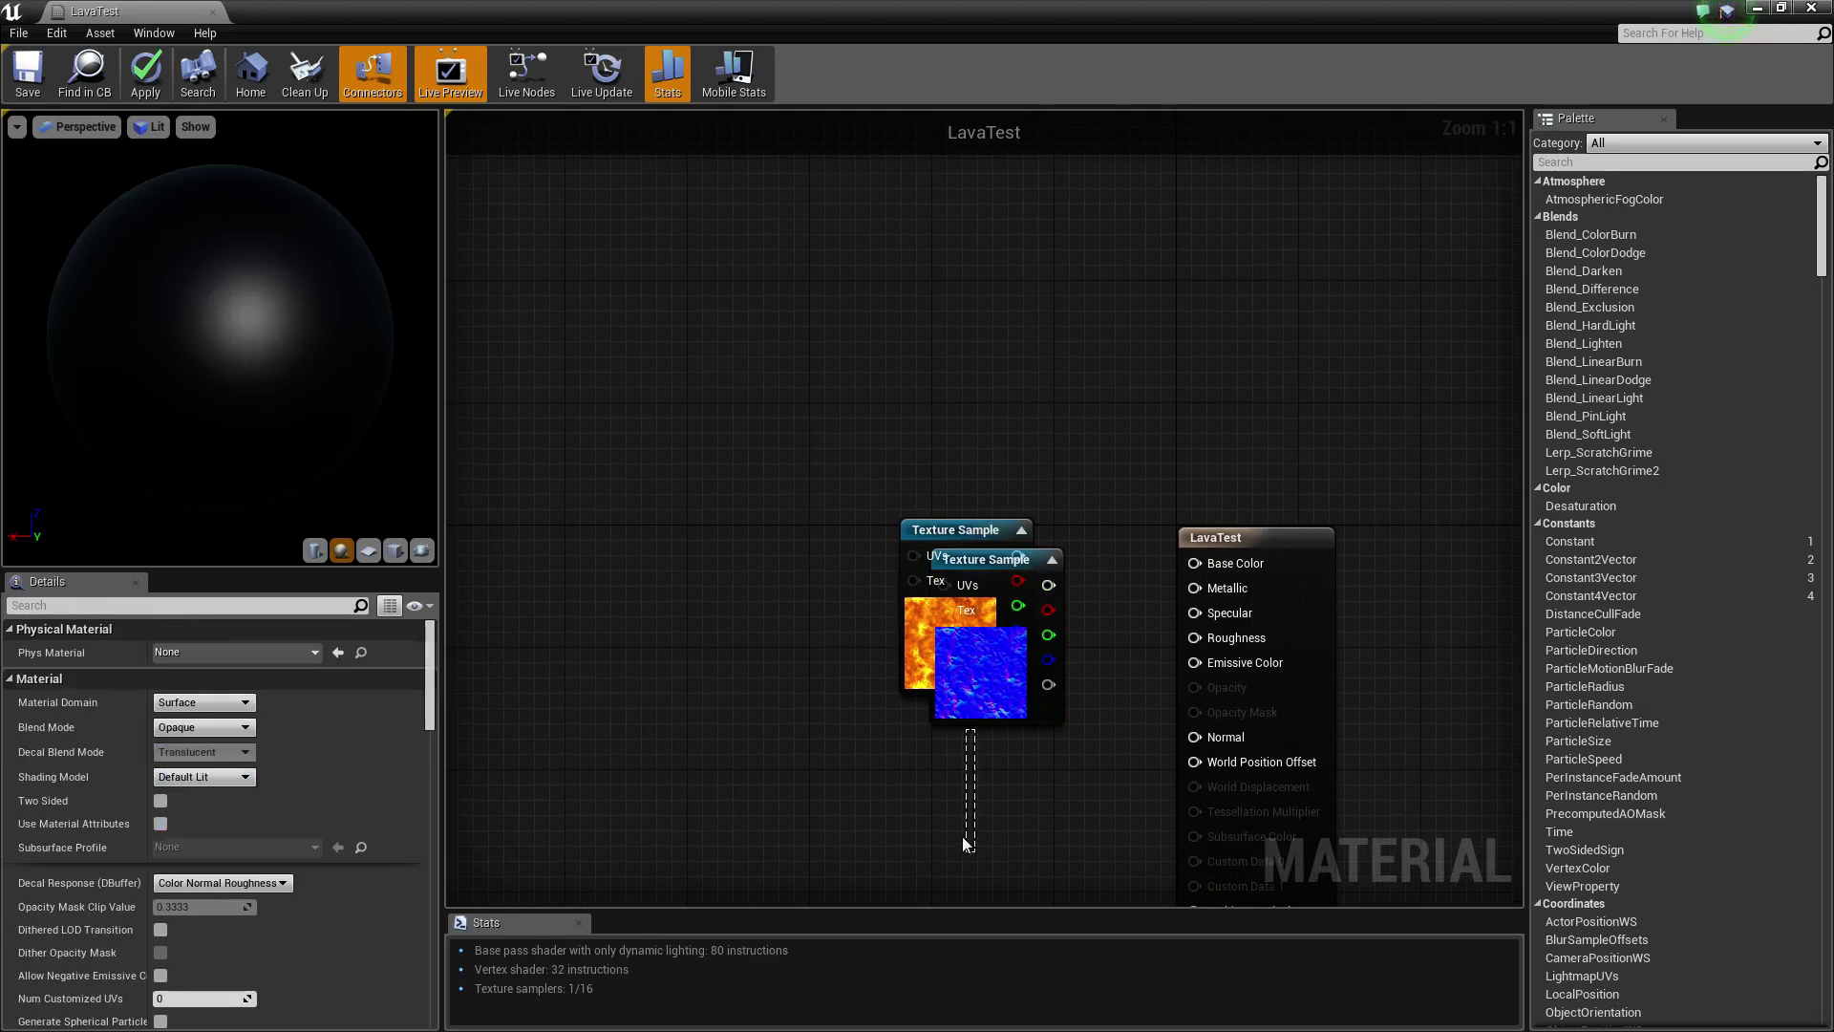
- Spread the two texture samples apart in the graph and place a Constant3Vector node below the lava colour texture
drag(964, 846, 967, 841)
drag(975, 673, 962, 851)
drag(950, 643, 647, 254)
right_drag(778, 331, 984, 472)
drag(829, 382, 726, 321)
click(831, 444)
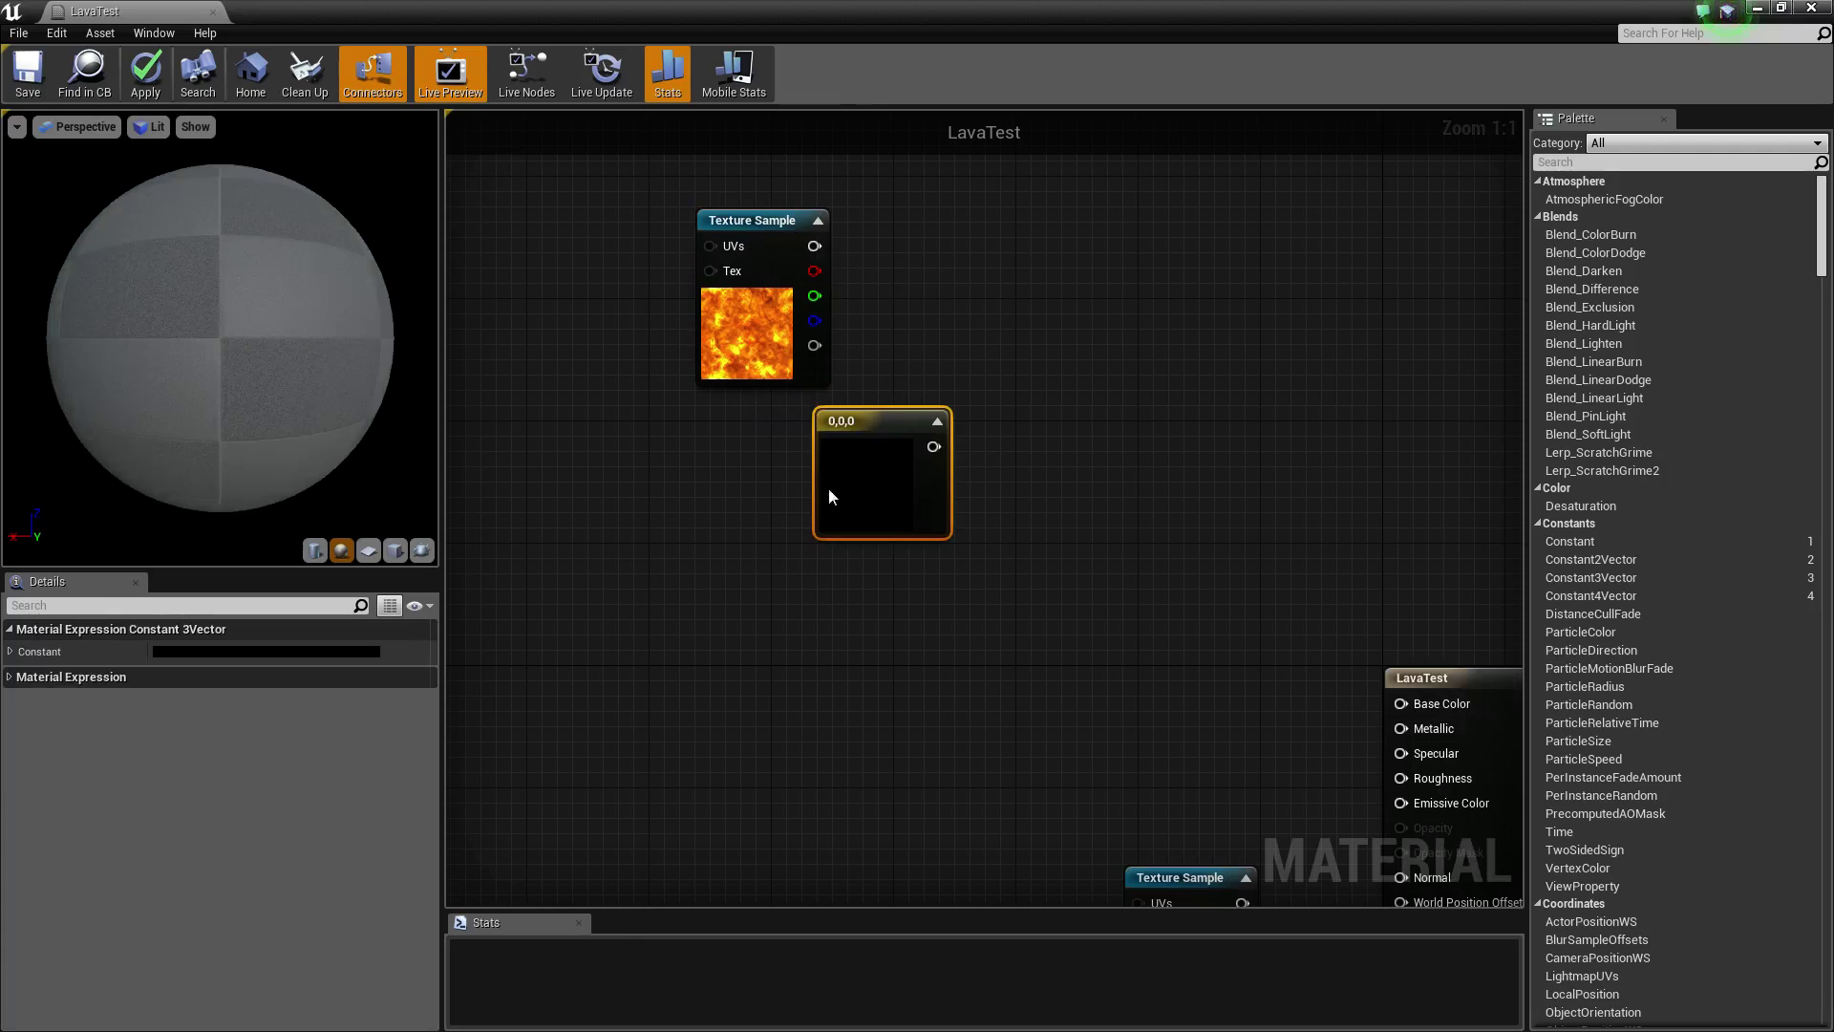
drag(828, 489, 800, 518)
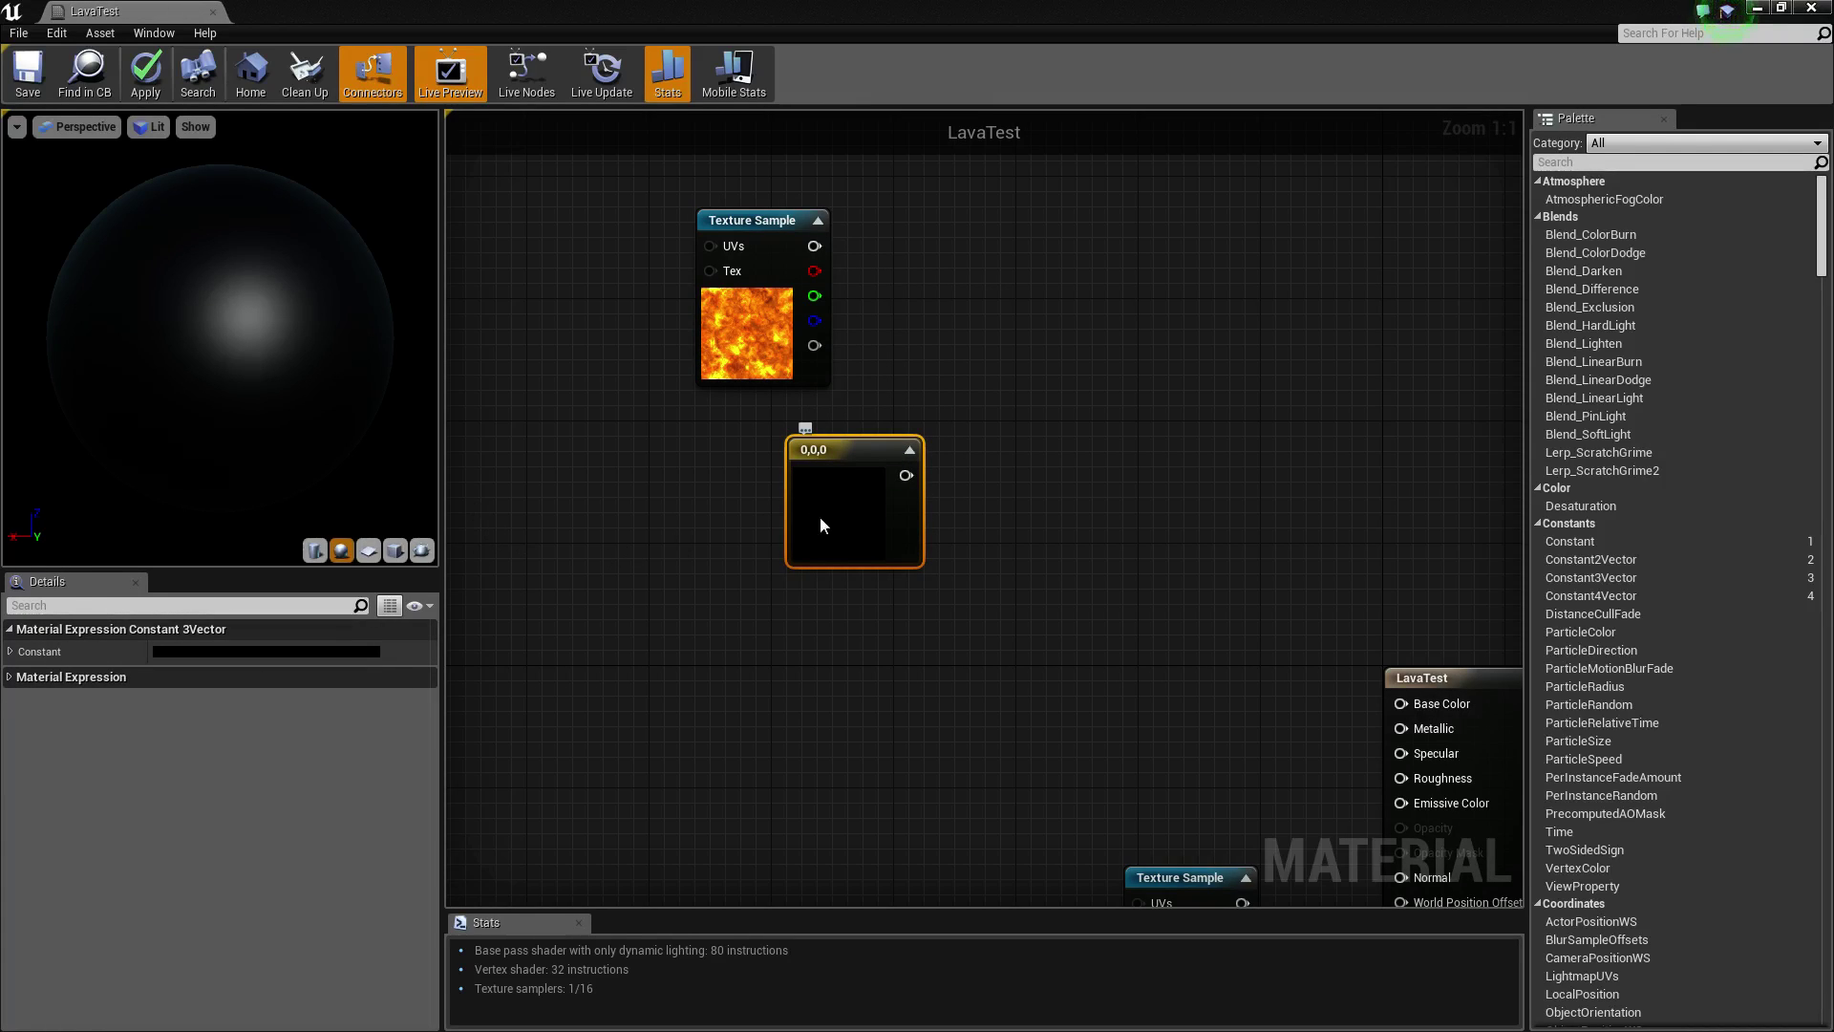
- Try a pale orange (0.93, 0.674, 0.382) for the constant vector and move the lava texture sample farther from the output node
click(348, 651)
click(515, 708)
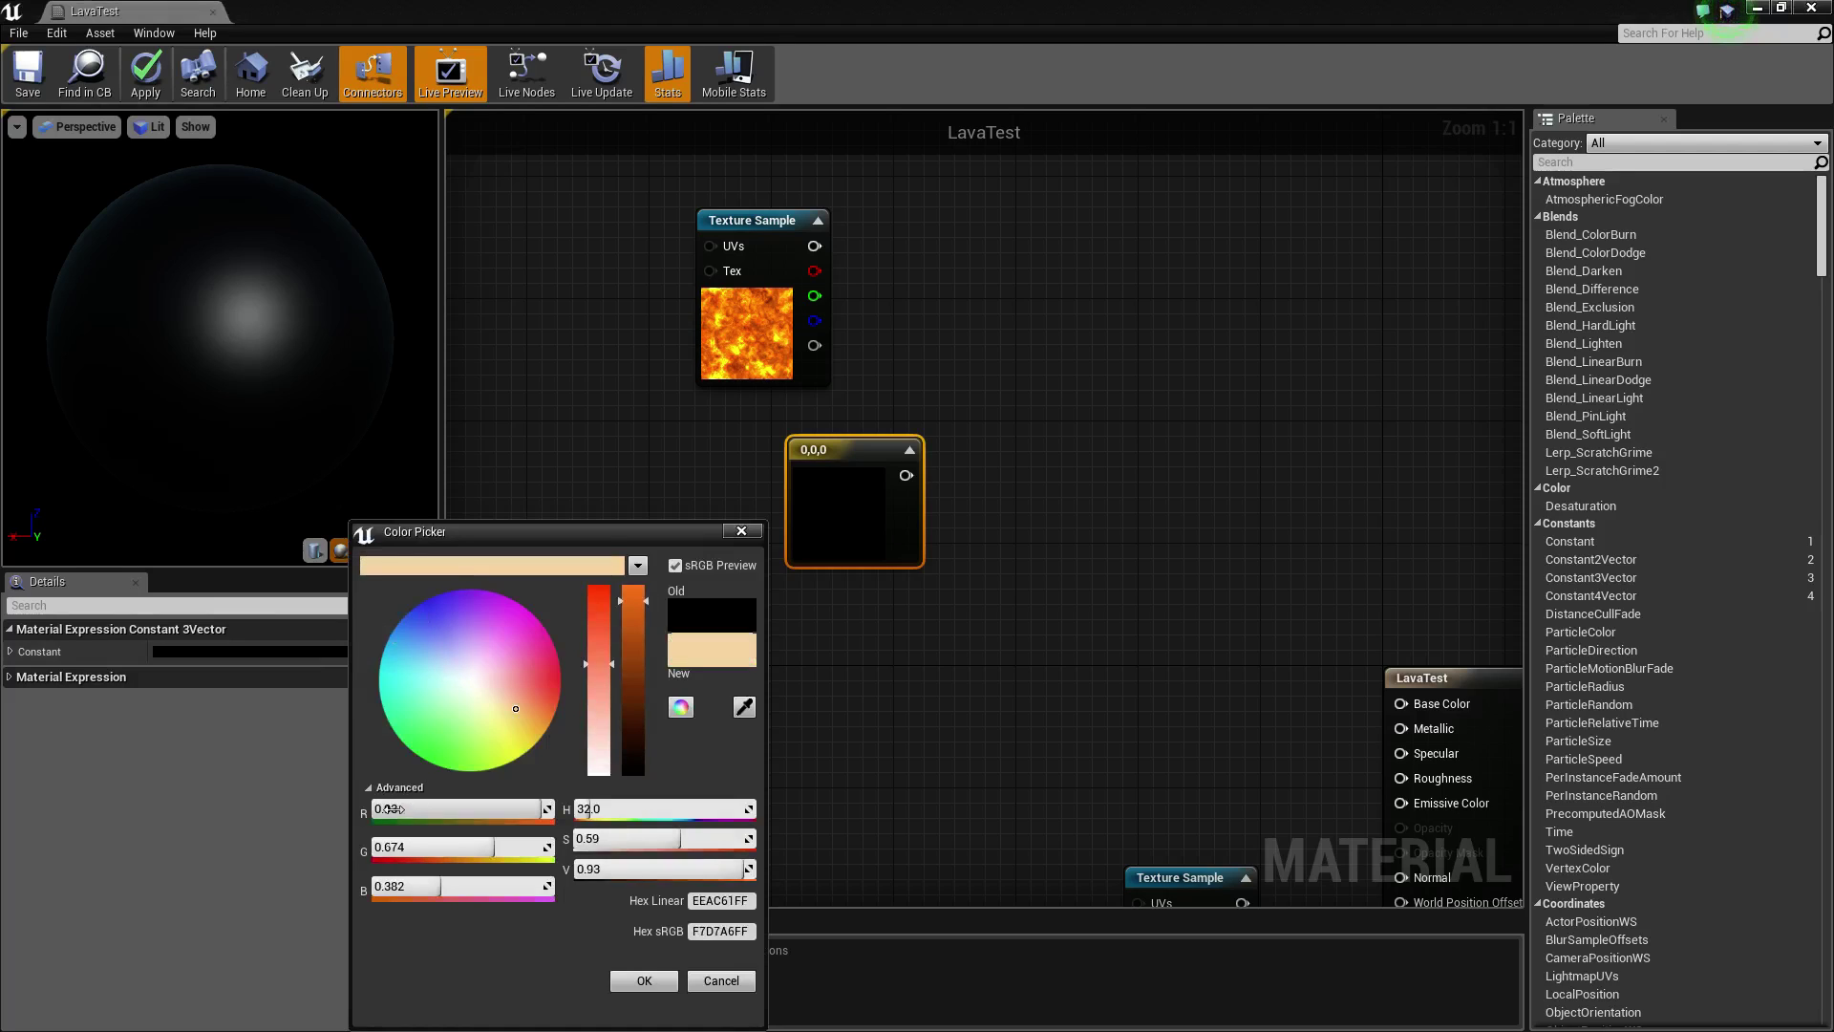
drag(808, 350, 685, 335)
click(1397, 311)
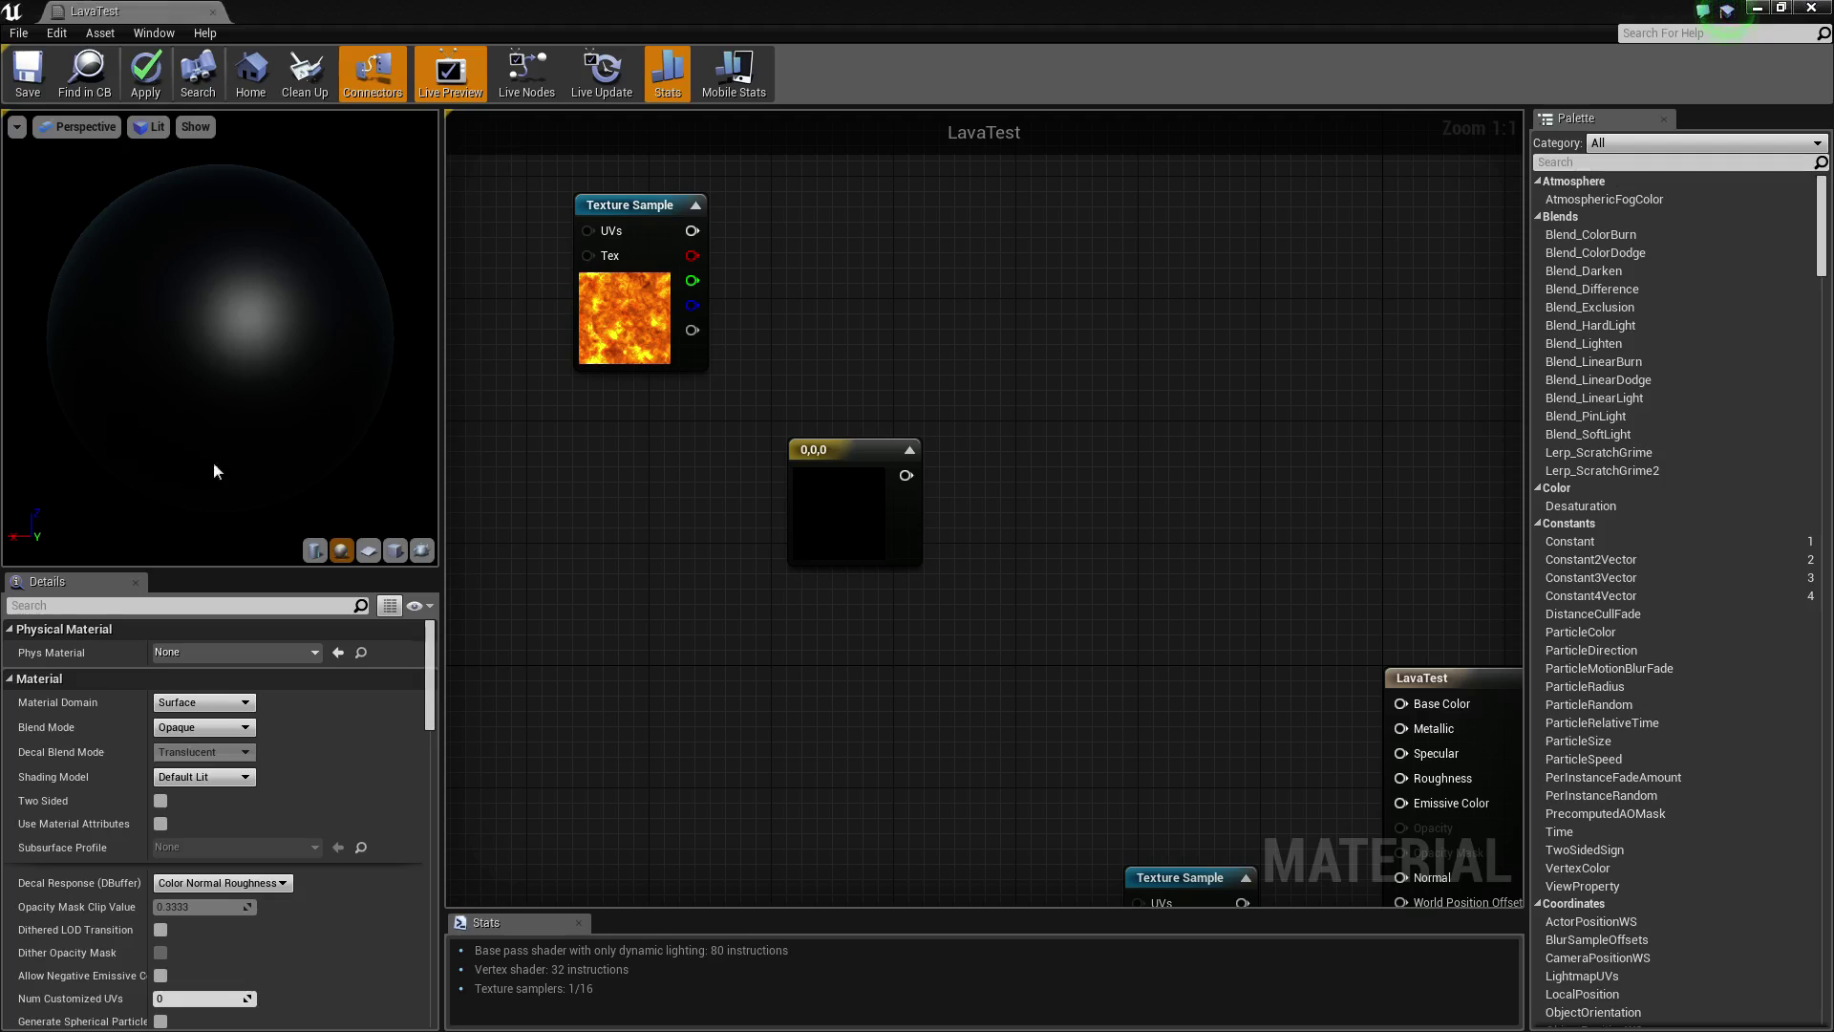
- Add a Multiply node, feeding the lava texture's colour output into A and the constant vector into B
click(1005, 272)
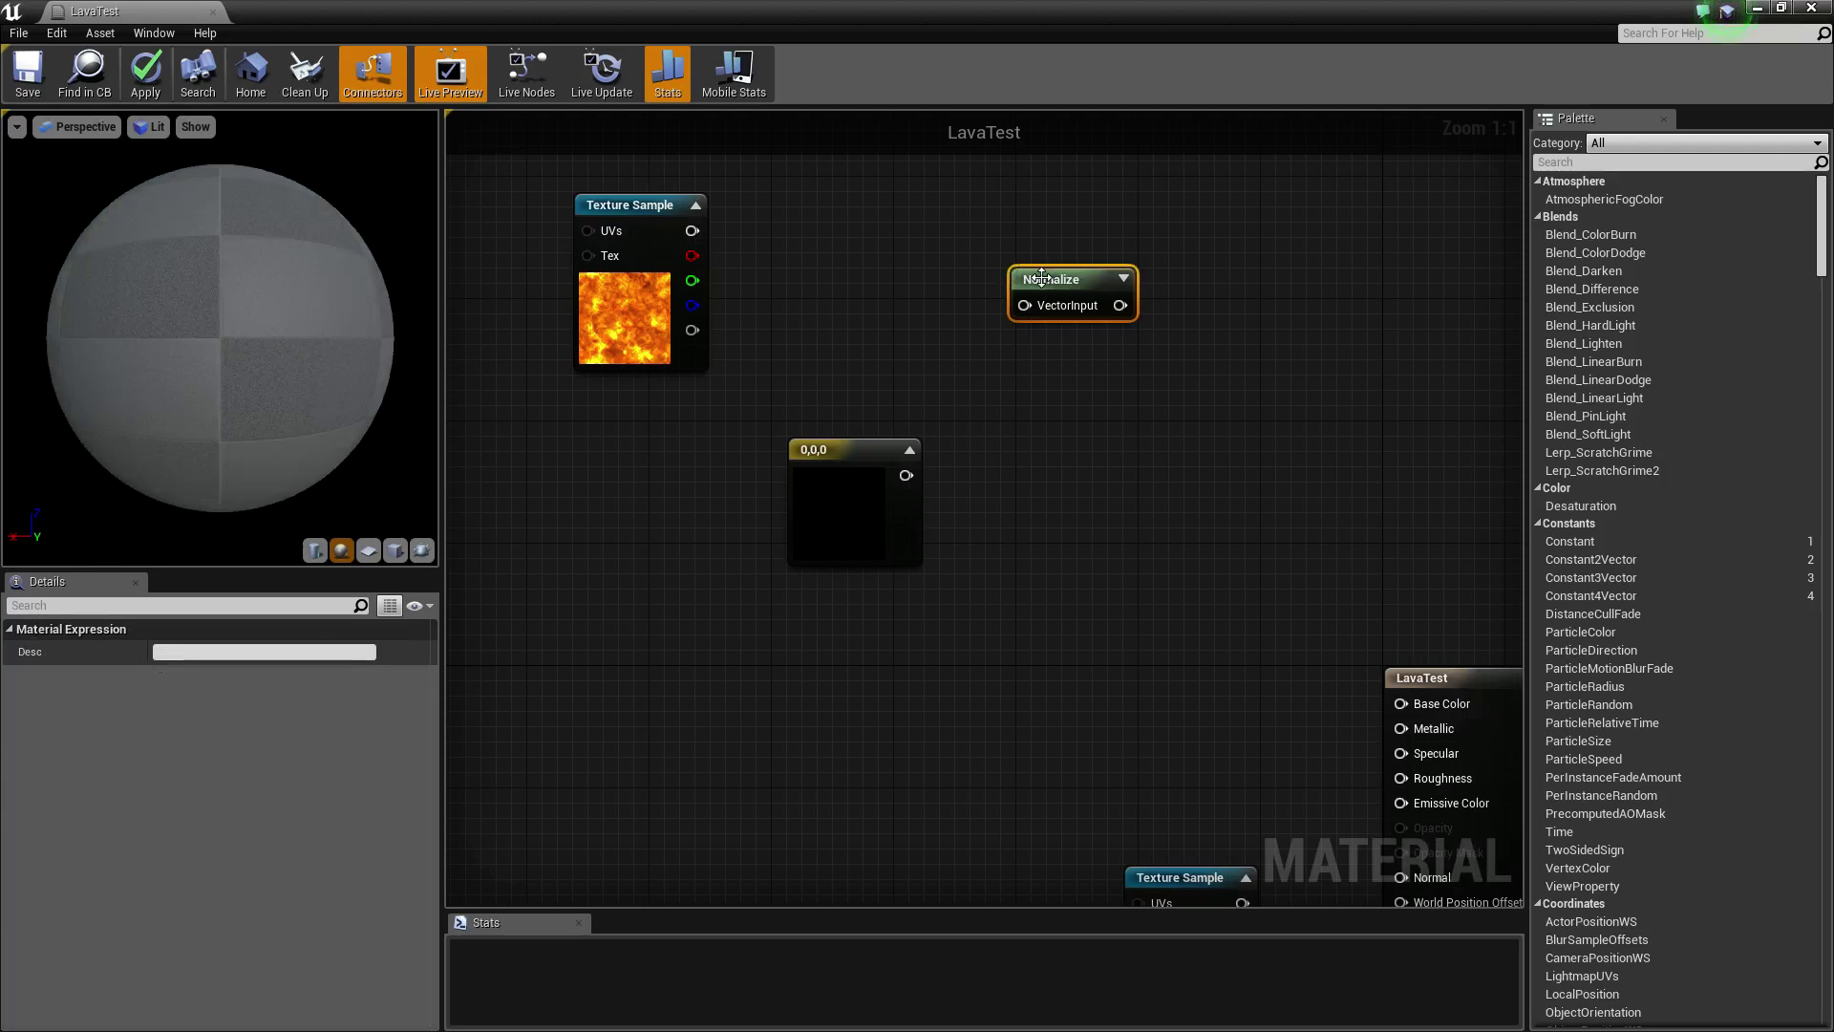
key(Delete)
click(1044, 278)
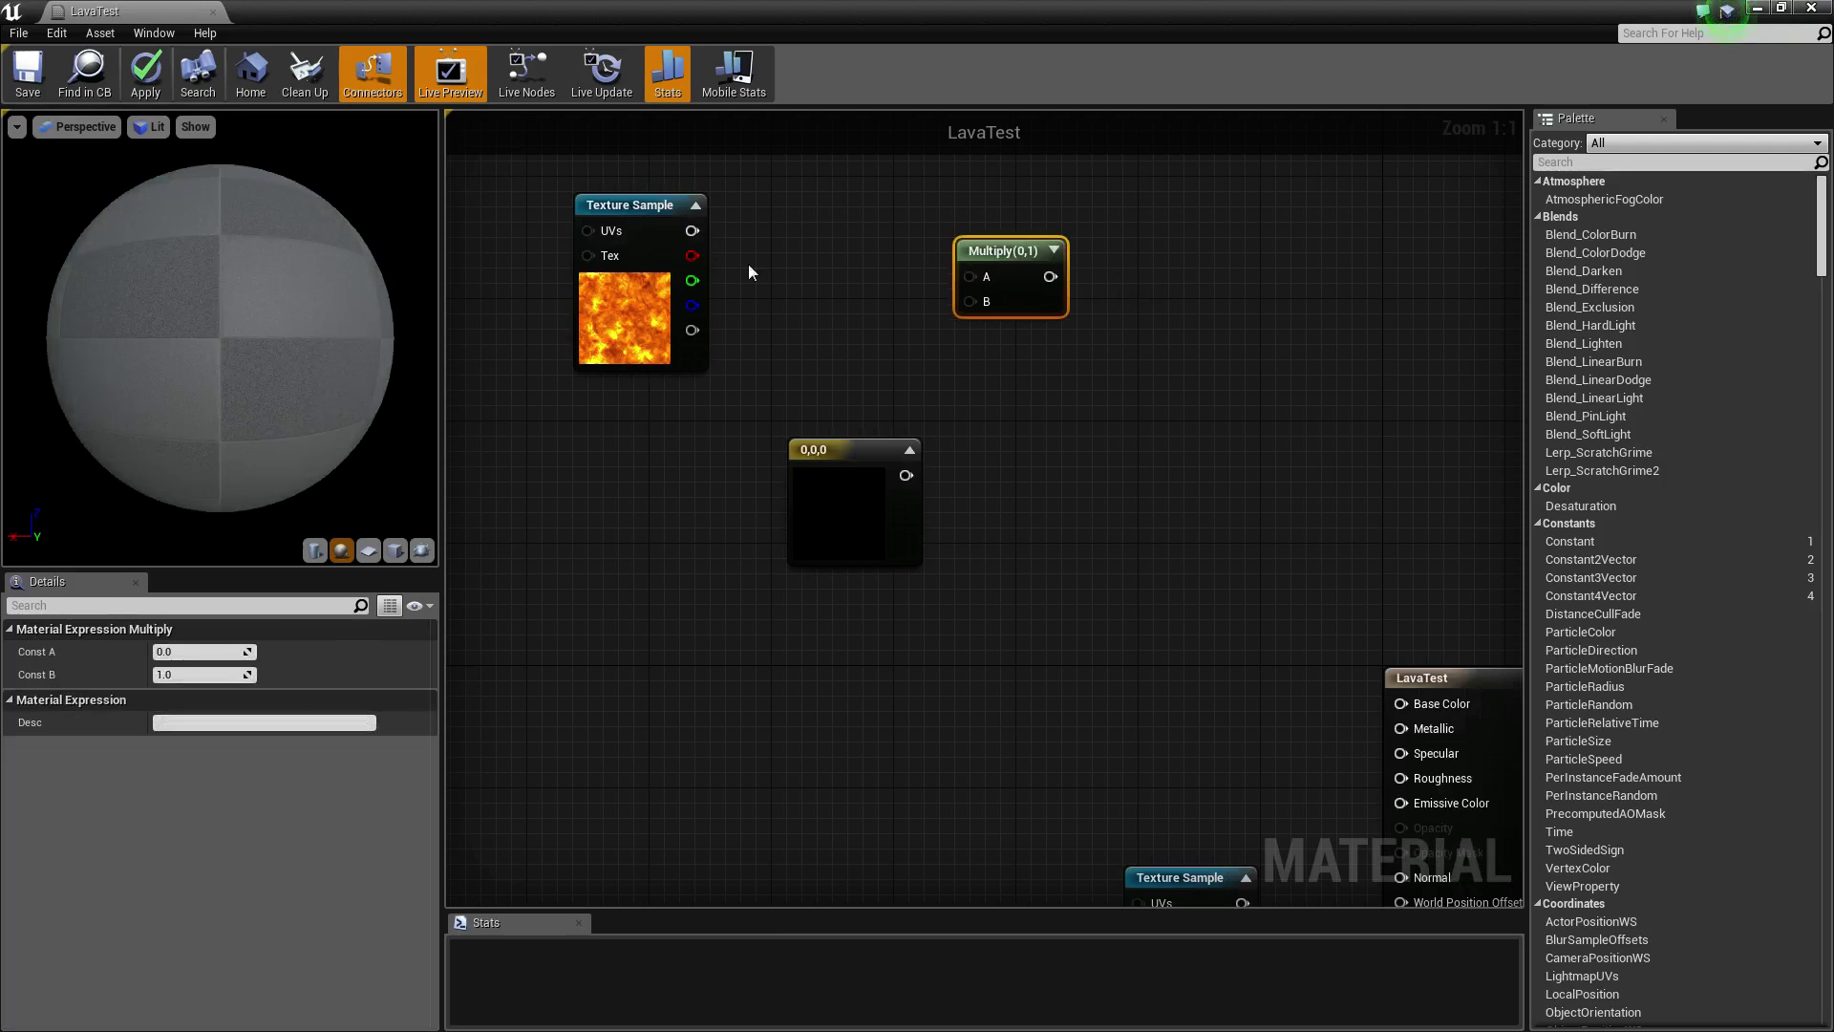
drag(706, 231, 954, 276)
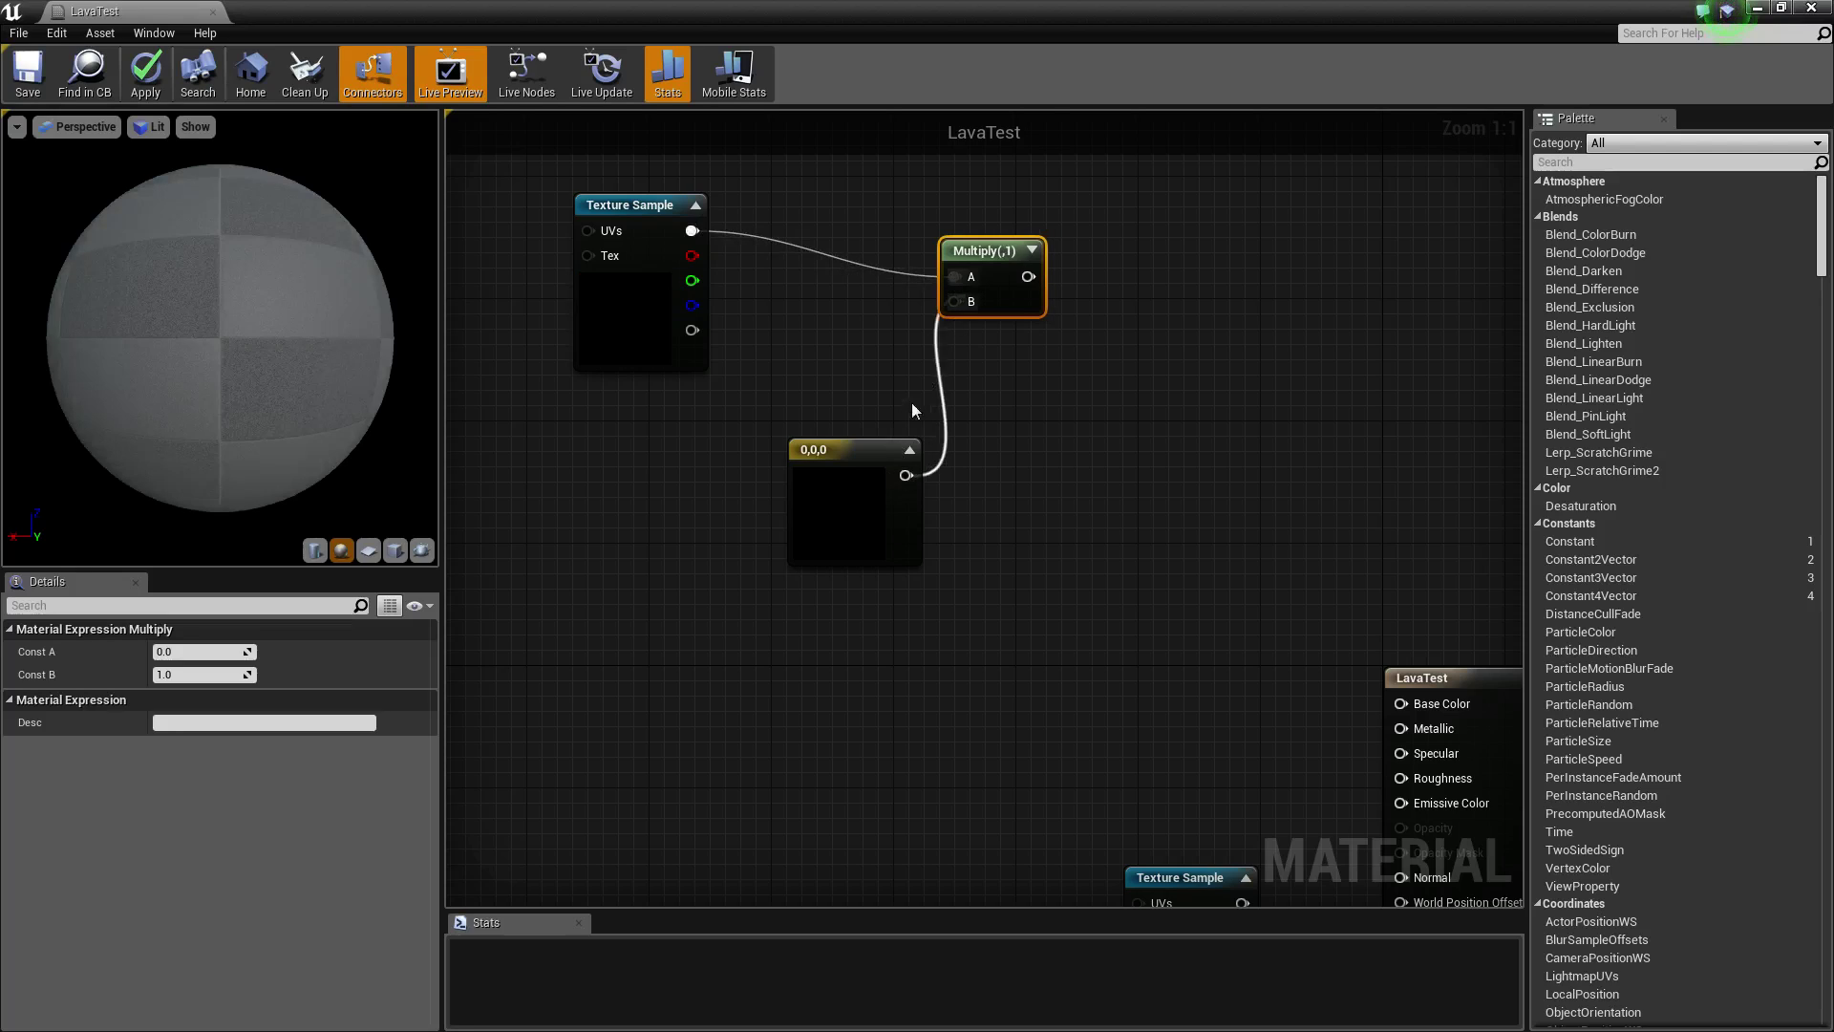
drag(862, 454, 816, 486)
- Set the constant vector's colour to 0.93, 0.674, 0.382, move it below the lava texture, and preview the Multiply node
click(229, 652)
click(316, 568)
click(520, 981)
drag(860, 549, 718, 510)
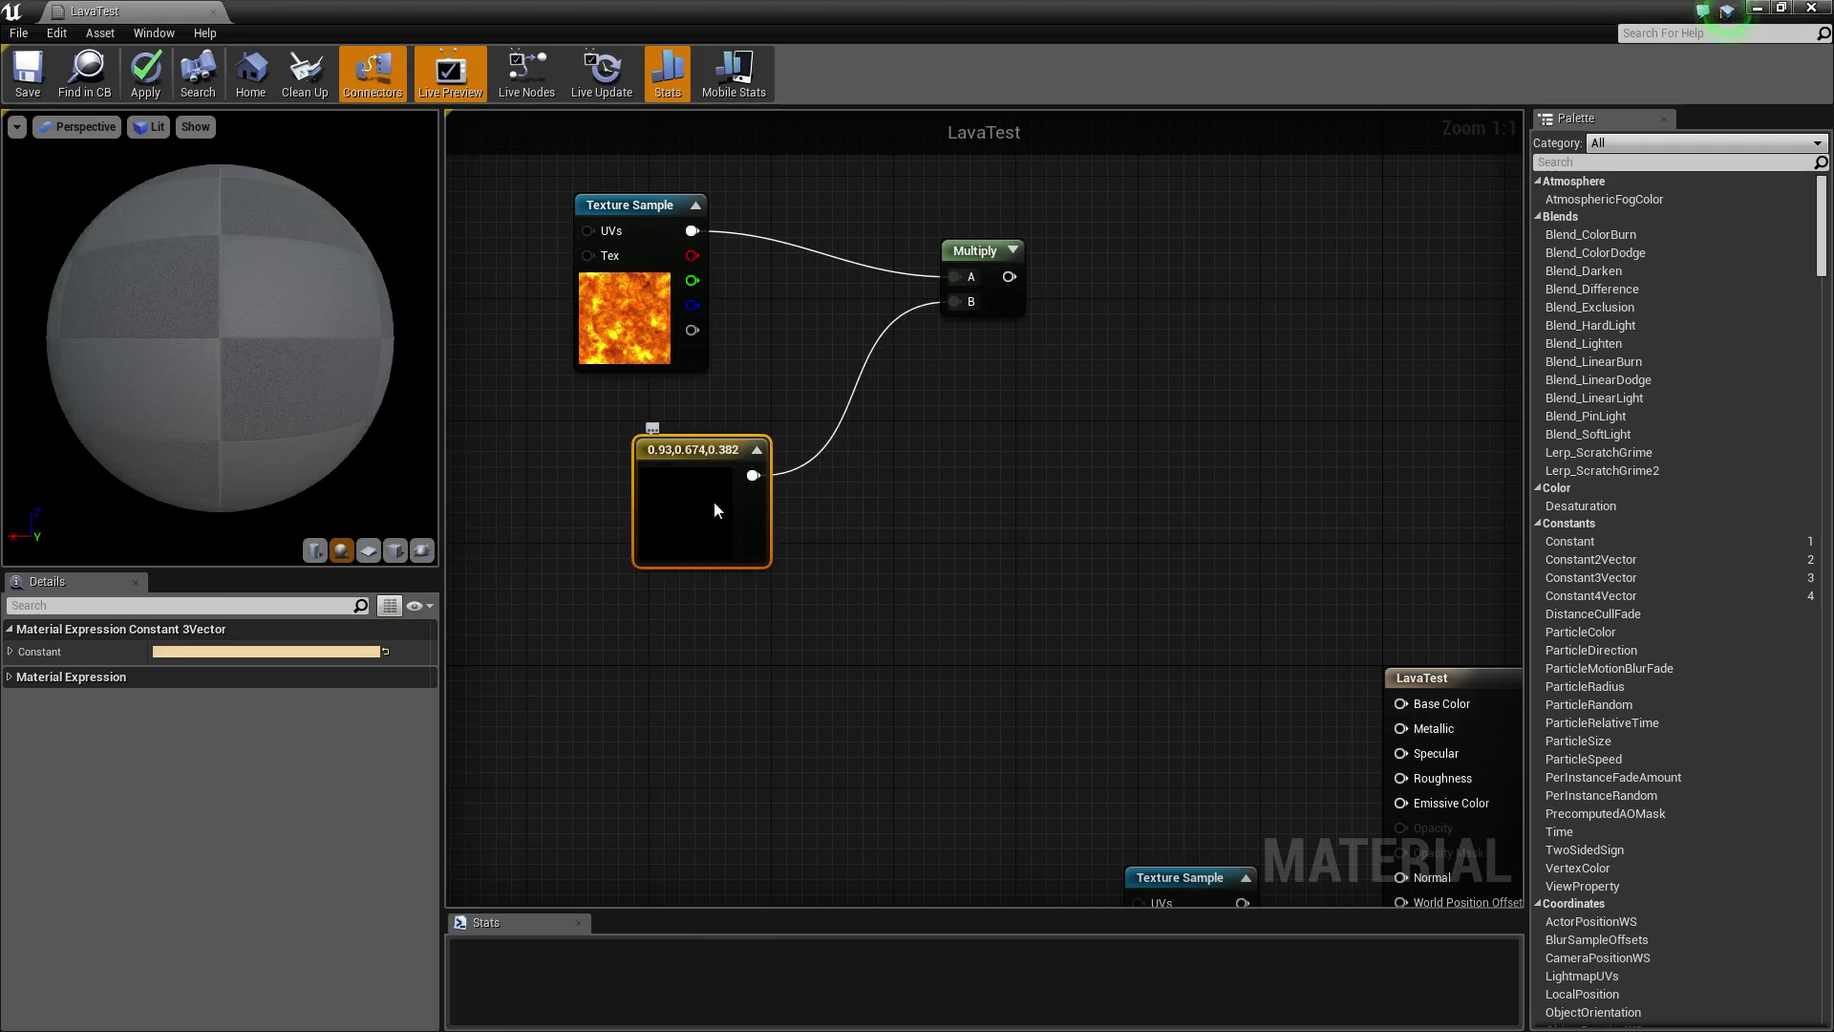
right_click(991, 254)
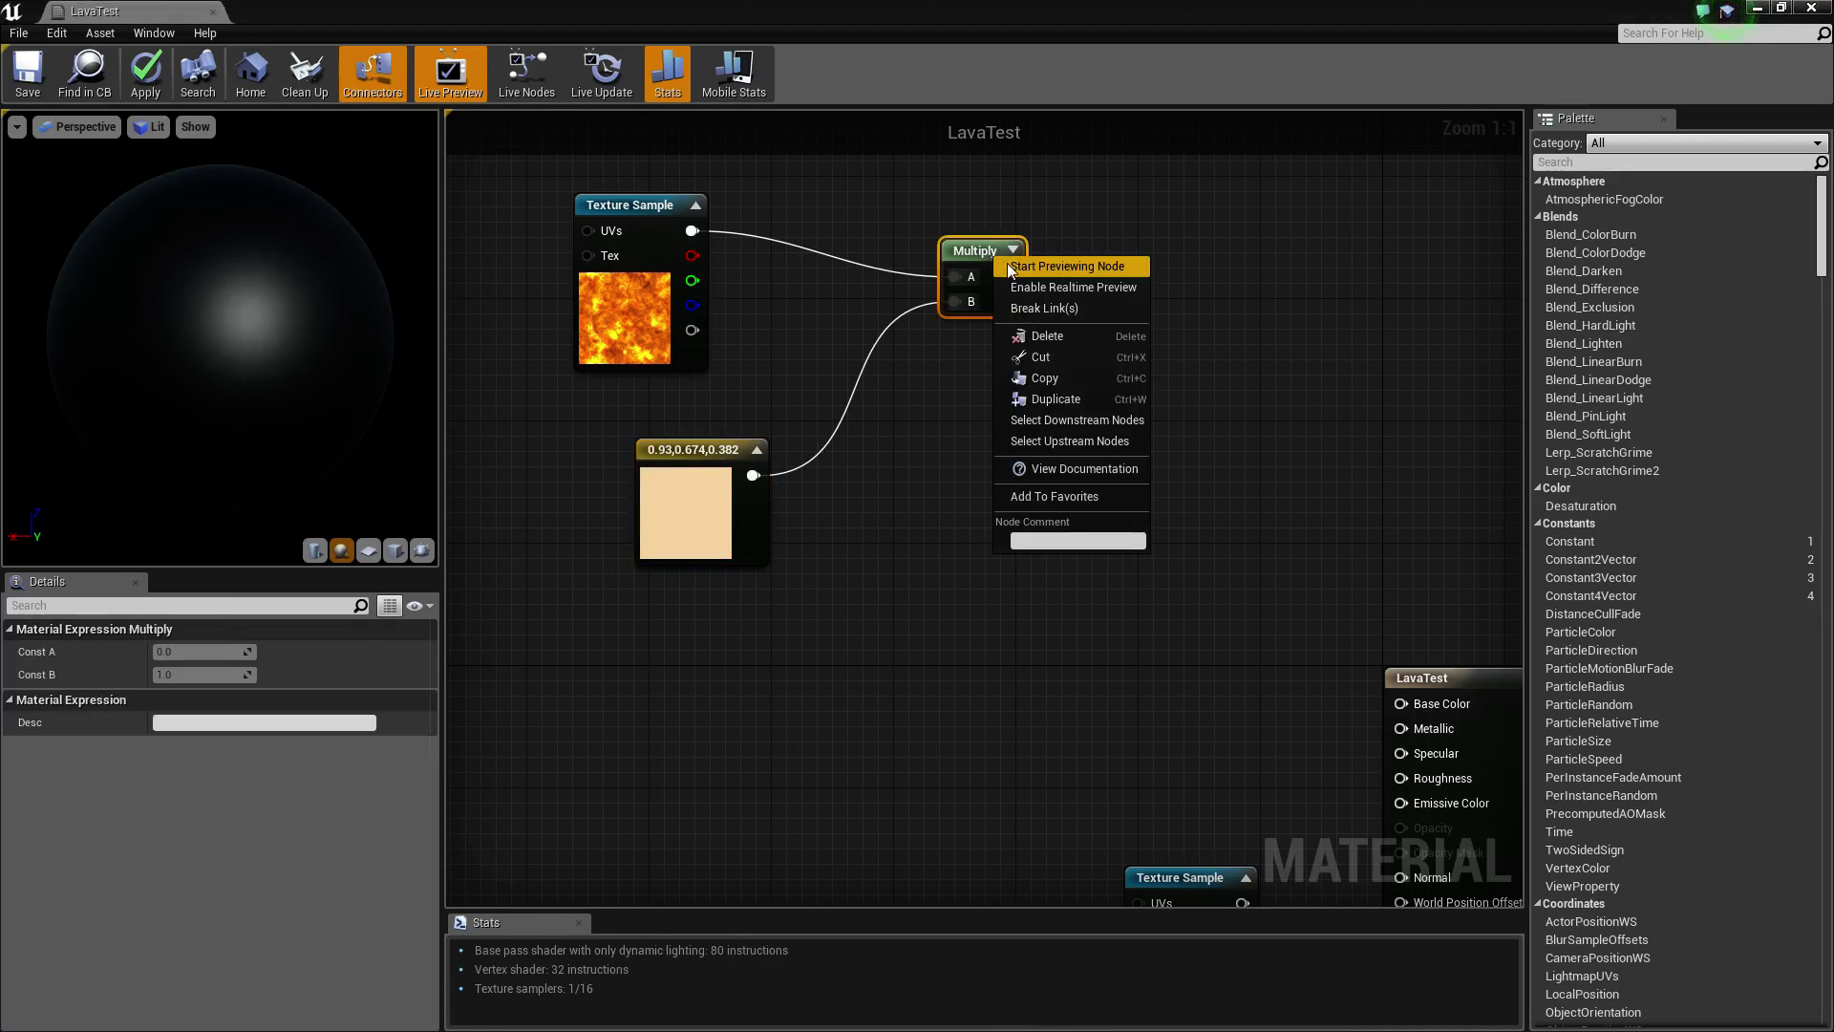
click(1051, 266)
- Try a green tint (0, 0.93, 0.0782) on the constant vector and undo the colour change
click(710, 521)
click(254, 653)
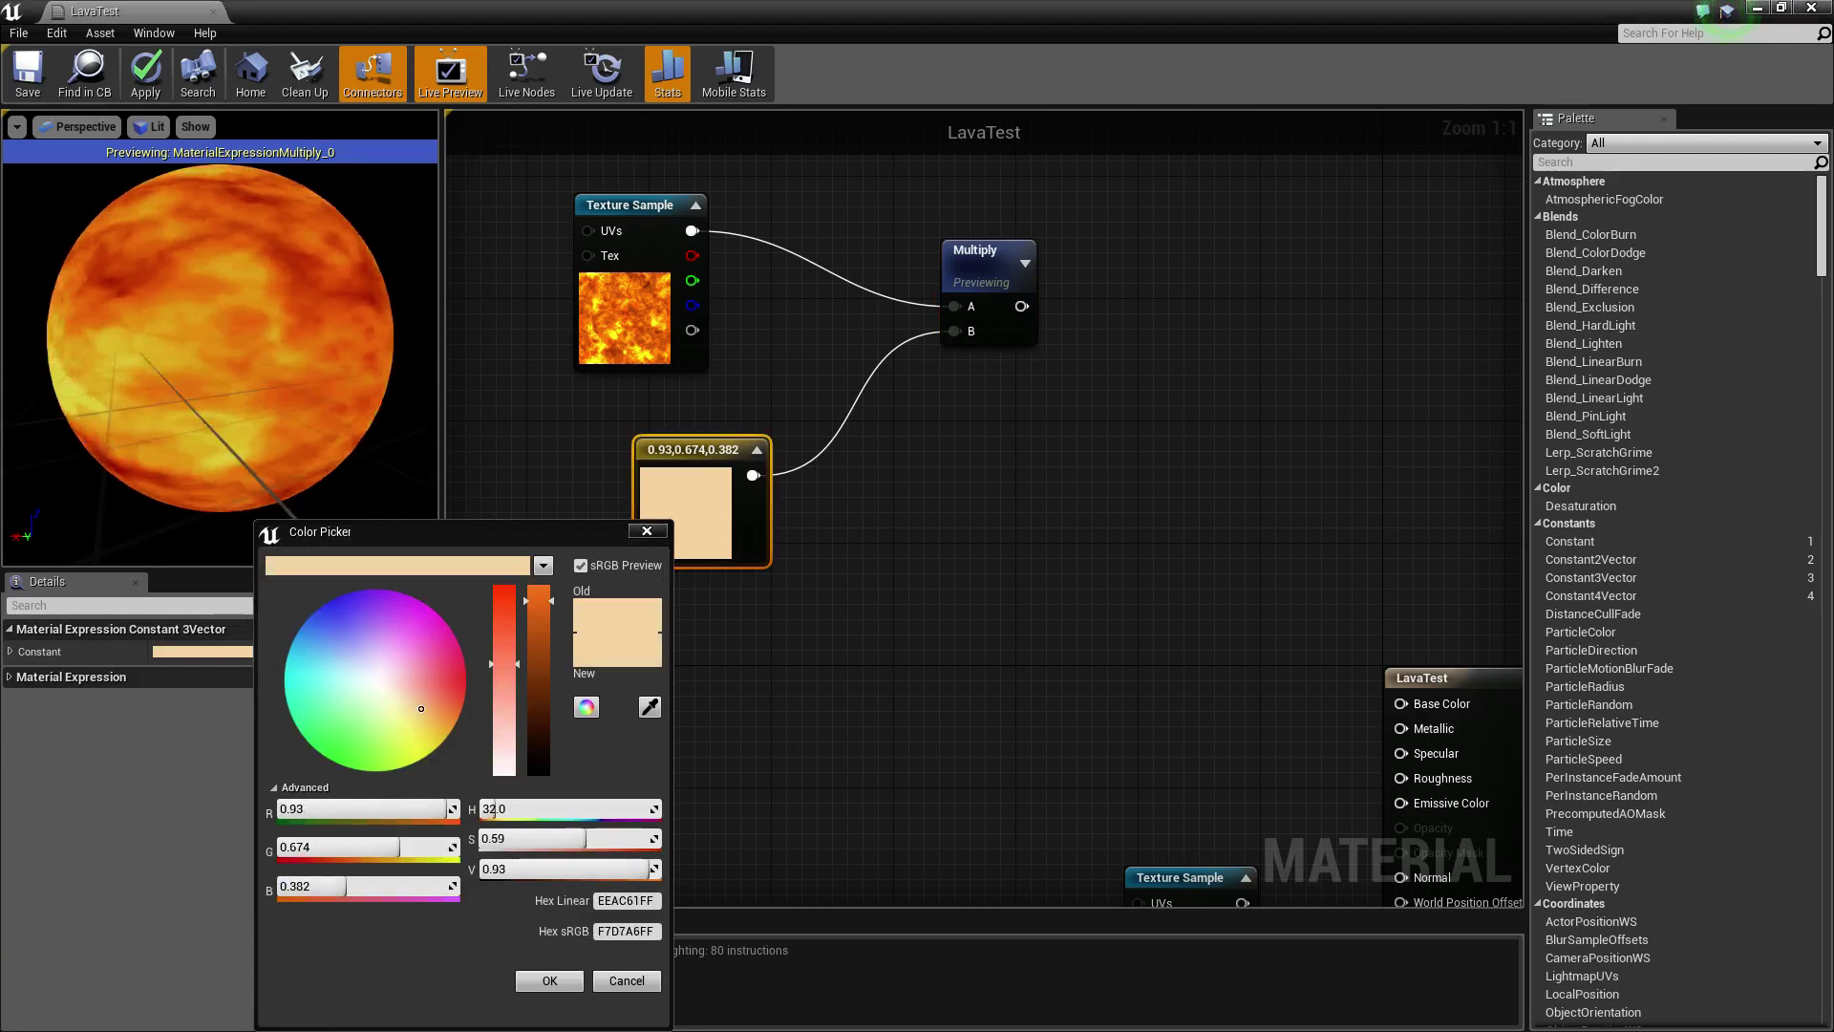
click(350, 708)
click(549, 980)
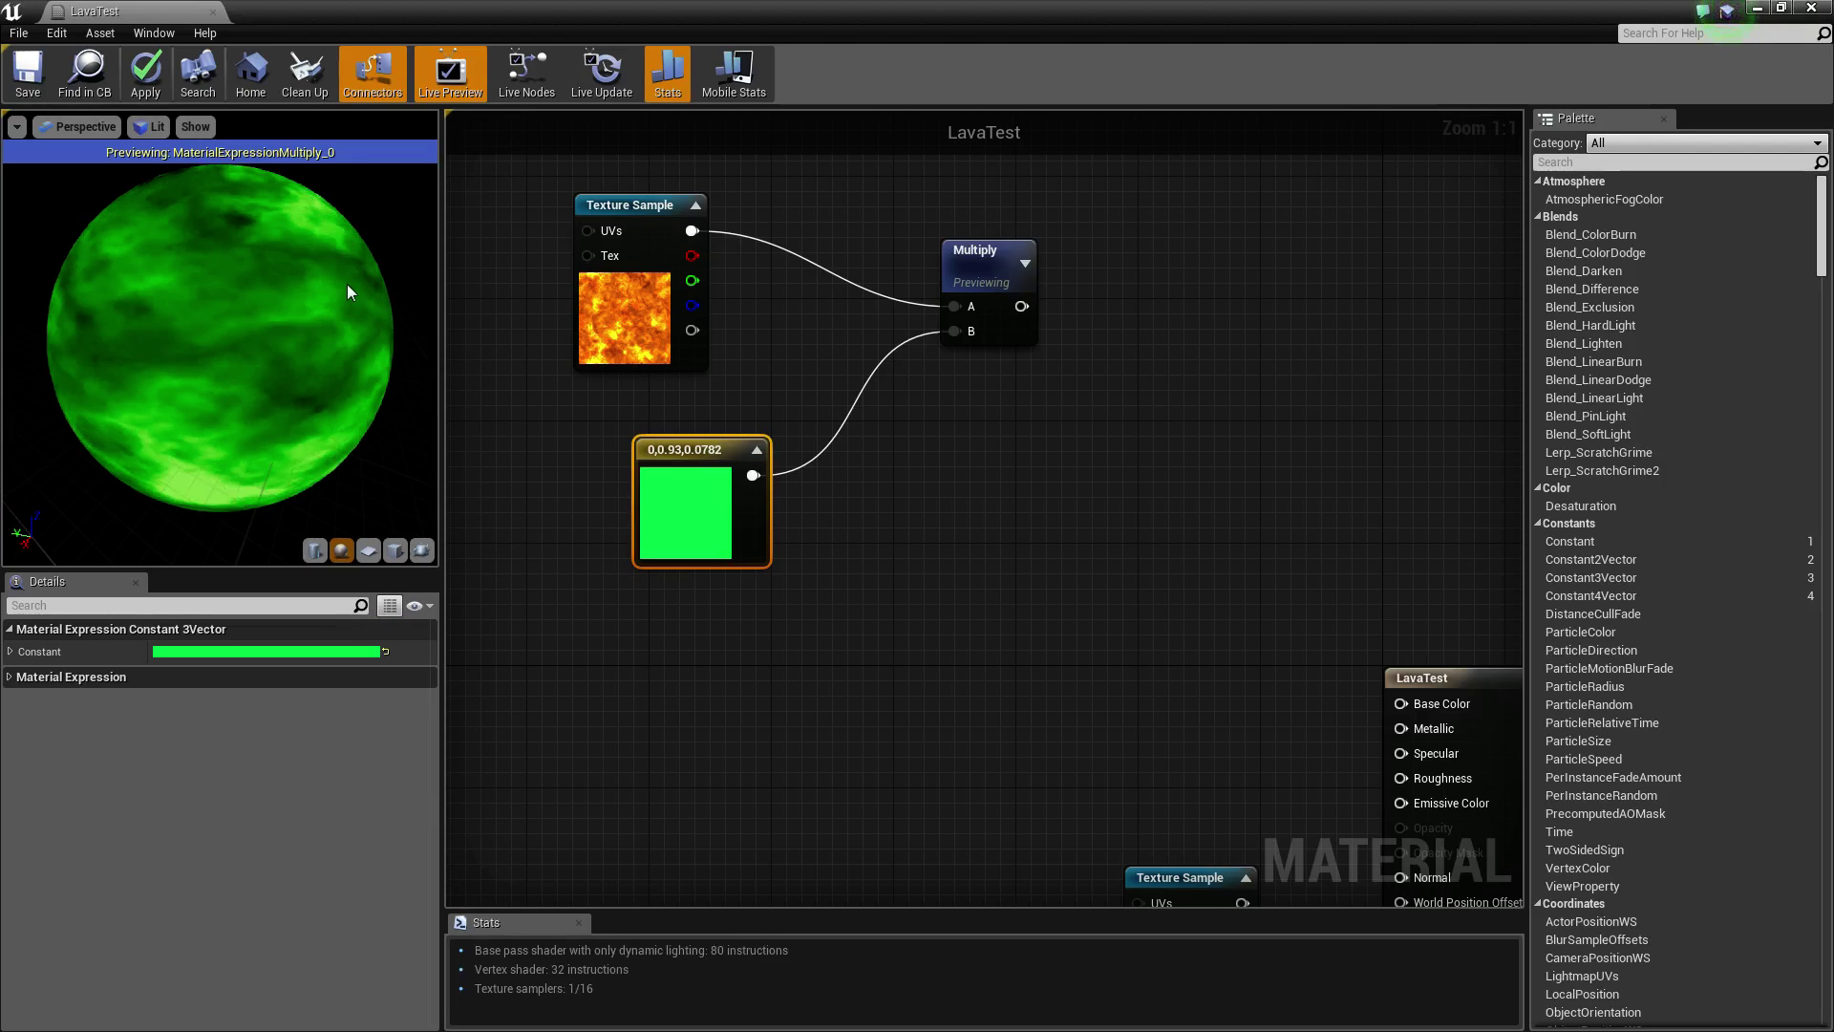
key(ctrl+z)
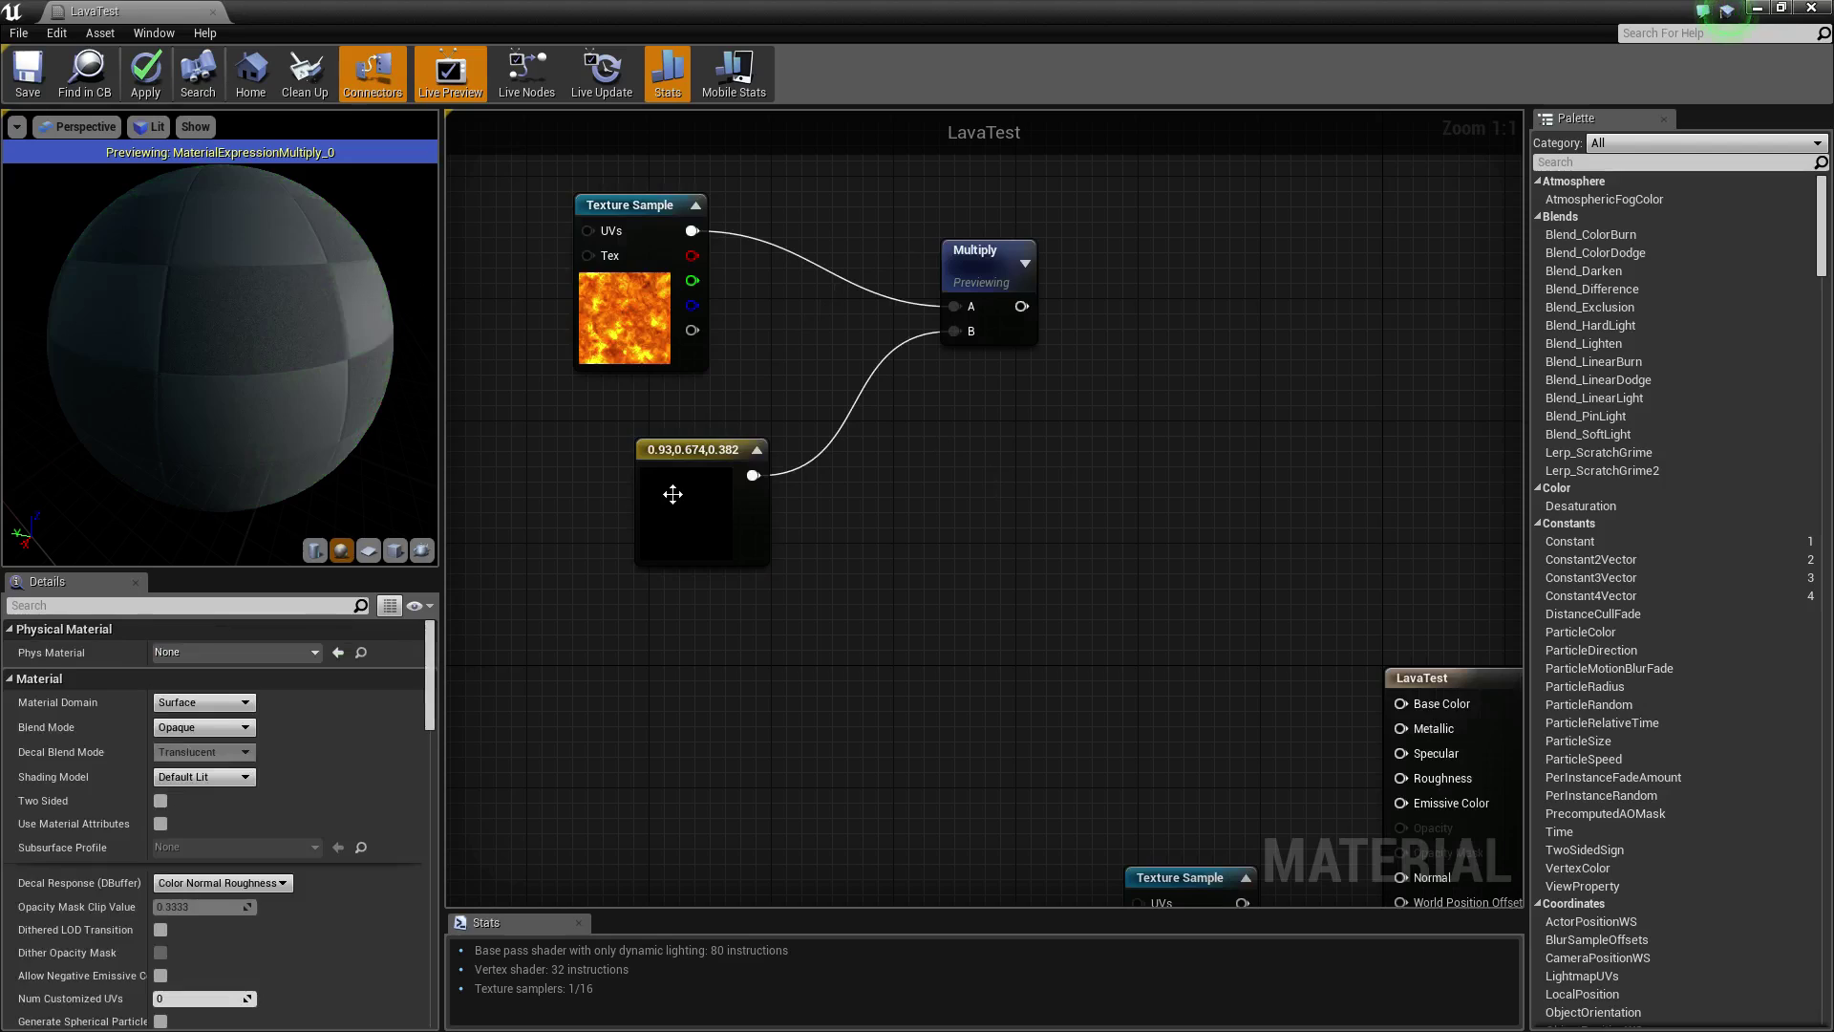
- Connect the Multiply output to the material's Base Color input
right_drag(1064, 478, 1107, 434)
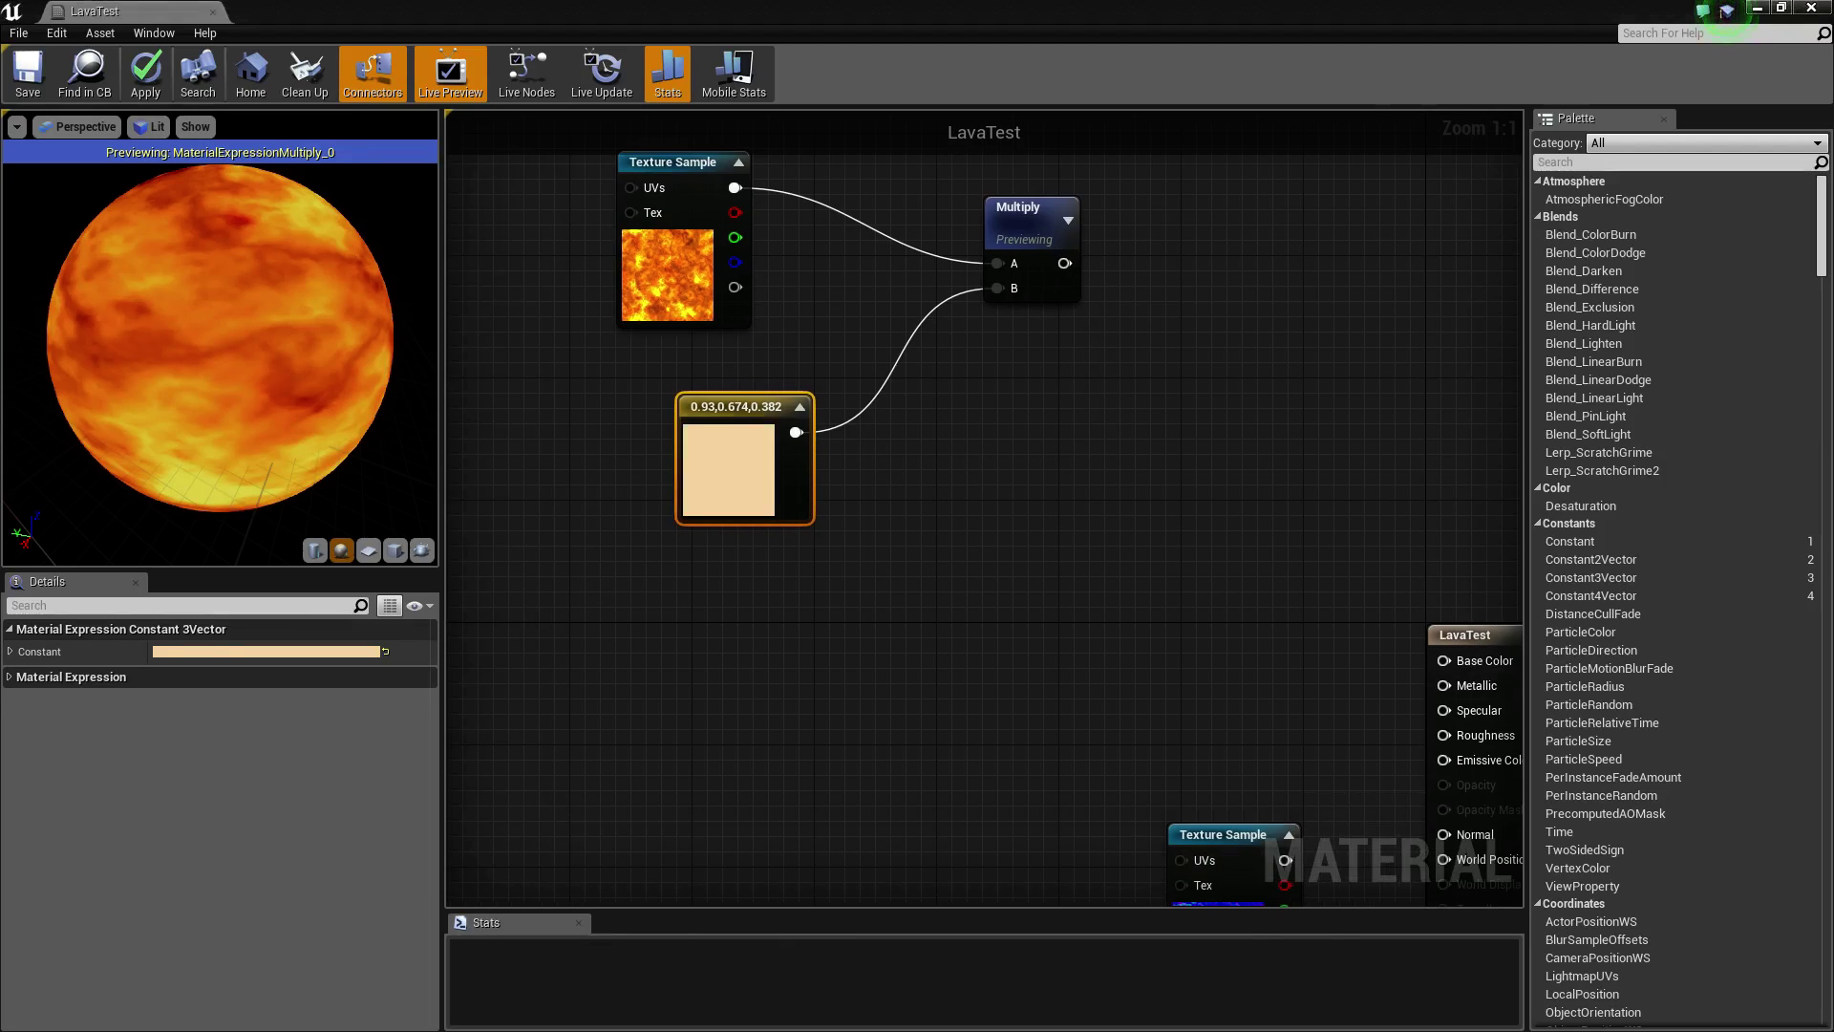
right_drag(1070, 264, 963, 345)
drag(1235, 625, 1338, 740)
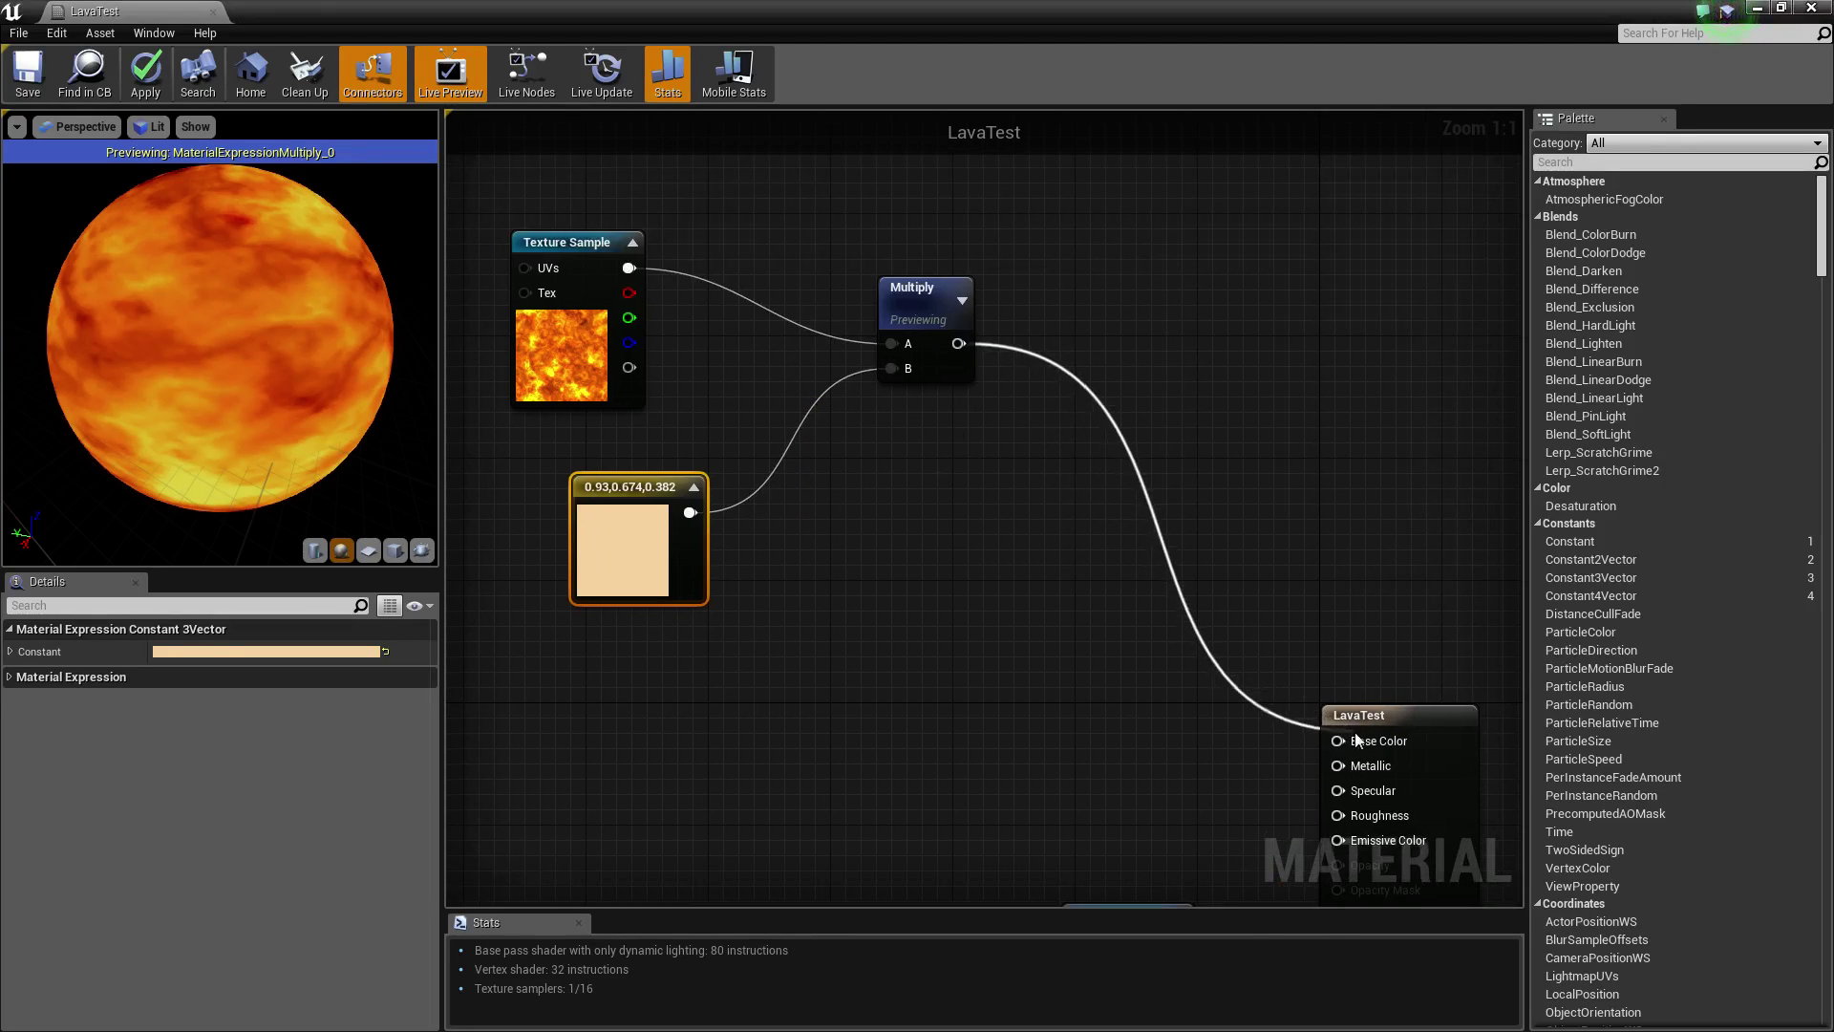
right_click(773, 382)
- Space the lava texture and constant vector away from Multiply and enclose the three nodes in a comment box
drag(616, 354, 539, 338)
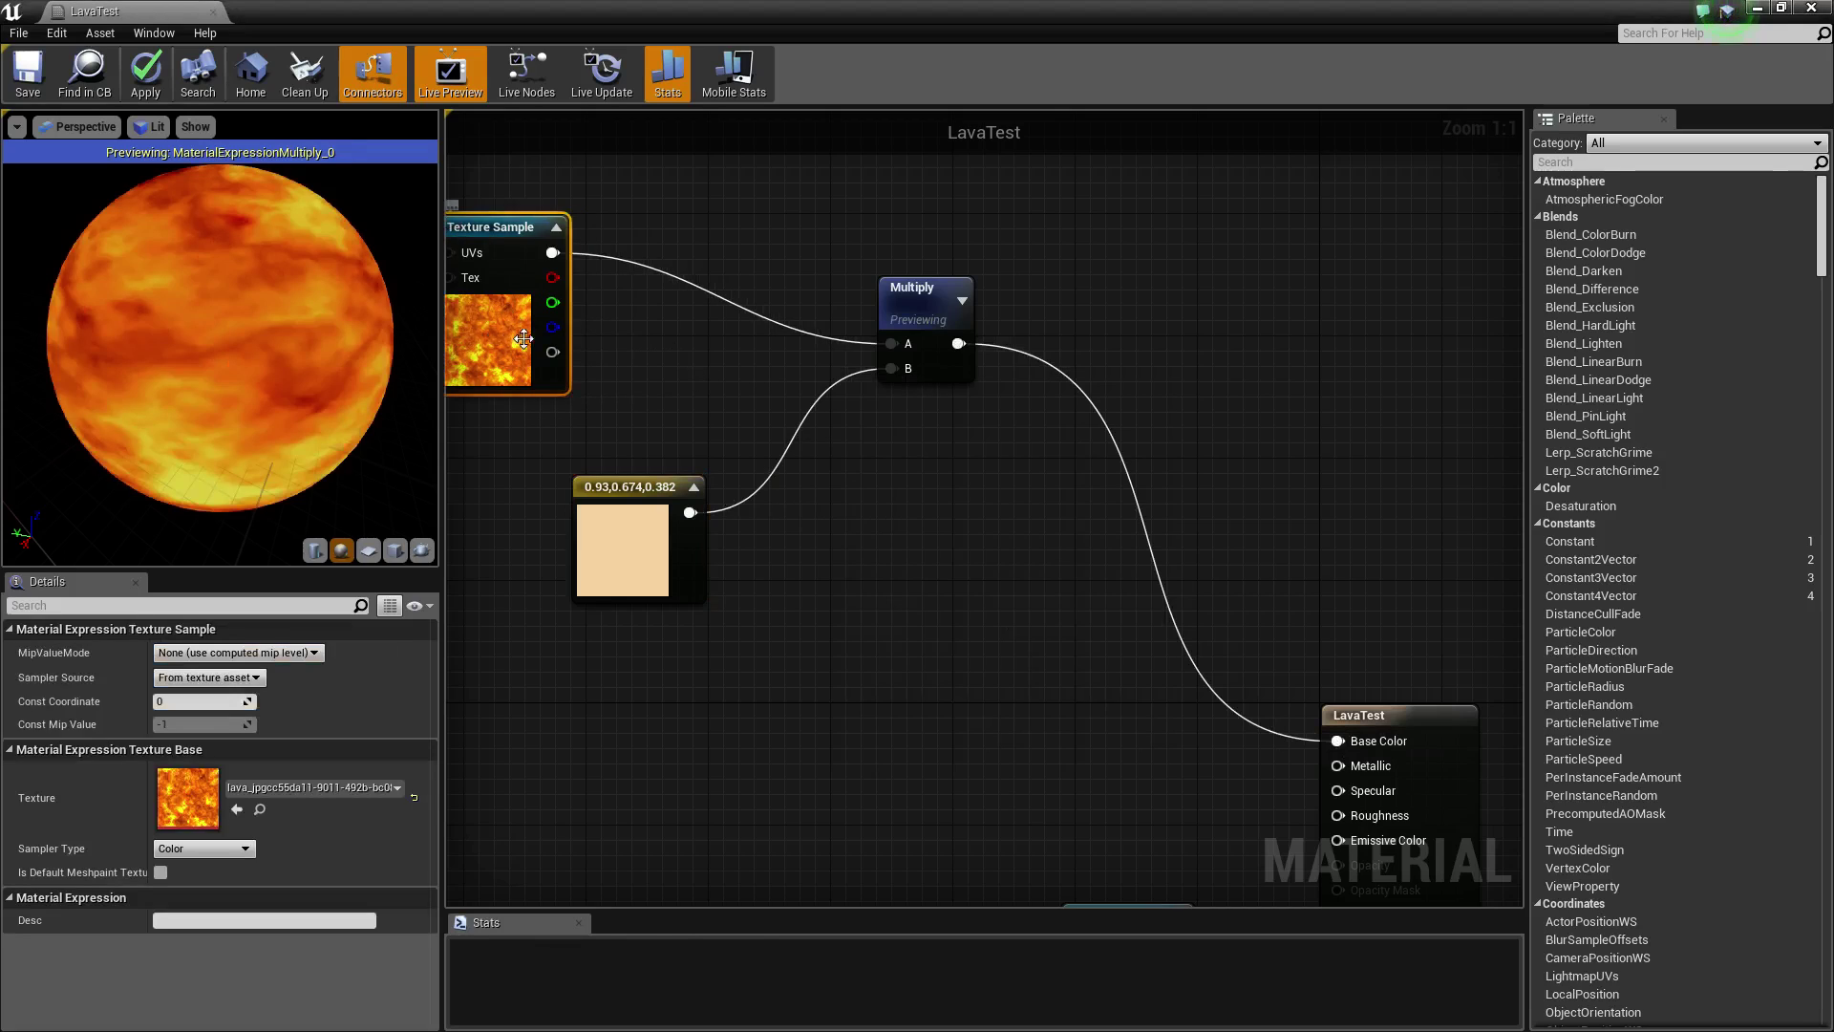
right_drag(627, 446, 853, 484)
drag(849, 545, 751, 536)
drag(1342, 657, 493, 227)
key(c)
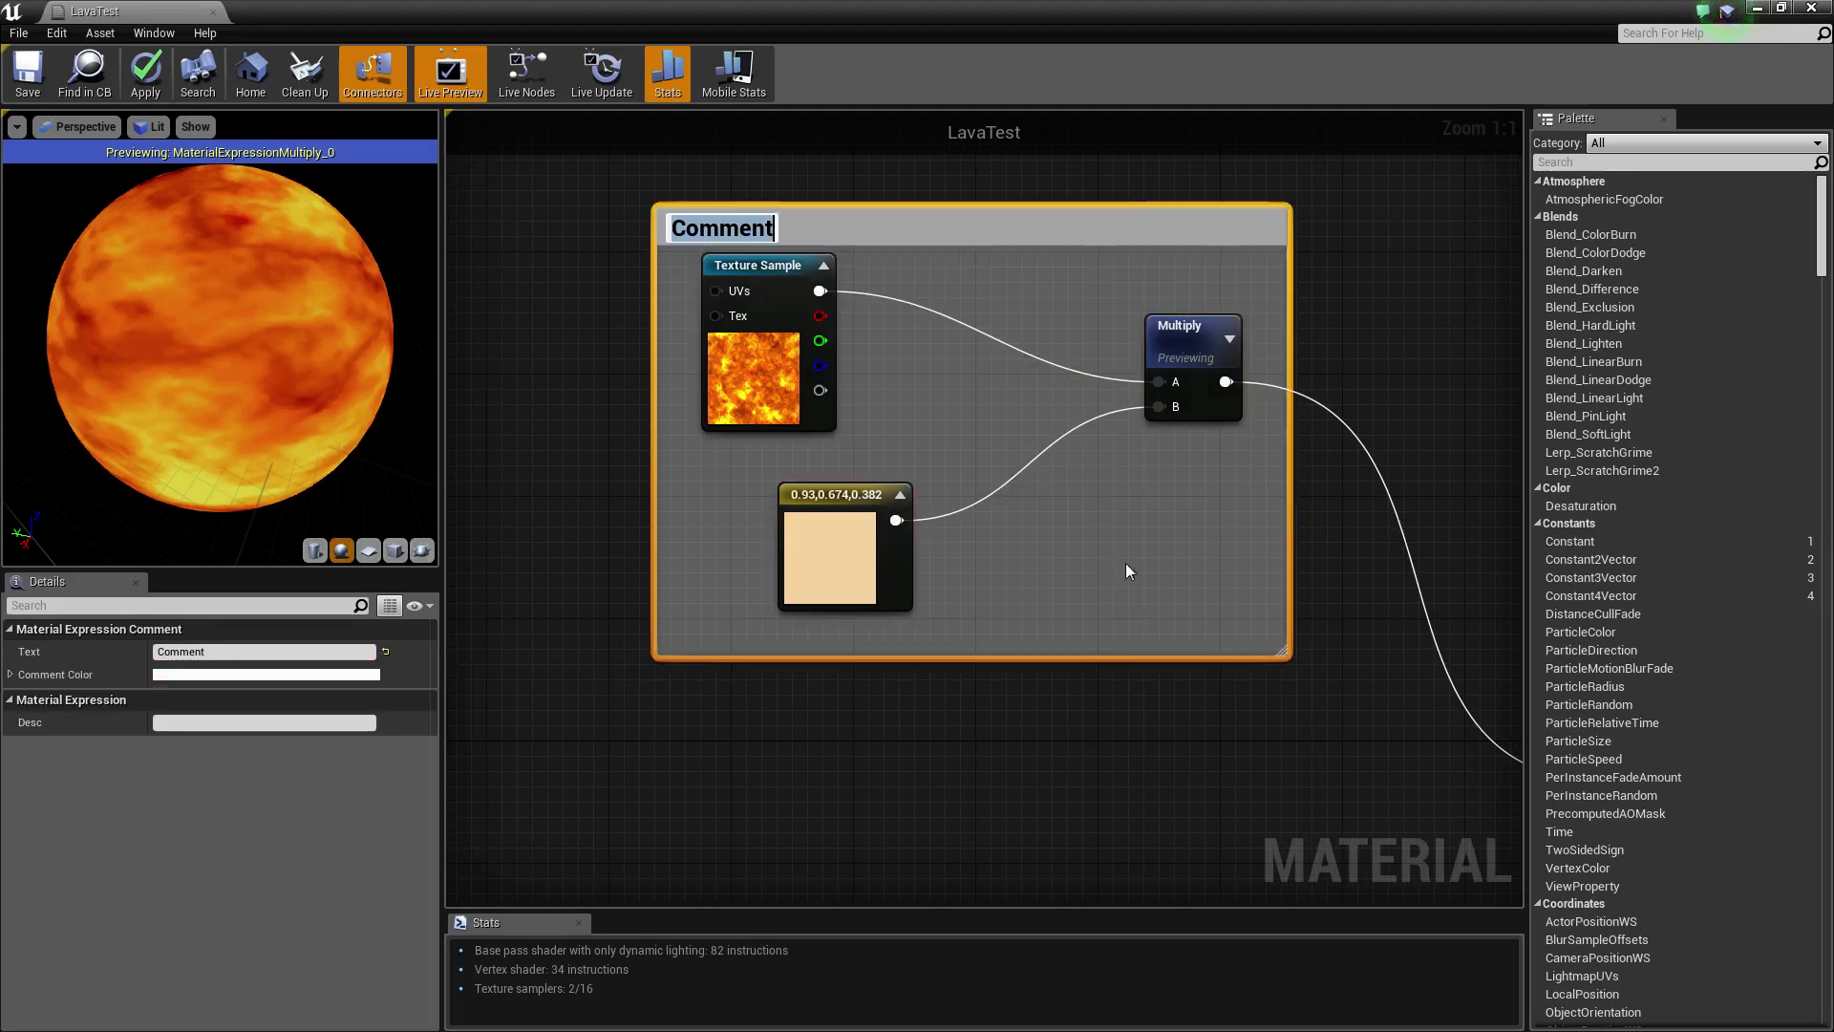
- Set the comment box's text to BaseColour
click(221, 649)
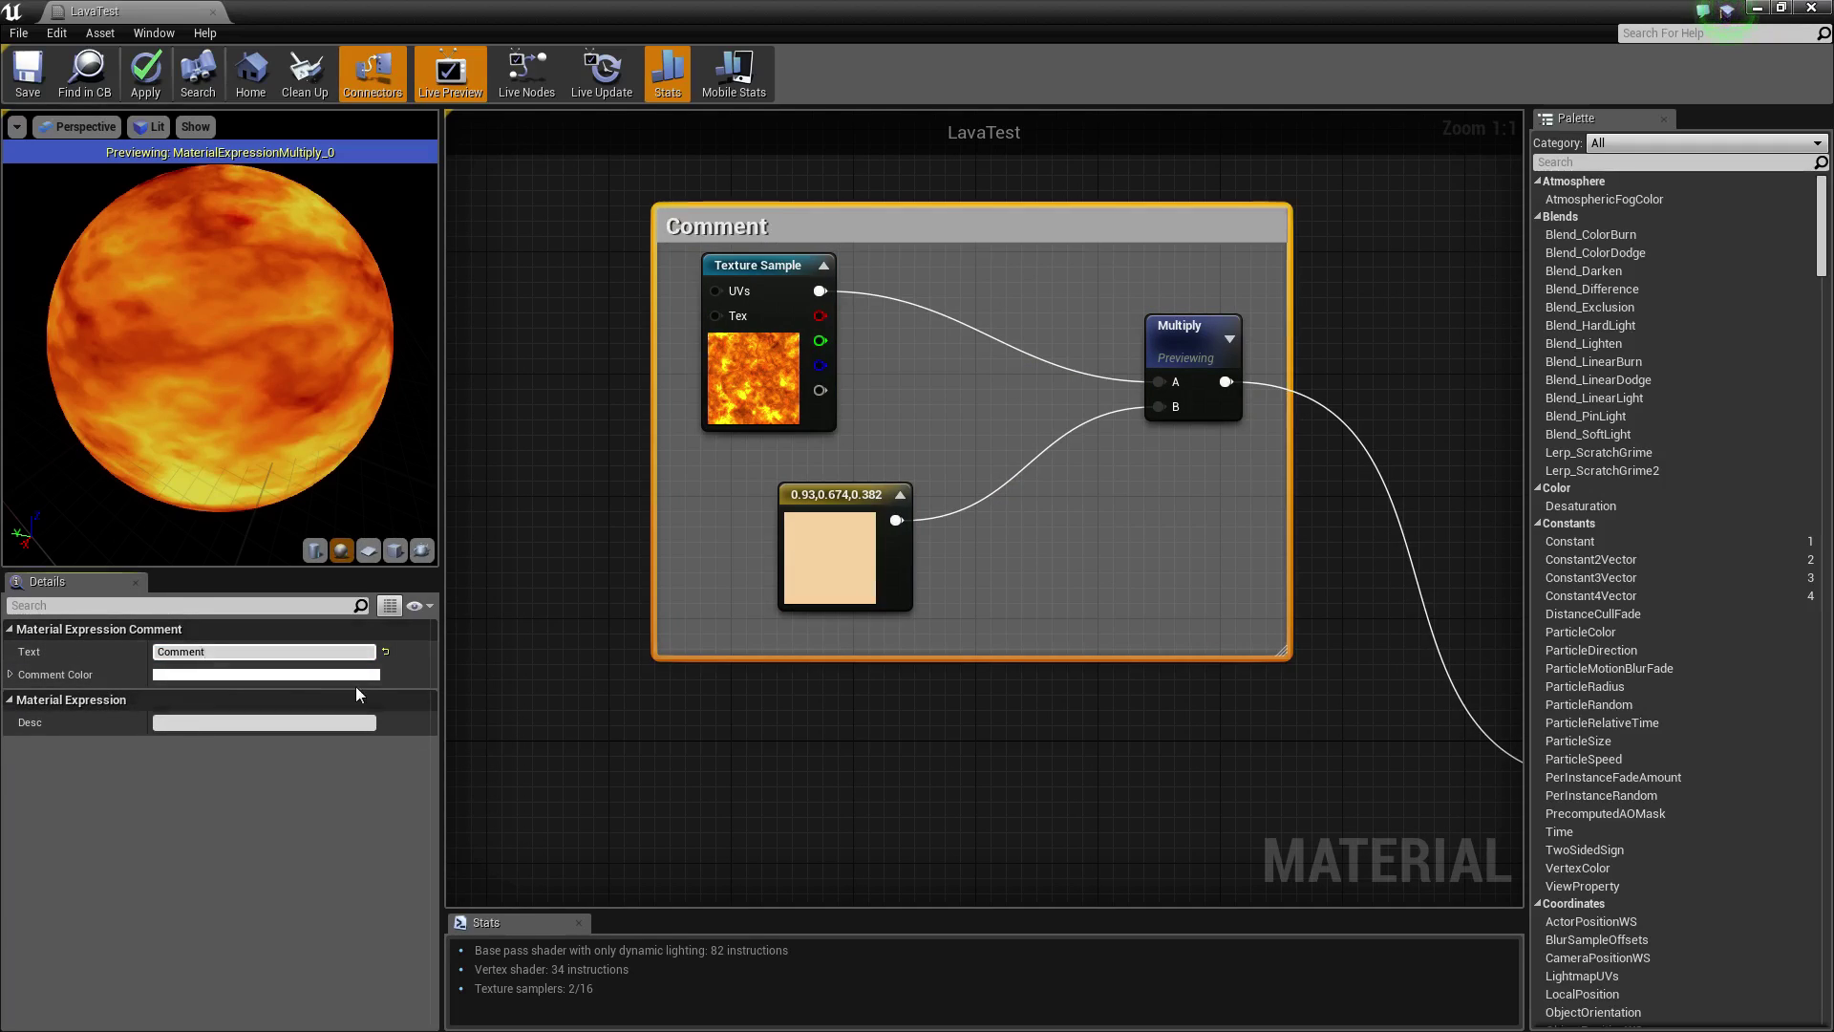
key(BackSpace)
key(BackSpace)
key(BackSpace)
key(BackSpace)
key(BackSpace)
key(BackSpace)
key(BackSpace)
text(BaseColour)
key(Return)
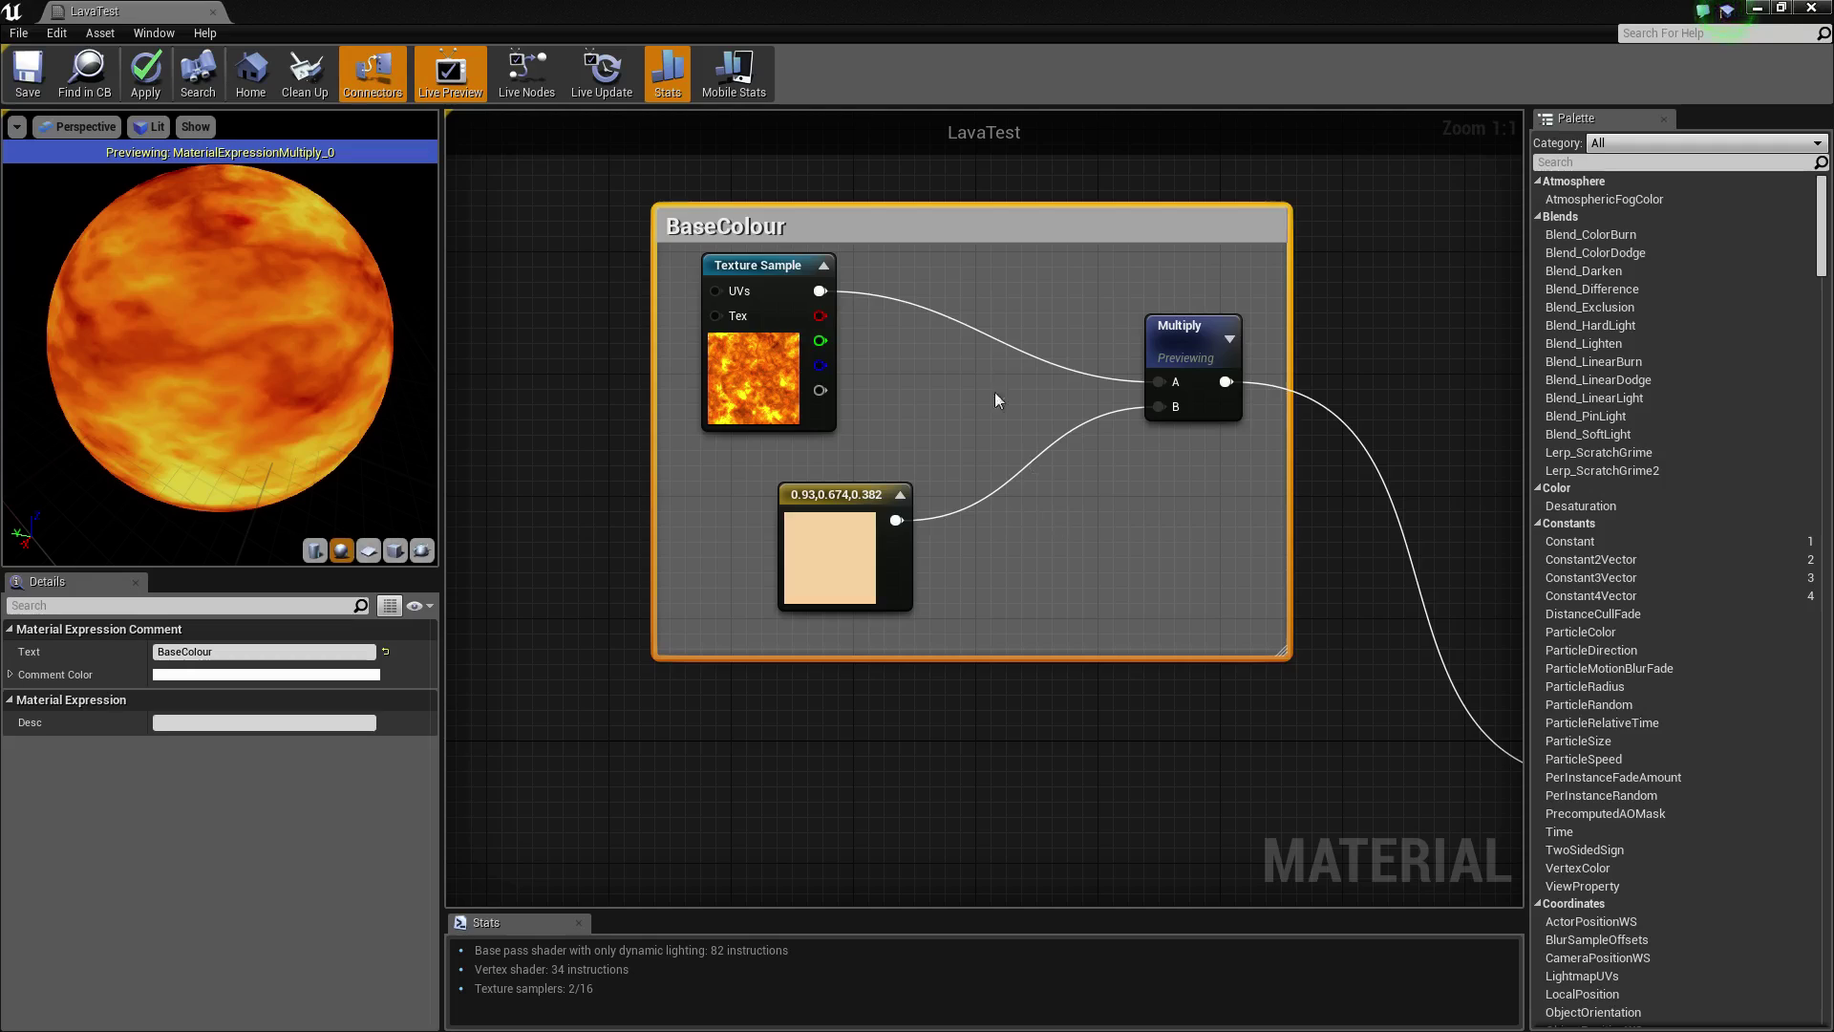
- Move the BaseColour comment box and its nodes up and away from the material output node
drag(932, 218, 812, 172)
click(959, 651)
scroll(959, 650, down, 3)
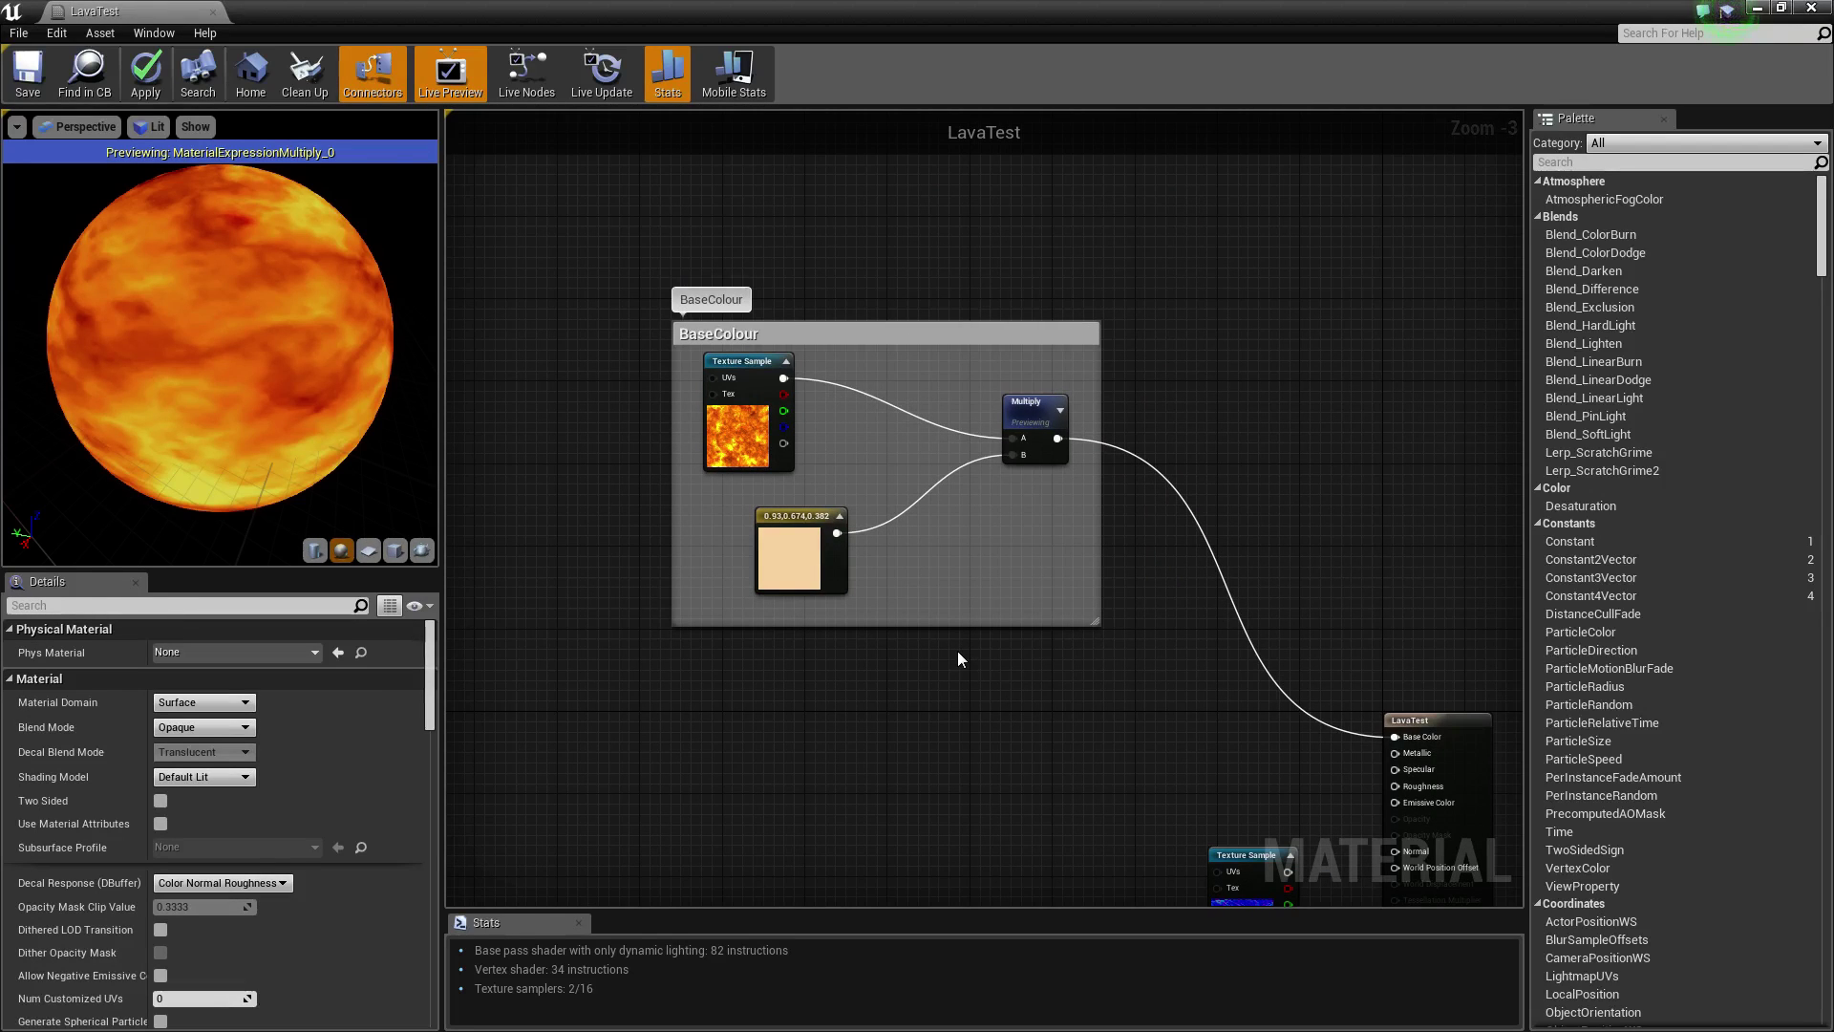
- Switch the material preview mesh to a plane and turn the view to face its lava surface
drag(301, 442, 240, 441)
click(368, 550)
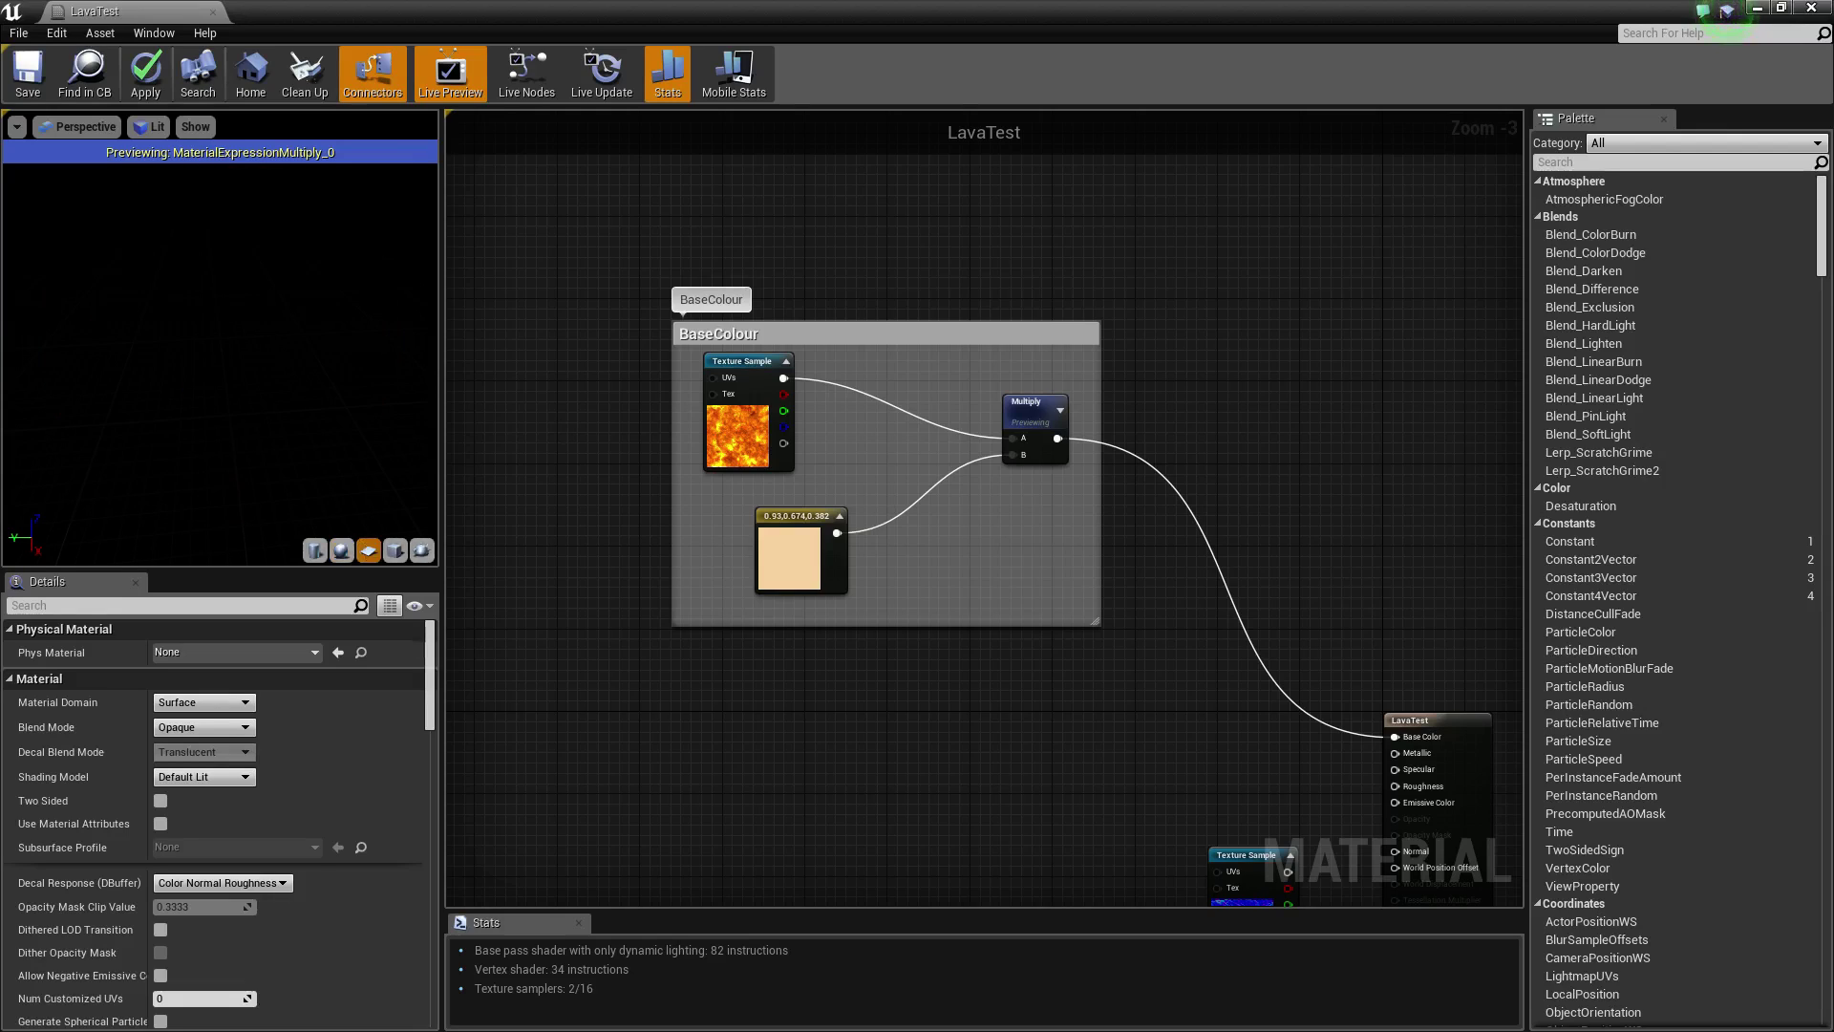
drag(244, 313, 187, 313)
right_drag(245, 313, 245, 239)
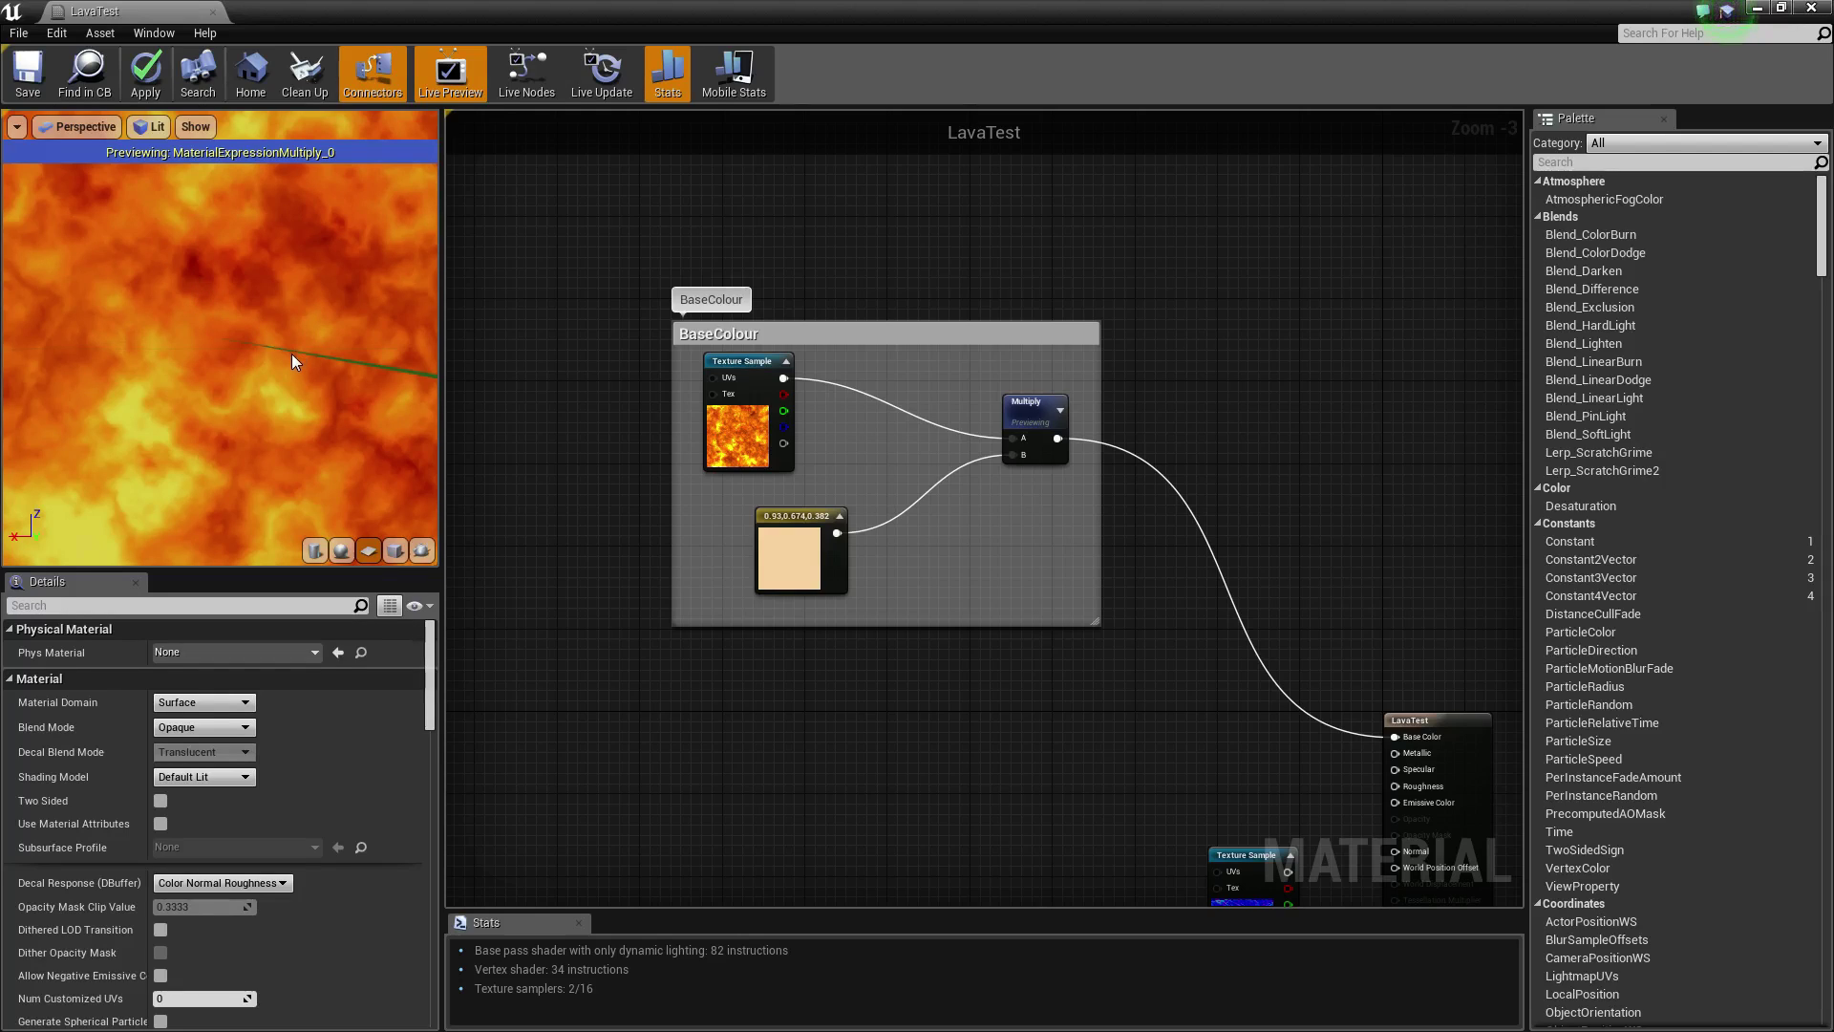
right_drag(802, 727, 830, 594)
right_click(714, 609)
right_drag(1364, 528, 1433, 415)
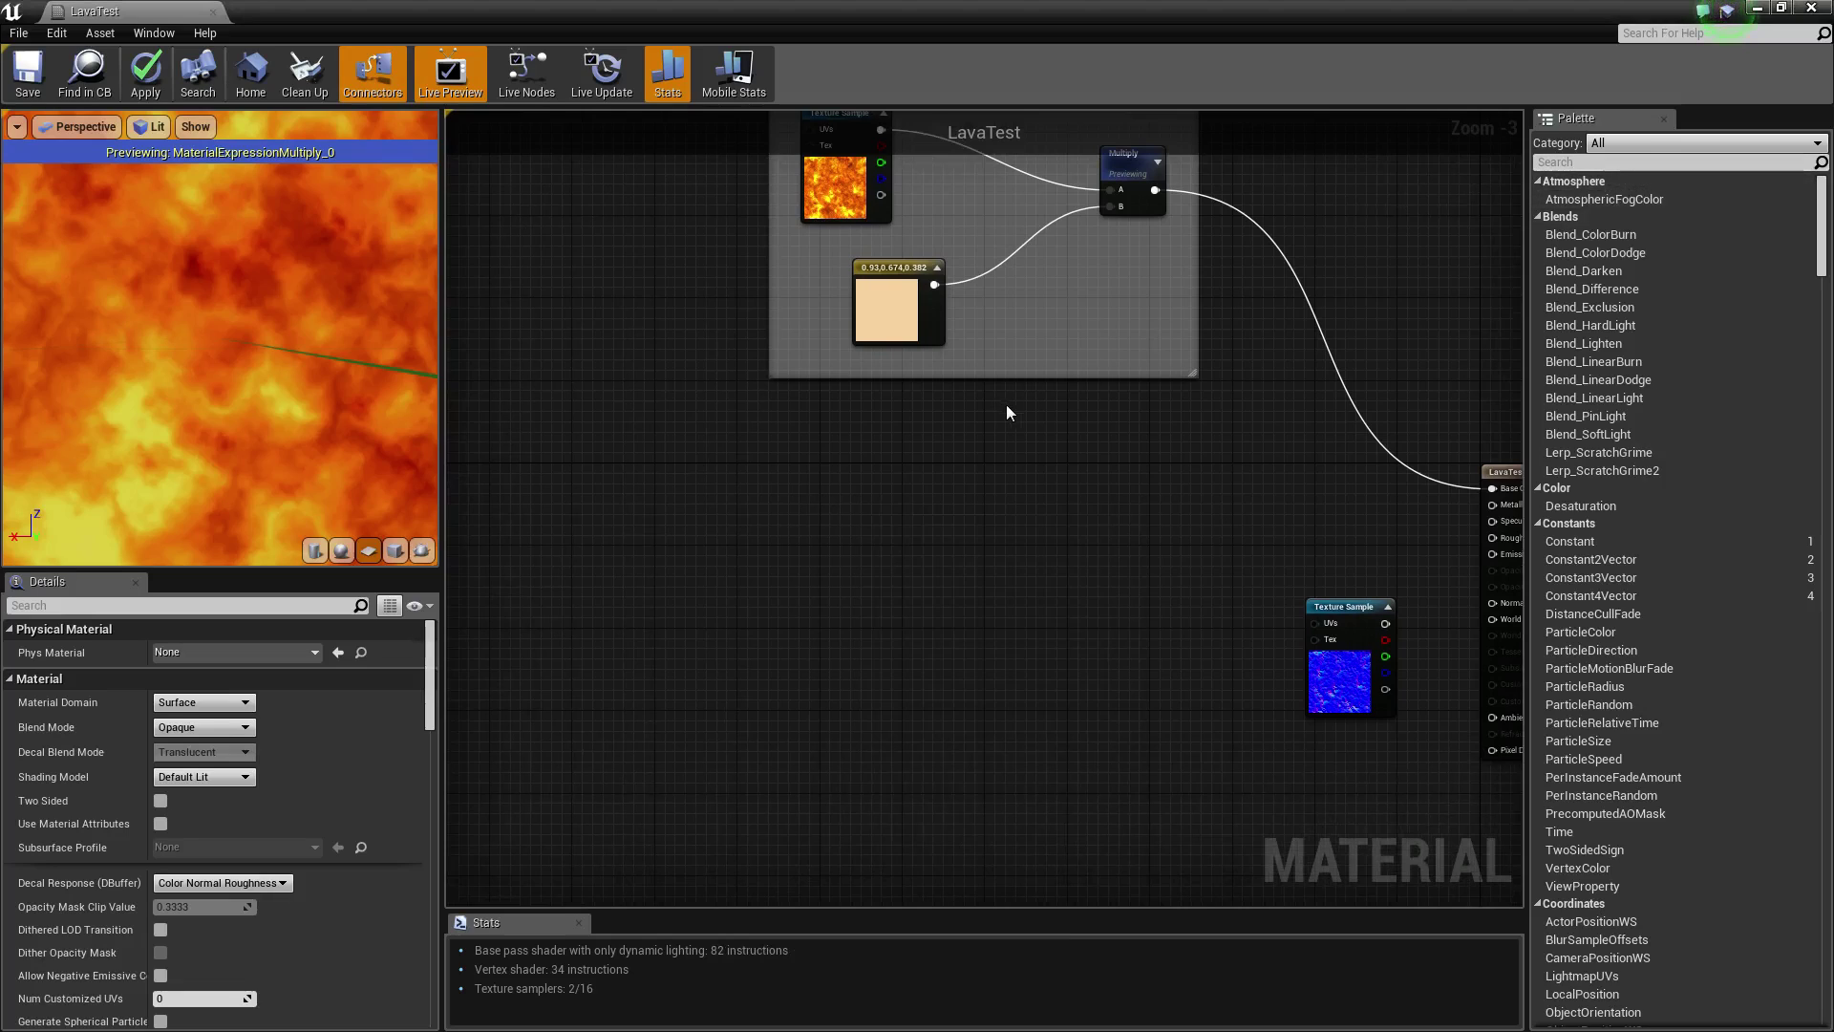
click(923, 501)
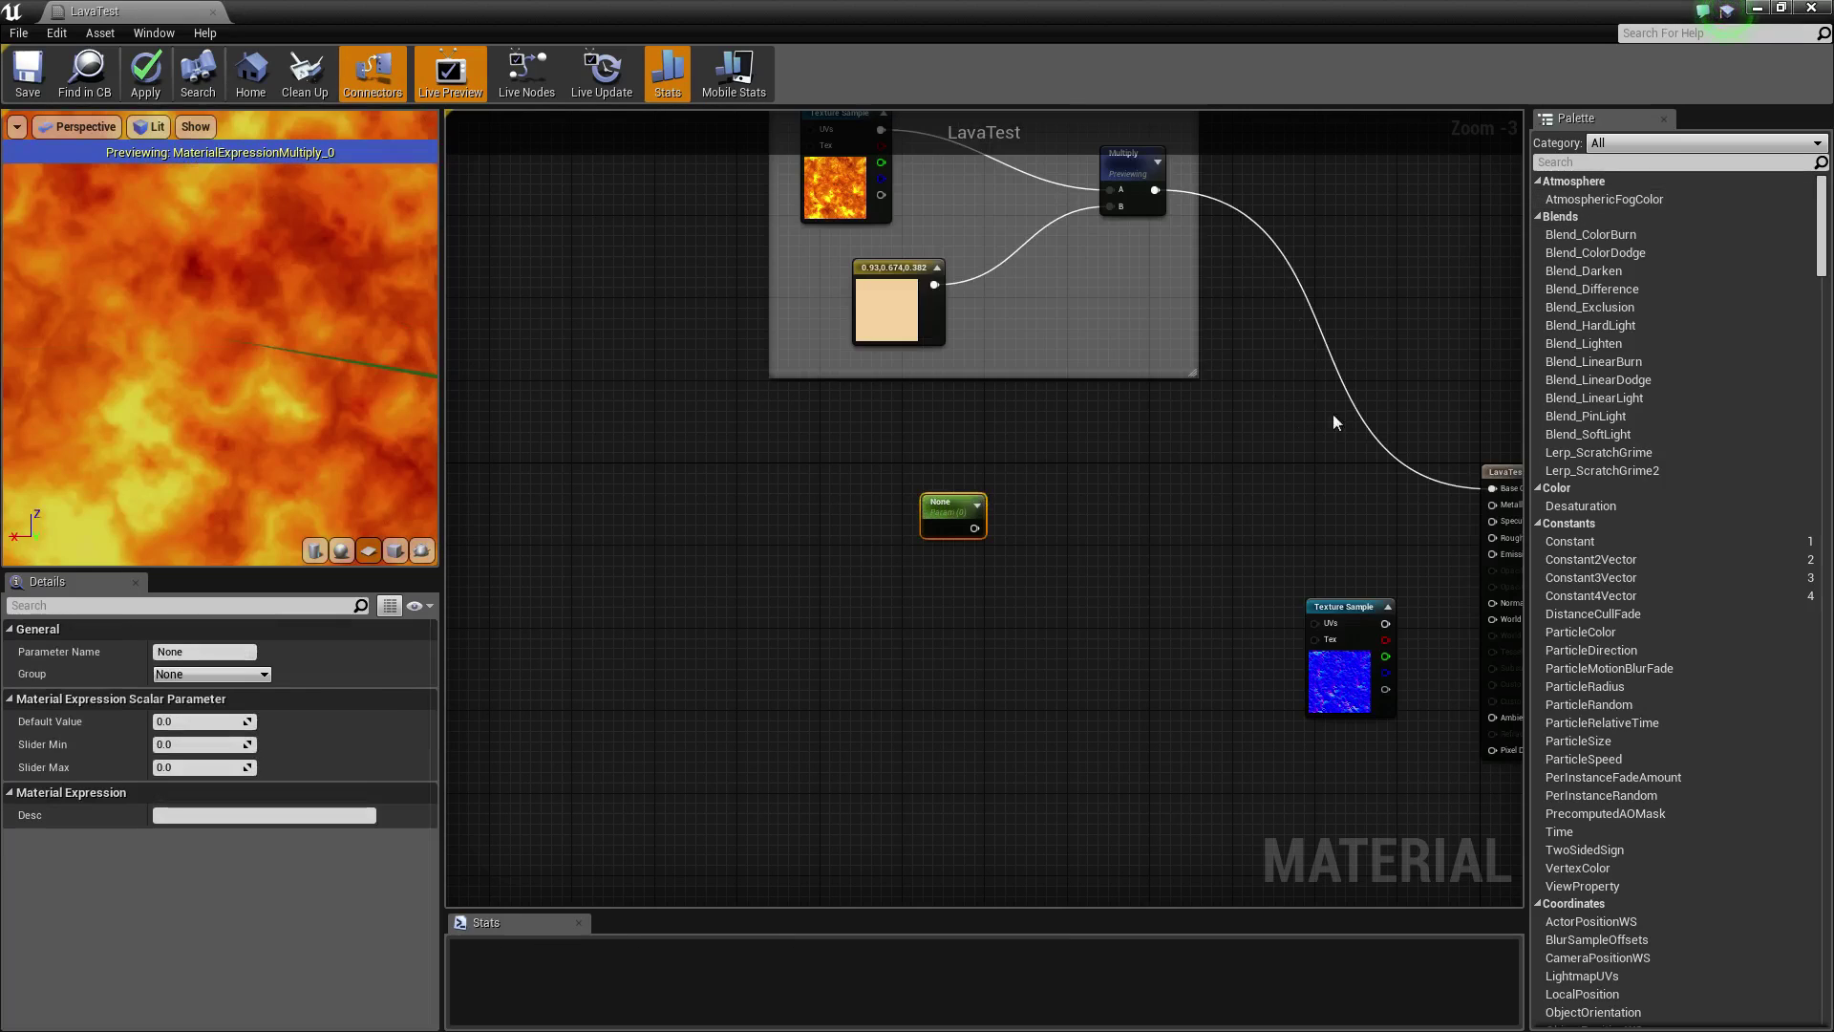
key(Delete)
- Find the Subtract math node in the palette and place it below the BaseColour comment box
click(1579, 160)
text(si)
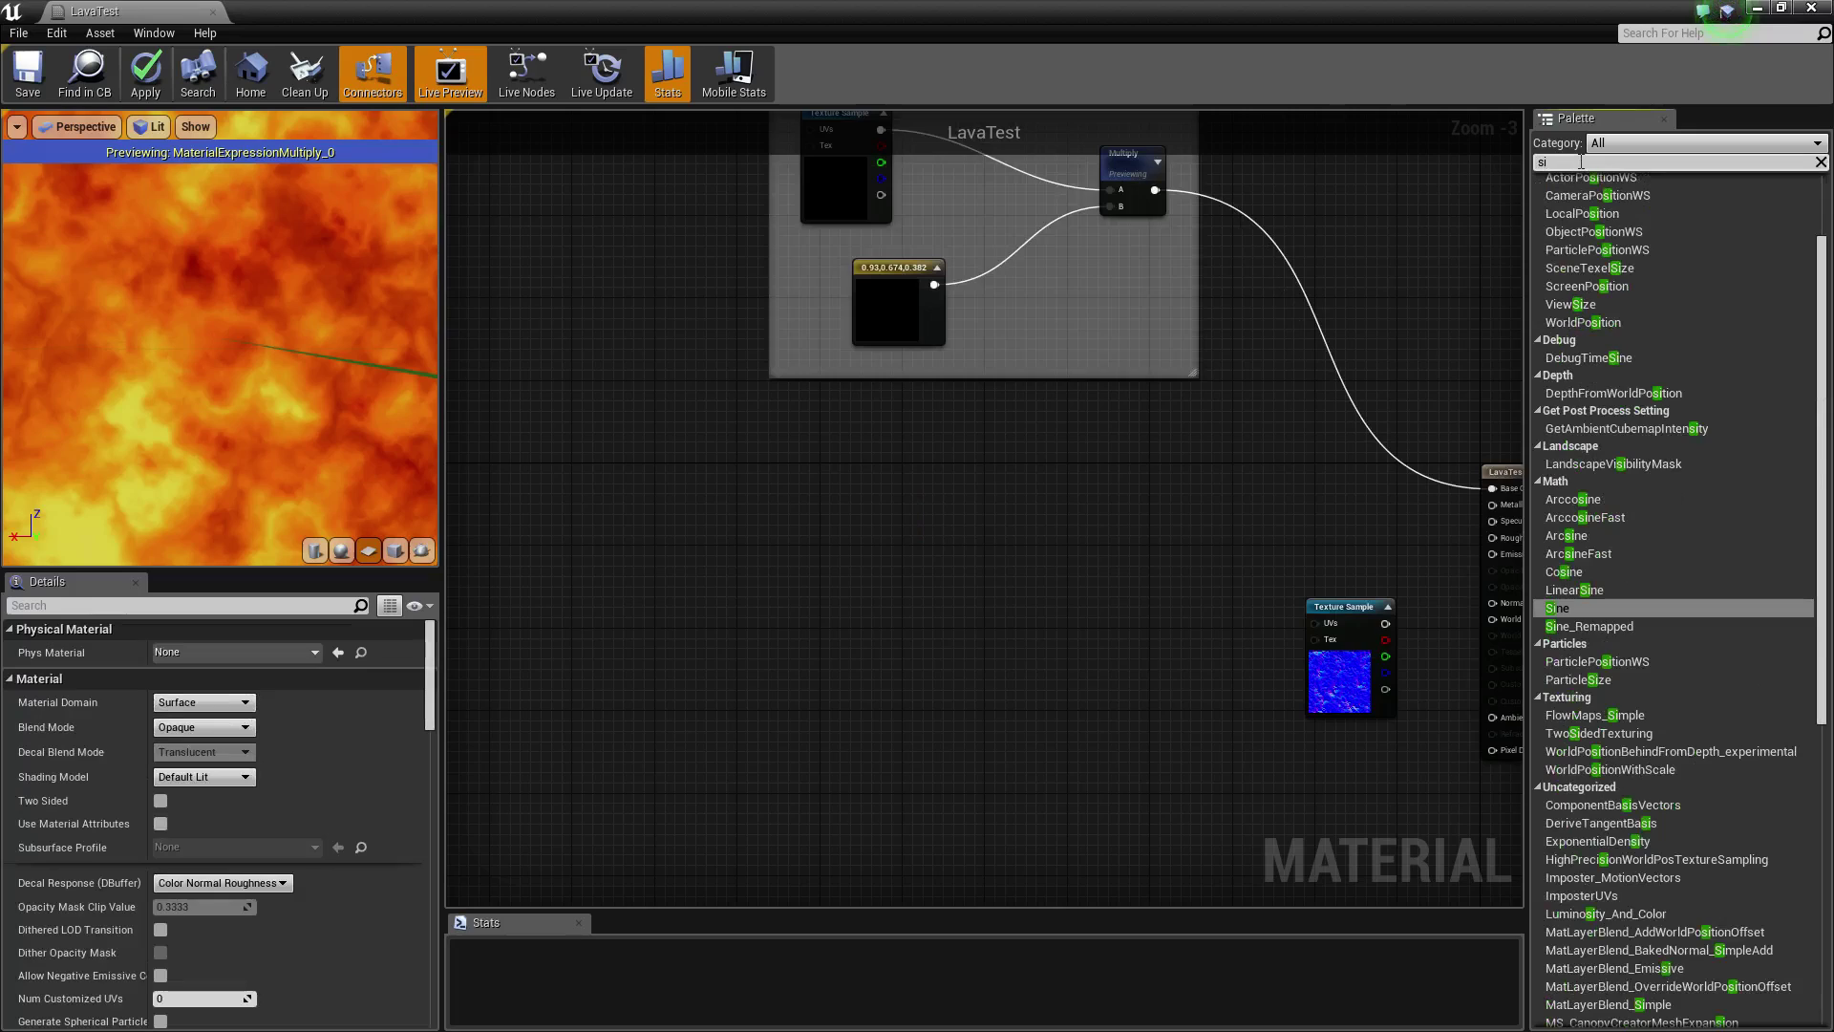
key(BackSpace)
text(ubt)
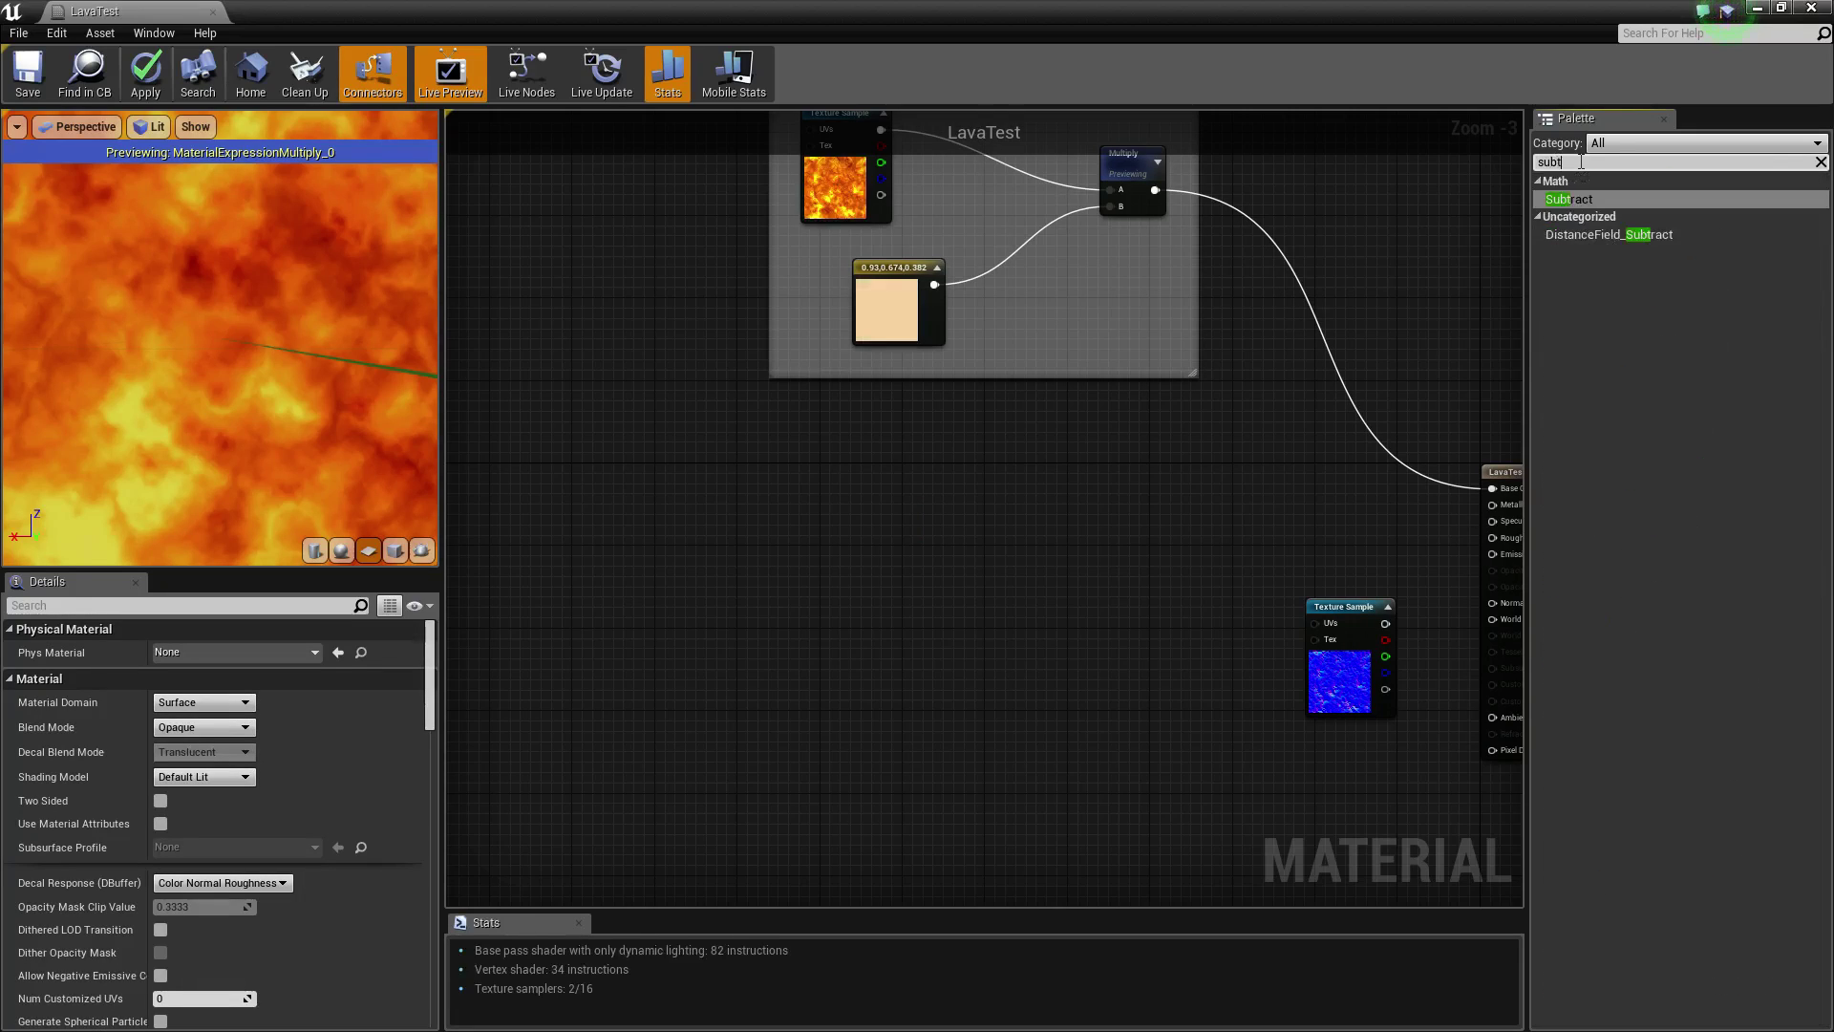
drag(923, 449, 787, 525)
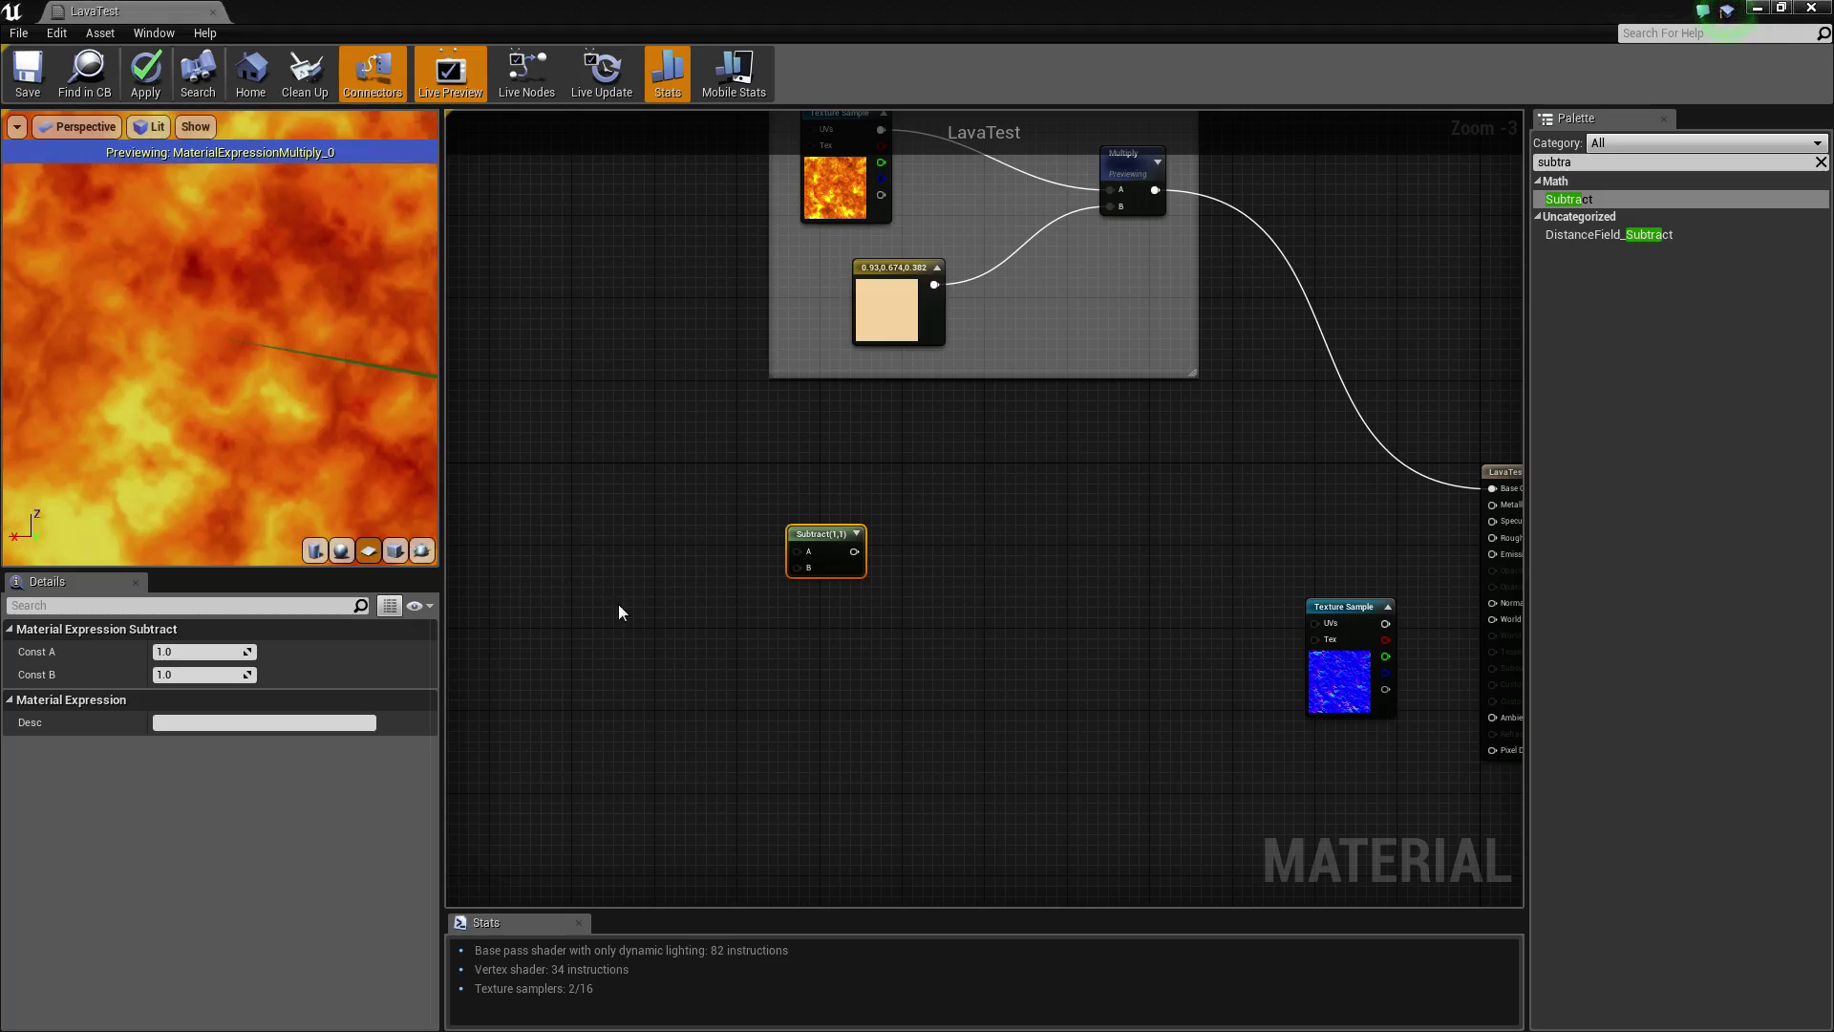
right_drag(619, 611, 933, 528)
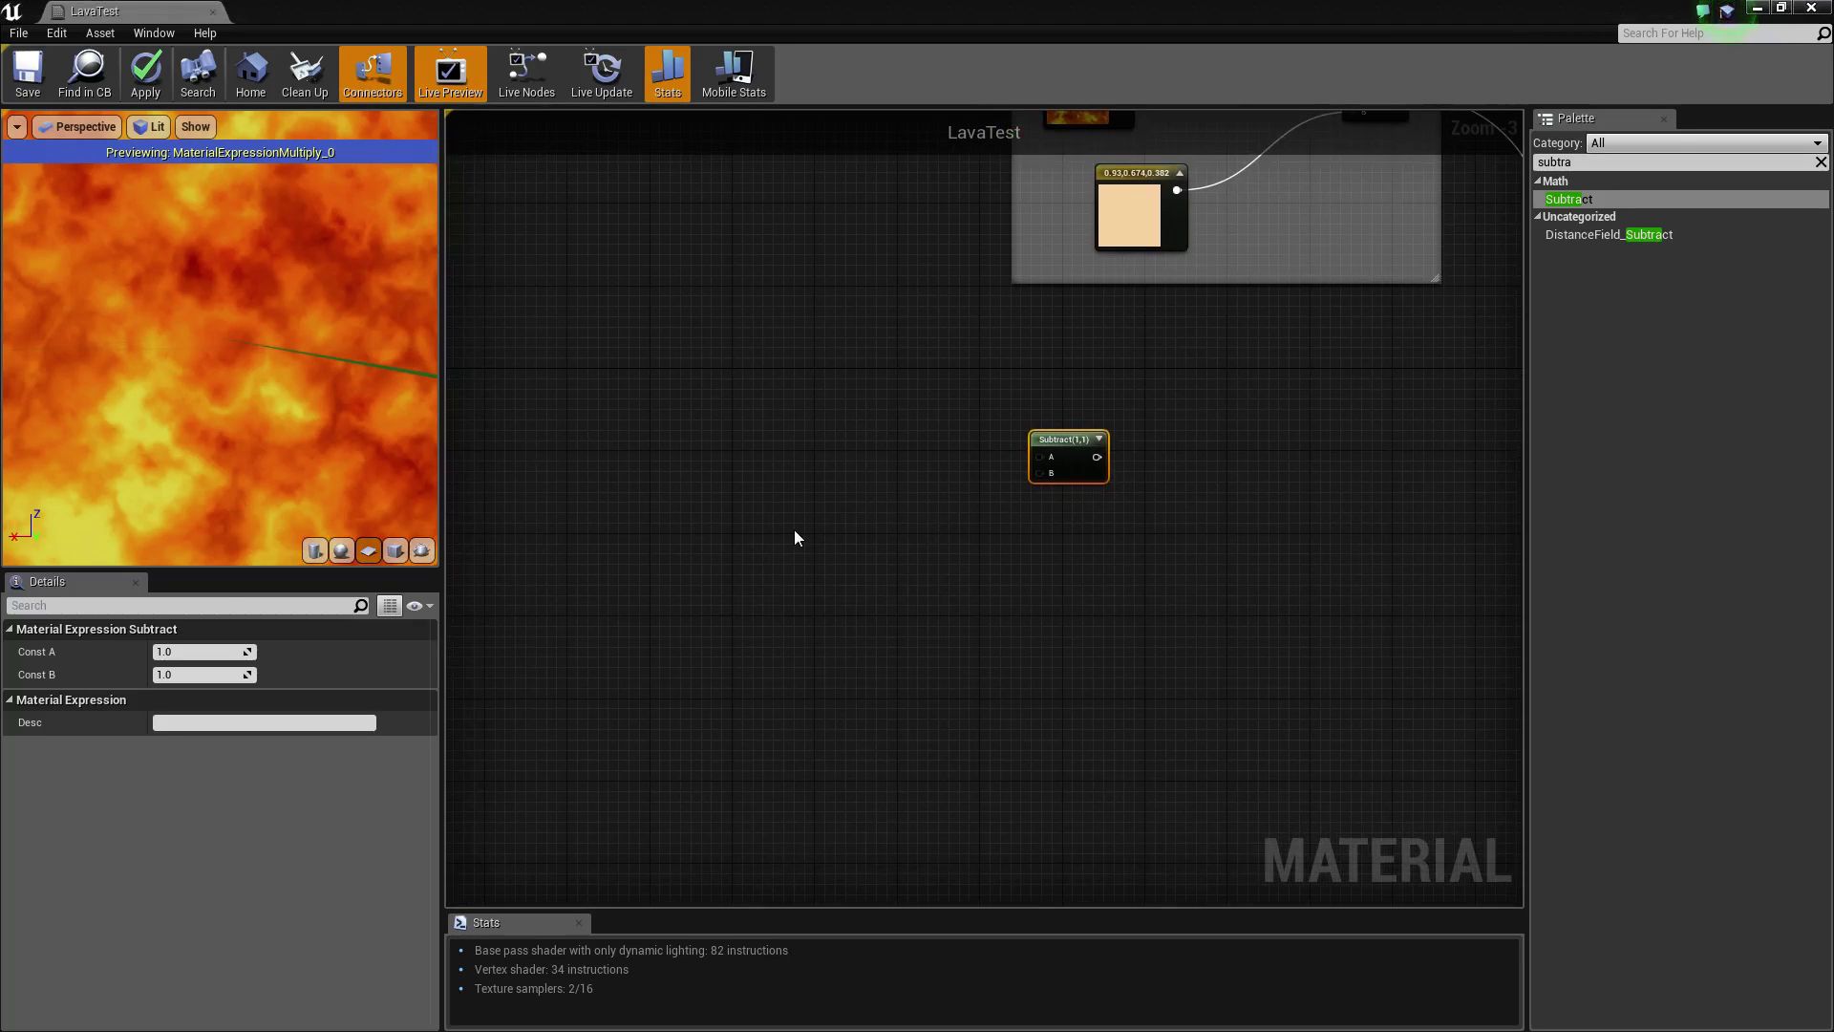
- Add a constant node, then connect the lava texture to Subtract's A input and the constant to its B input
click(850, 531)
click(827, 541)
drag(829, 549, 1058, 470)
right_drag(929, 328, 796, 603)
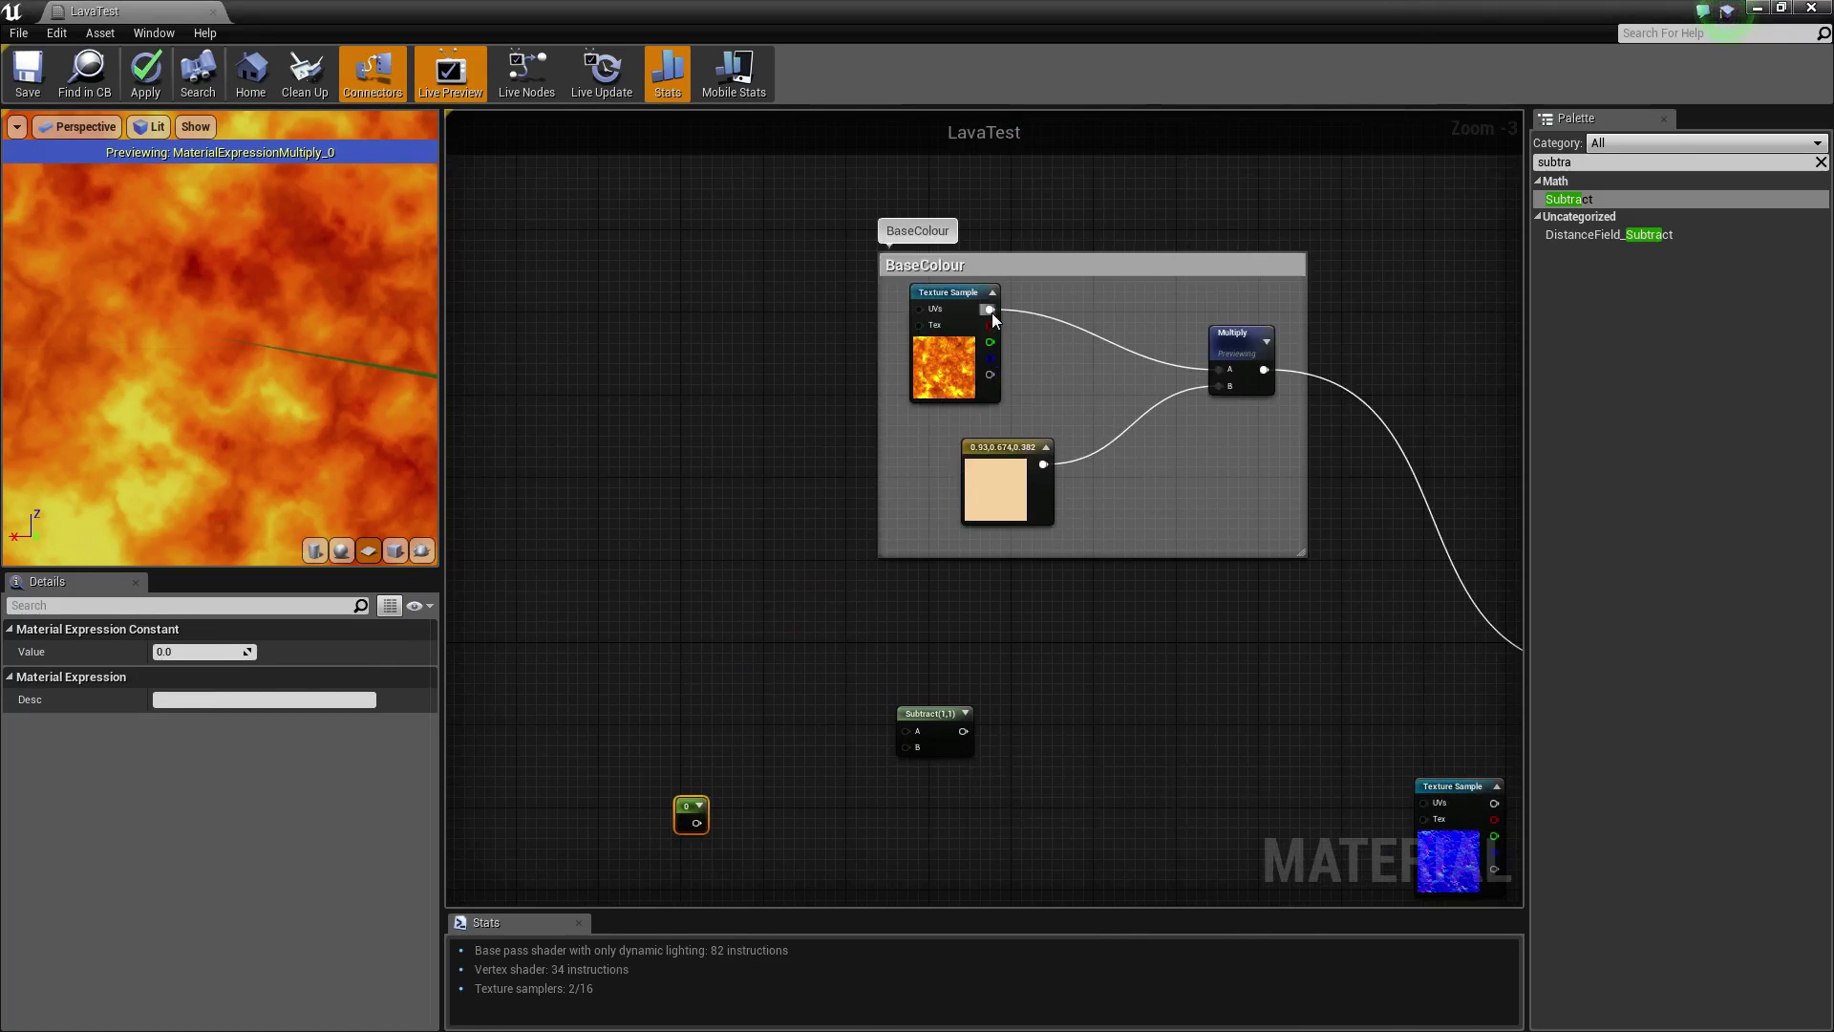
drag(919, 731, 915, 731)
drag(698, 822, 822, 775)
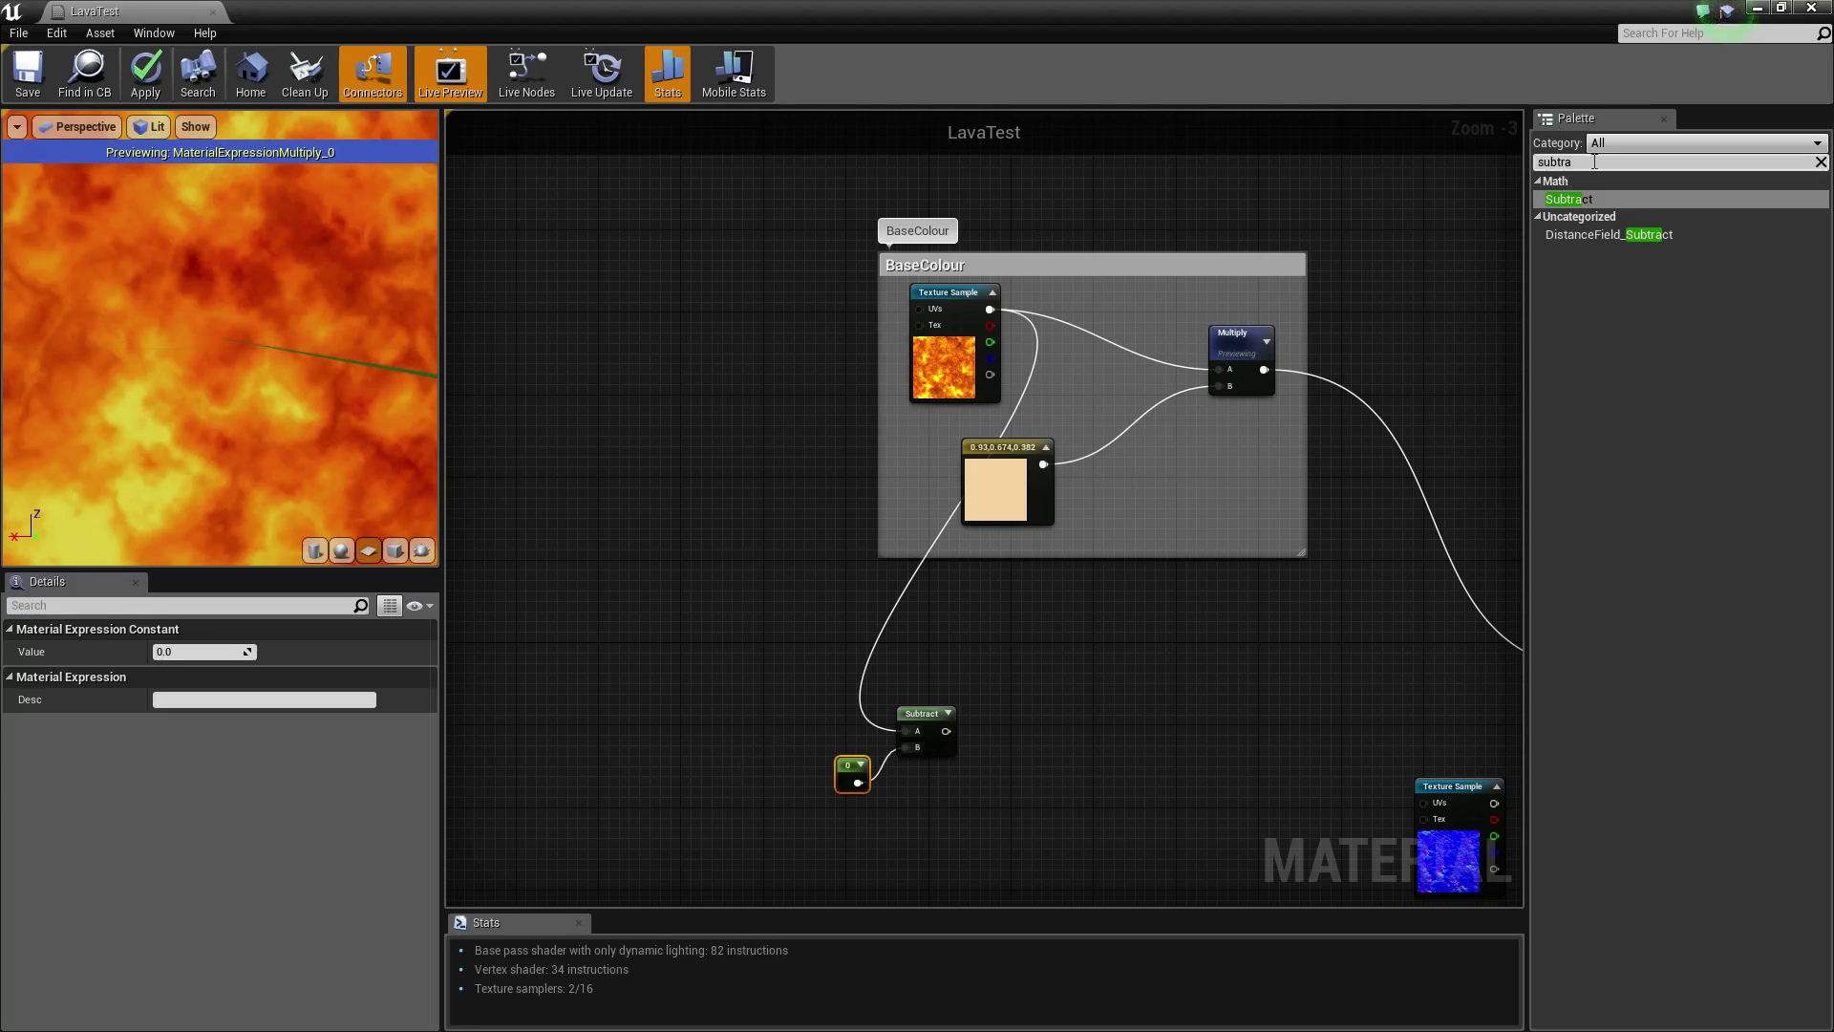
- Add a CheapContrast function beside Subtract and connect the Subtract output to its In input
text(Cheap)
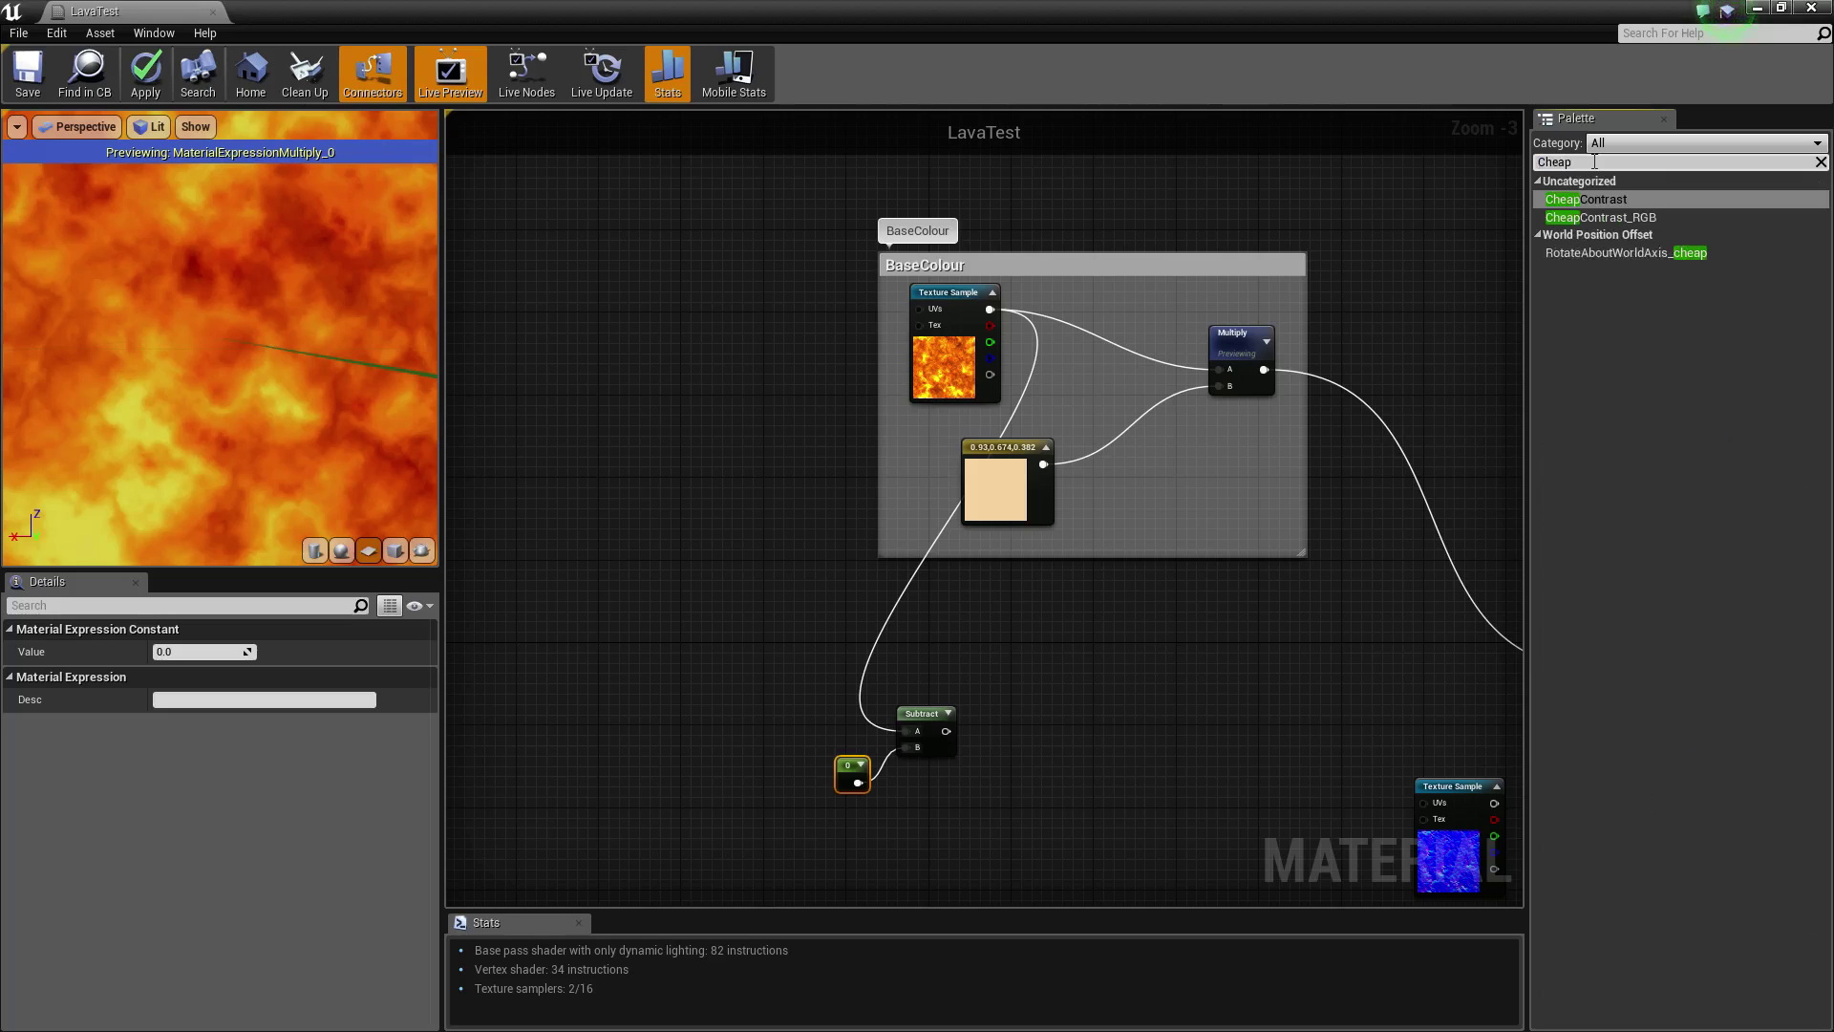
drag(1596, 203, 1027, 739)
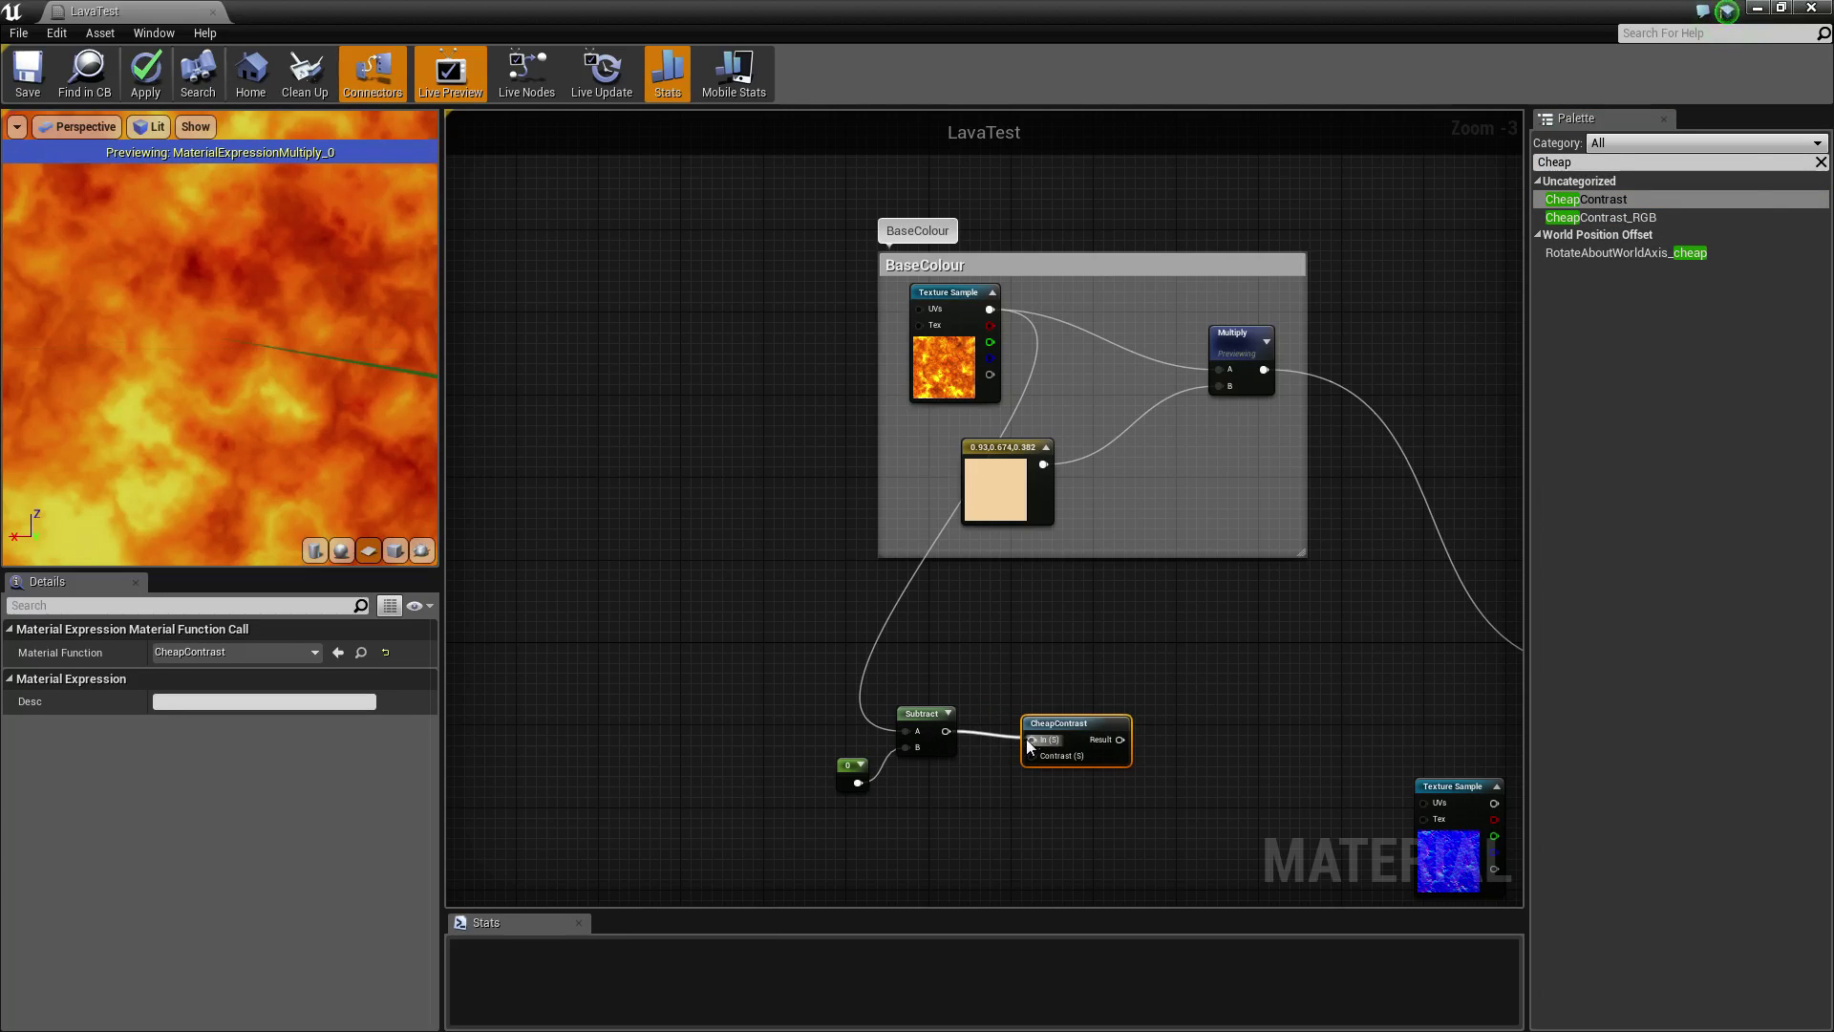
click(964, 388)
scroll(277, 341, down, 5)
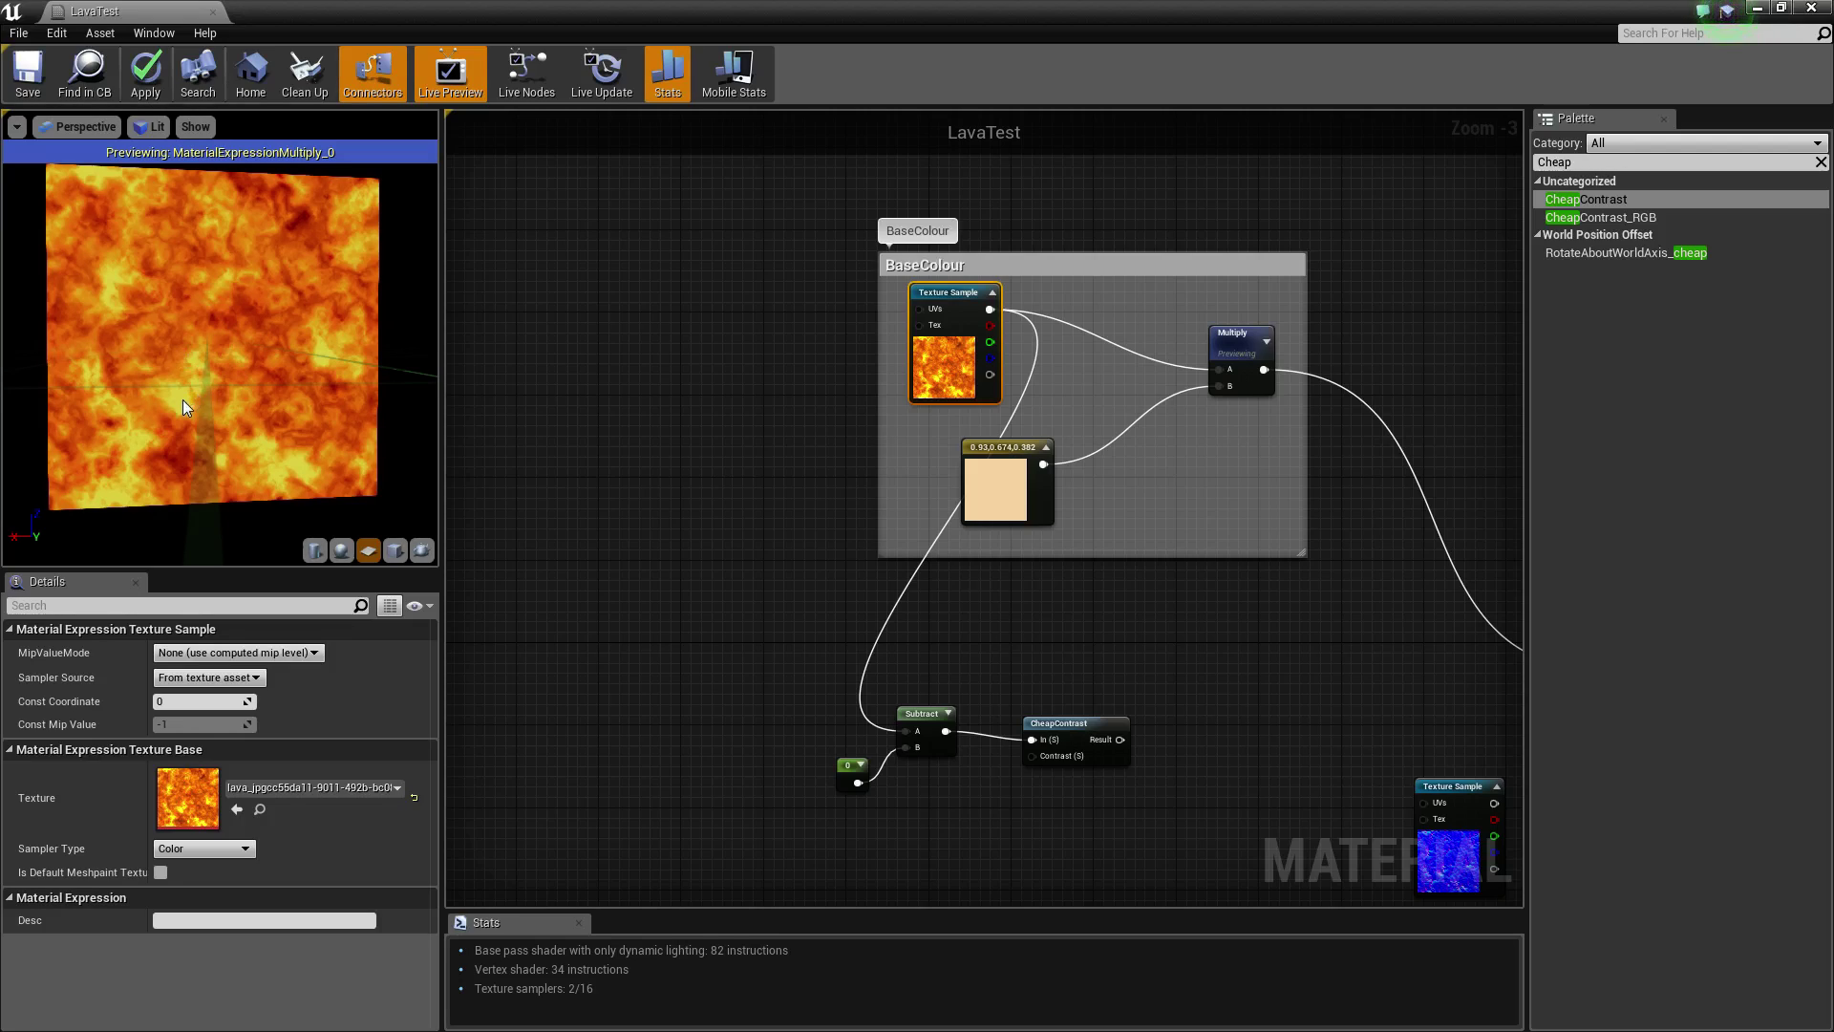
scroll(944, 560, up, 3)
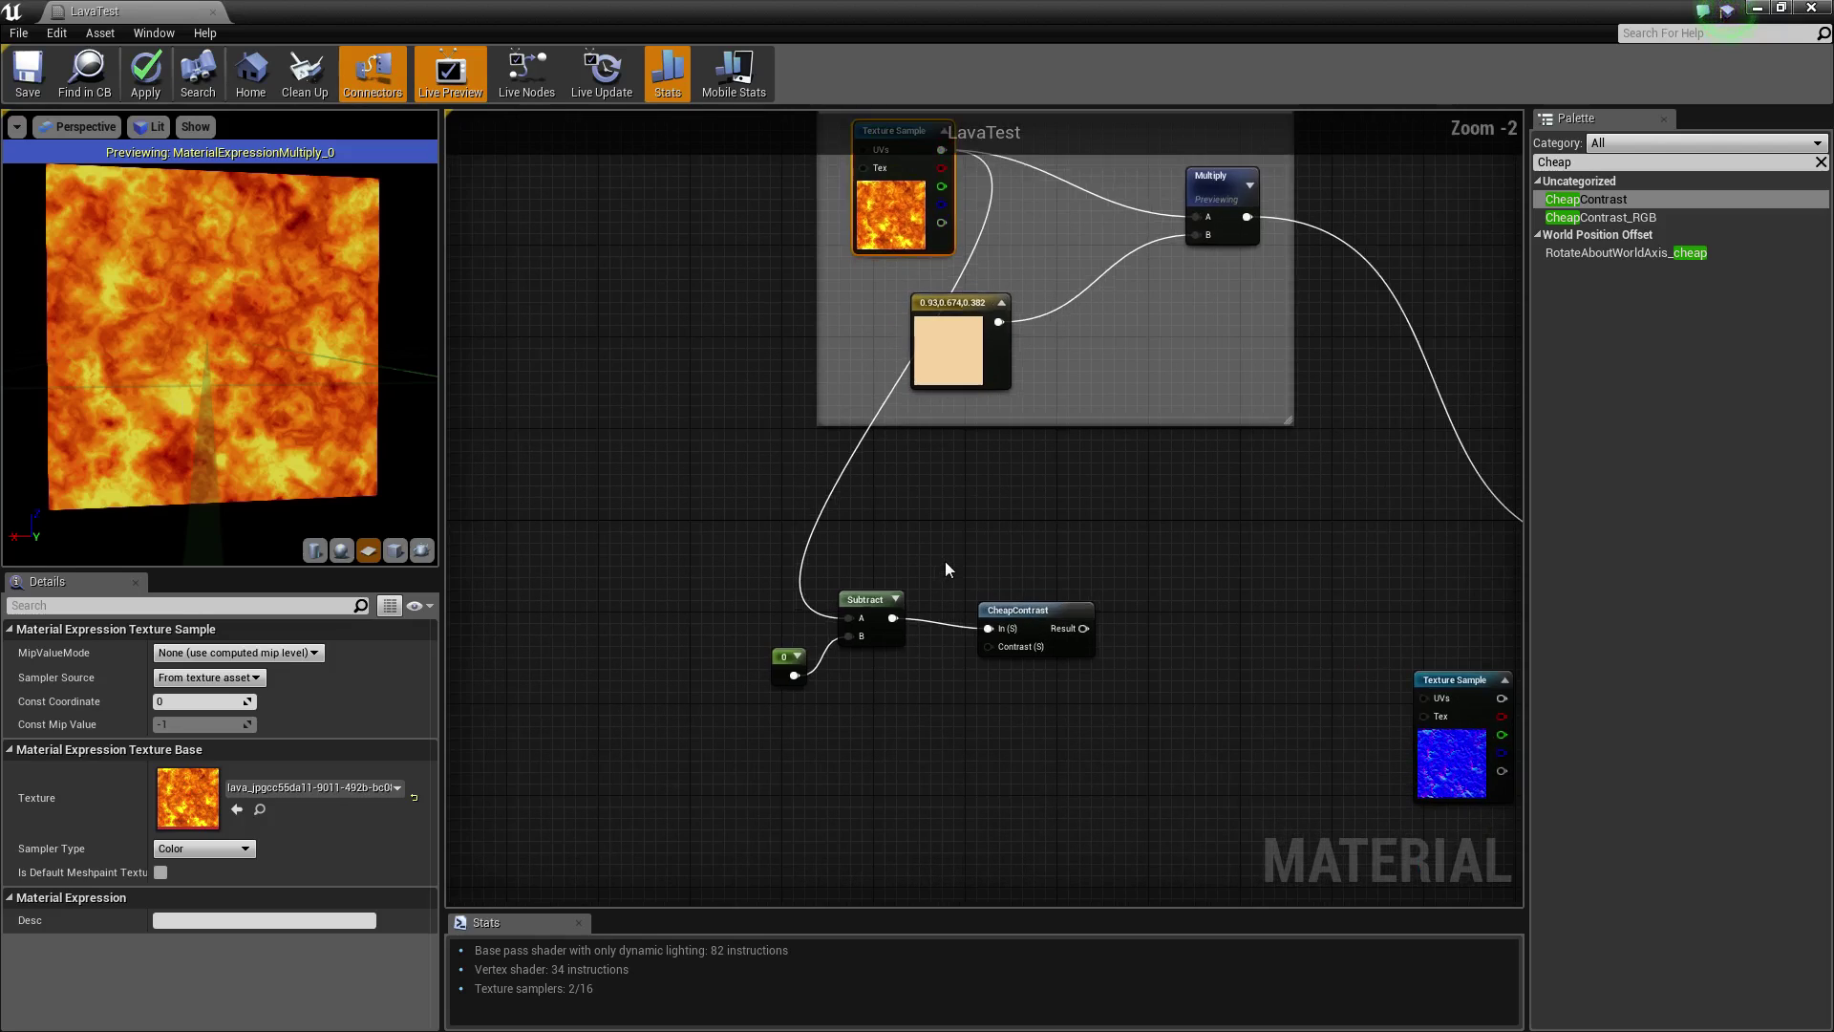
- Connect the constant to CheapContrast's Contrast input and shift the constant closer to Subtract
click(1022, 459)
drag(1022, 455, 1023, 440)
click(873, 574)
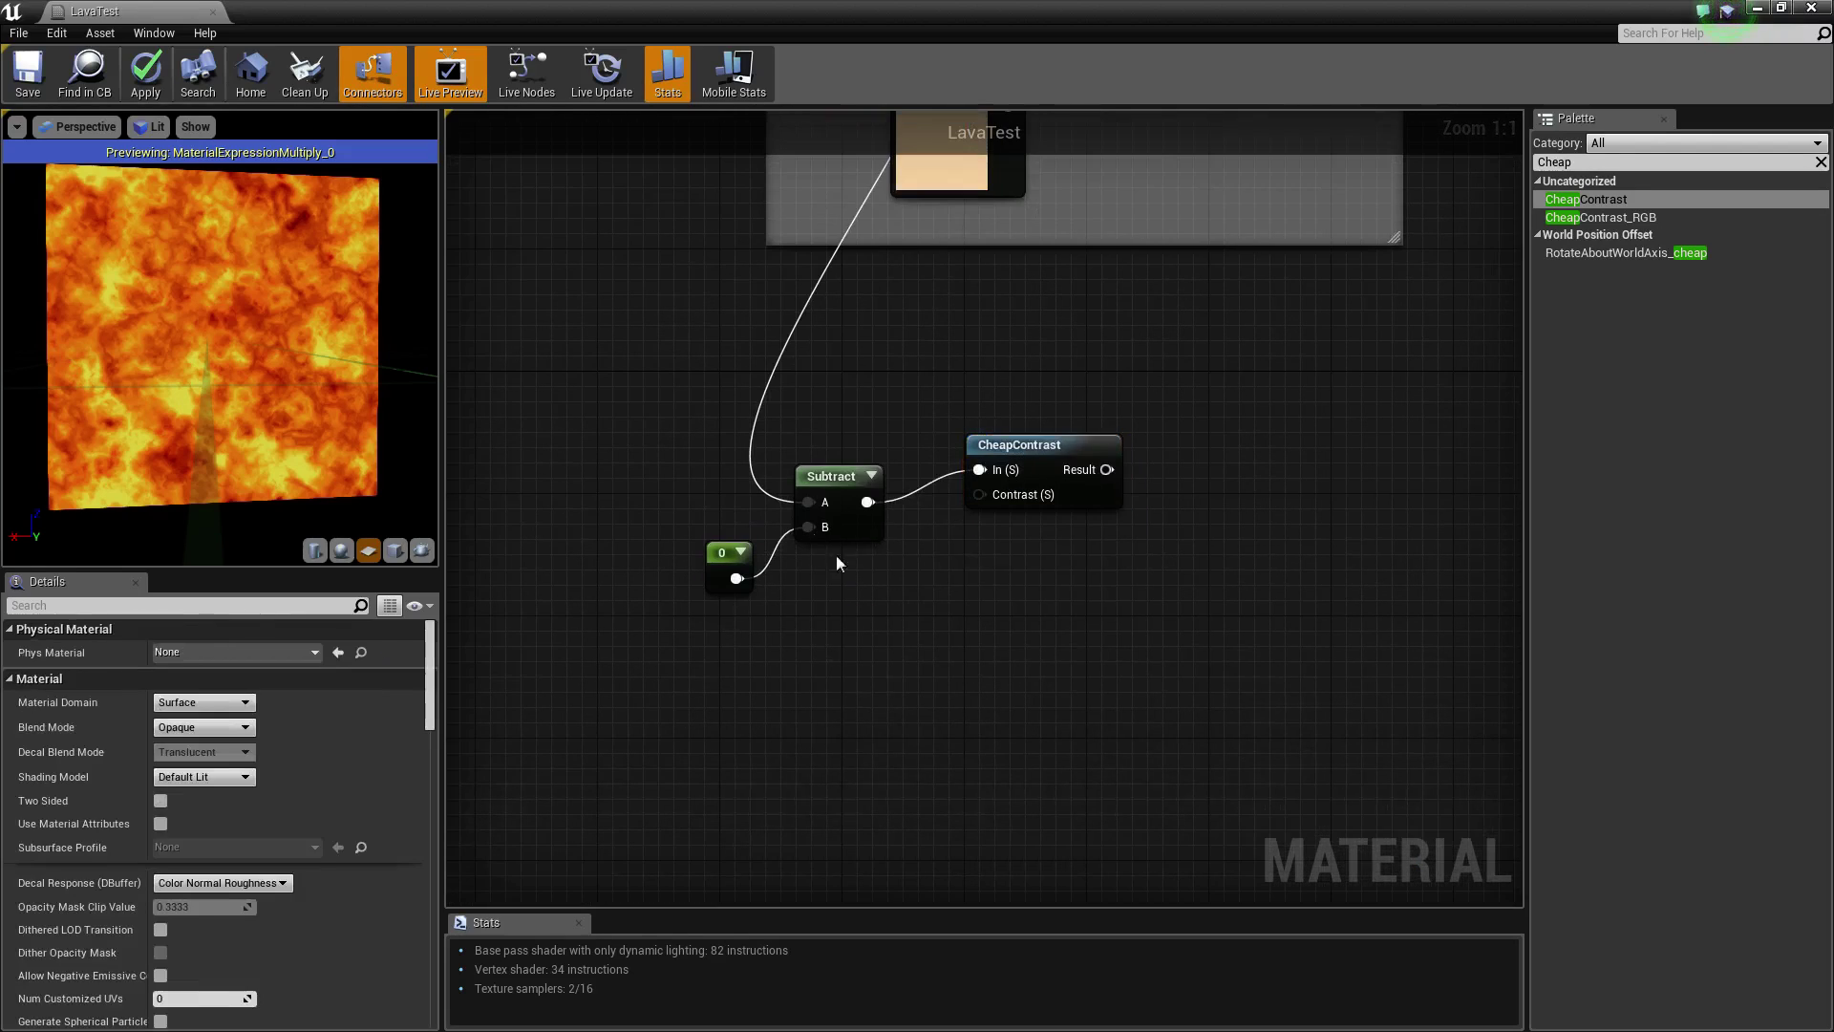
right_drag(971, 616, 975, 607)
drag(881, 564, 1125, 482)
mouse_move(864, 541)
mouse_down()
mouse_move(915, 530)
mouse_move(946, 573)
mouse_move(878, 588)
mouse_move(917, 587)
mouse_move(892, 525)
mouse_up()
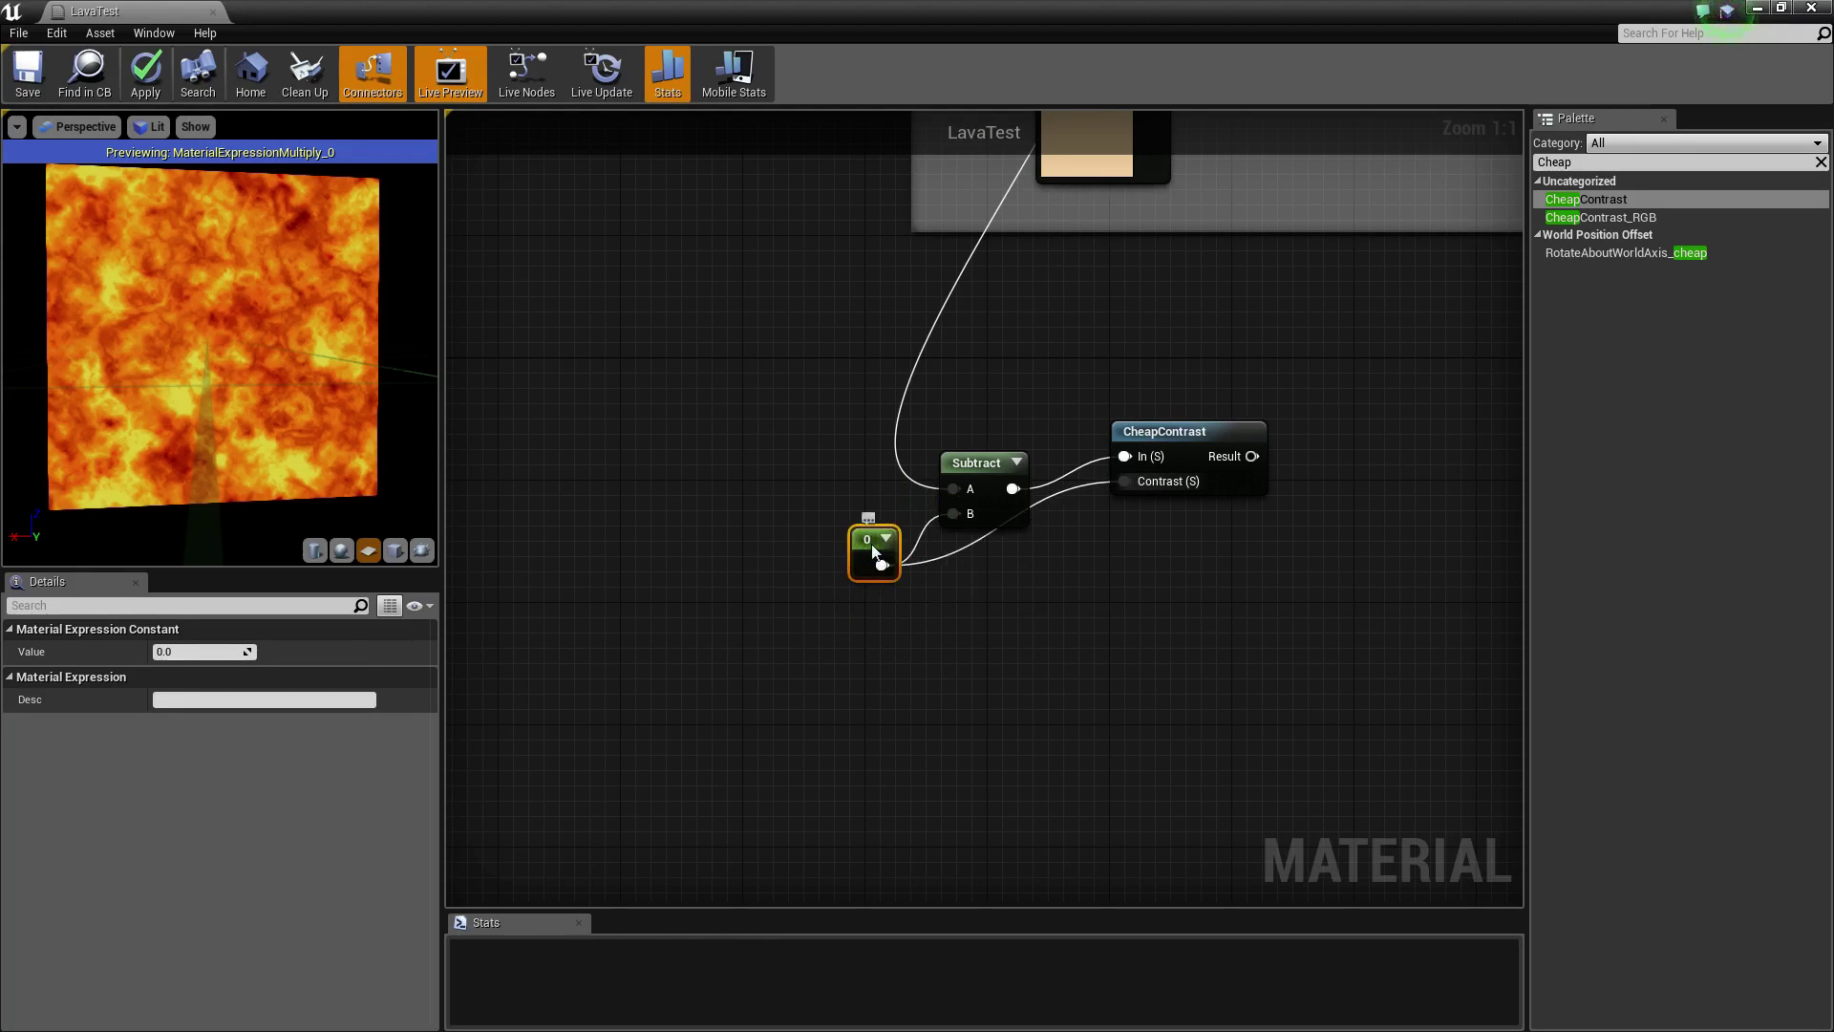
- Convert the constant into a scalar parameter named Contrast
right_click(872, 545)
click(944, 554)
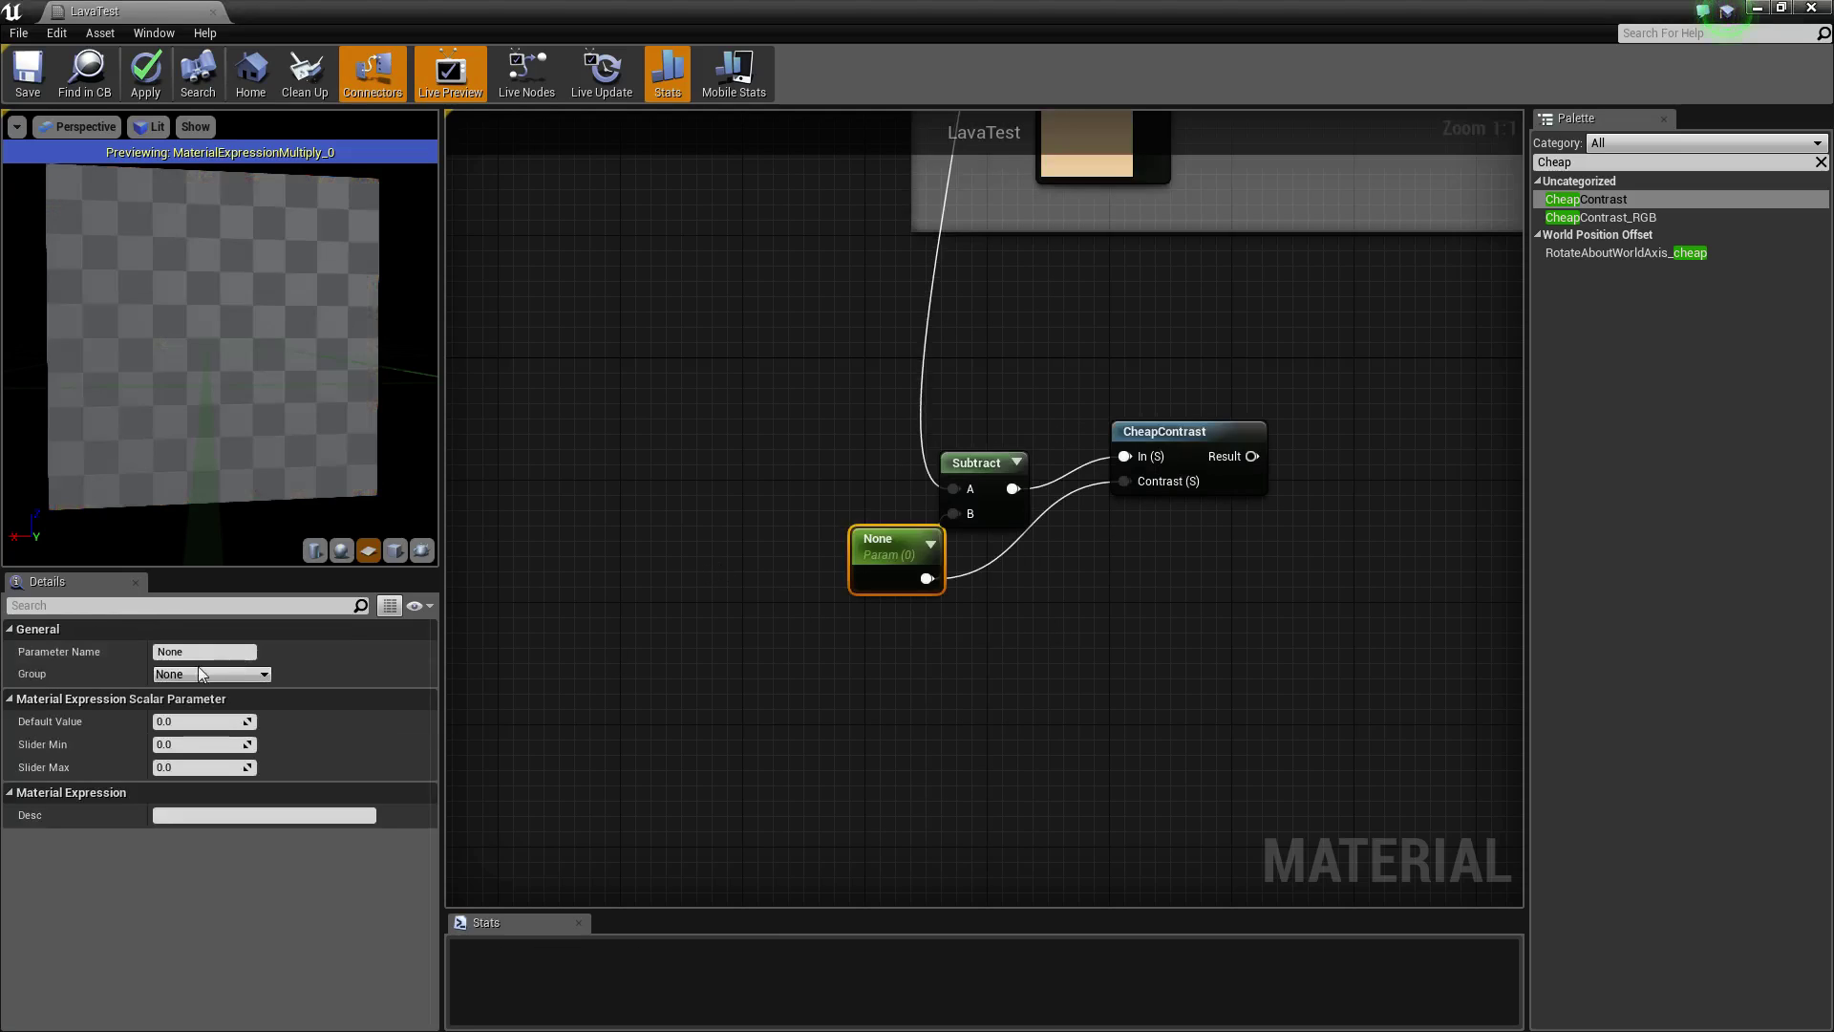
click(228, 652)
text(Contr)
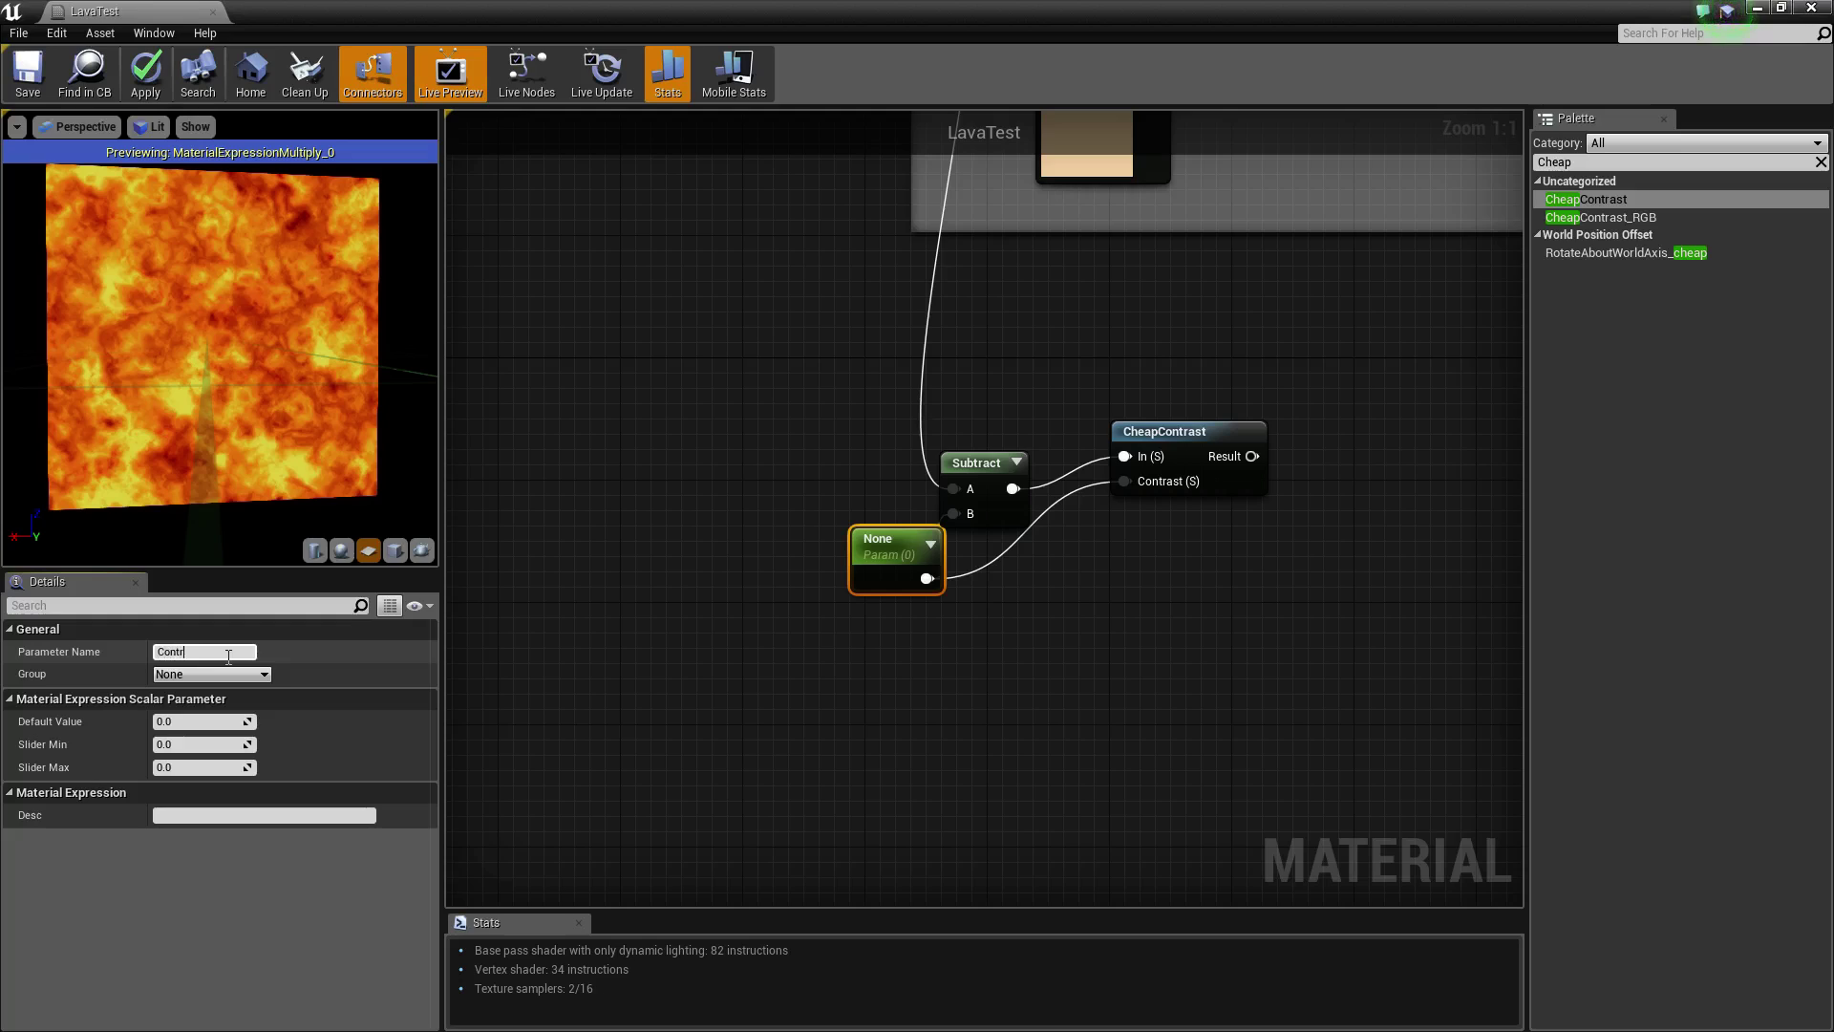
text(ast)
key(Return)
- Place an Add node after CheapContrast and connect the CheapContrast result to its A input
click(1146, 601)
right_drag(1326, 485, 1157, 486)
key(a)
click(1239, 487)
drag(1063, 491, 1154, 558)
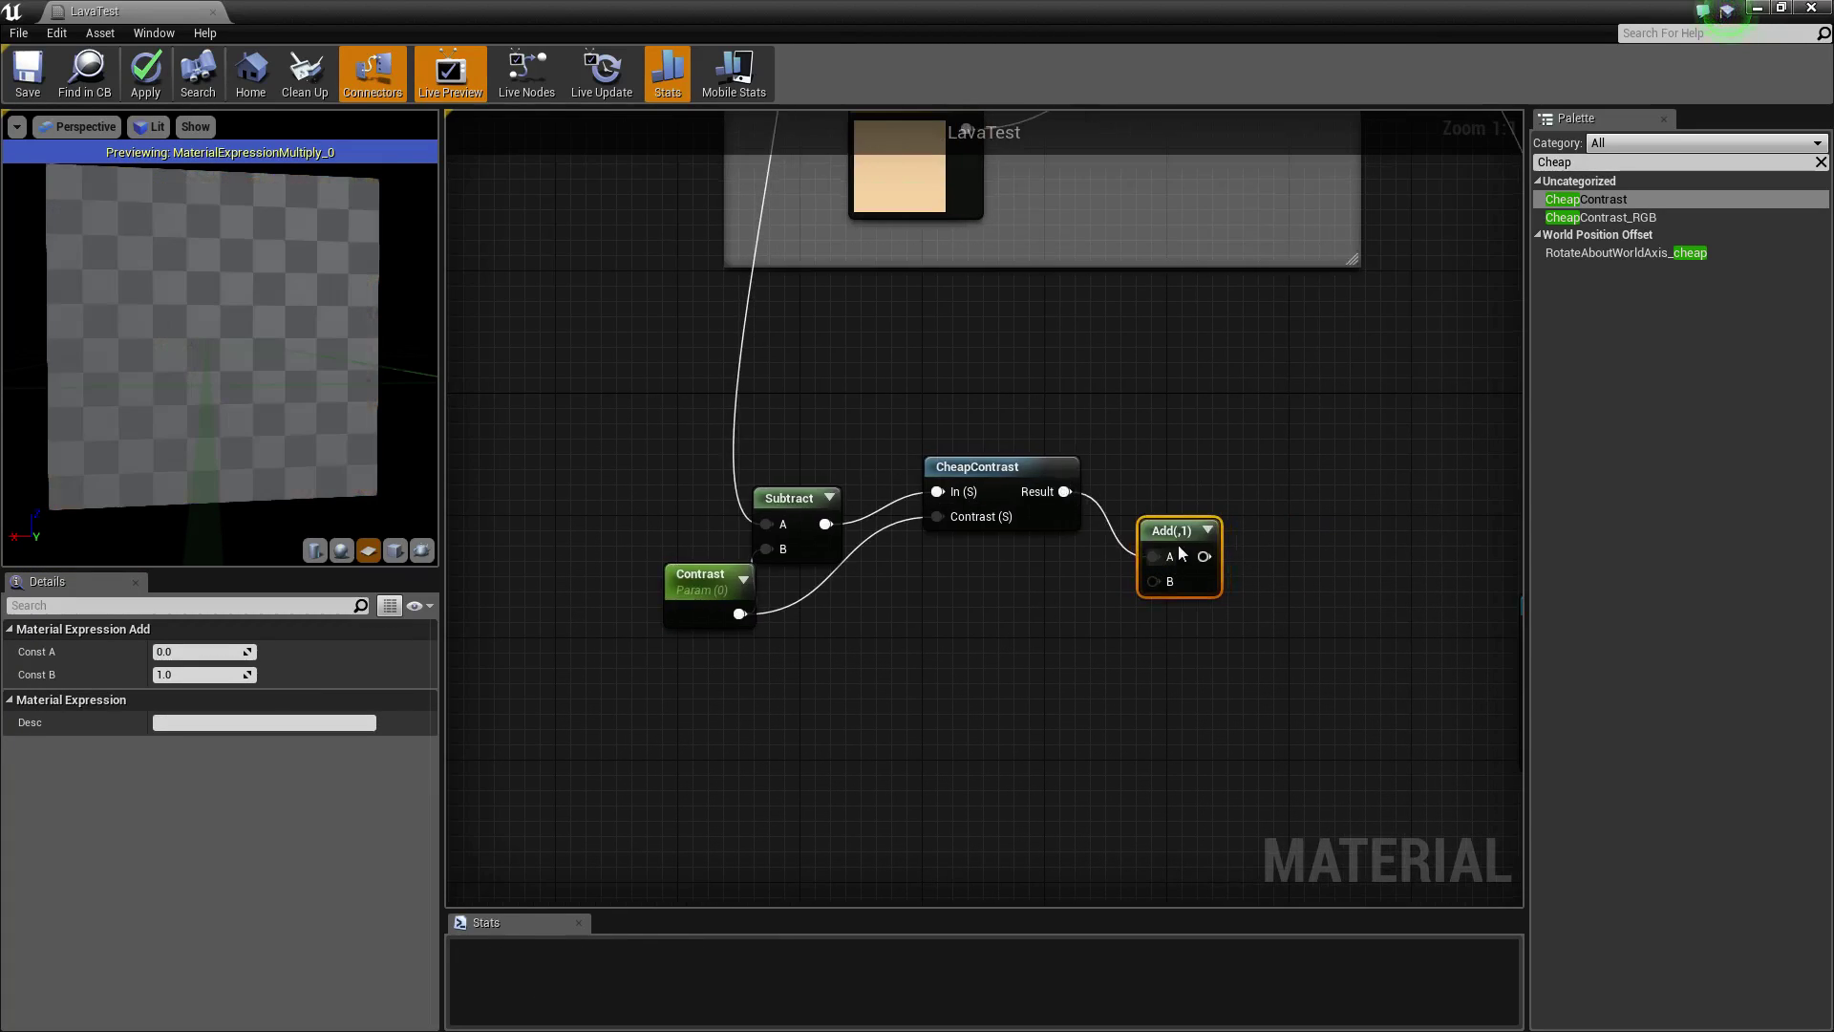
click(1034, 684)
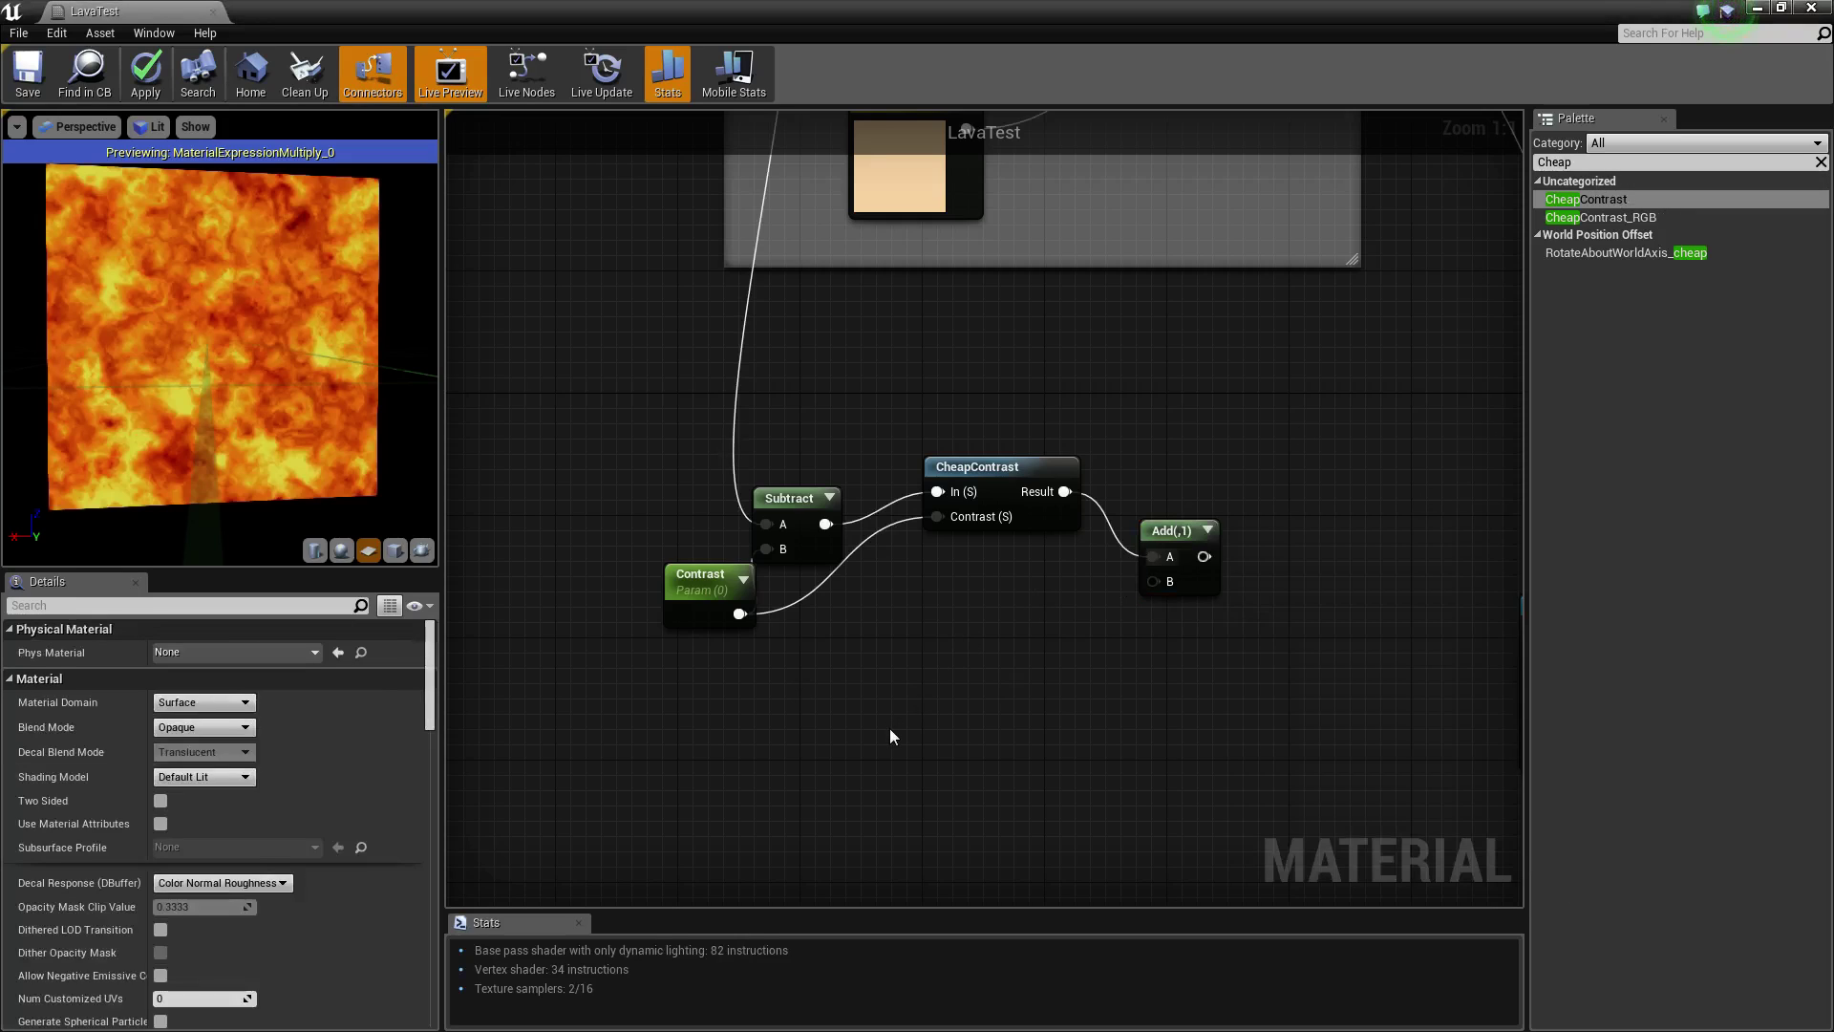
- Add a constant and a 1-x node, and chain the constant through 1-x into Add's B input
click(890, 728)
click(1476, 297)
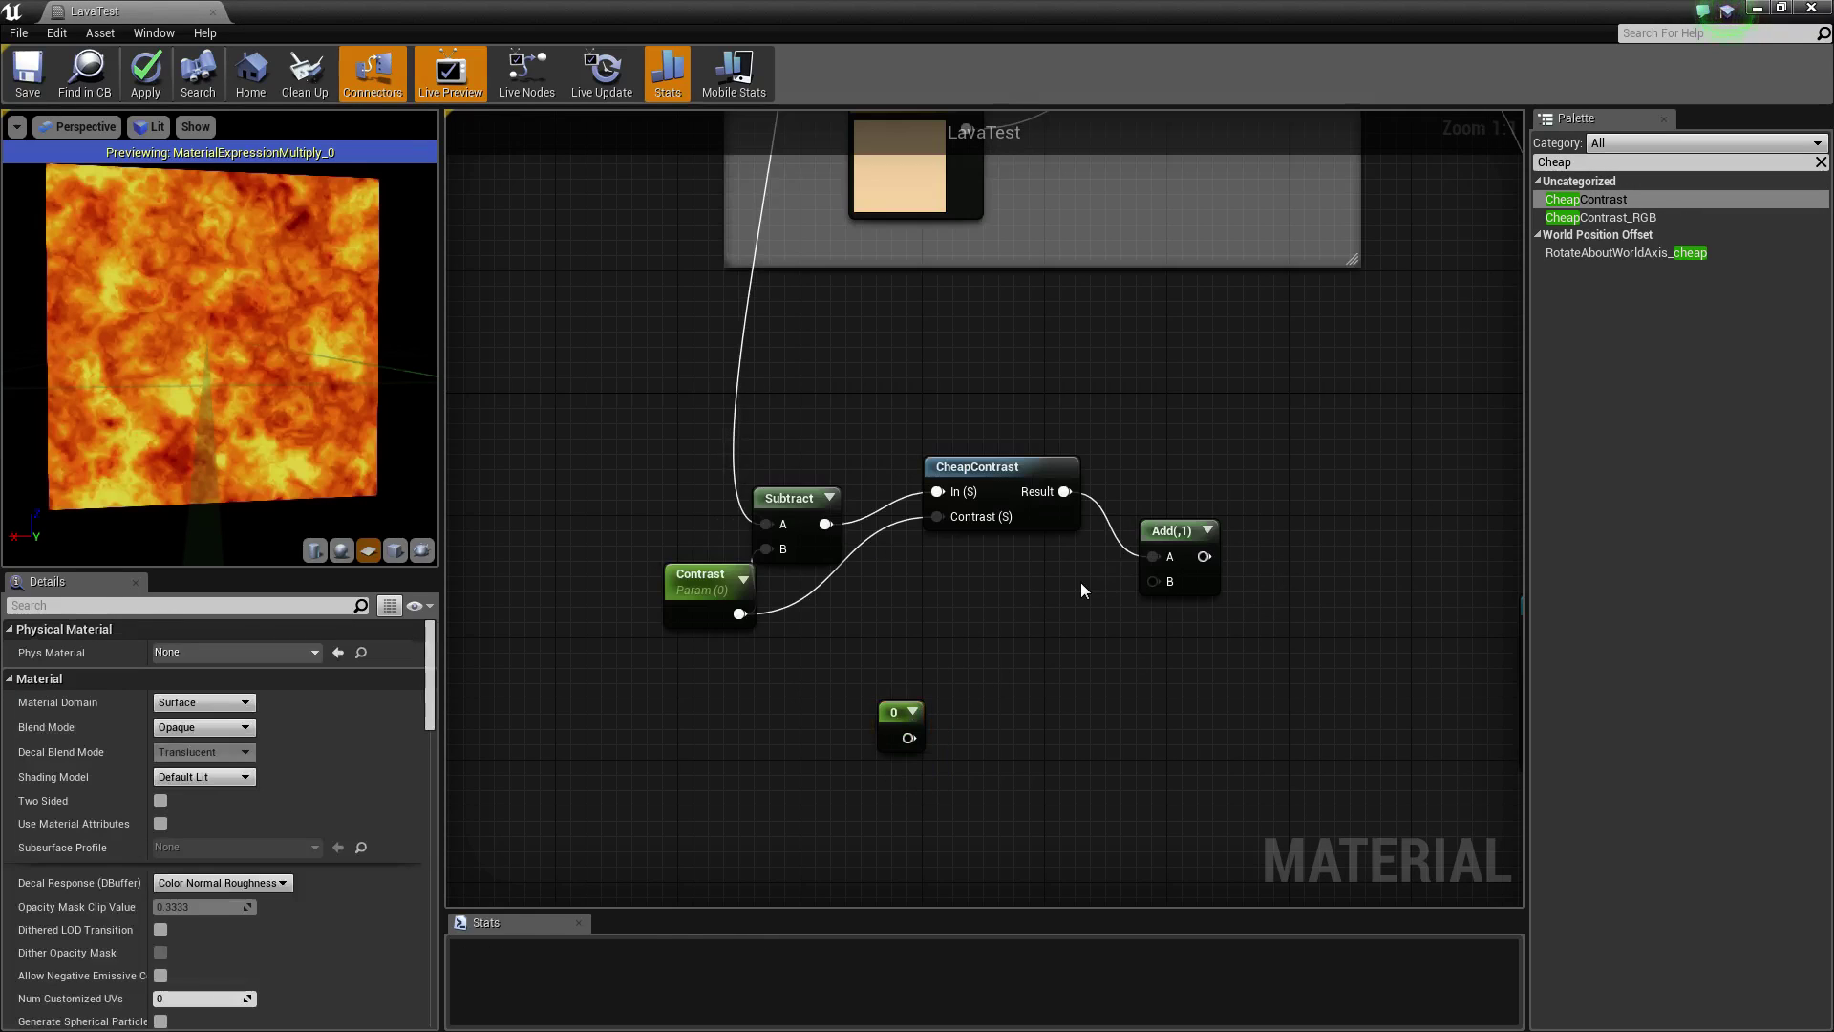
key(o)
click(1016, 651)
mouse_move(1039, 667)
mouse_down()
mouse_move(1039, 698)
mouse_move(1006, 666)
mouse_up()
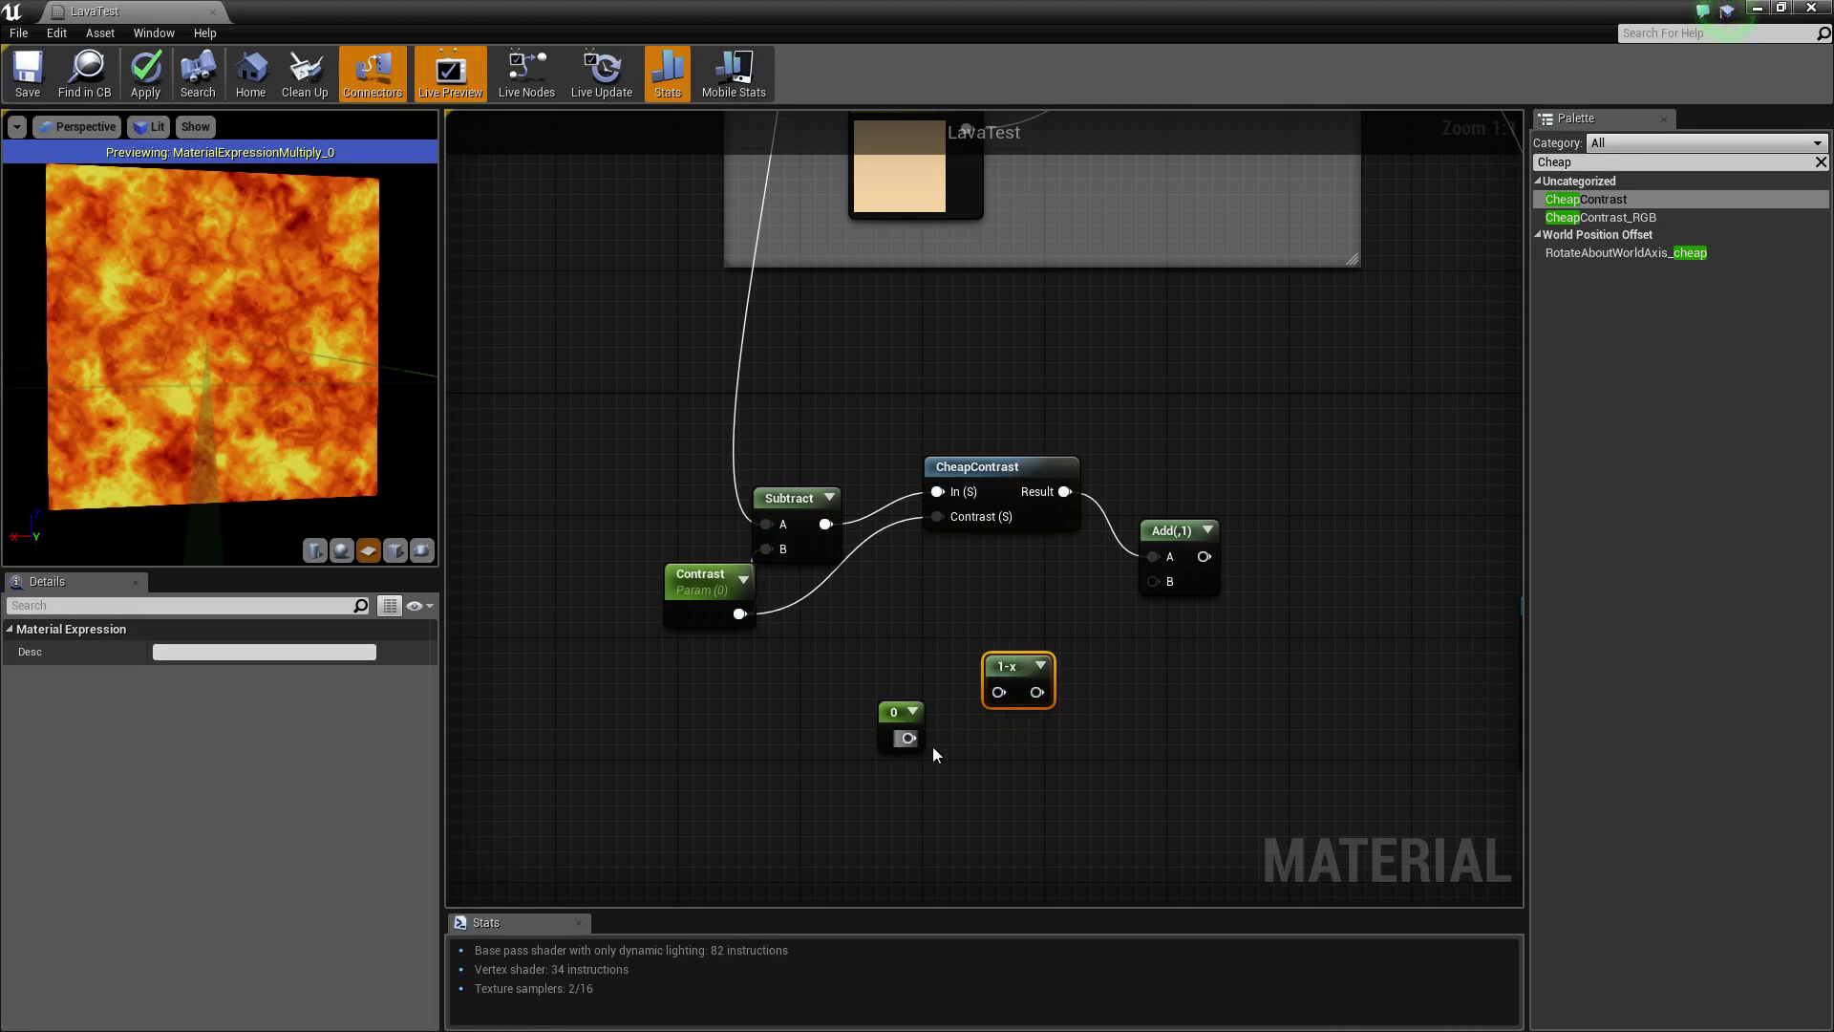
drag(908, 738, 1155, 582)
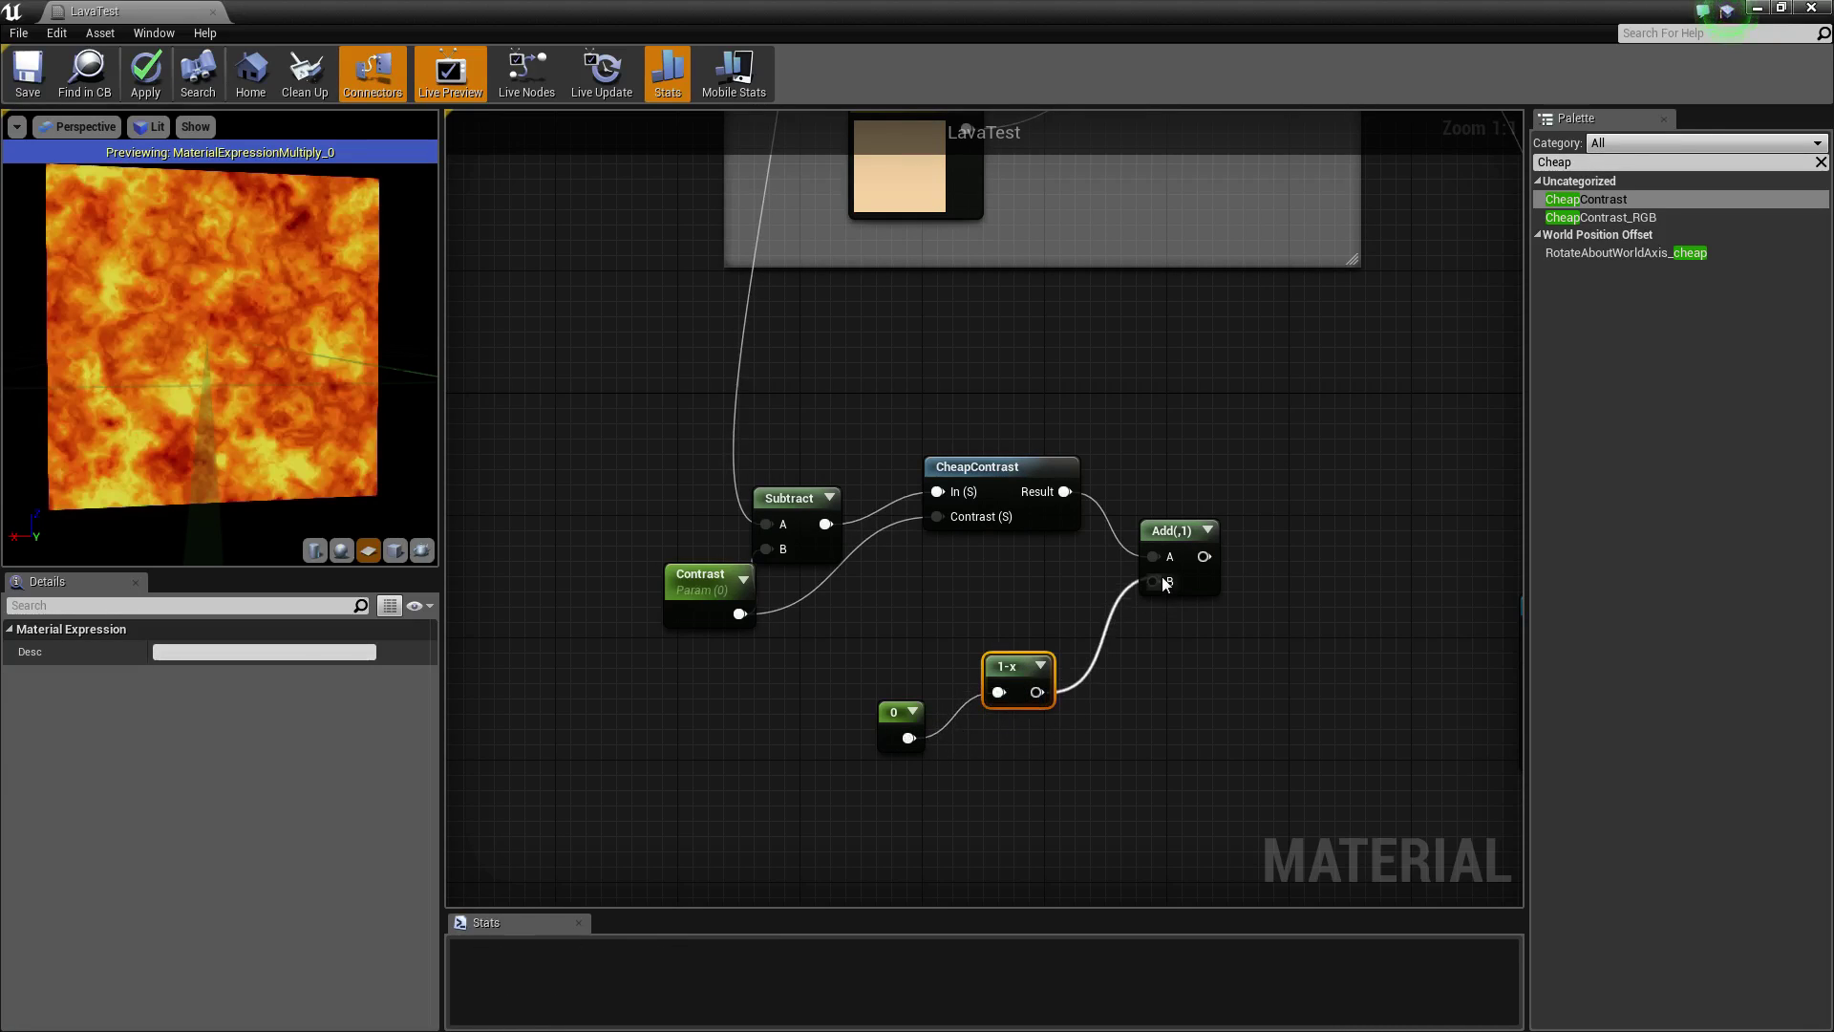
drag(1011, 666, 1042, 651)
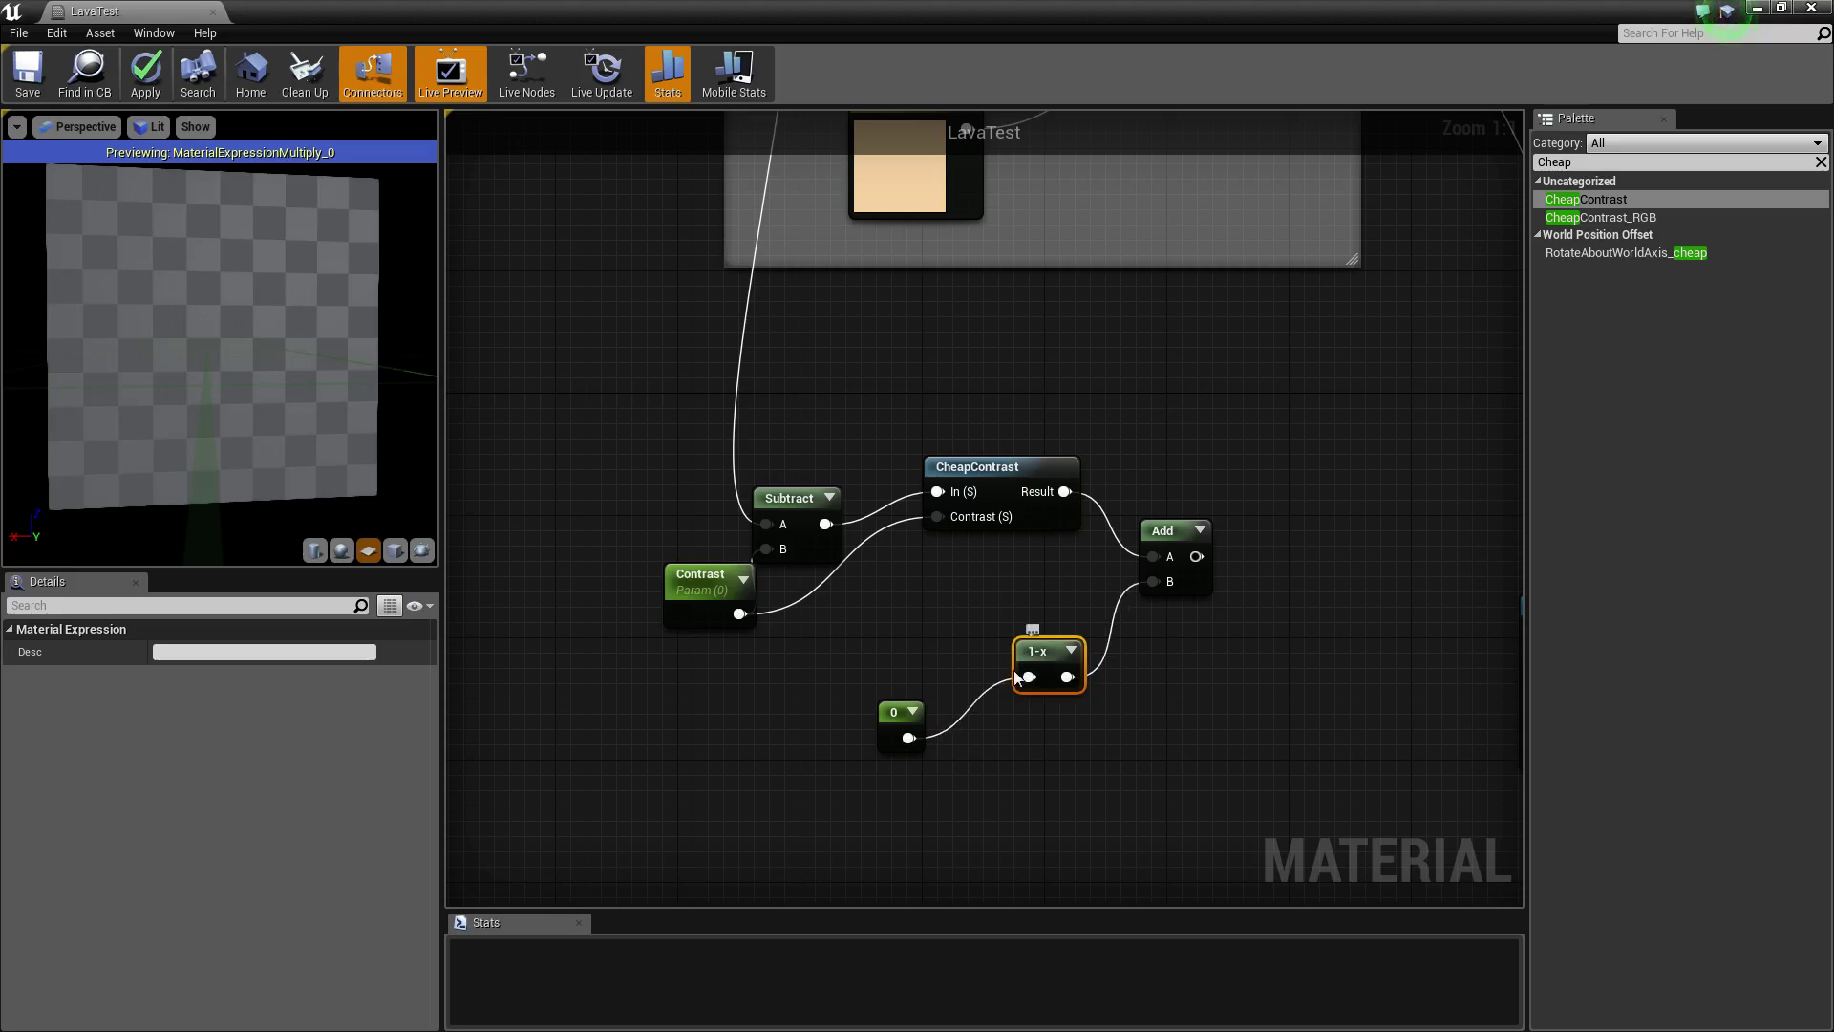
- Convert the constant feeding 1-x into a scalar parameter named Thick
click(893, 714)
click(196, 651)
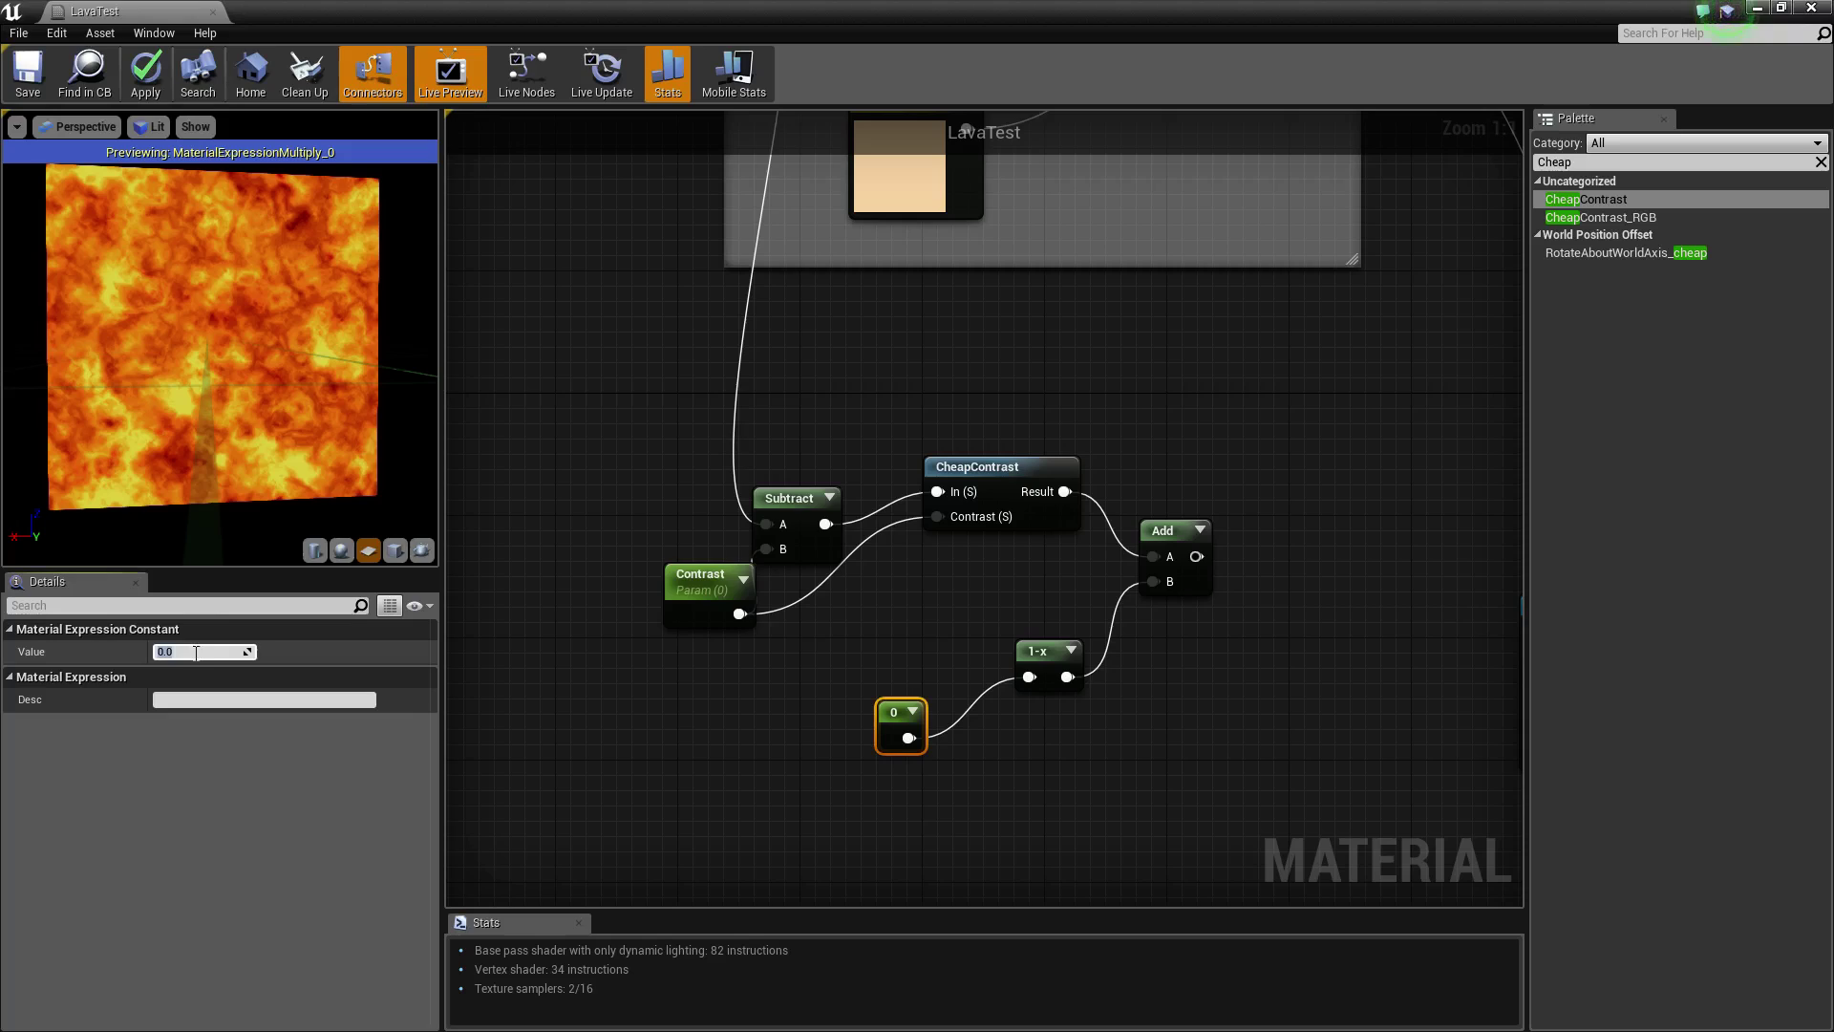
drag(890, 710, 860, 694)
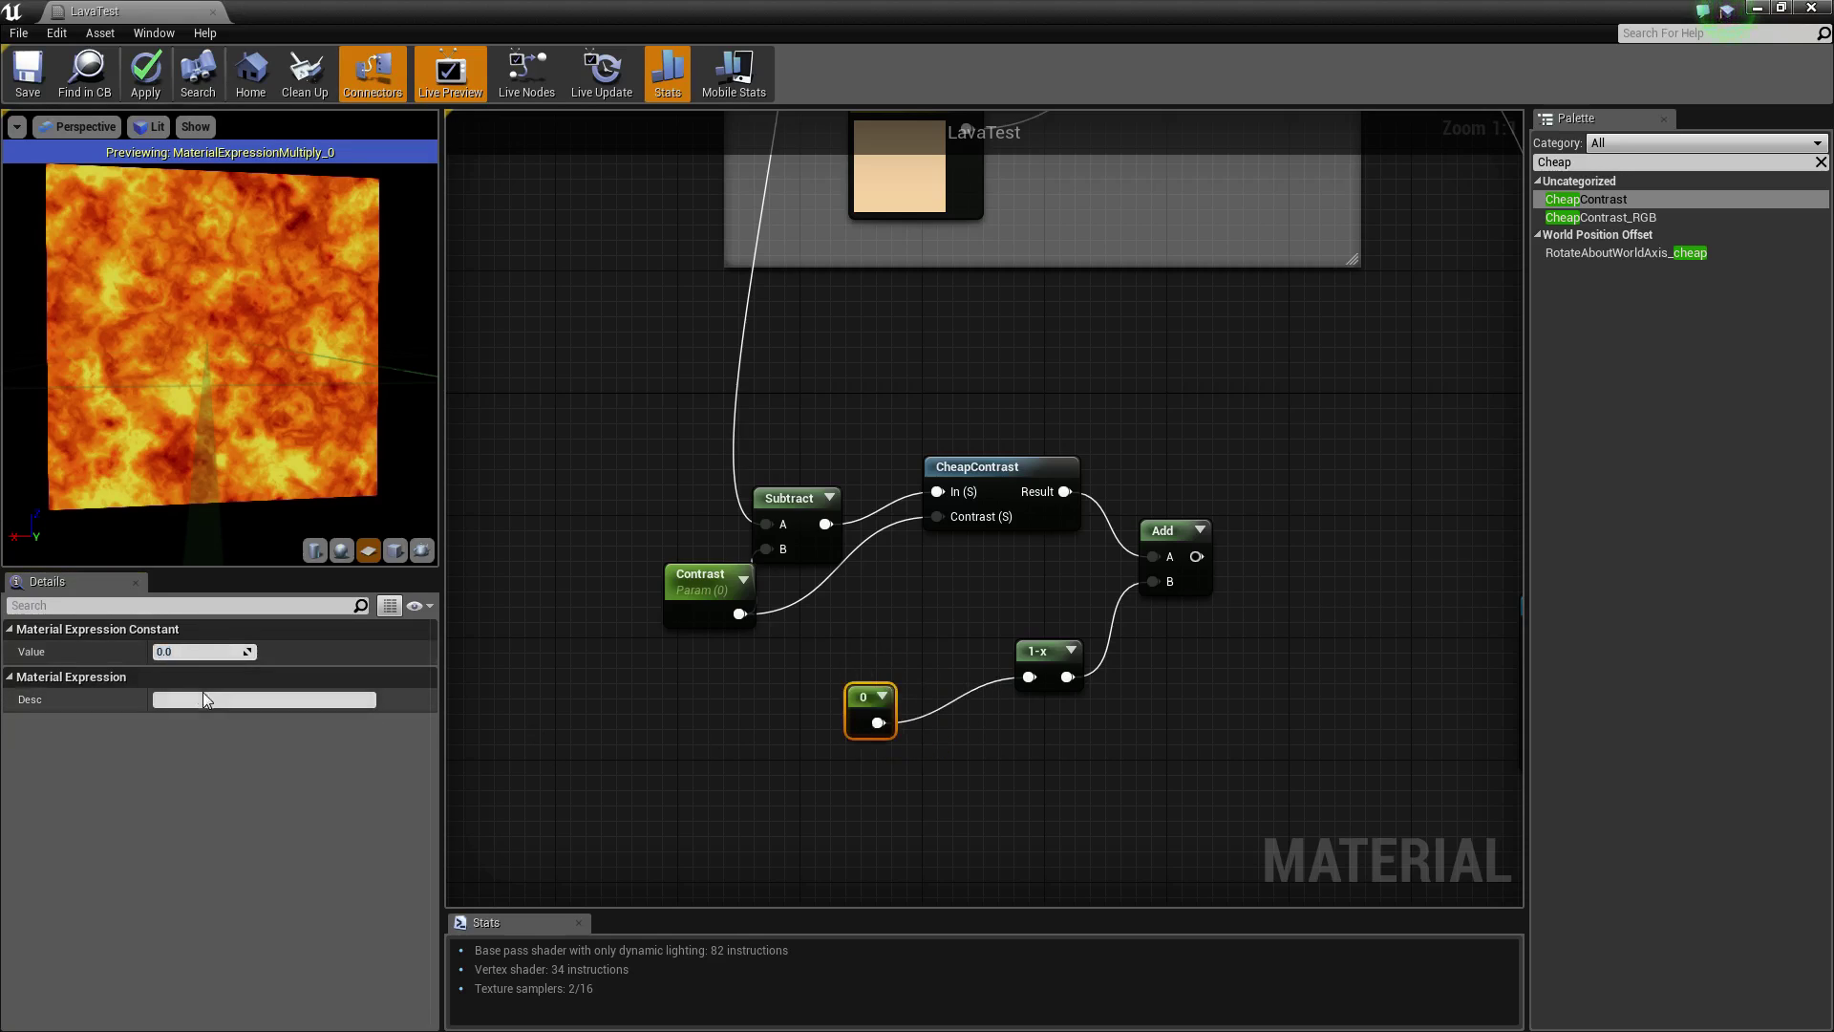
right_click(860, 694)
click(883, 704)
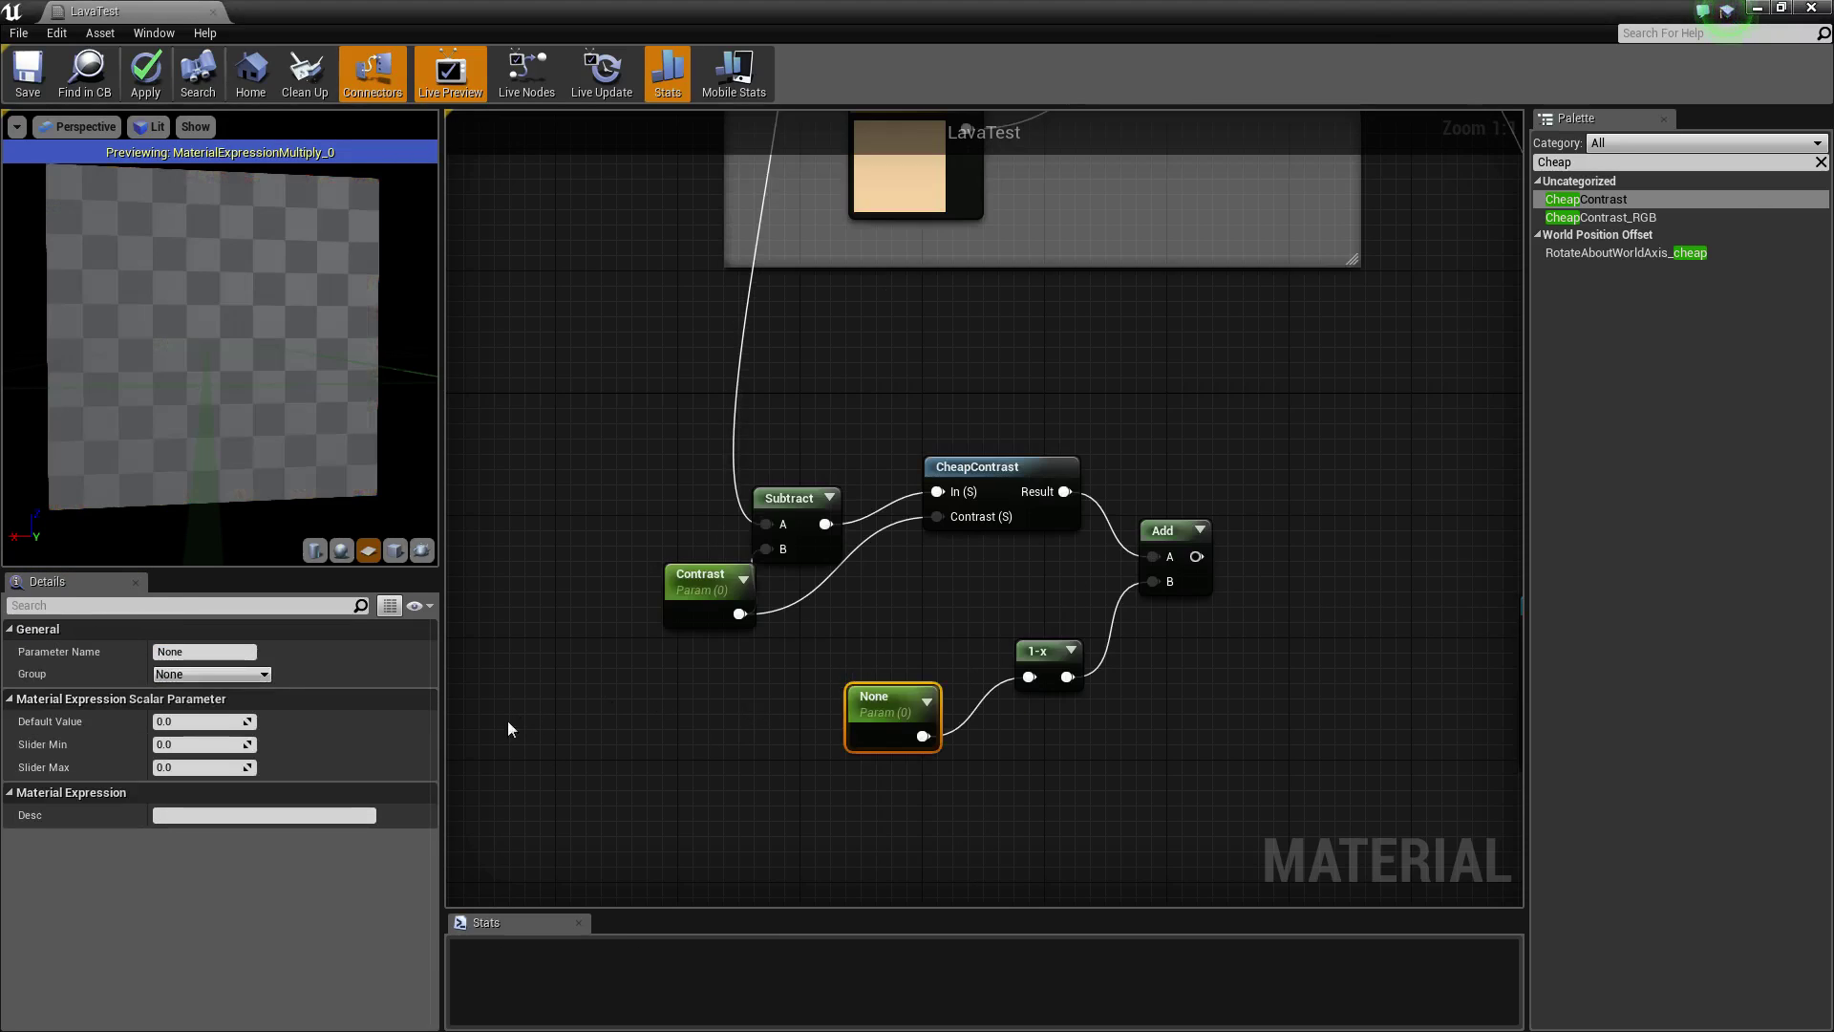
click(212, 651)
text(T)
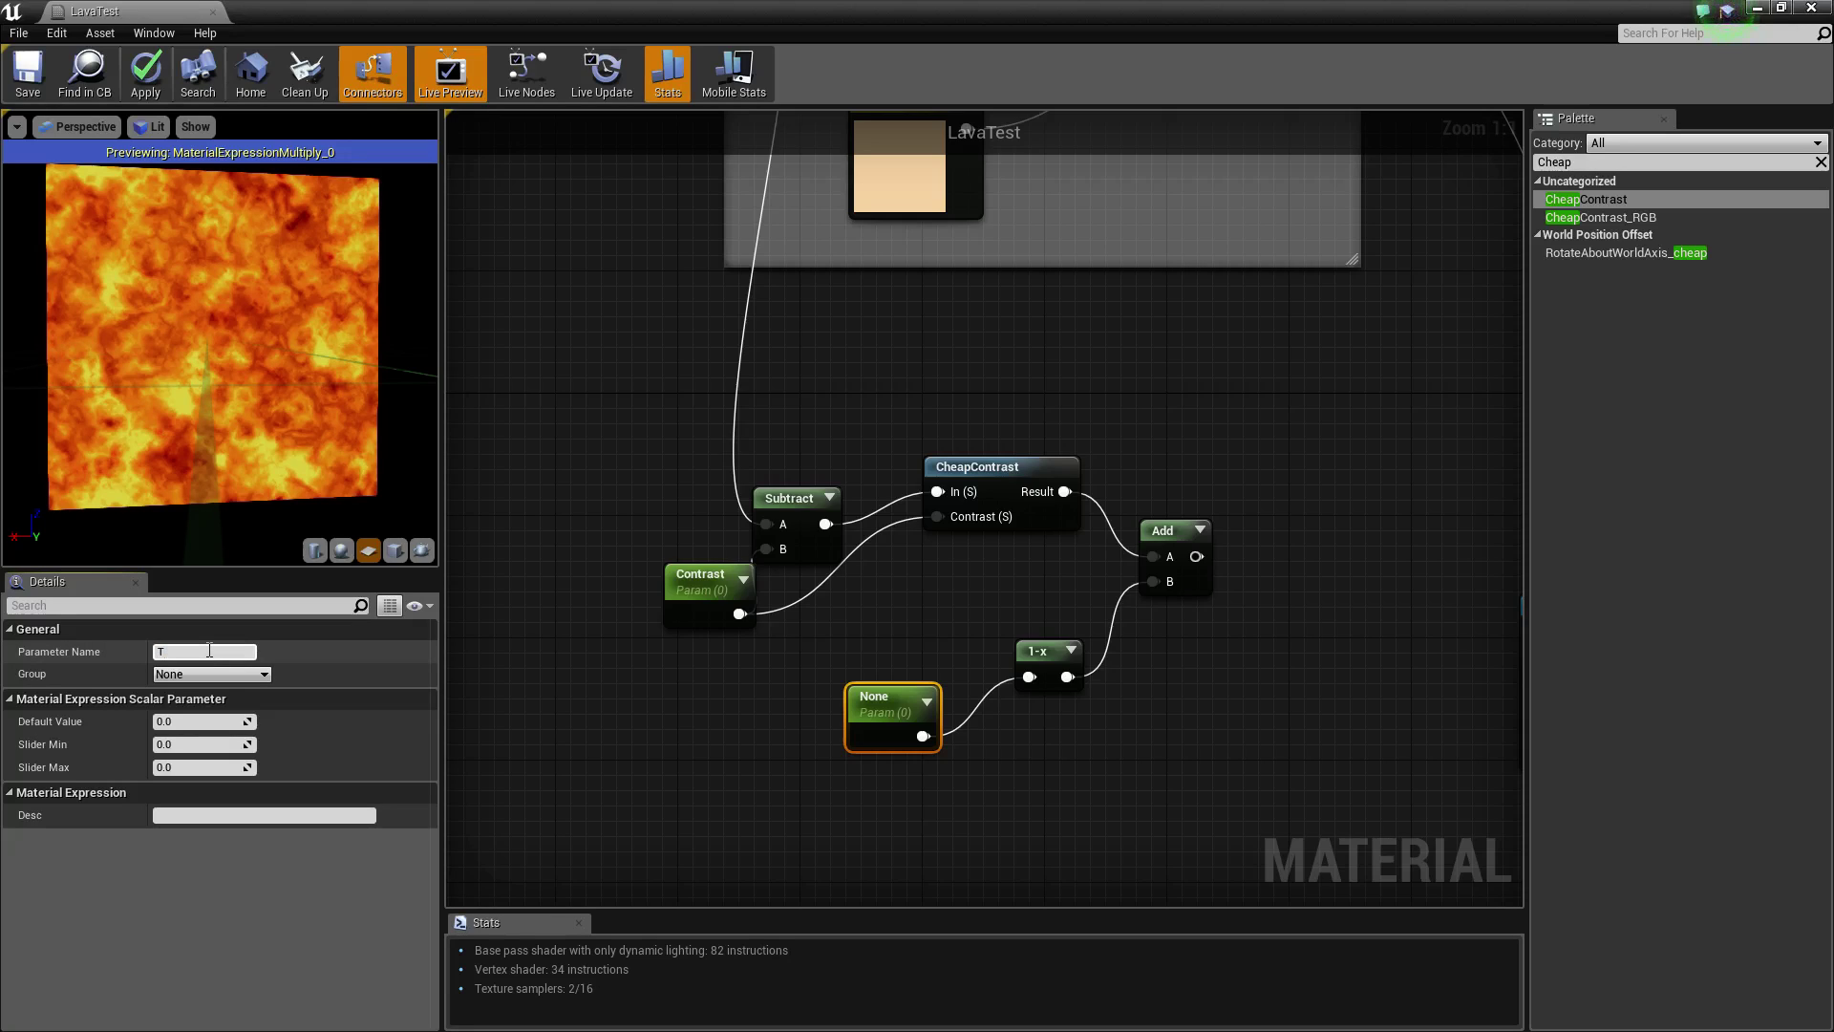
text(hick)
key(Return)
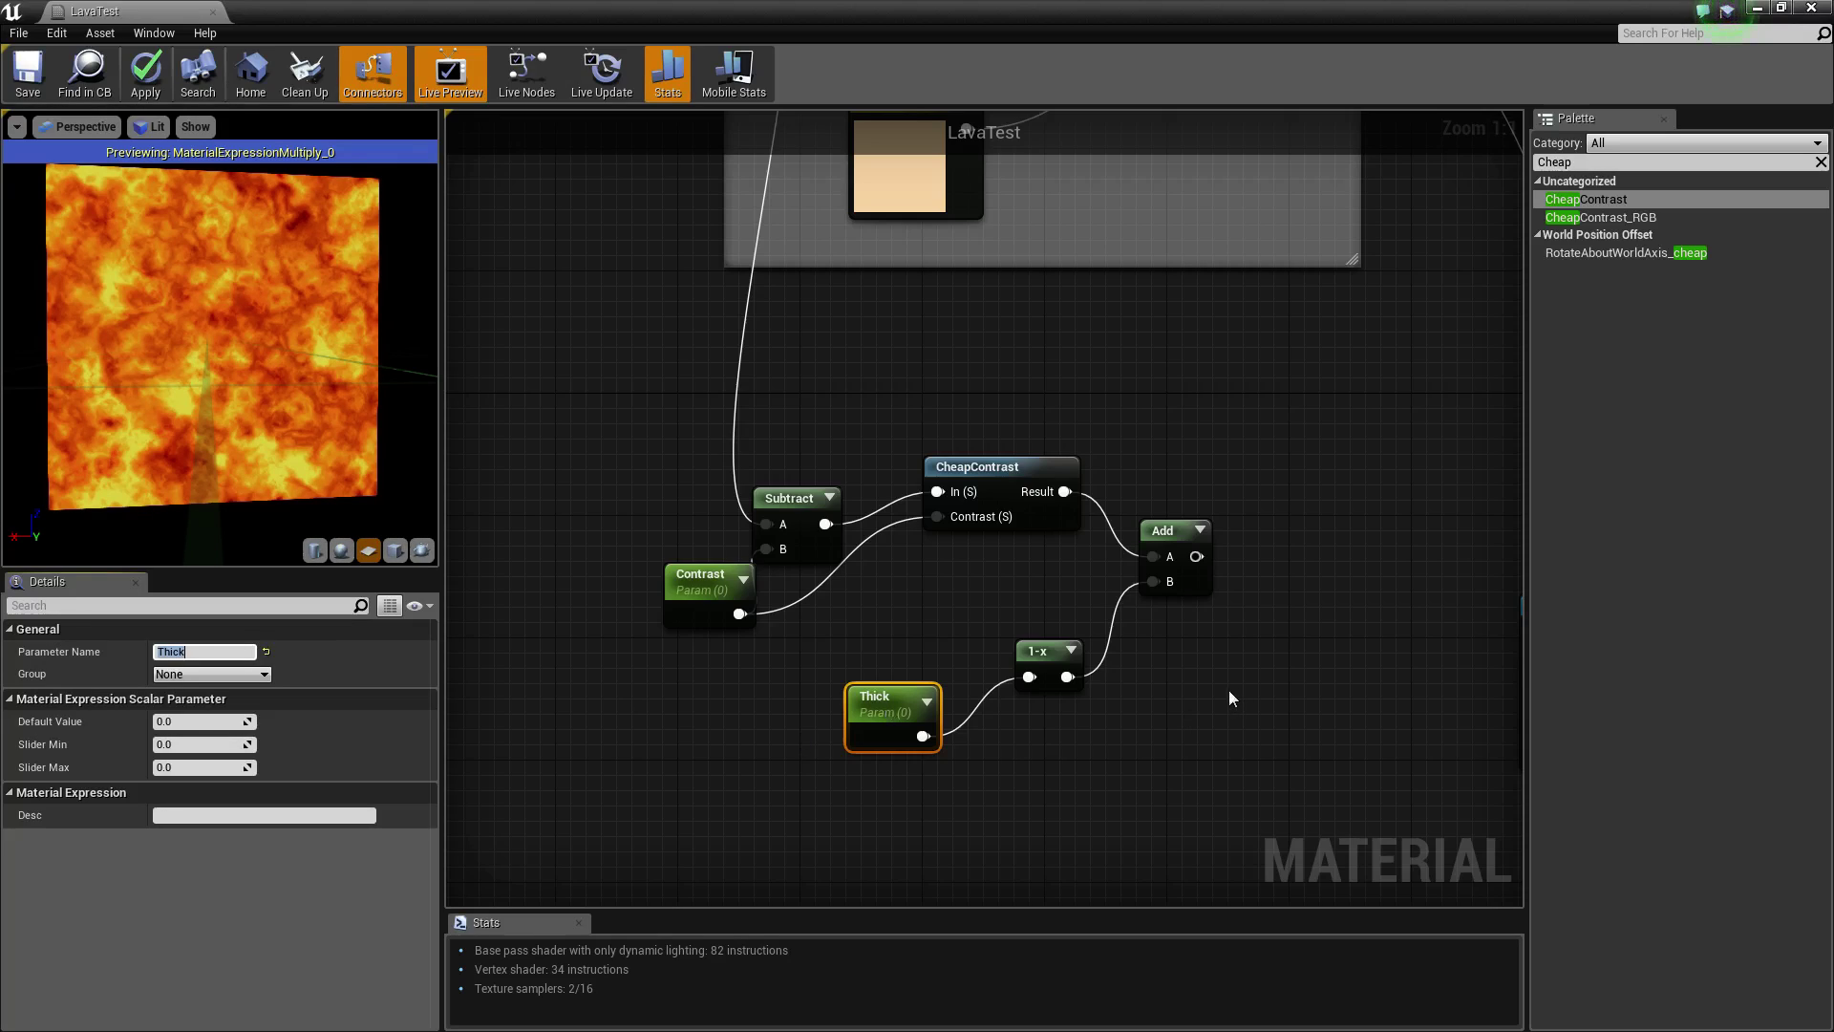
- Place a Clamp node after Add and connect the Add output to its input
right_drag(1263, 686, 1171, 662)
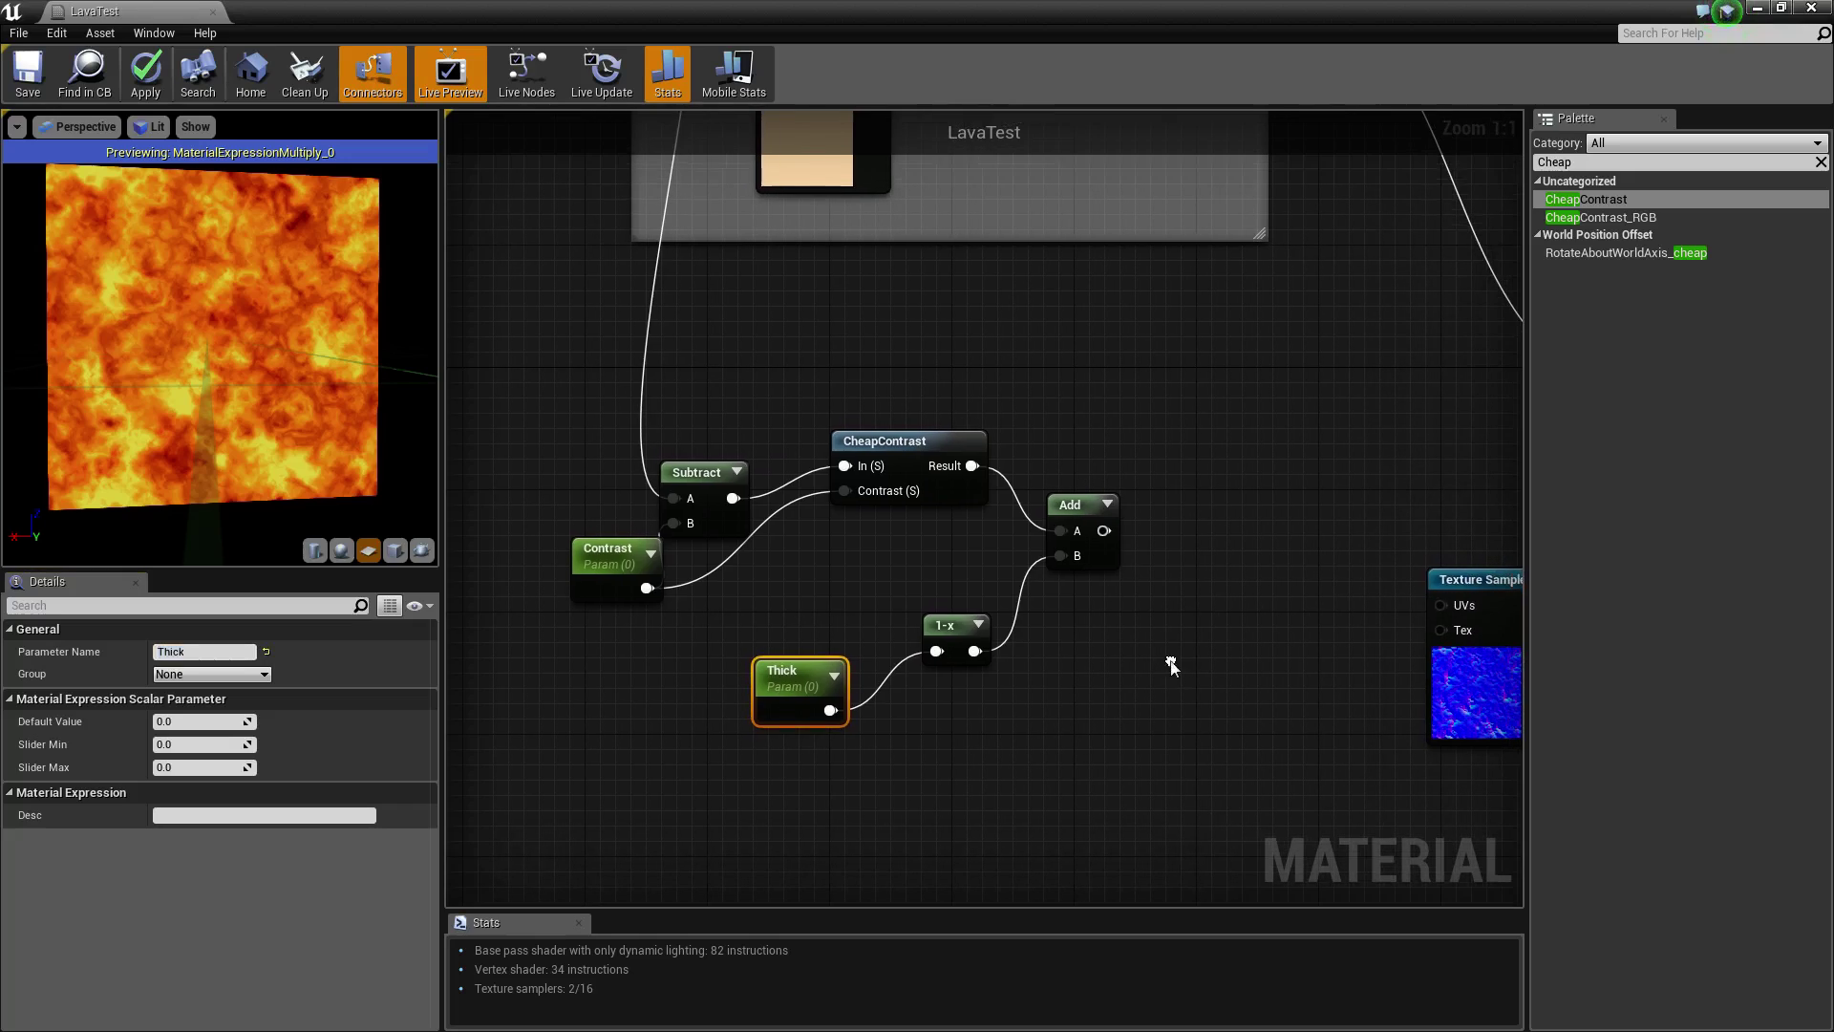
click(1137, 559)
click(1590, 162)
text(clam)
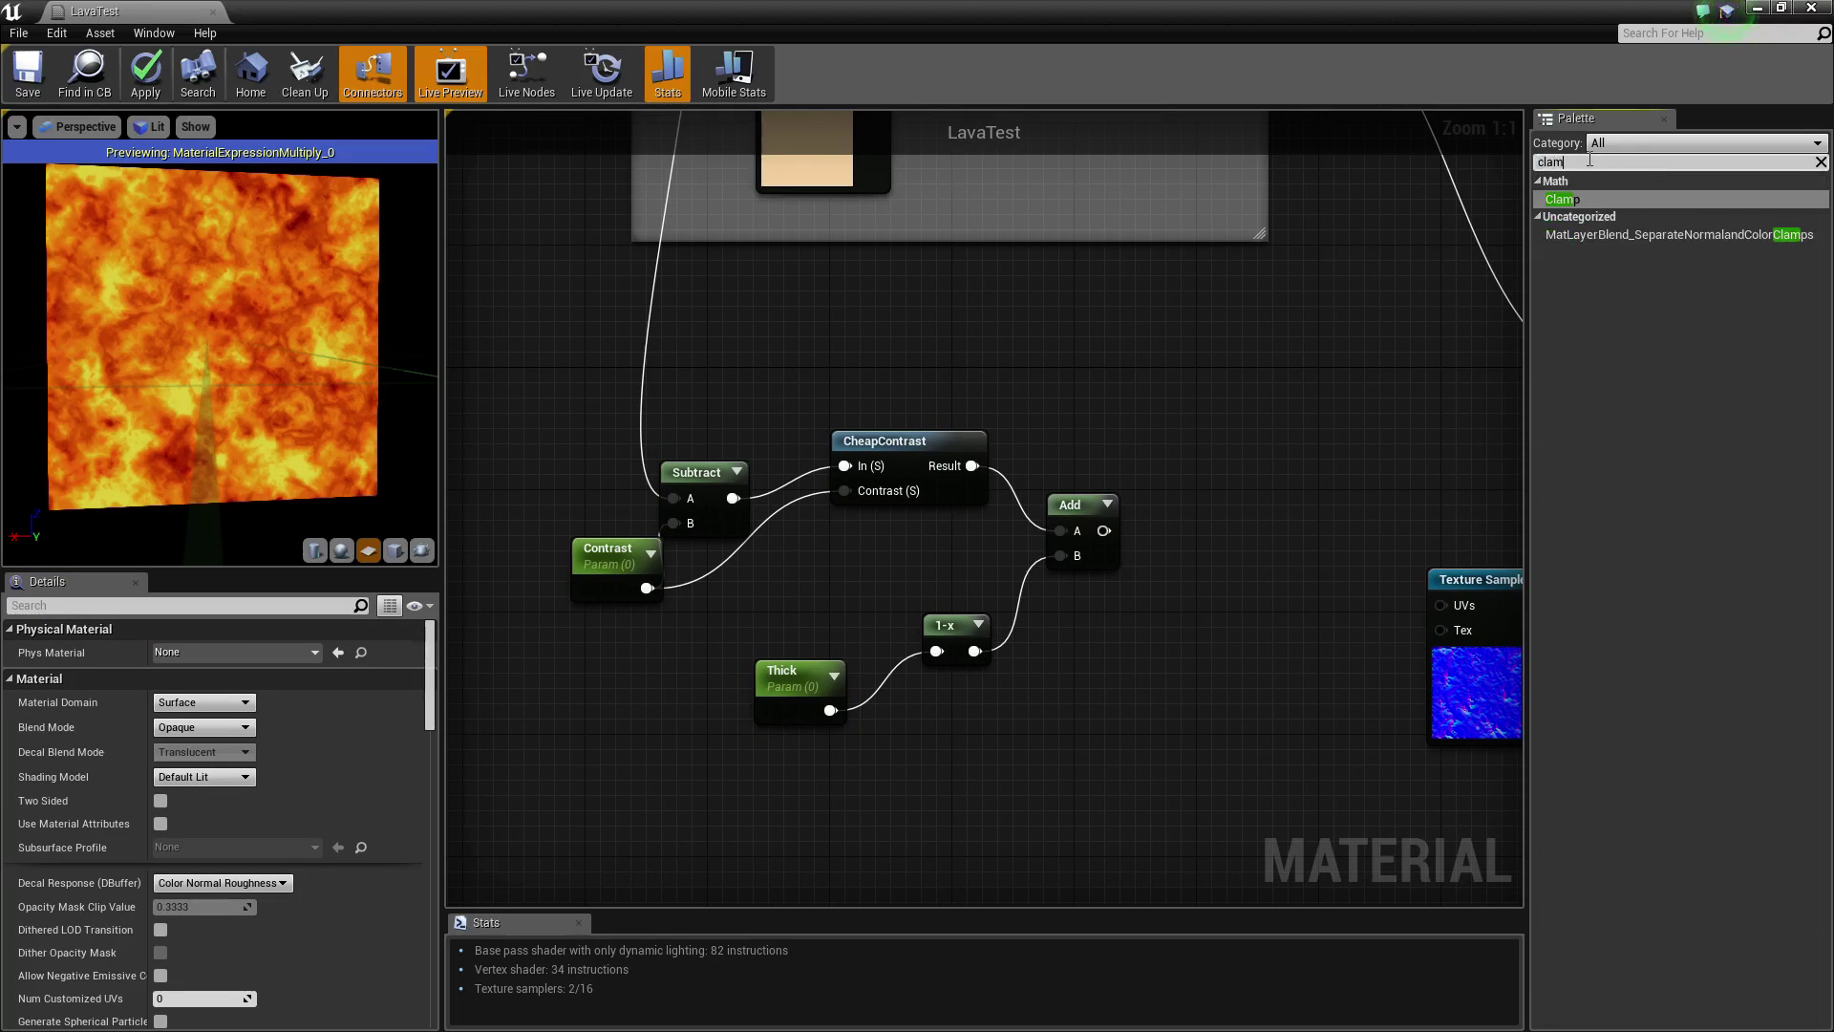
drag(1562, 199, 1242, 456)
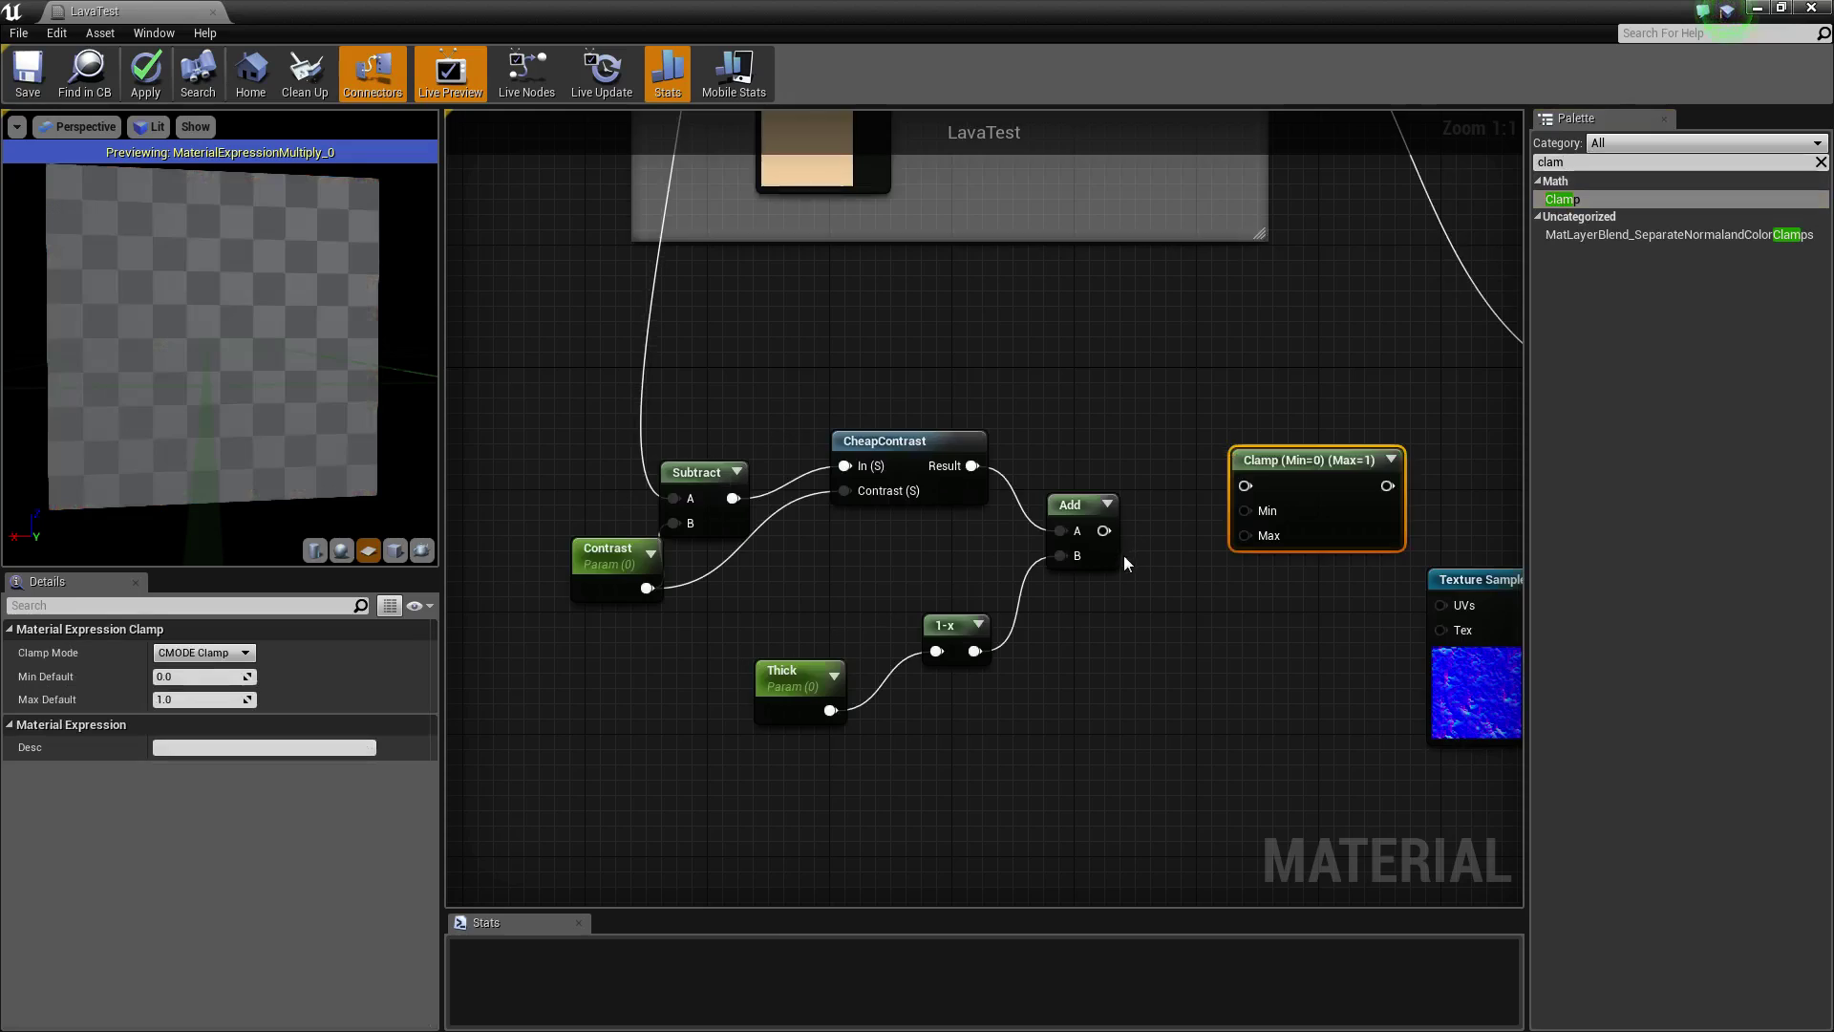
drag(1103, 531, 1246, 485)
- Move the nodes from Contrast through Add farther from Clamp, and space the Contrast parameter away from Subtract
drag(1075, 731, 592, 431)
drag(908, 463, 740, 417)
right_drag(957, 595, 1121, 581)
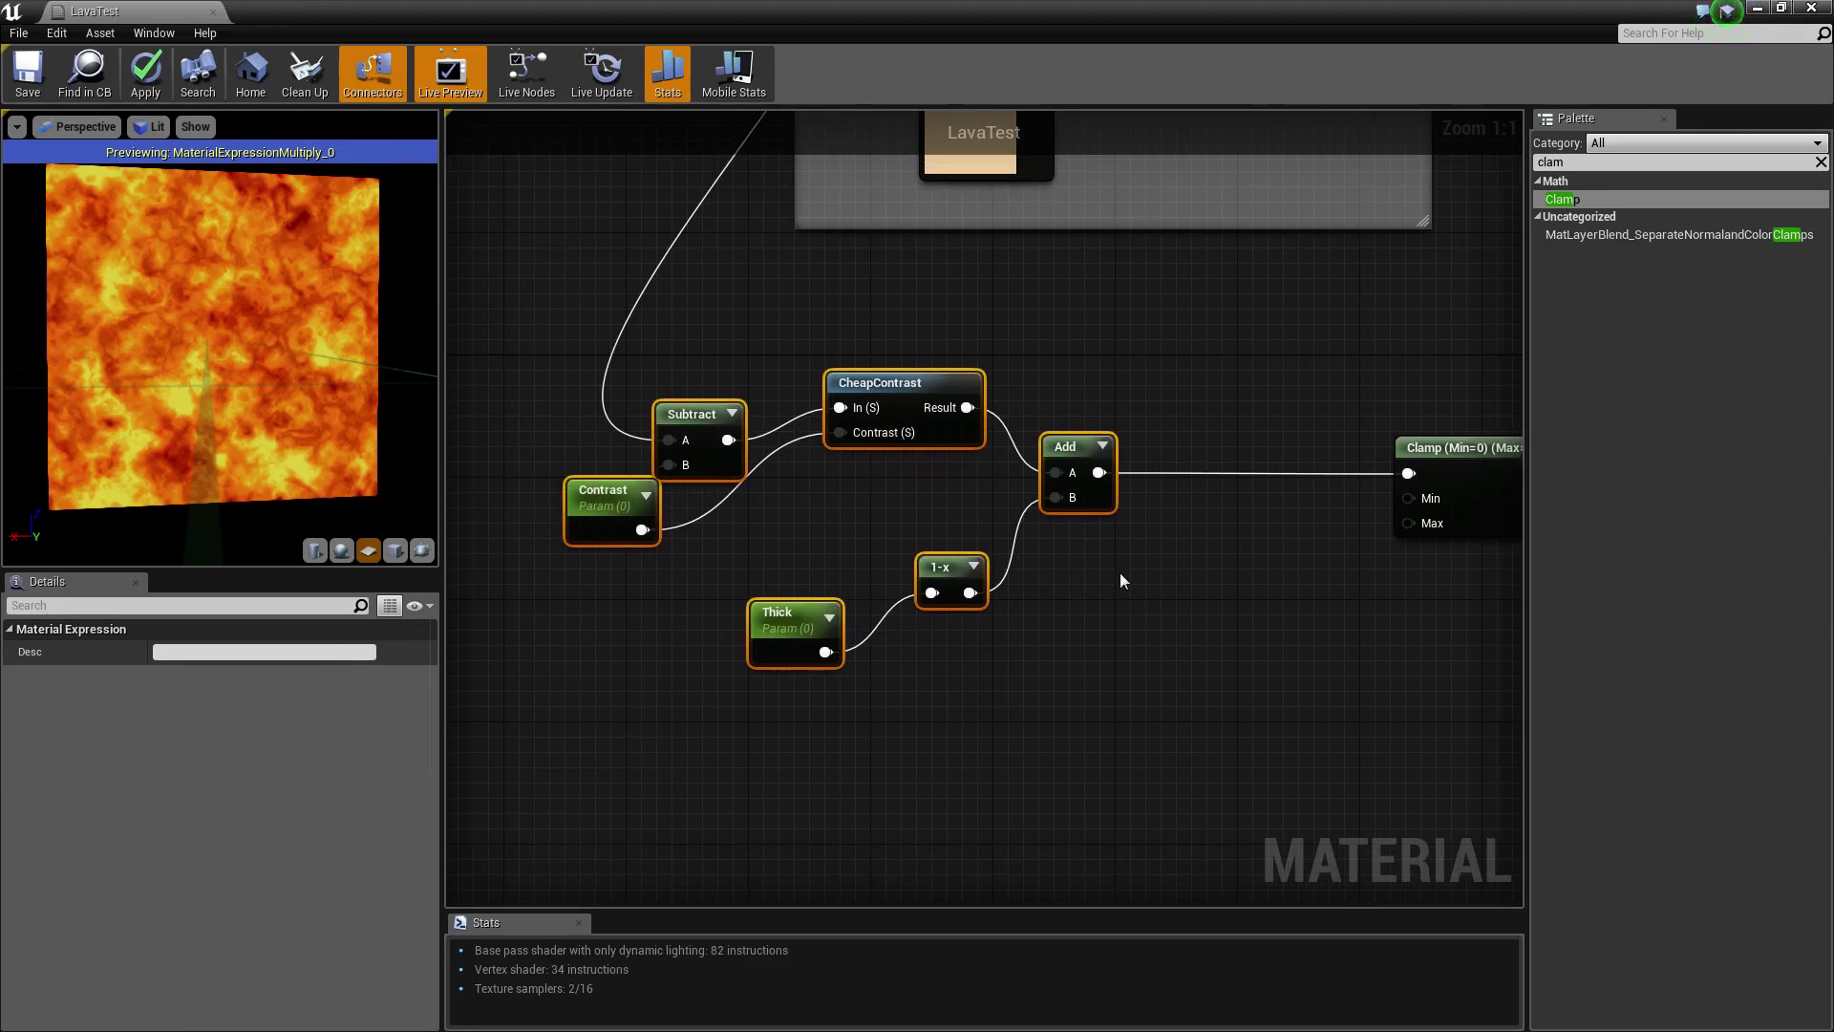
click(780, 556)
drag(633, 504, 555, 503)
right_drag(1029, 489, 832, 474)
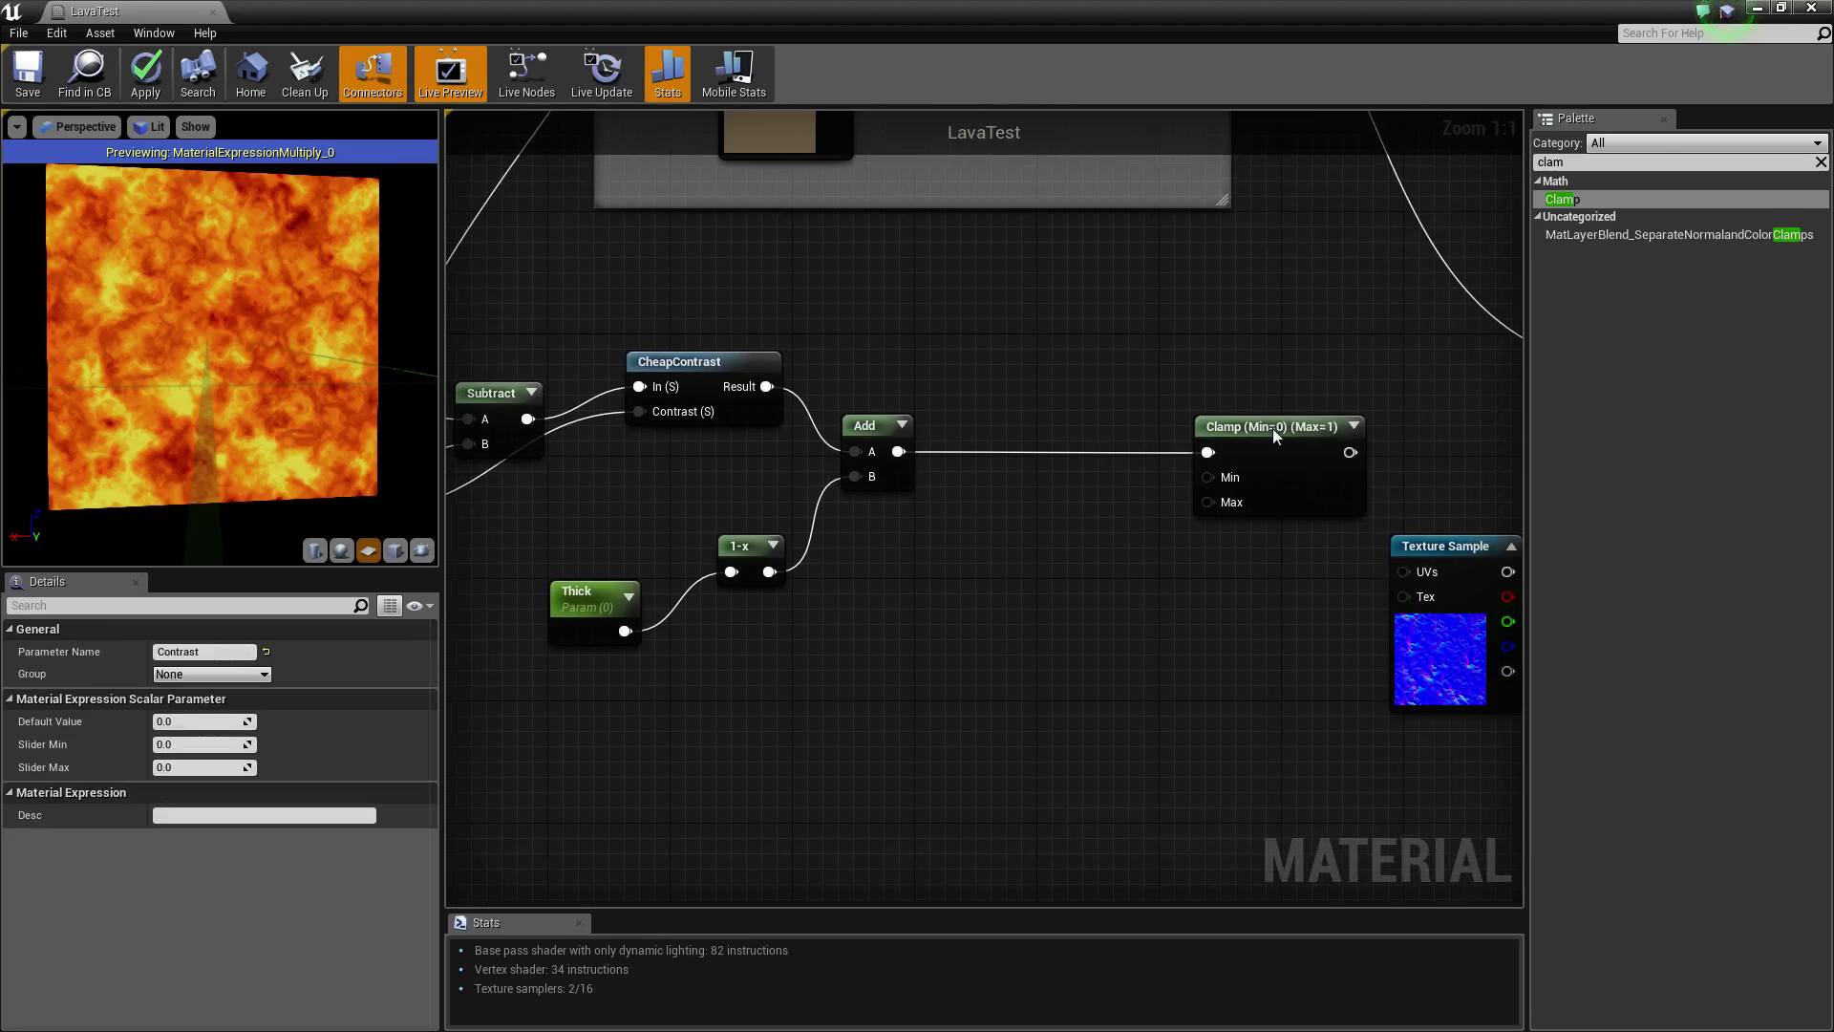
- Move the Clamp node closer to the Add node that feeds it
drag(1259, 421, 1150, 403)
right_drag(1194, 346, 1001, 356)
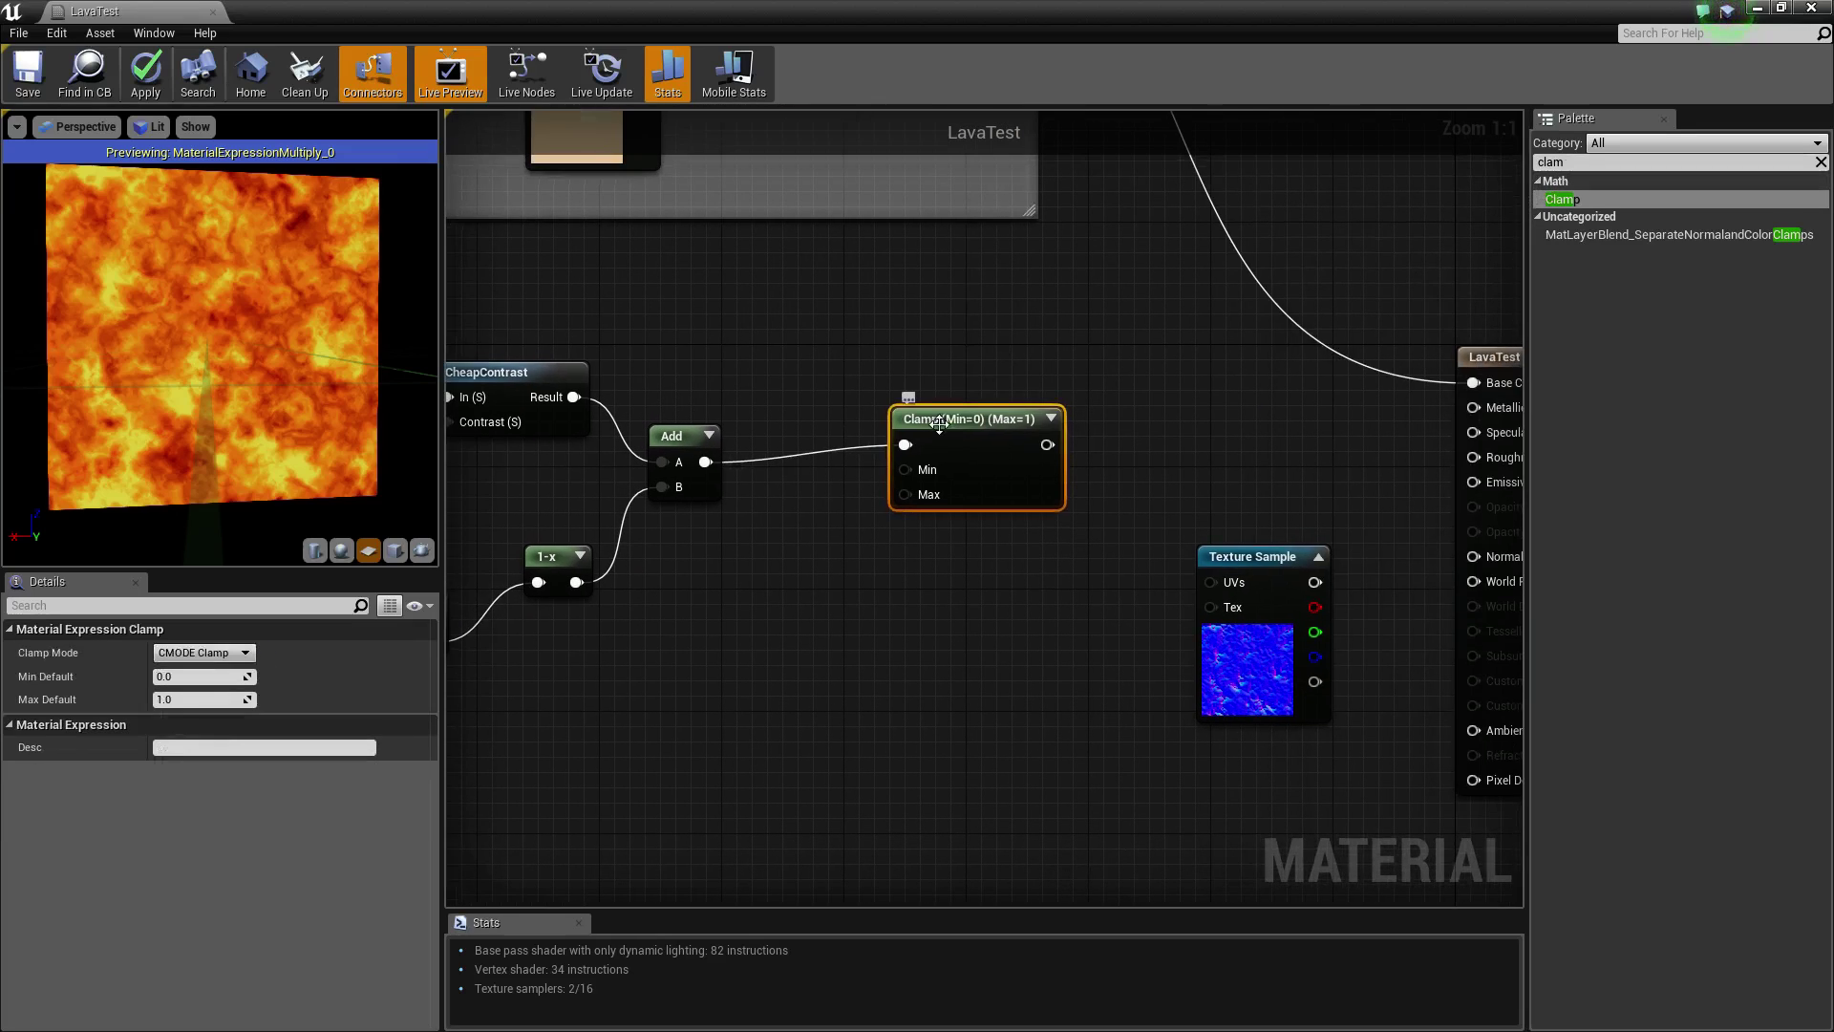
right_drag(938, 424, 798, 415)
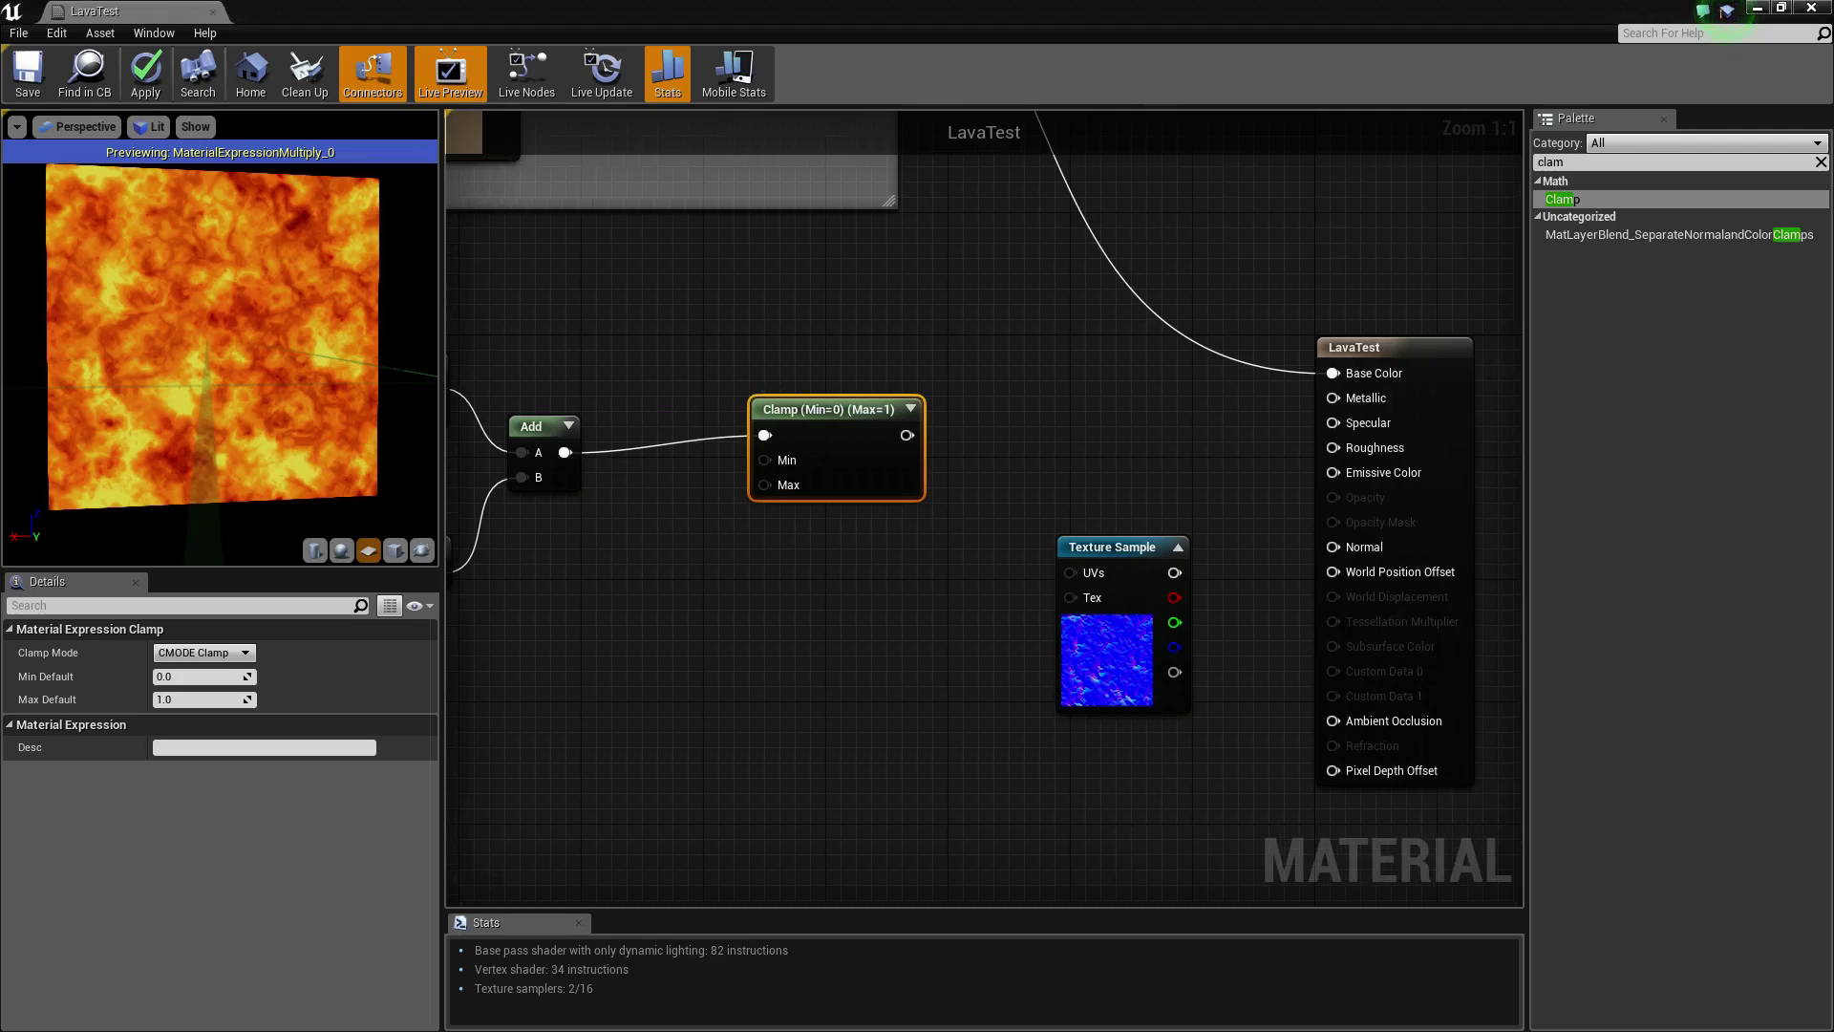
drag(833, 436, 772, 437)
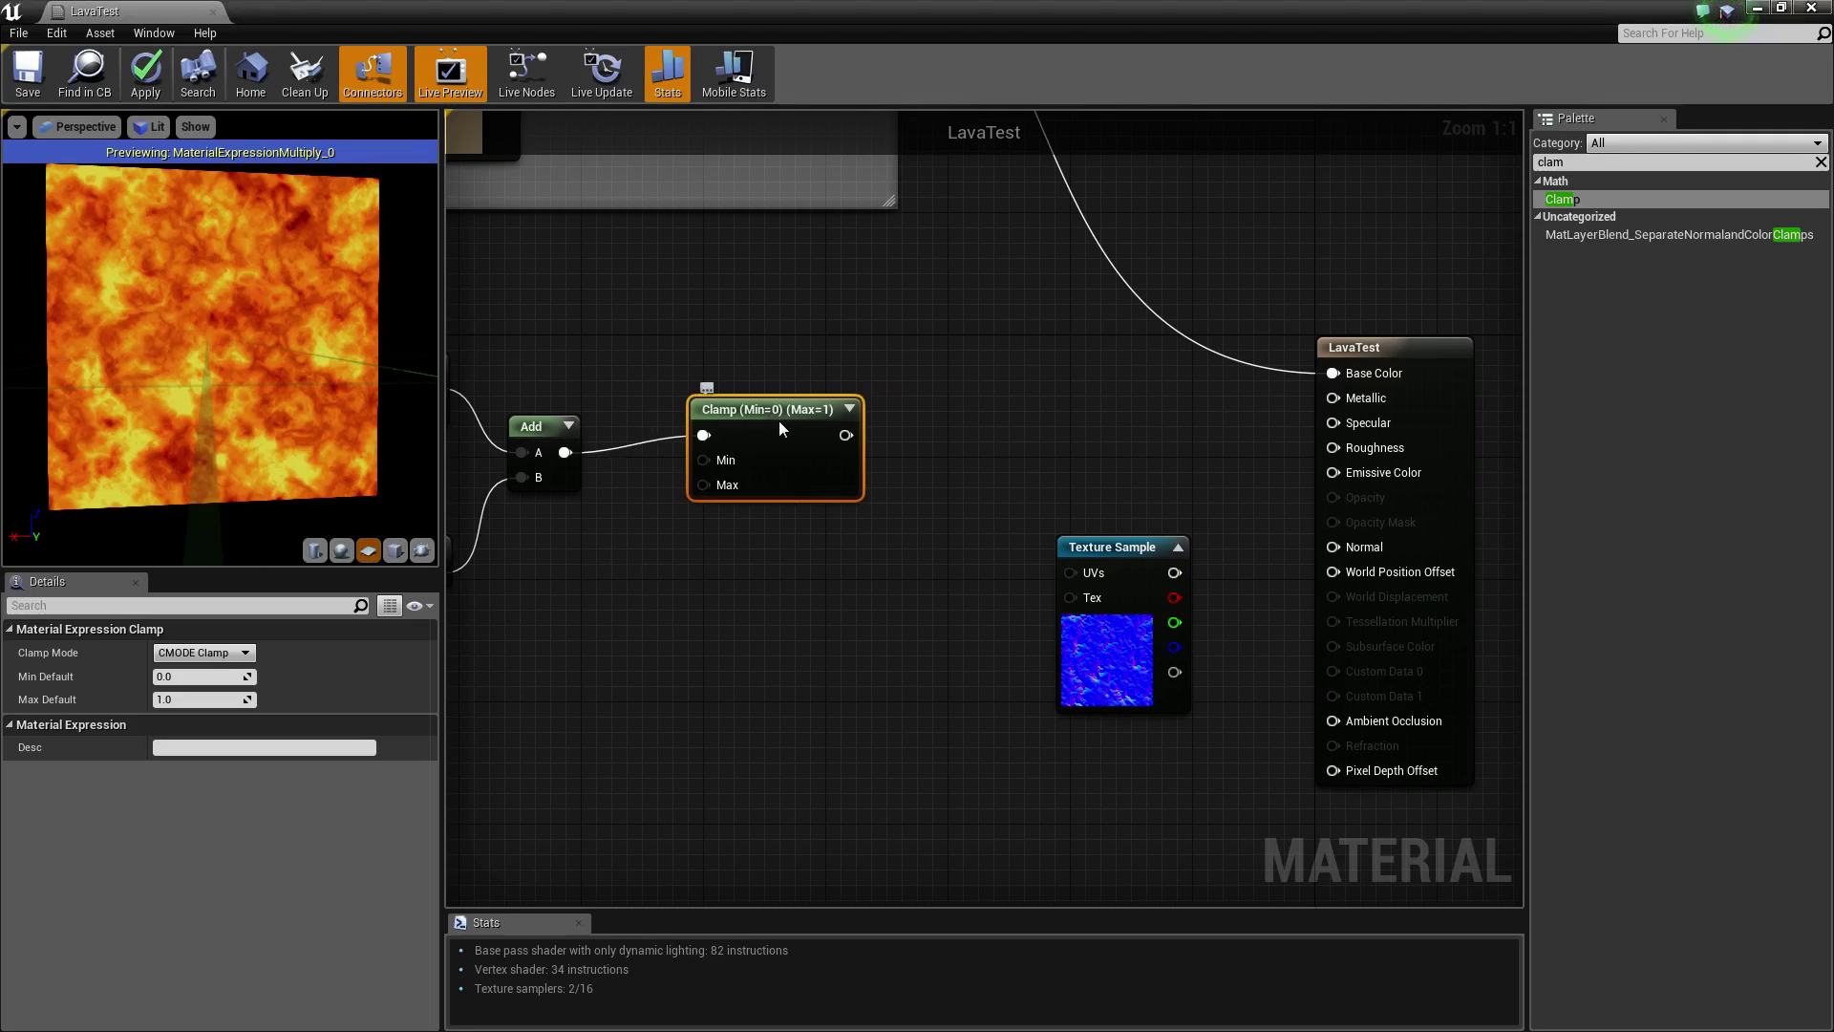
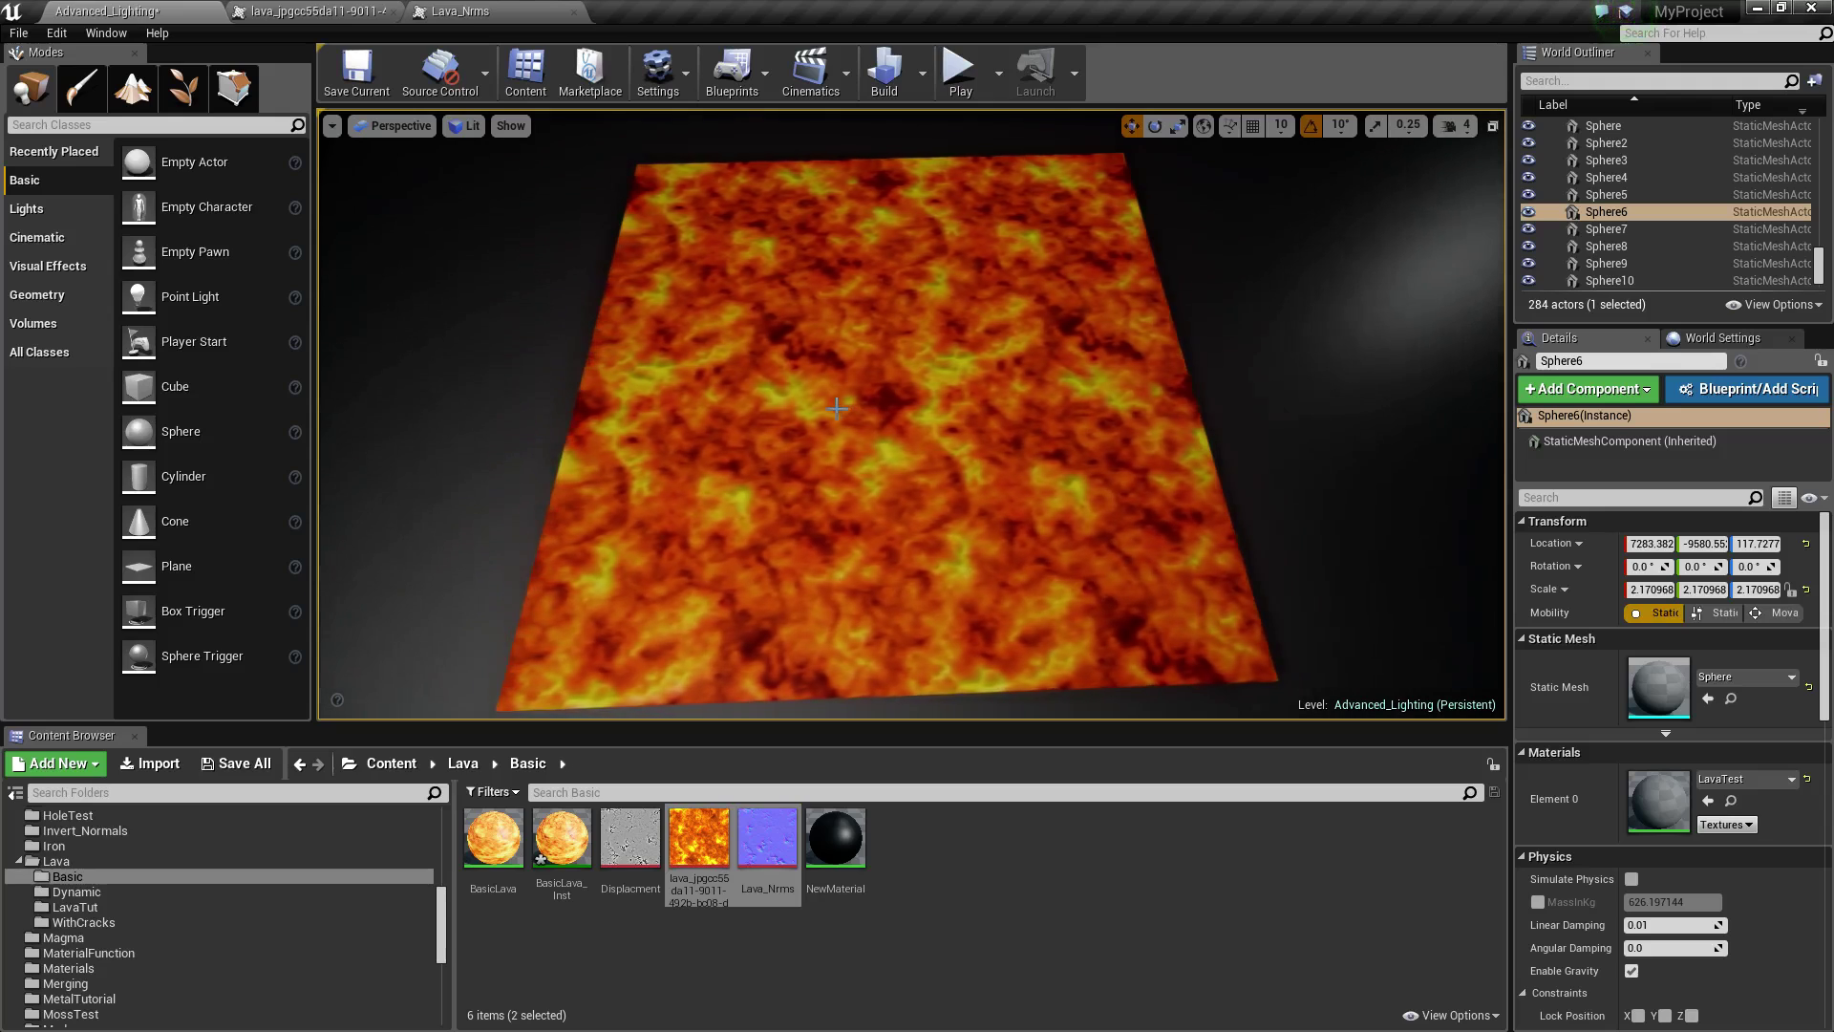
- Return to the LavaTest material by opening it from the LavaTut folder
click(691, 919)
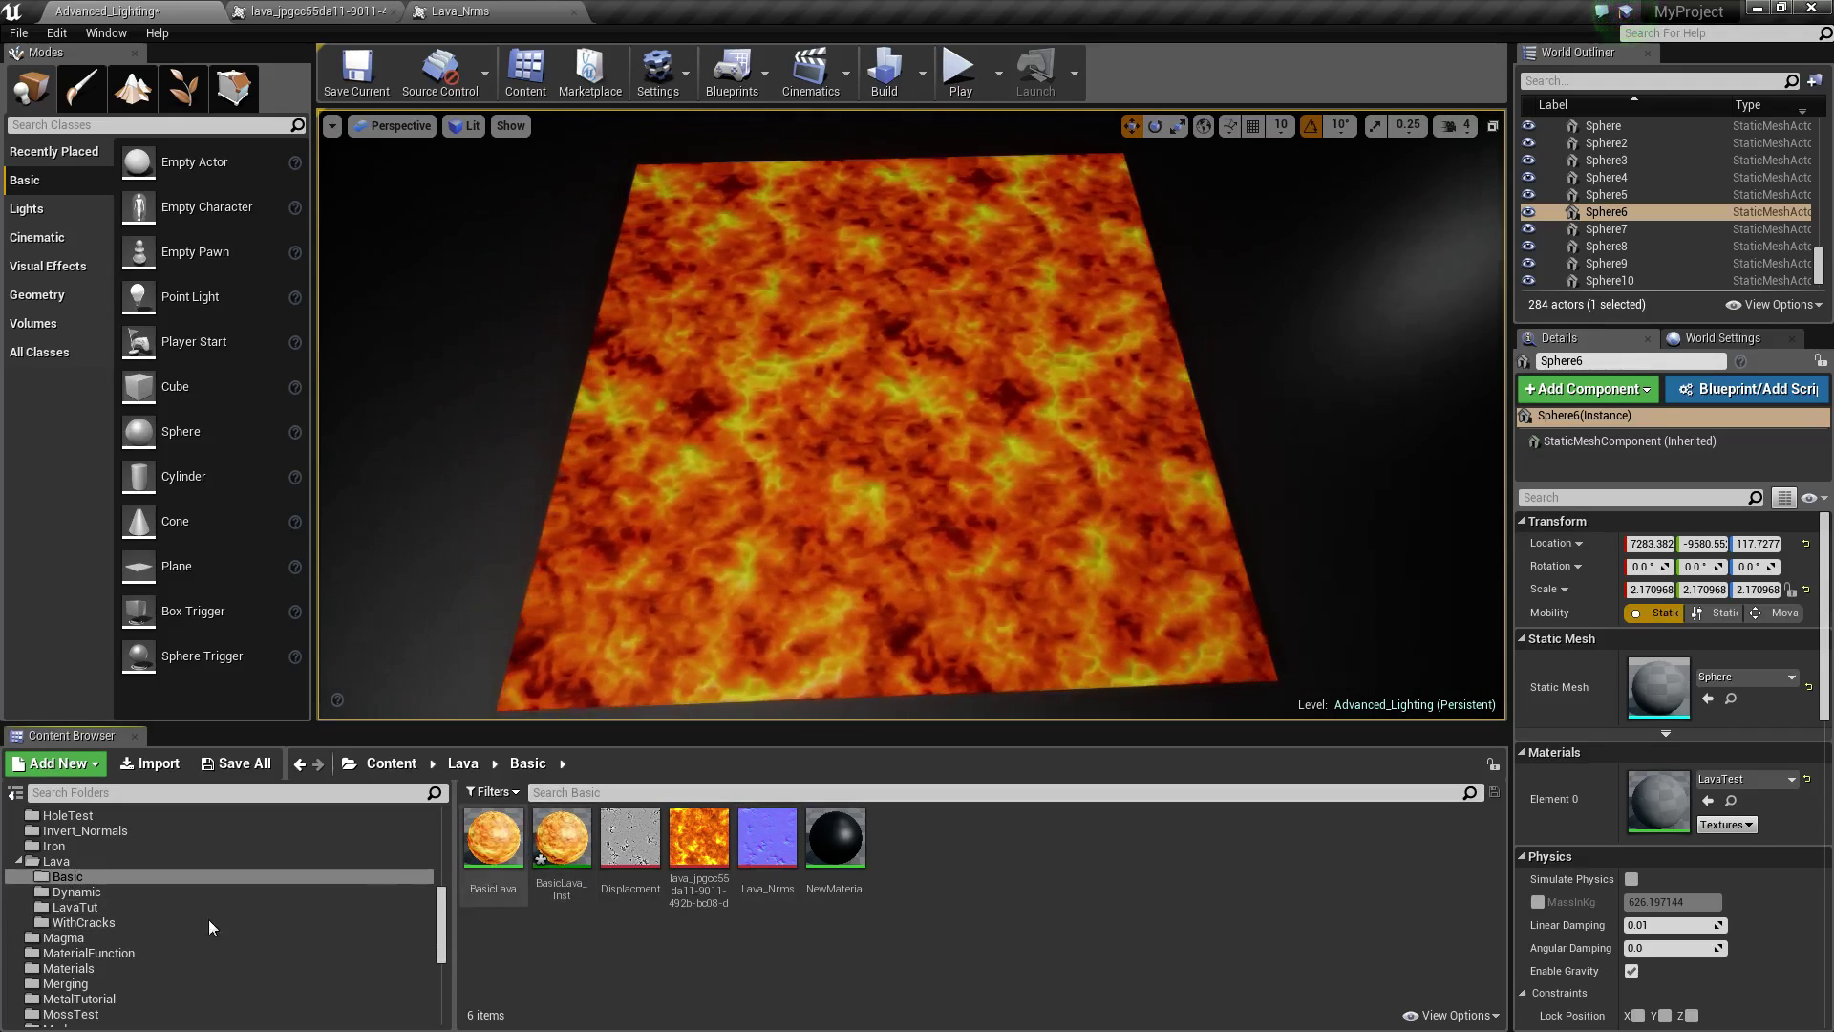
click(132, 906)
click(499, 840)
double_click(497, 839)
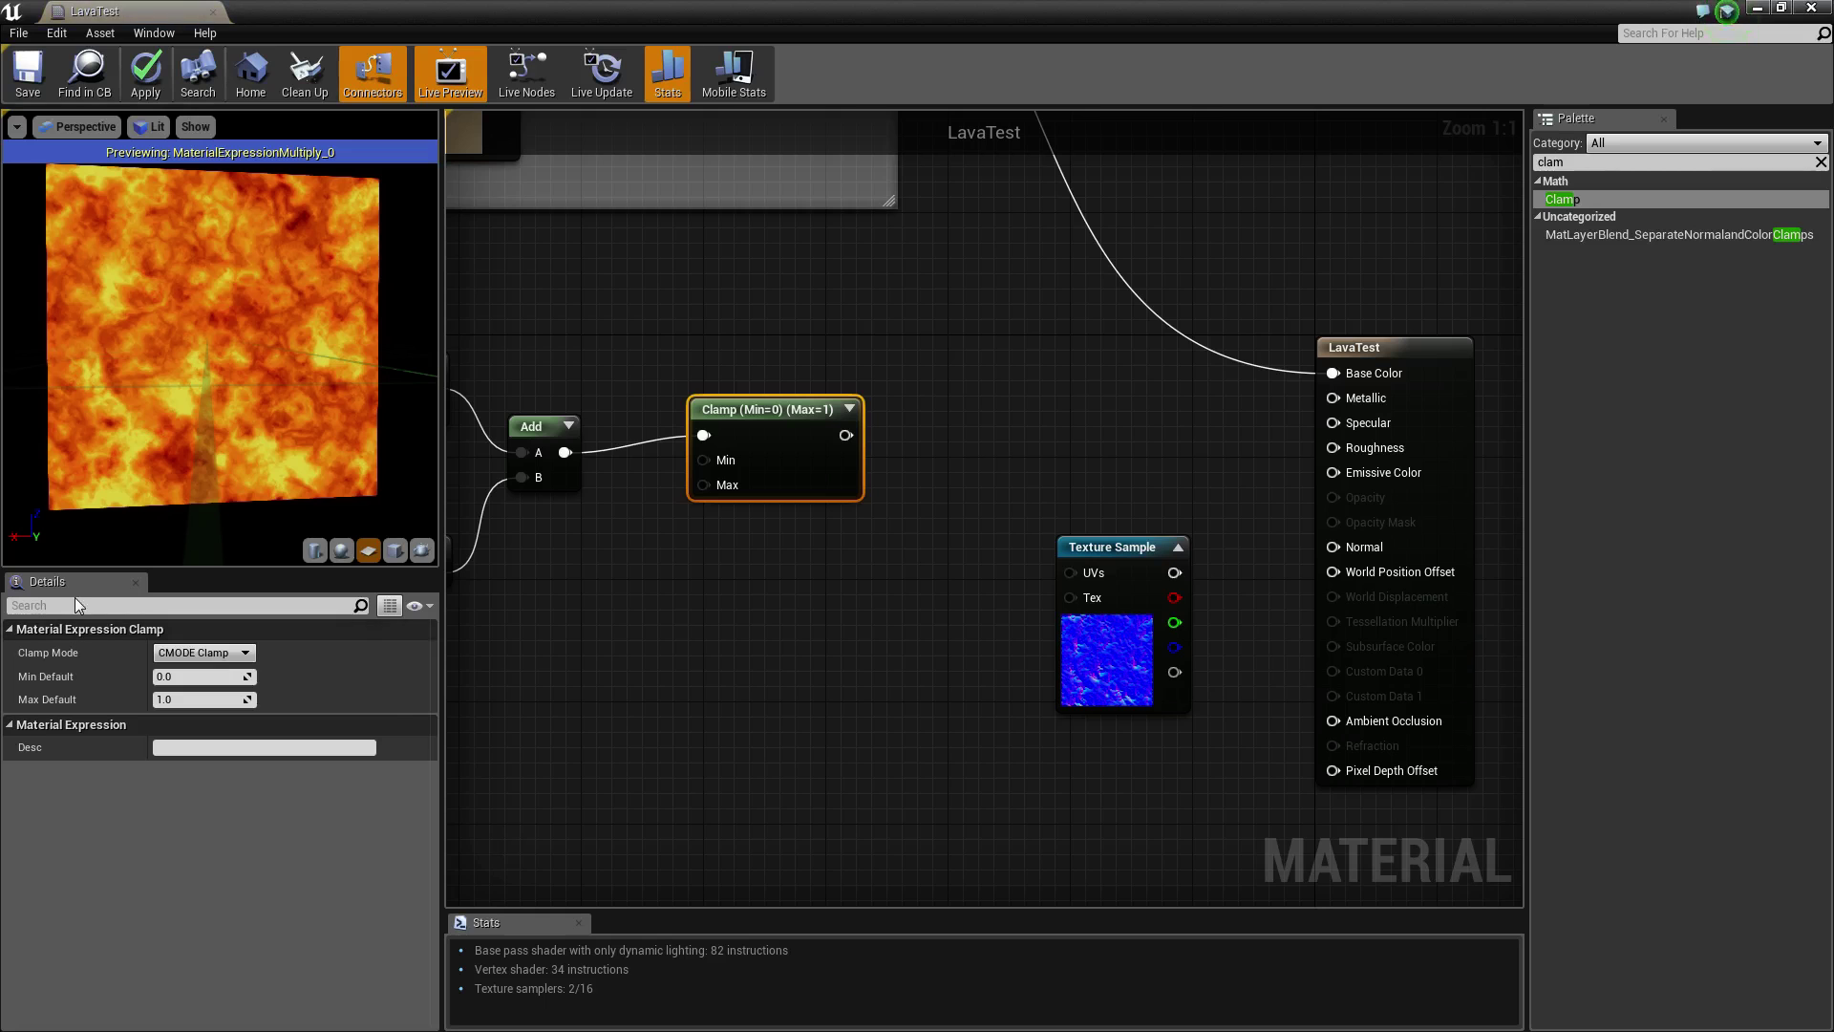
- Find the Time node in the node library and place it below the Thick parameter
right_drag(702, 612, 1513, 184)
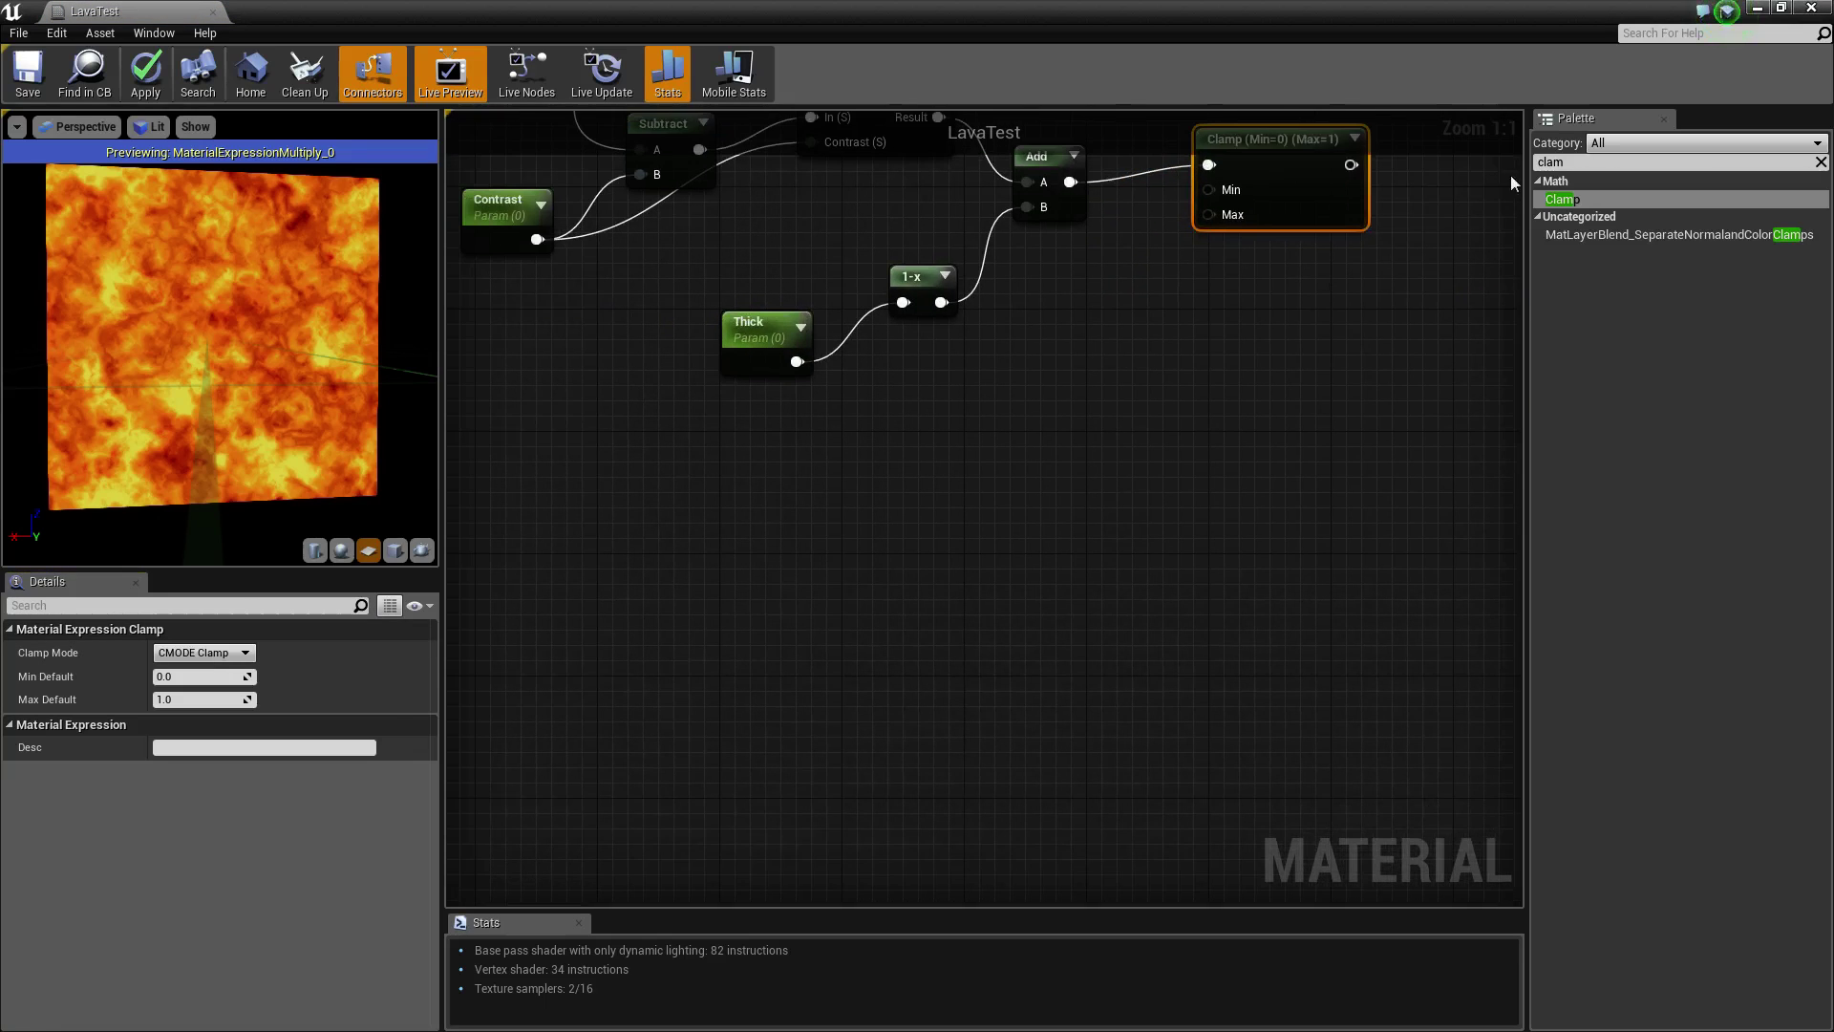
click(1600, 162)
text(Time)
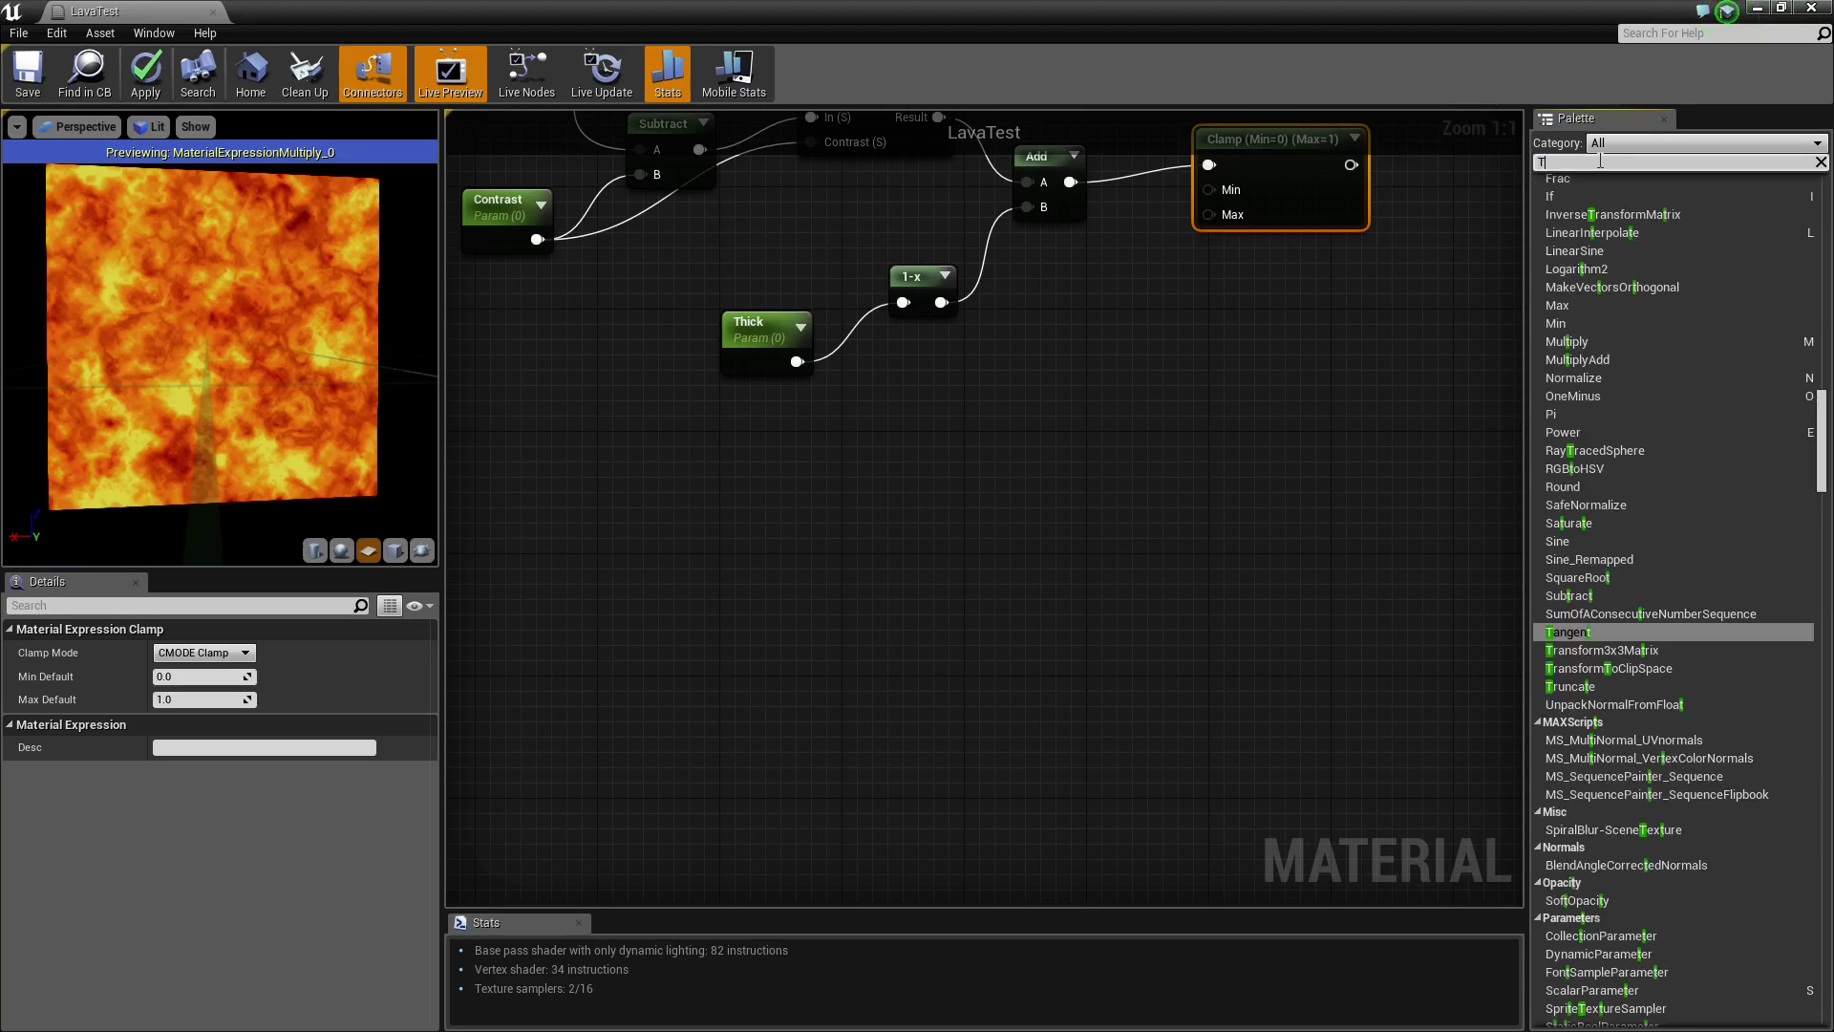
click(1559, 216)
drag(782, 544, 754, 571)
- Place a Sine node next to Time and set its period to 5
click(1604, 161)
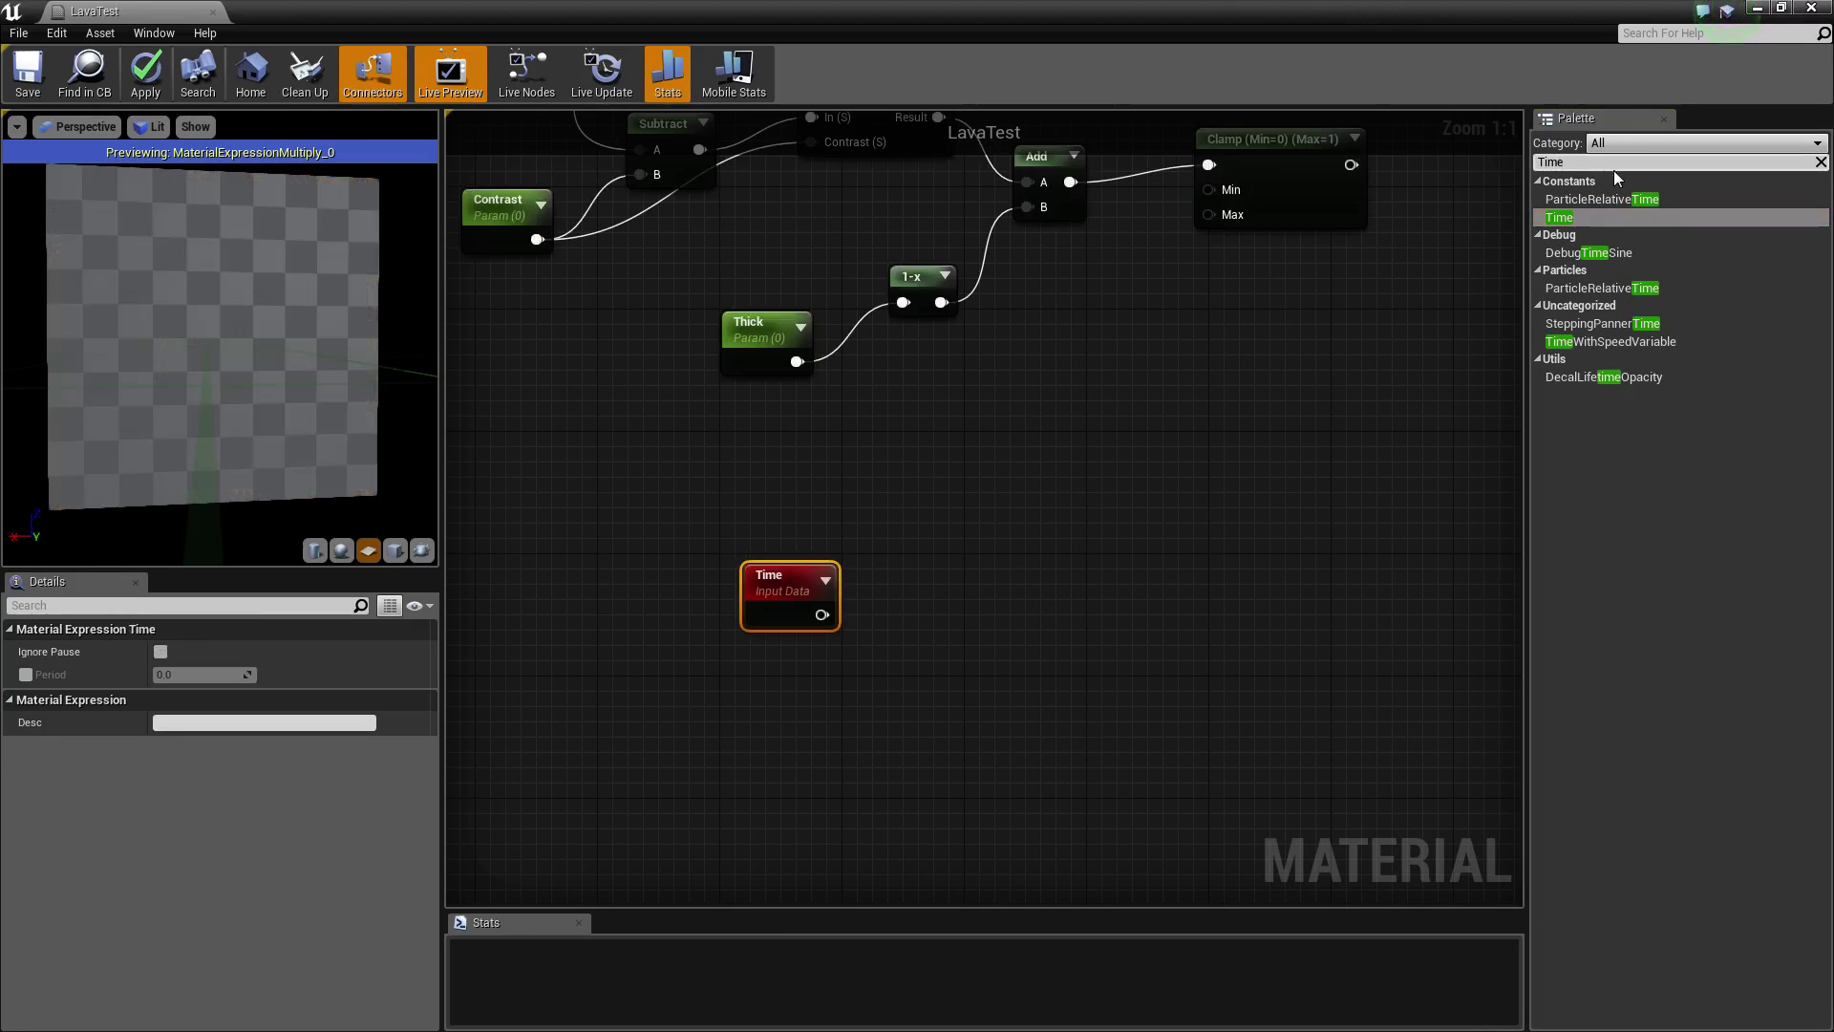
text(Sine)
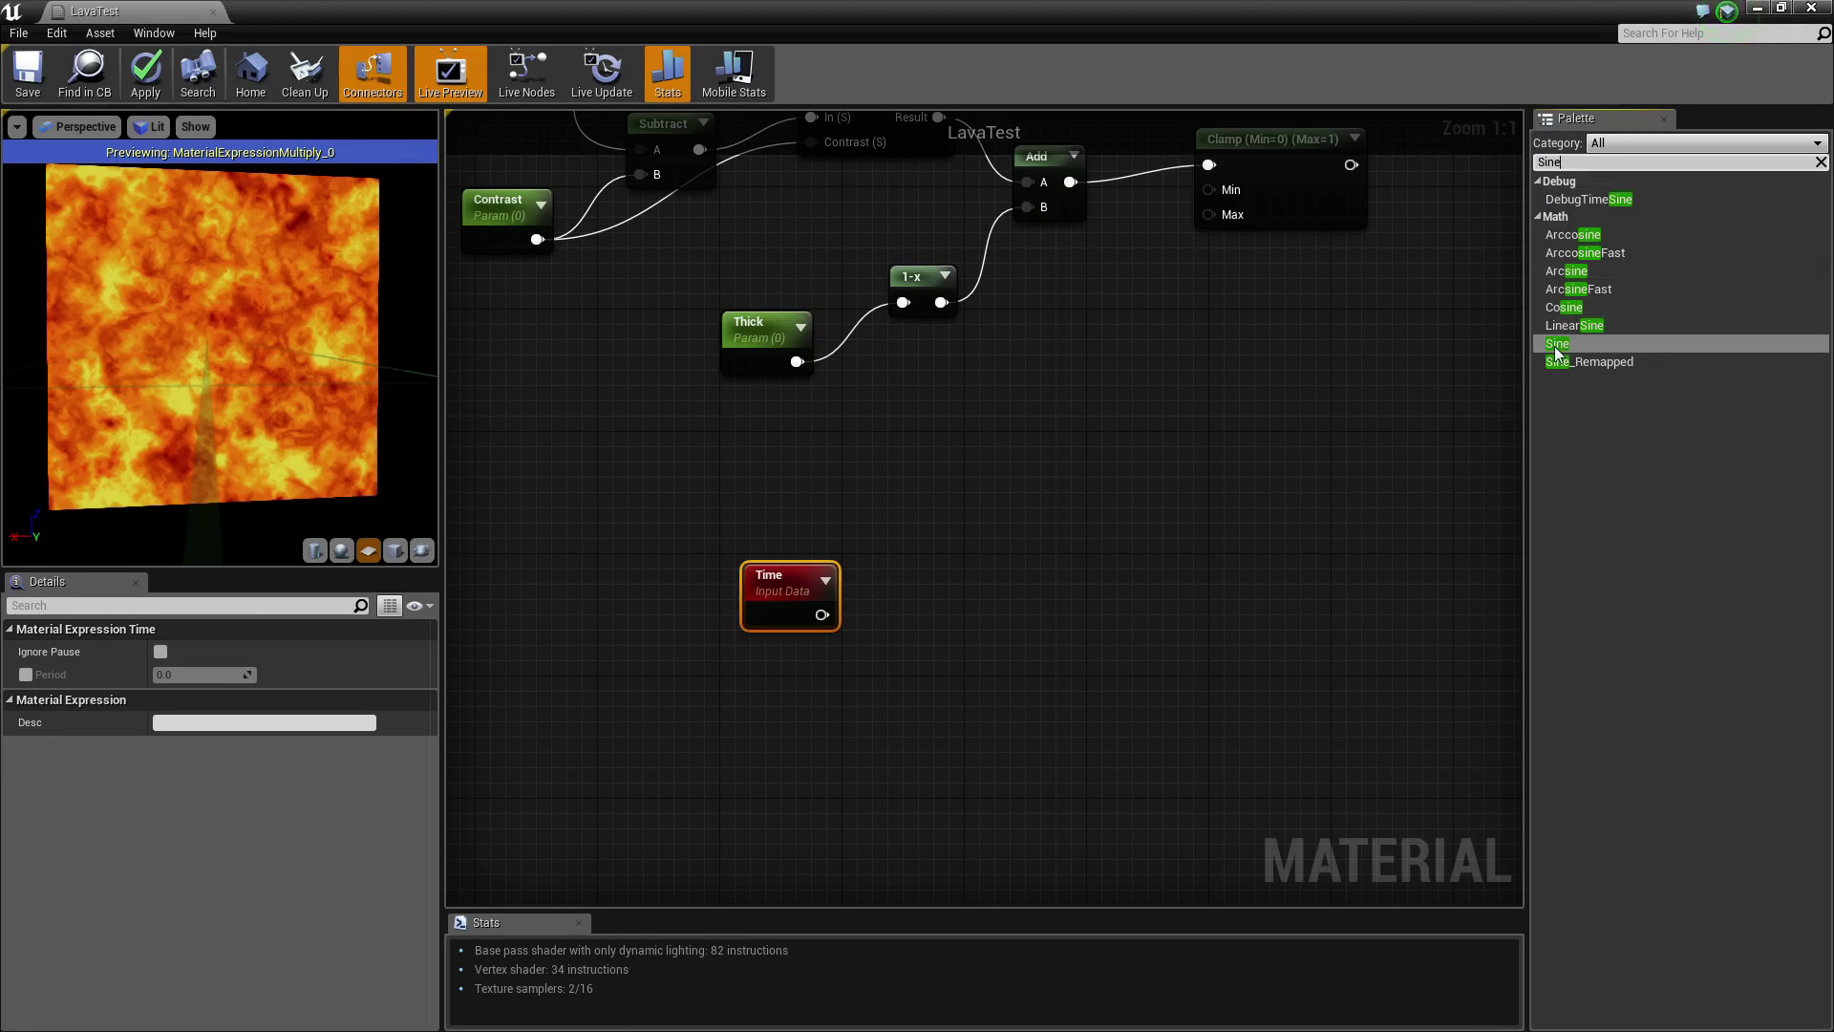
drag(1557, 344, 958, 618)
drag(793, 578, 649, 661)
drag(992, 628, 772, 674)
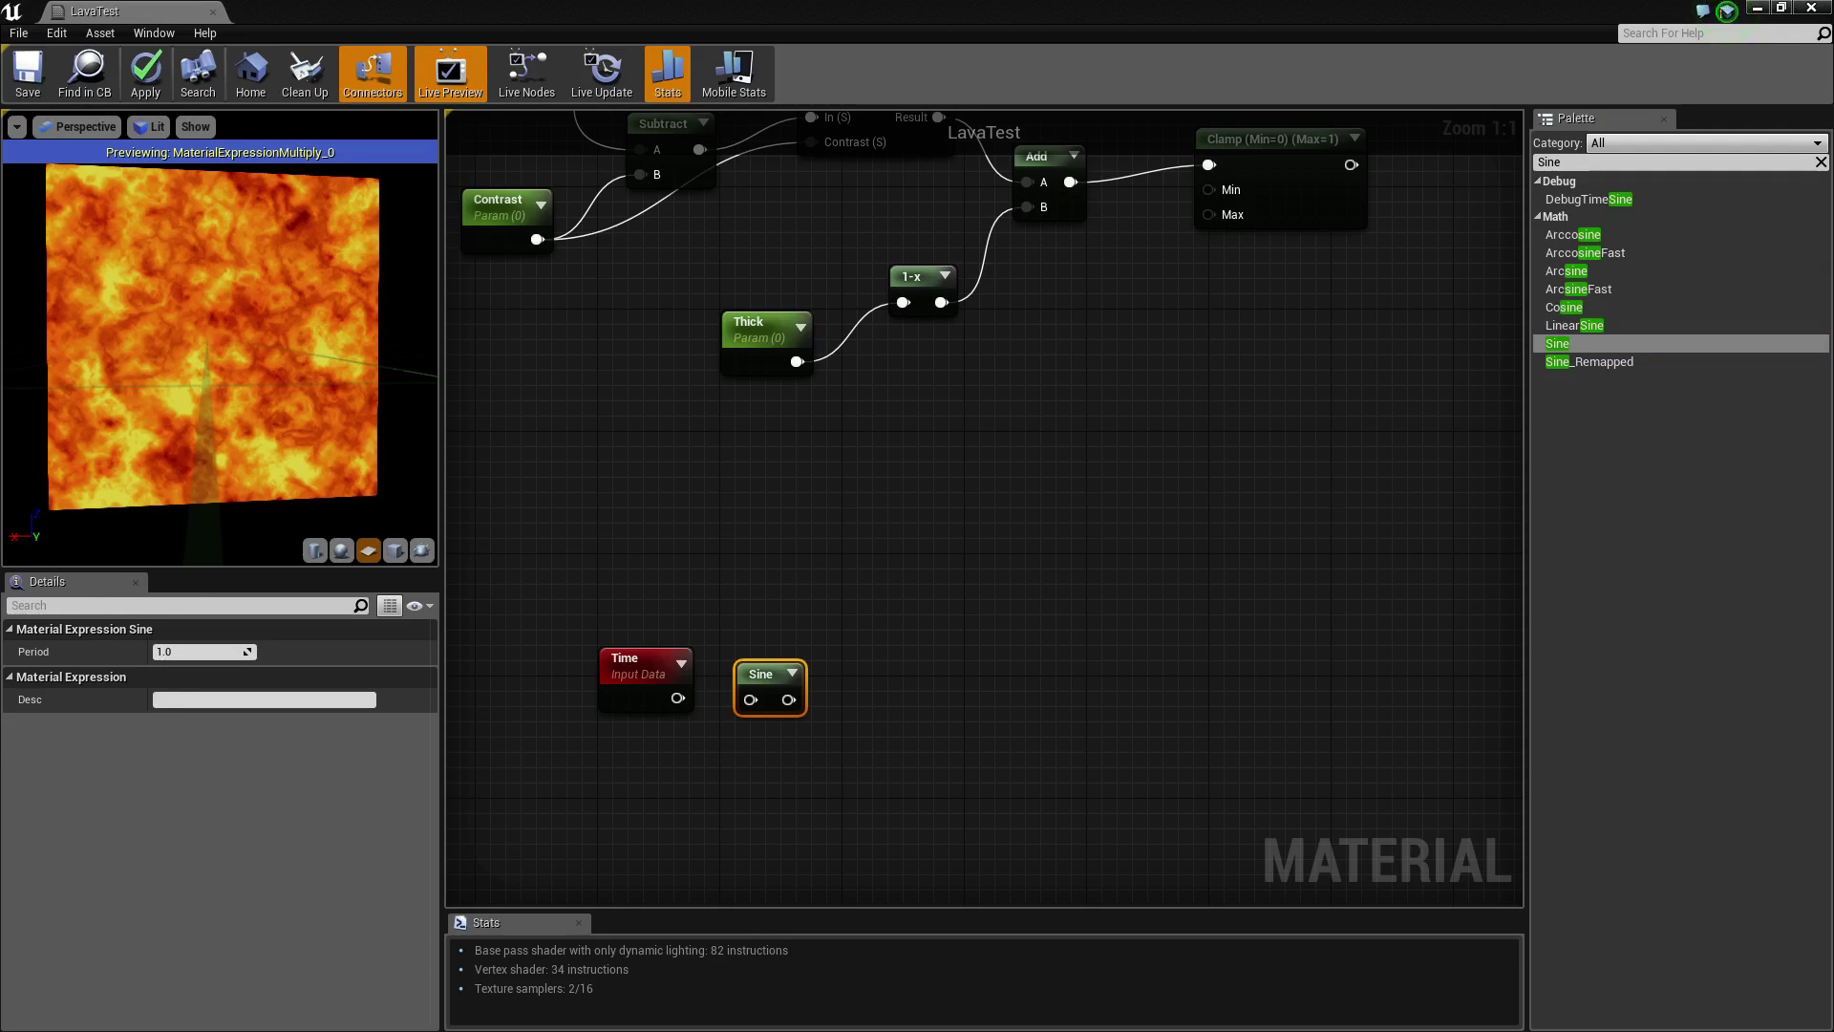
click(243, 651)
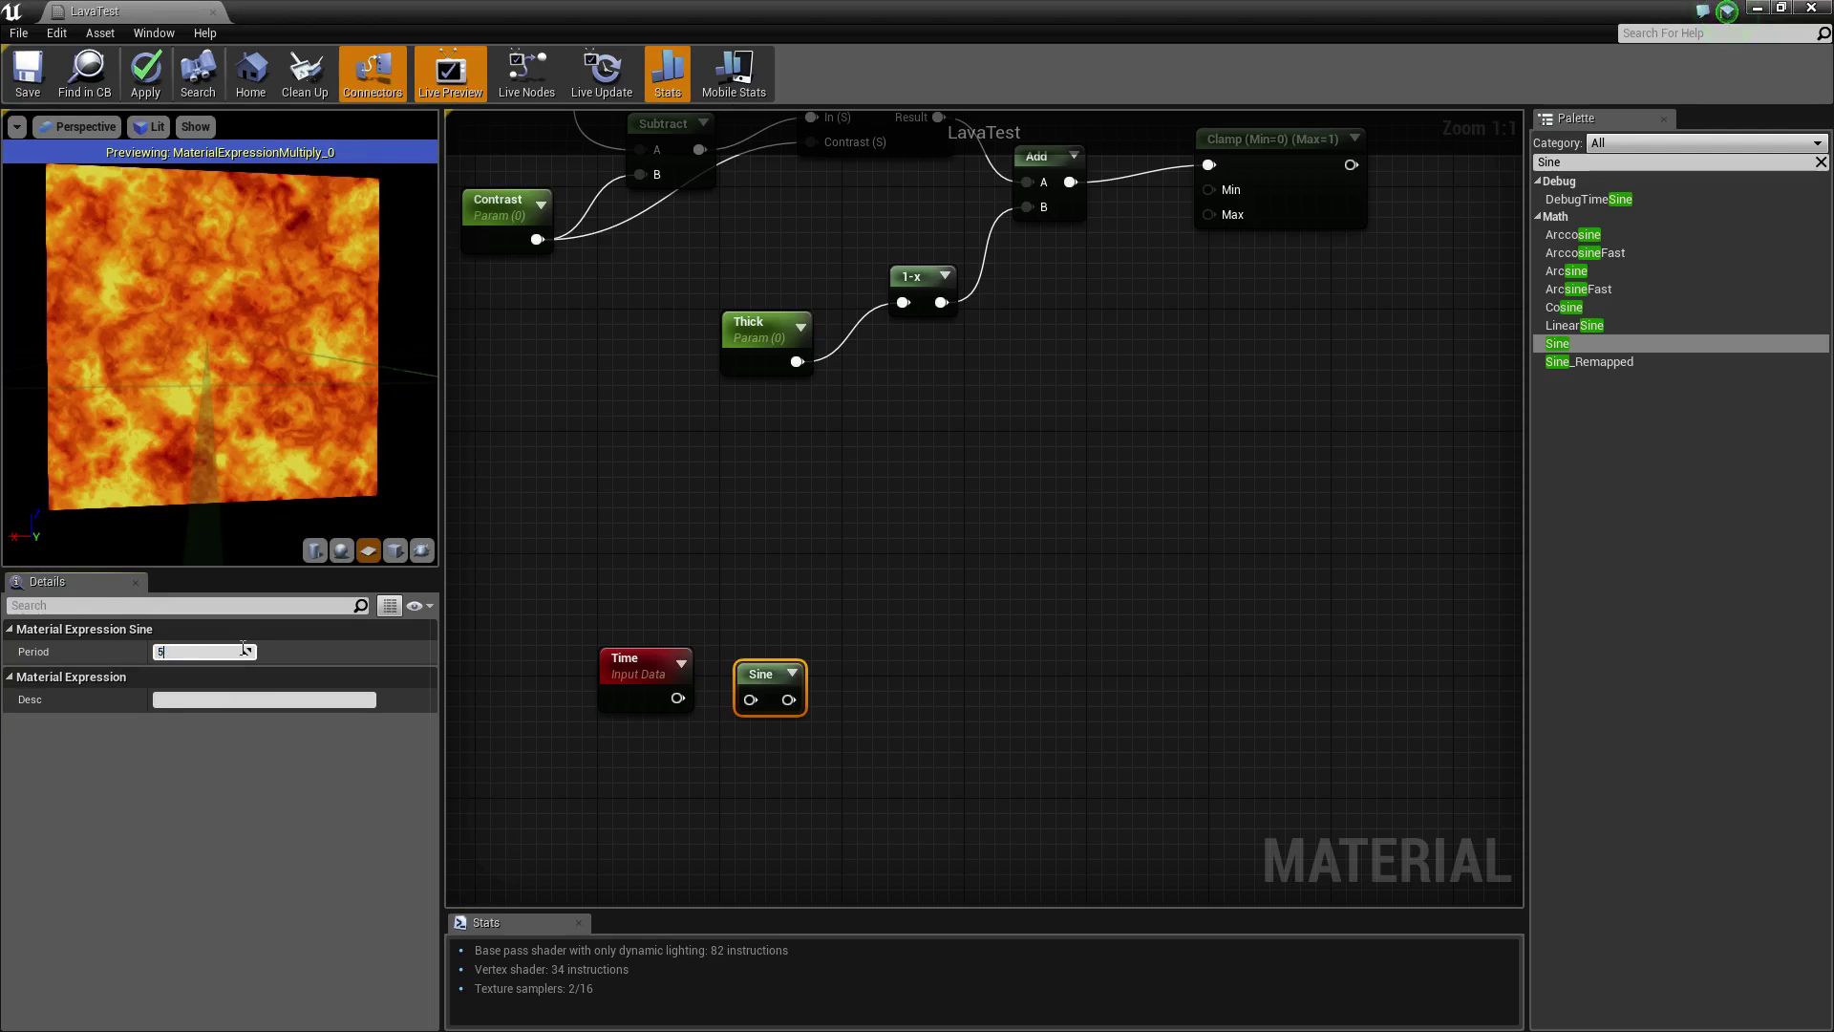
key(Return)
- Chain Time through Sine into the A input of a new Add node placed after Sine
drag(681, 700, 894, 702)
key(a)
click(877, 661)
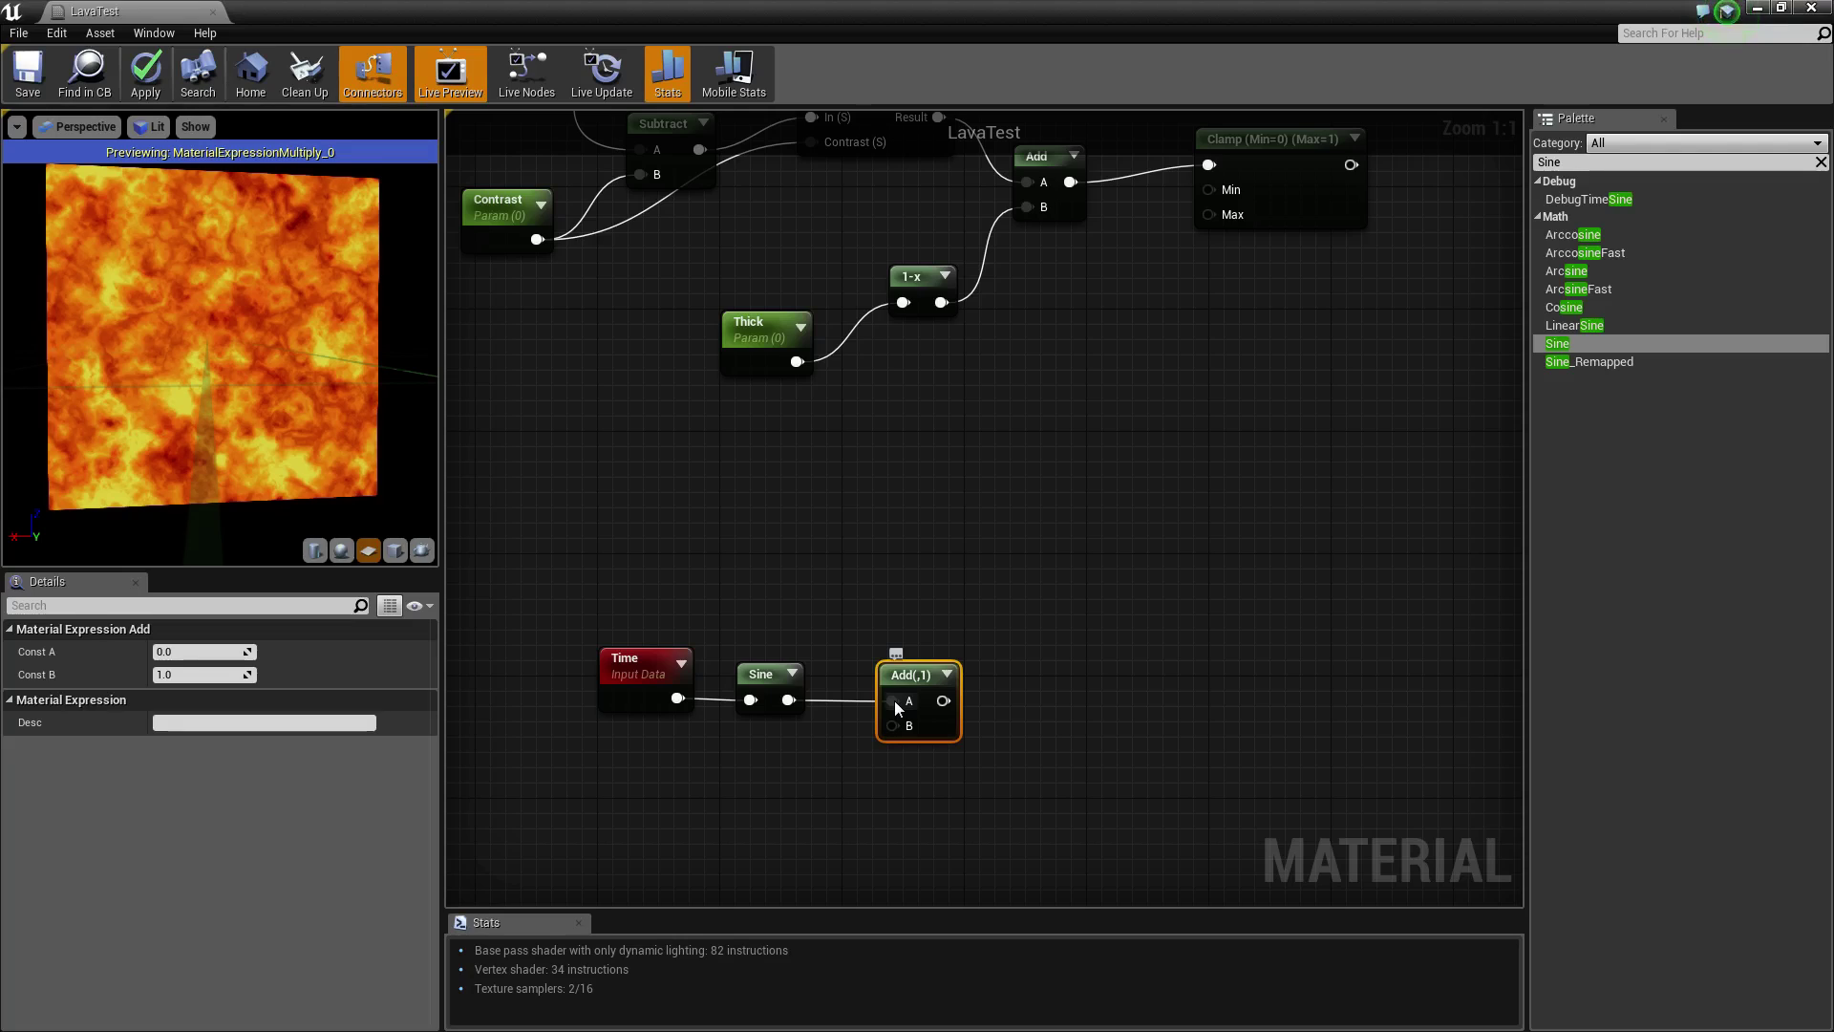
click(1069, 625)
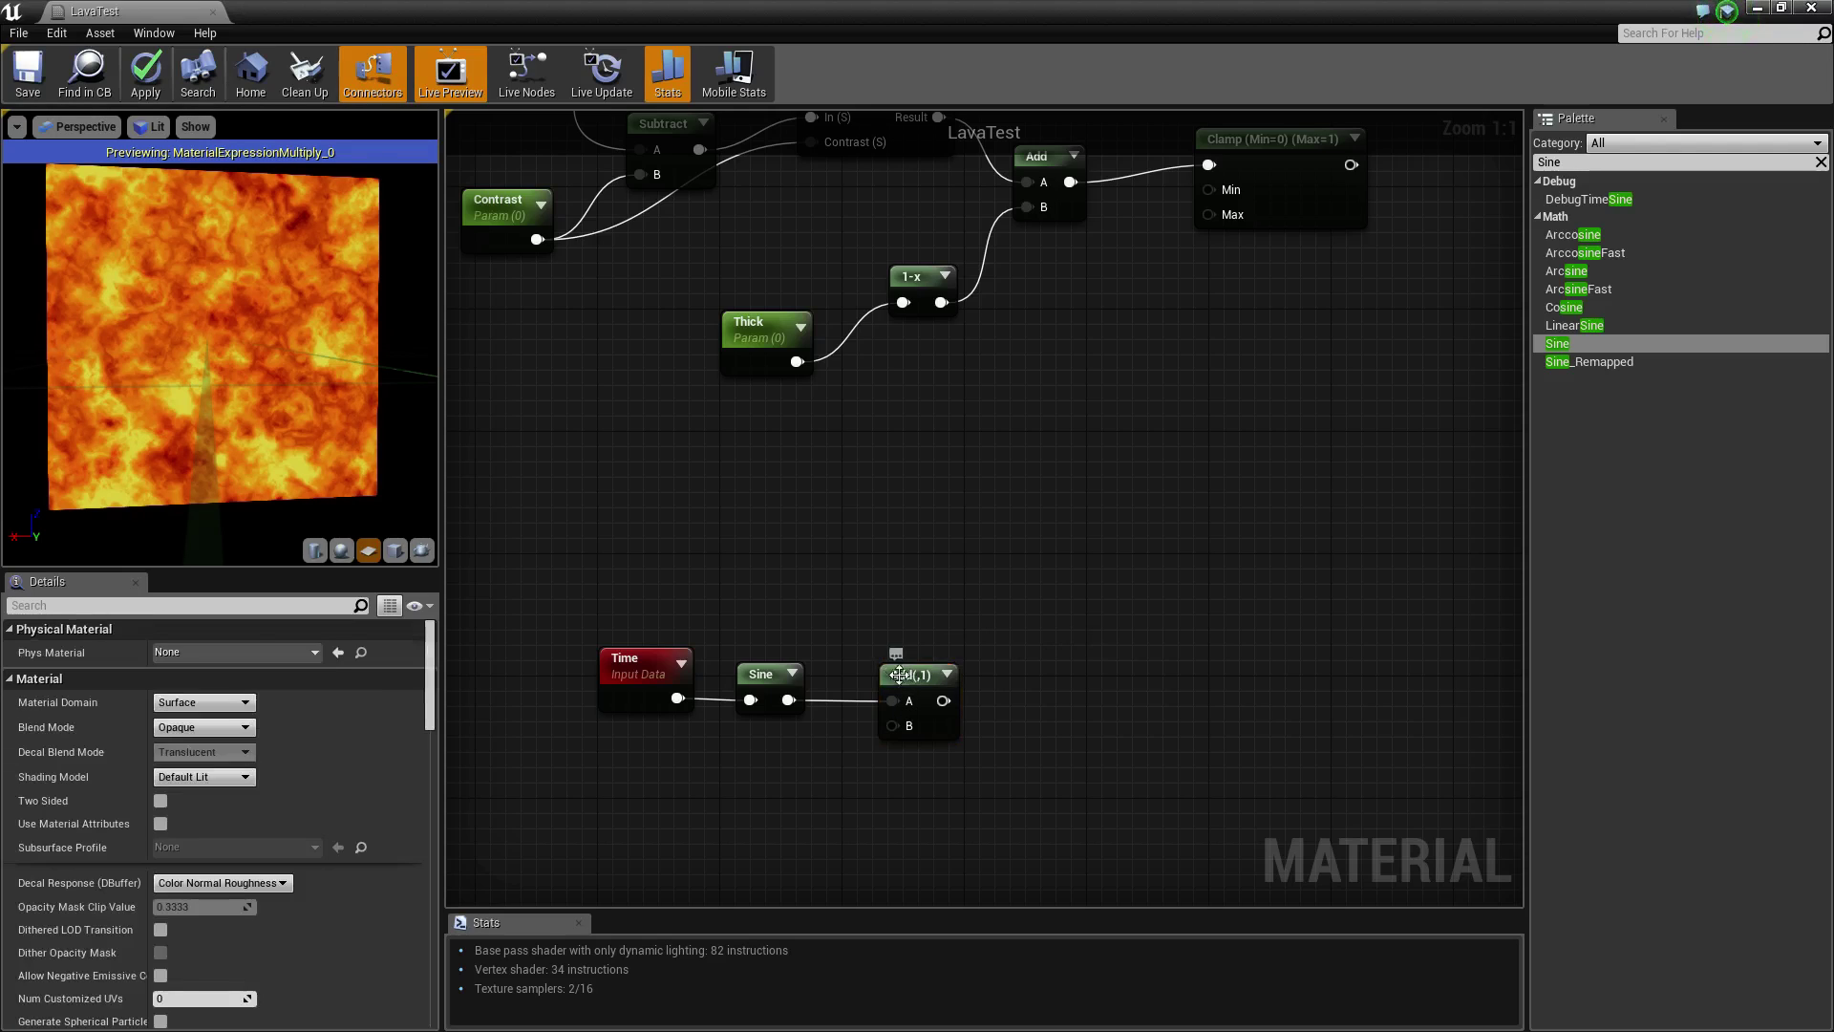
drag(916, 675, 926, 658)
click(984, 675)
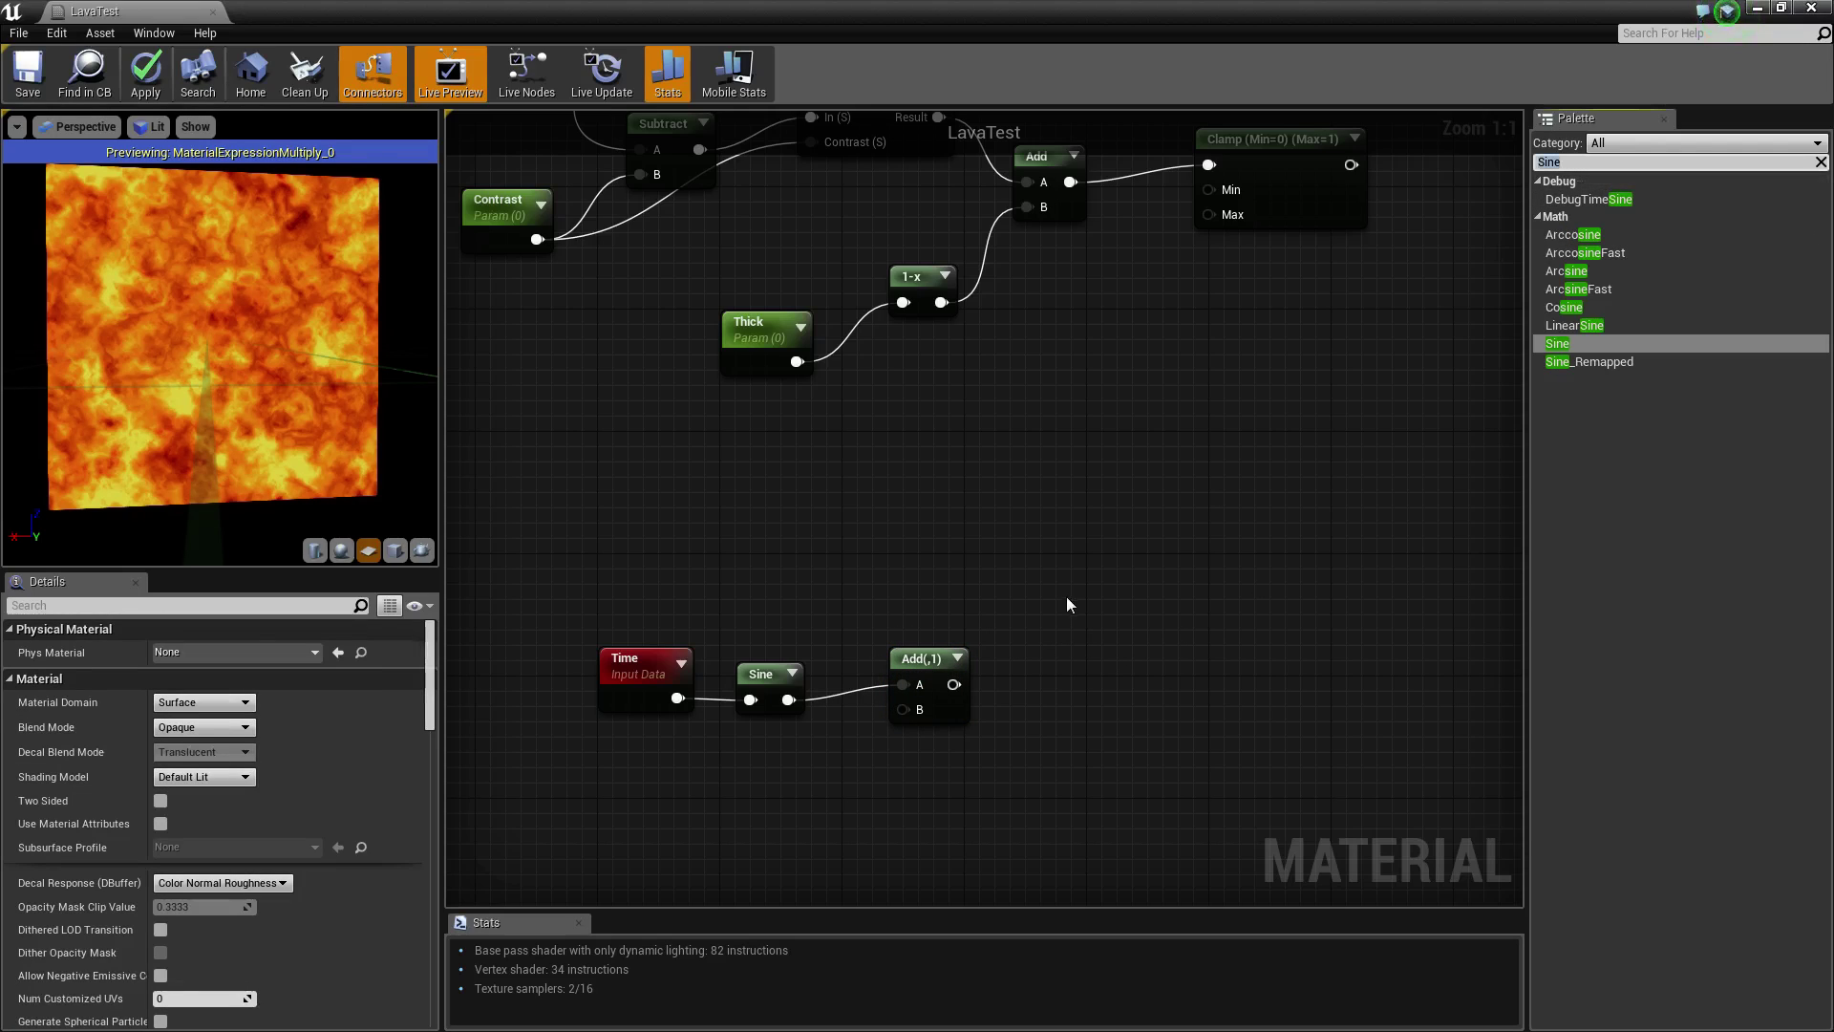
- Place a Divide node after the Add that follows Sine and connect the Add output to its A input
key(BackSpace)
key(BackSpace)
key(BackSpace)
key(BackSpace)
text(dd)
click(1062, 537)
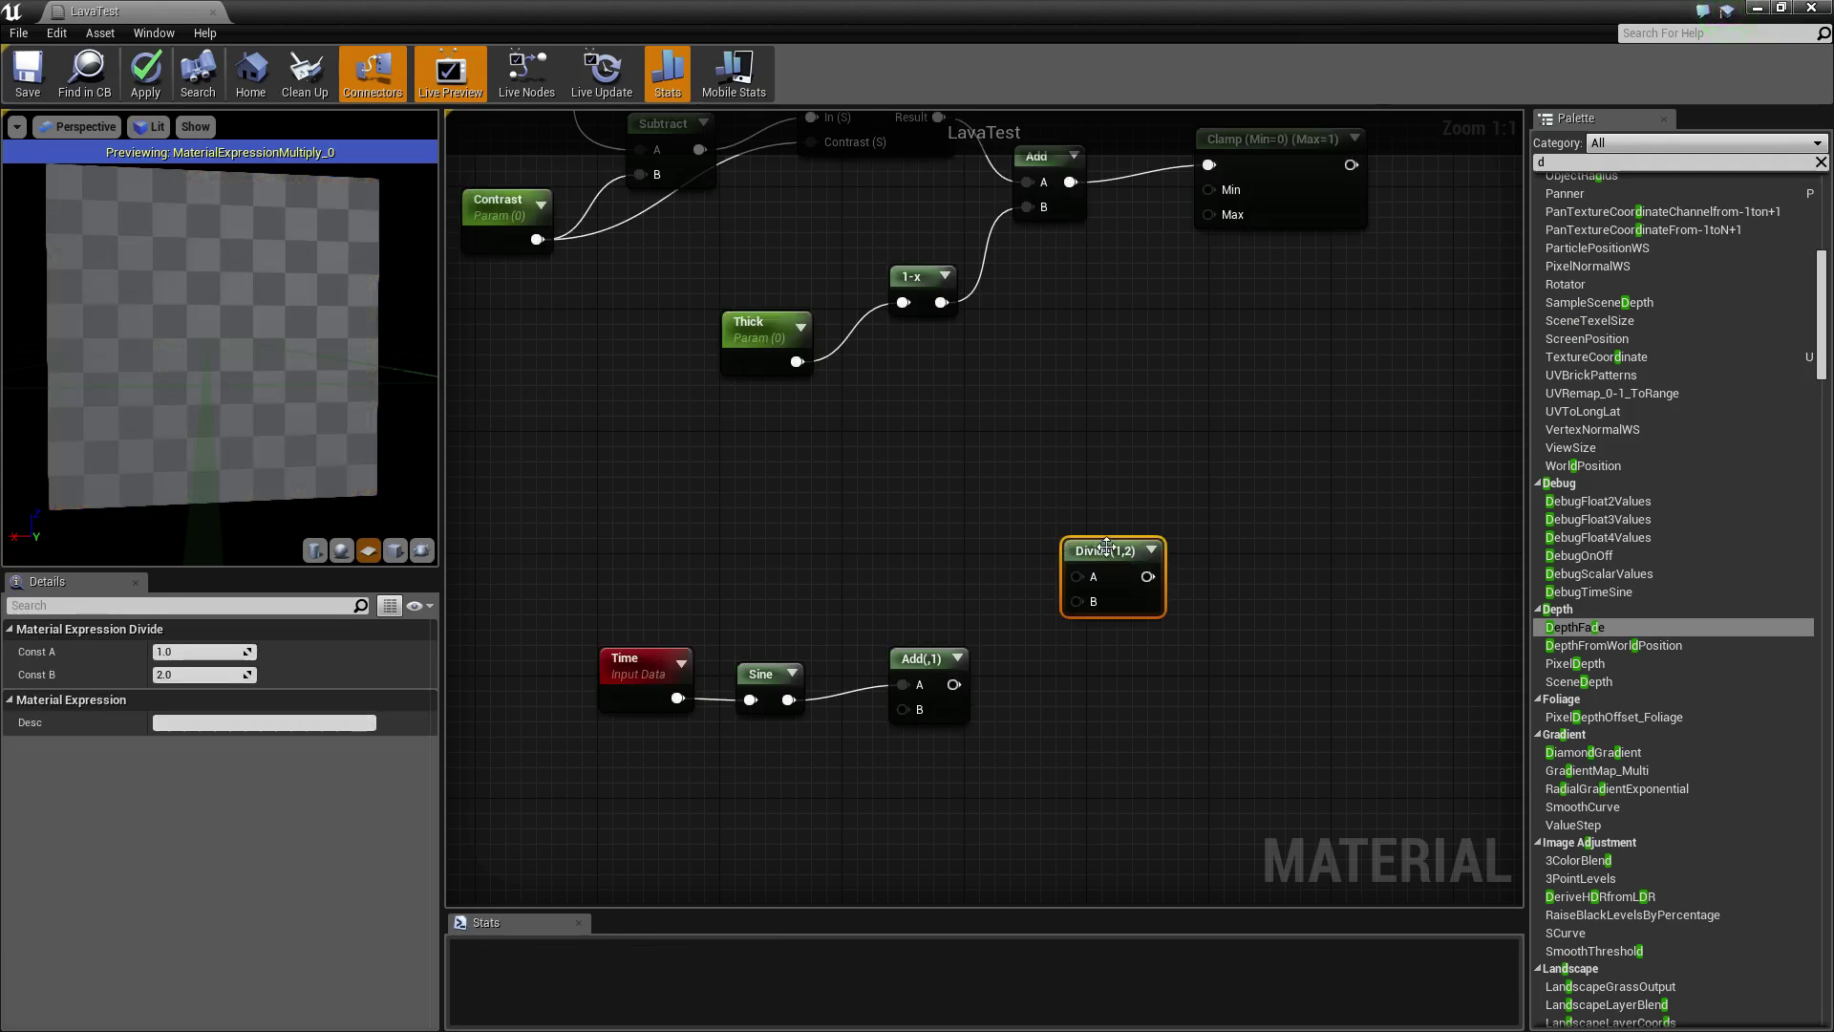
drag(1097, 542, 1055, 668)
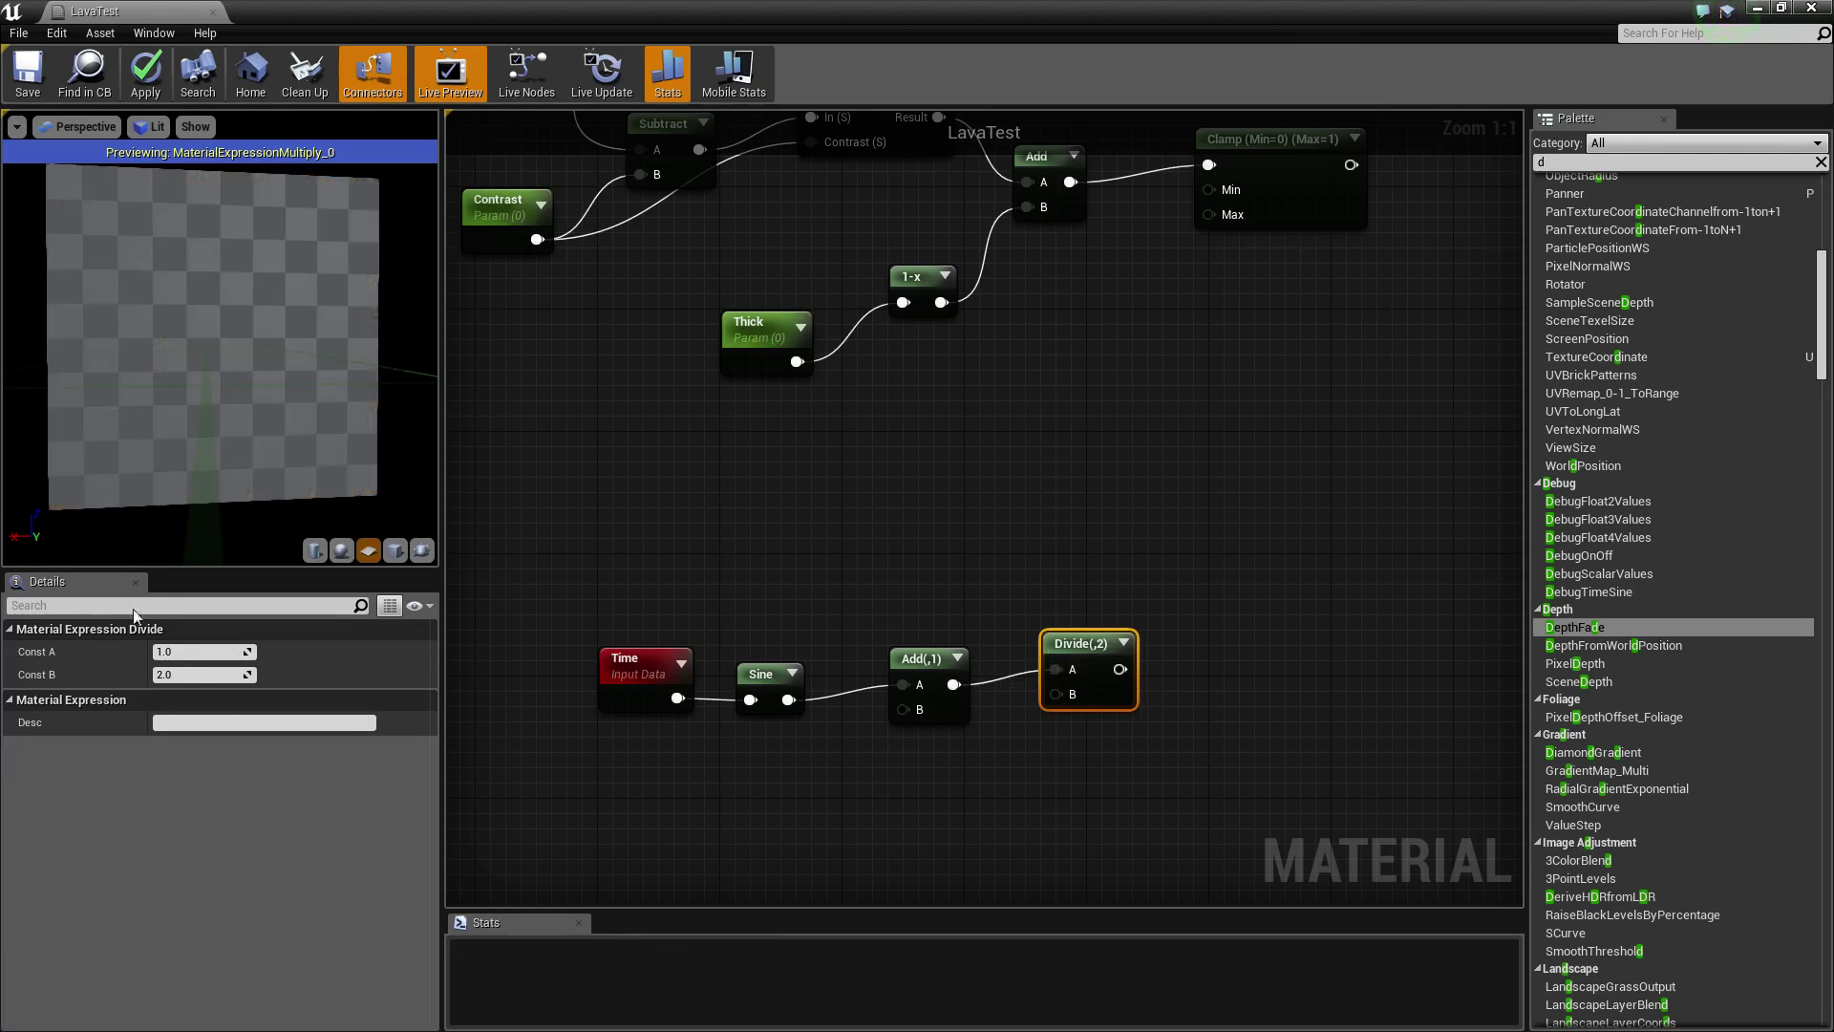
click(1273, 622)
- Place a second Add node after Divide, connect Divide to its A input and set Const B to 0.5
right_drag(1232, 617, 1123, 607)
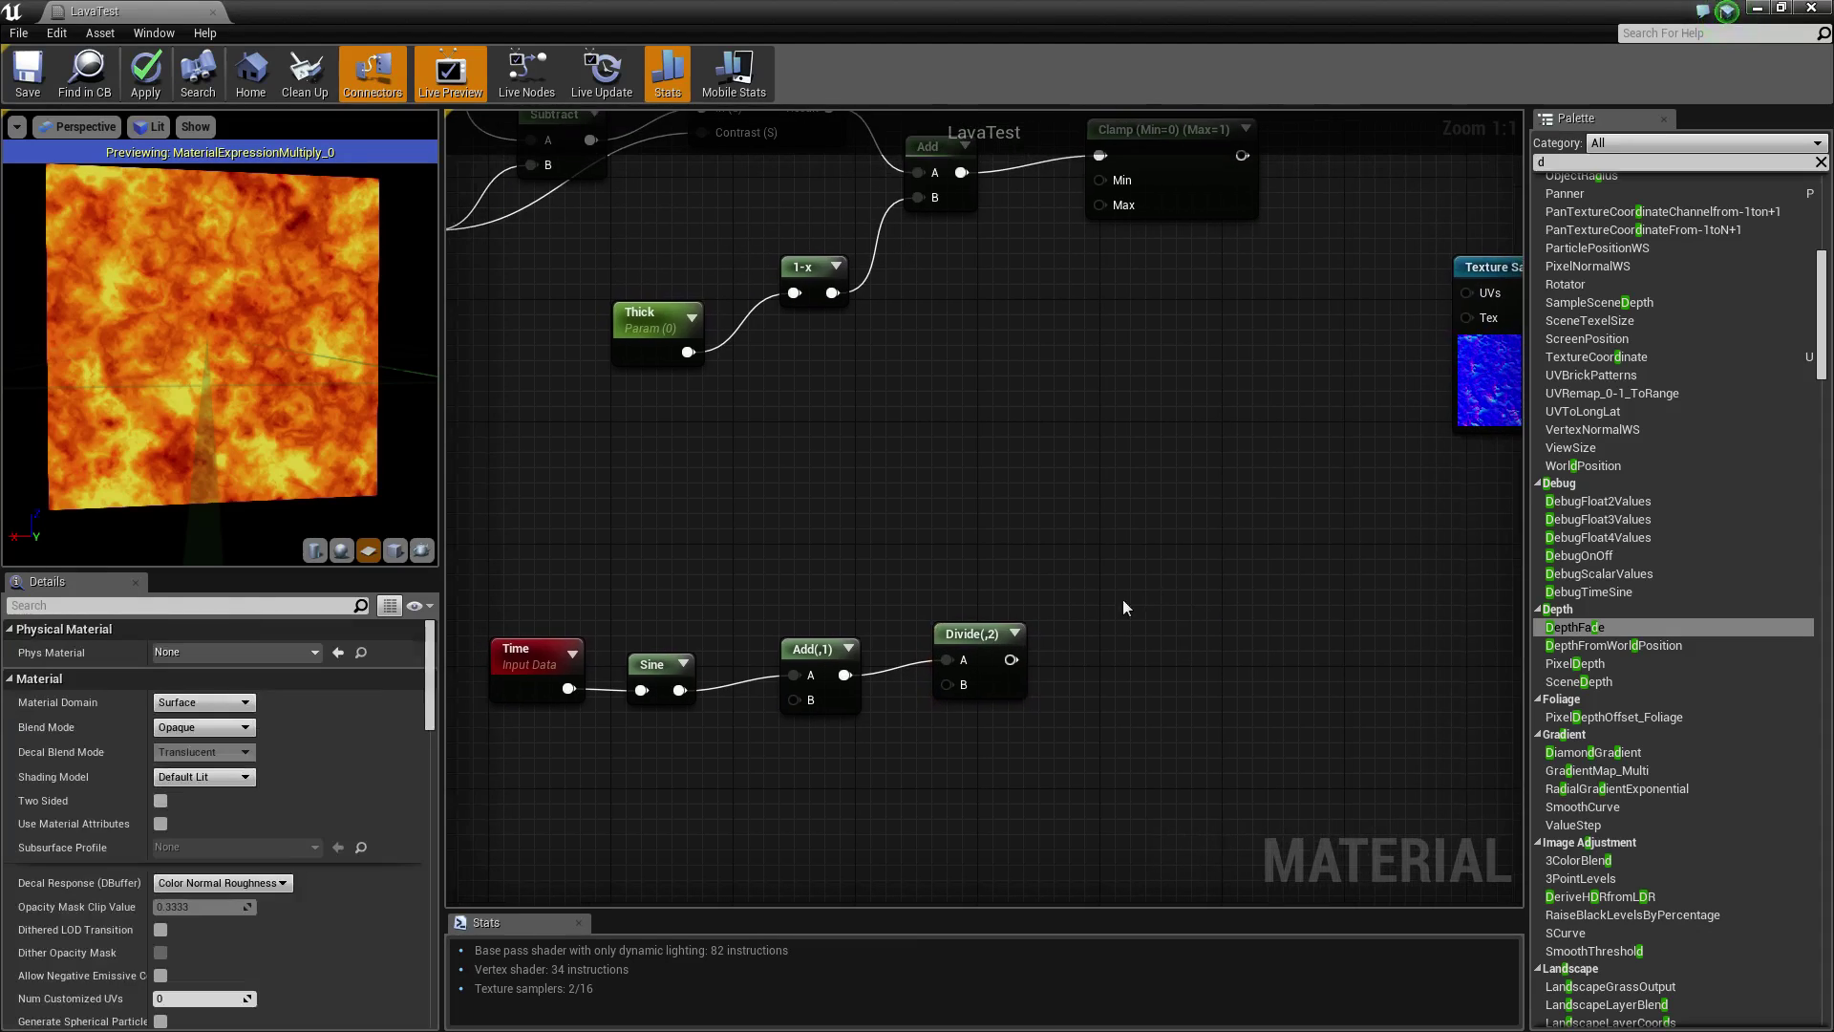
click(1111, 590)
drag(1146, 589, 1146, 627)
drag(1011, 659, 1130, 659)
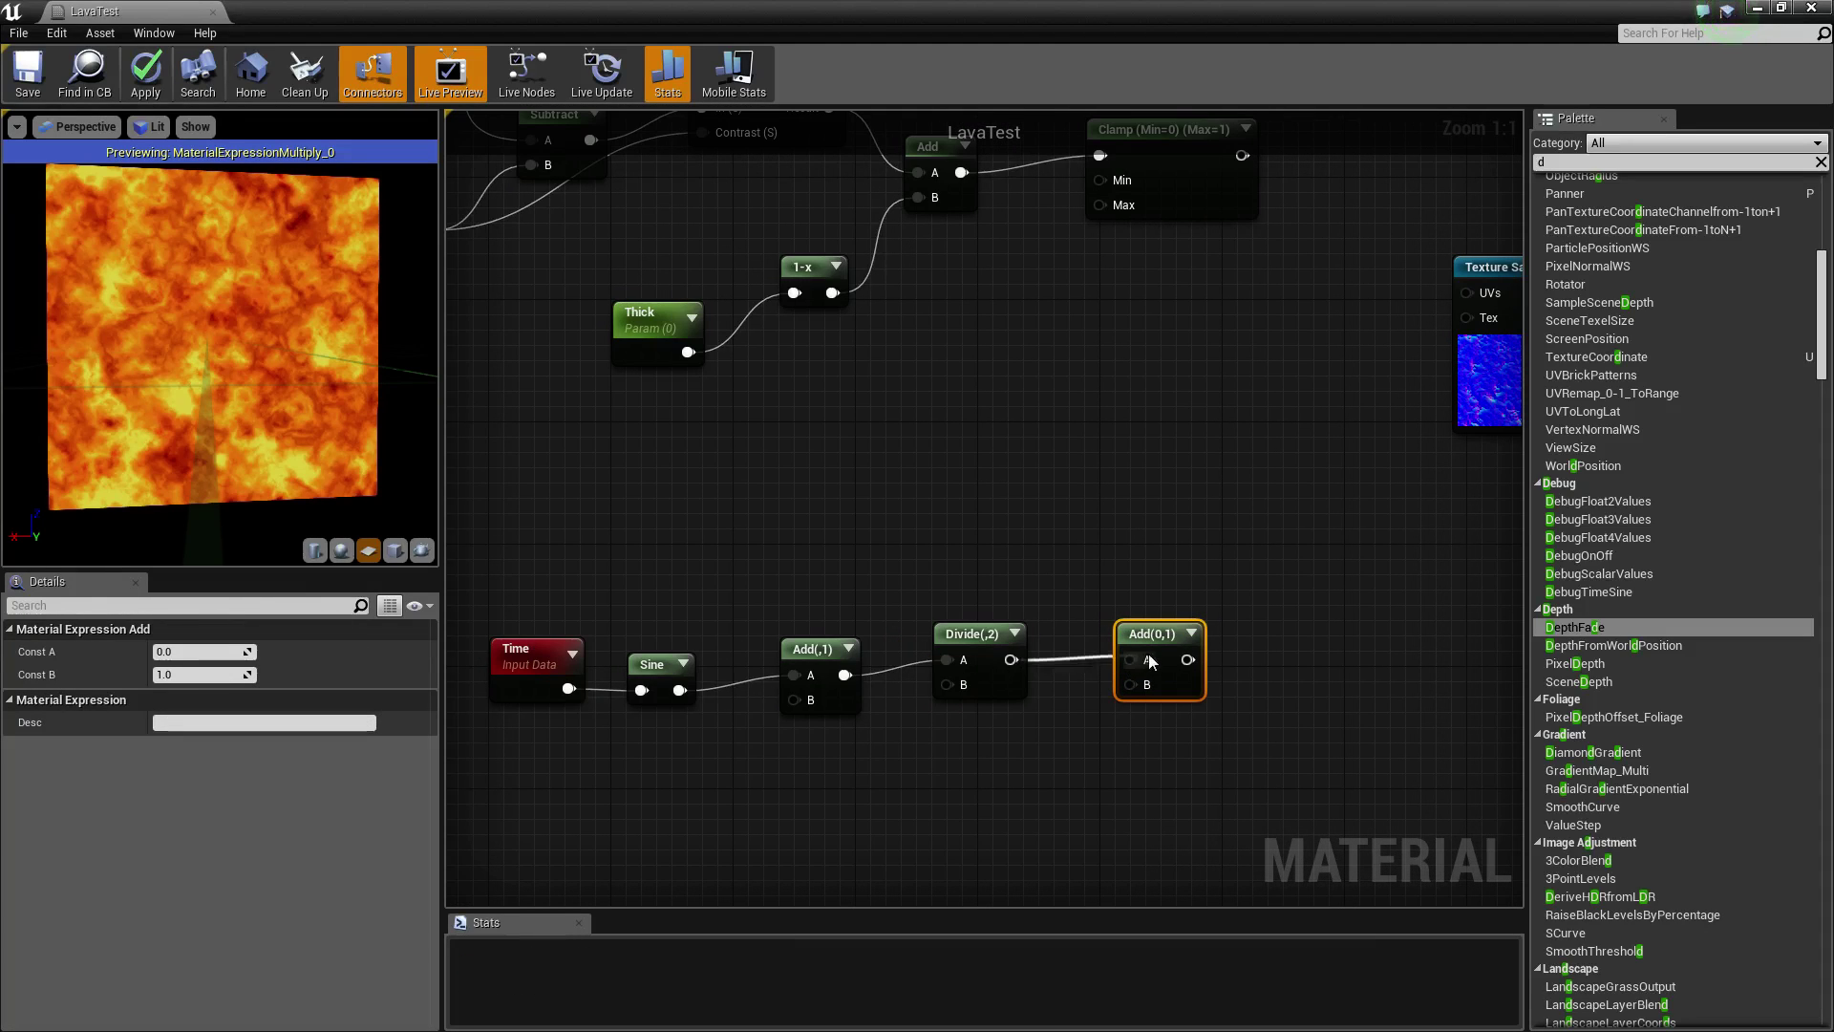
click(219, 673)
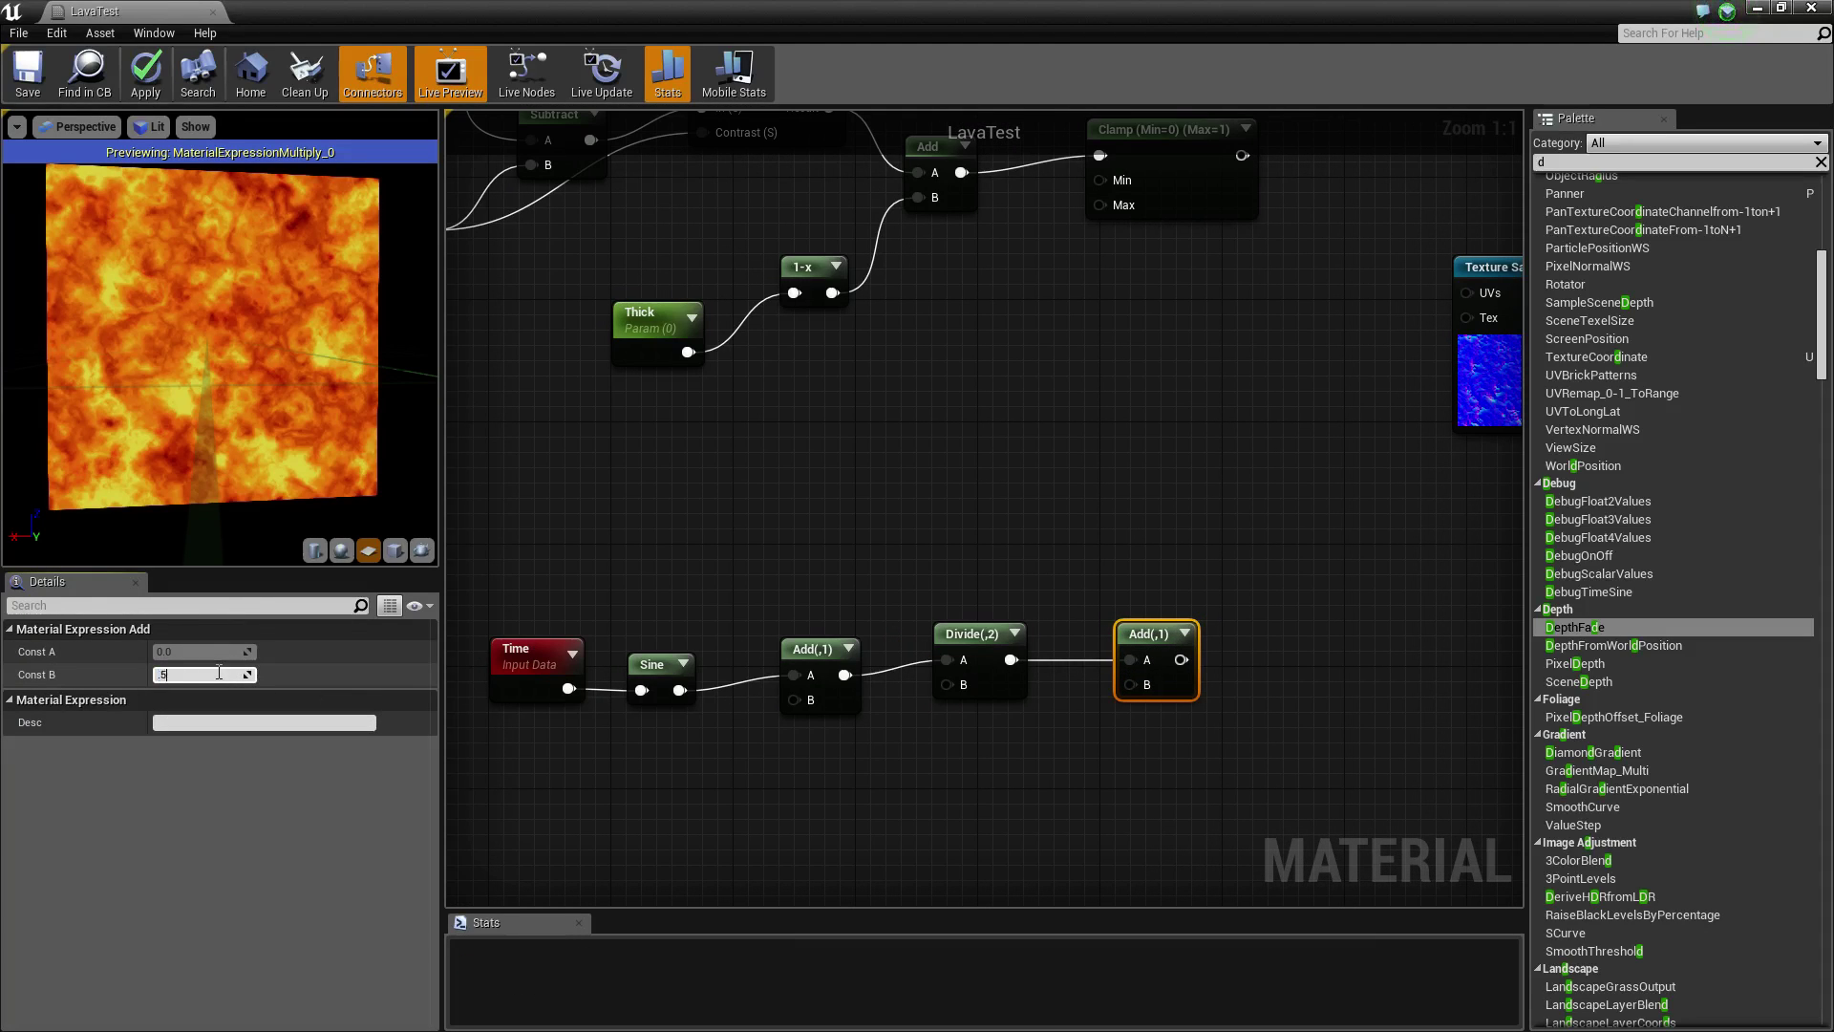
key(Return)
- Preview the output of the Add node that follows Divide on the preview plane
right_click(1159, 632)
click(1232, 652)
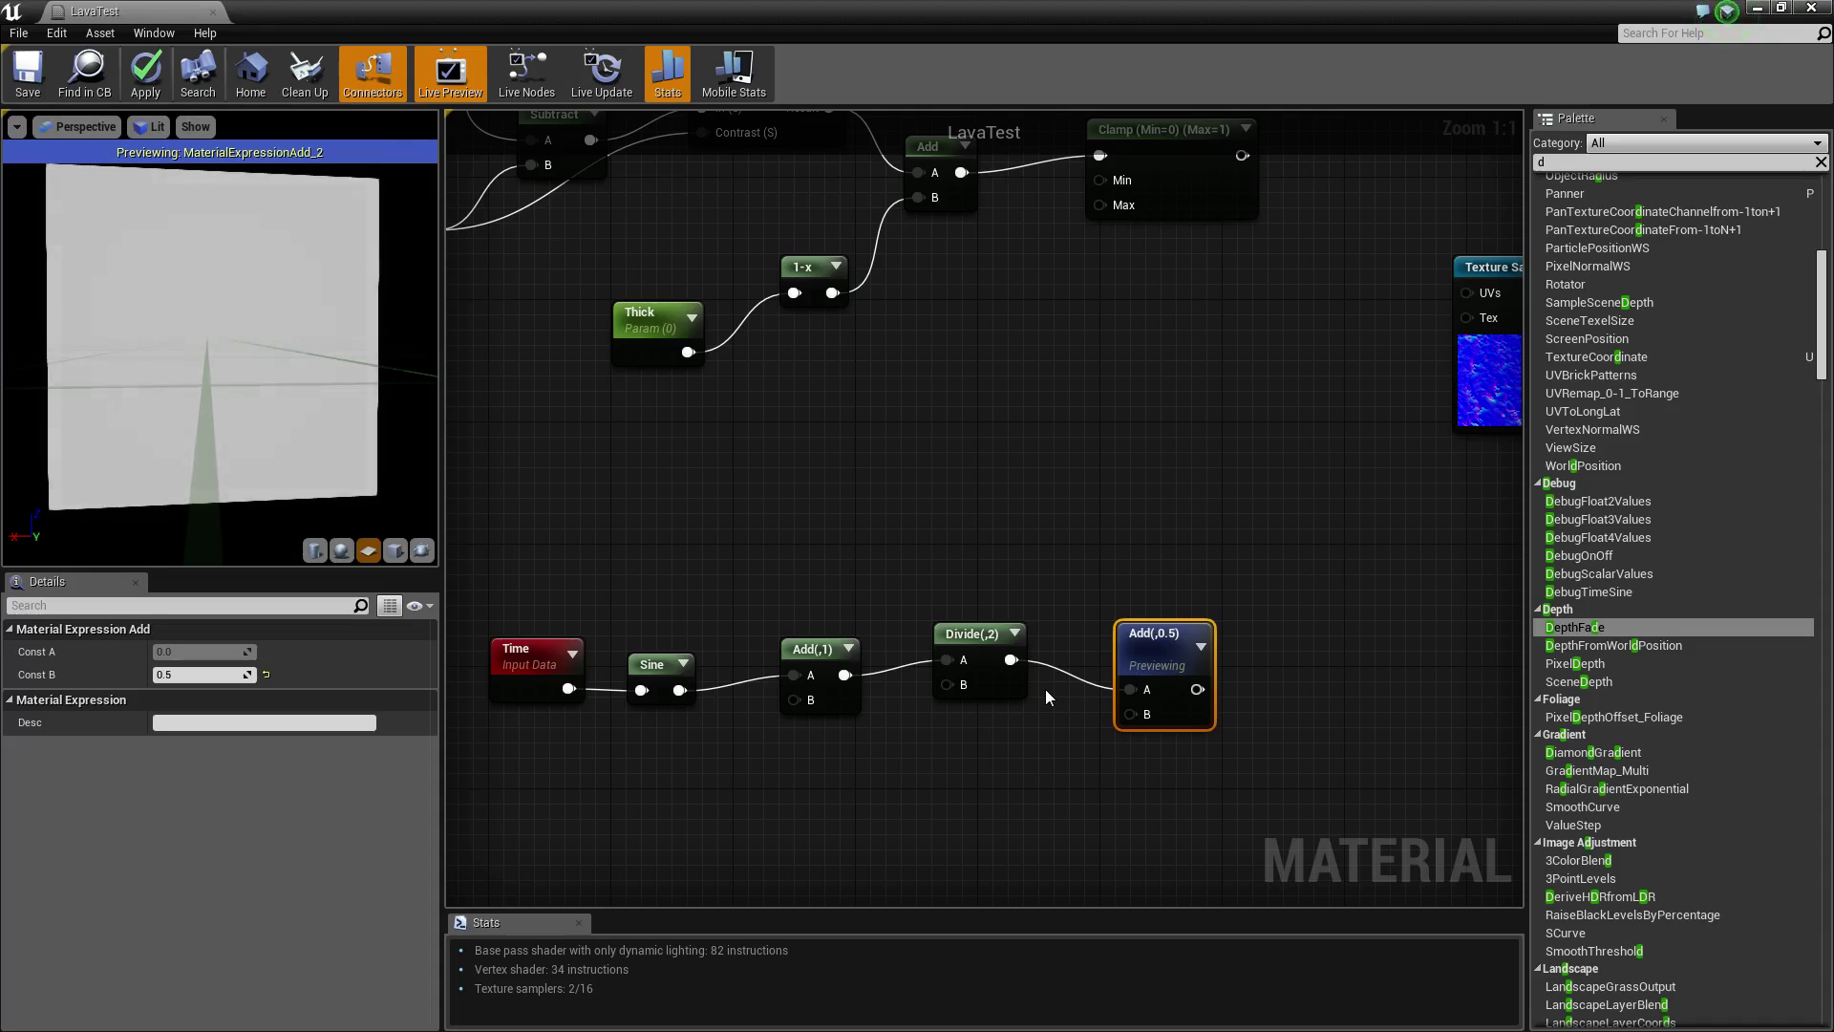
click(977, 634)
click(1168, 652)
- Add a Lerp node after Clamp, connecting the 0.5 Add output to its B input and Clamp to its Alpha
right_drag(1192, 562, 1096, 774)
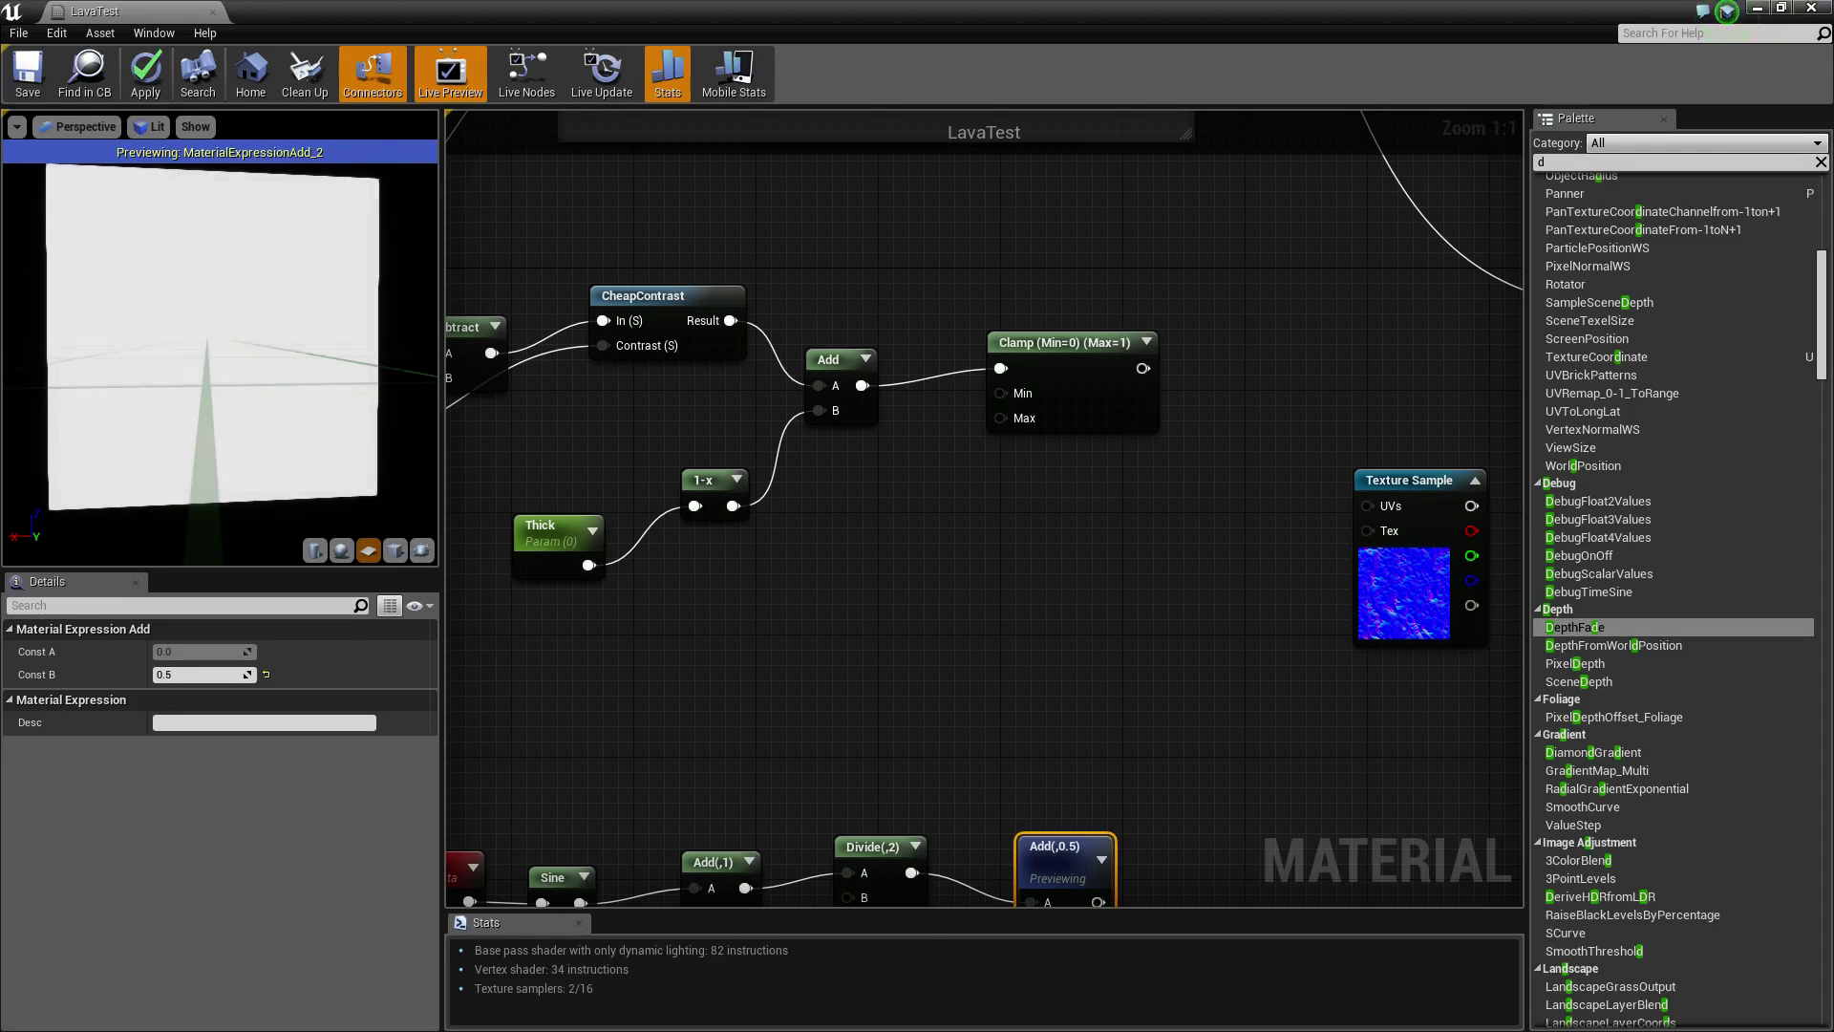
right_drag(952, 544, 859, 495)
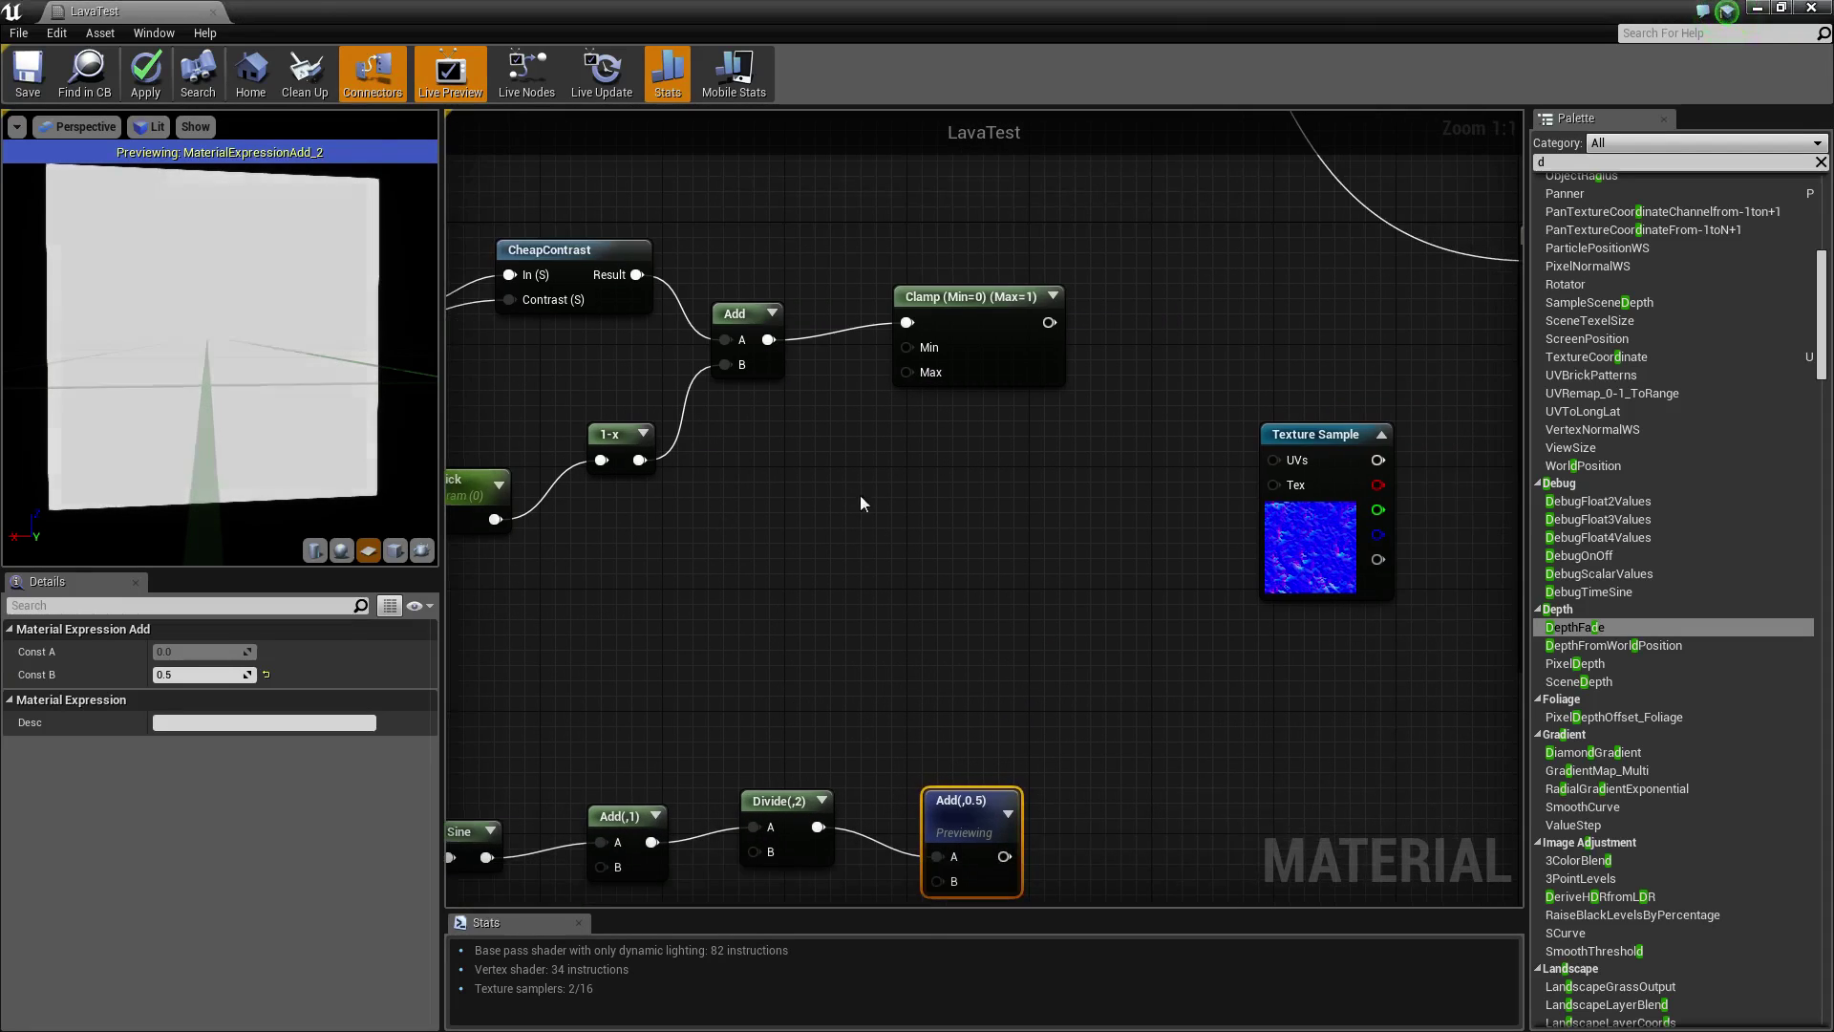
right_drag(1095, 487, 1093, 432)
click(1093, 432)
click(1072, 380)
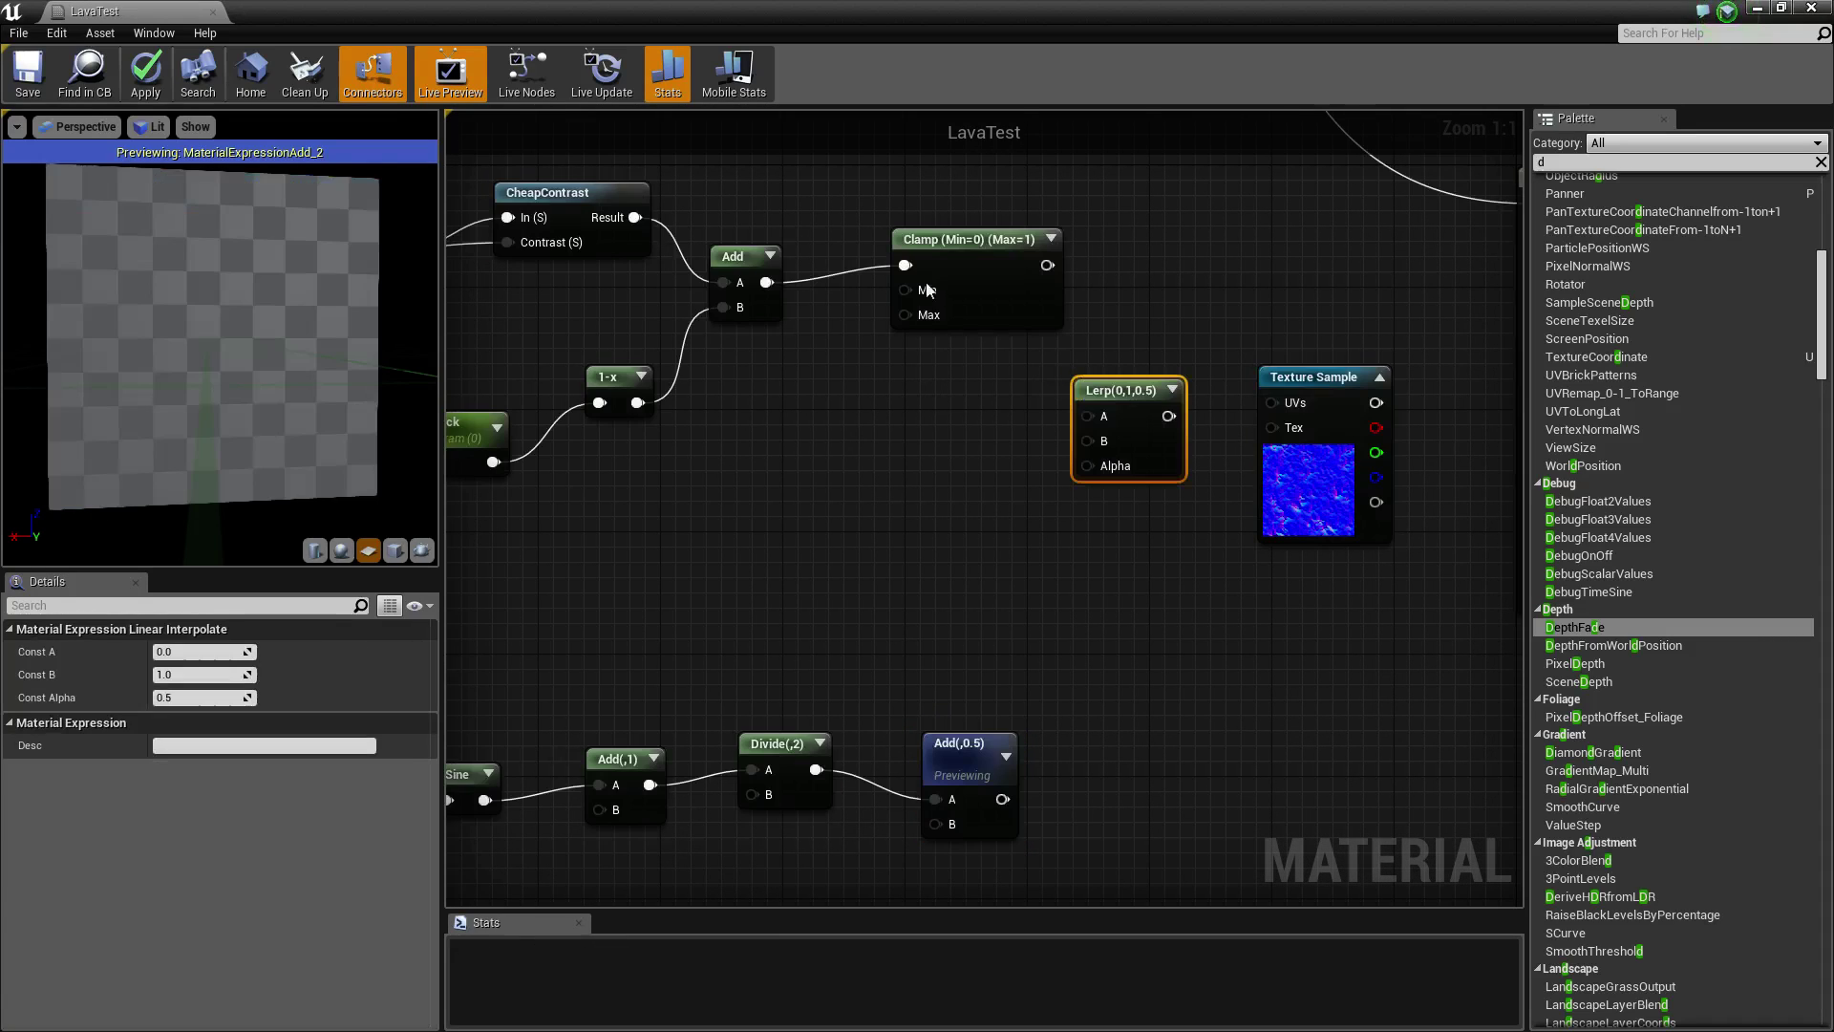
drag(927, 250, 911, 265)
drag(1001, 798, 1086, 441)
drag(1031, 280, 1102, 468)
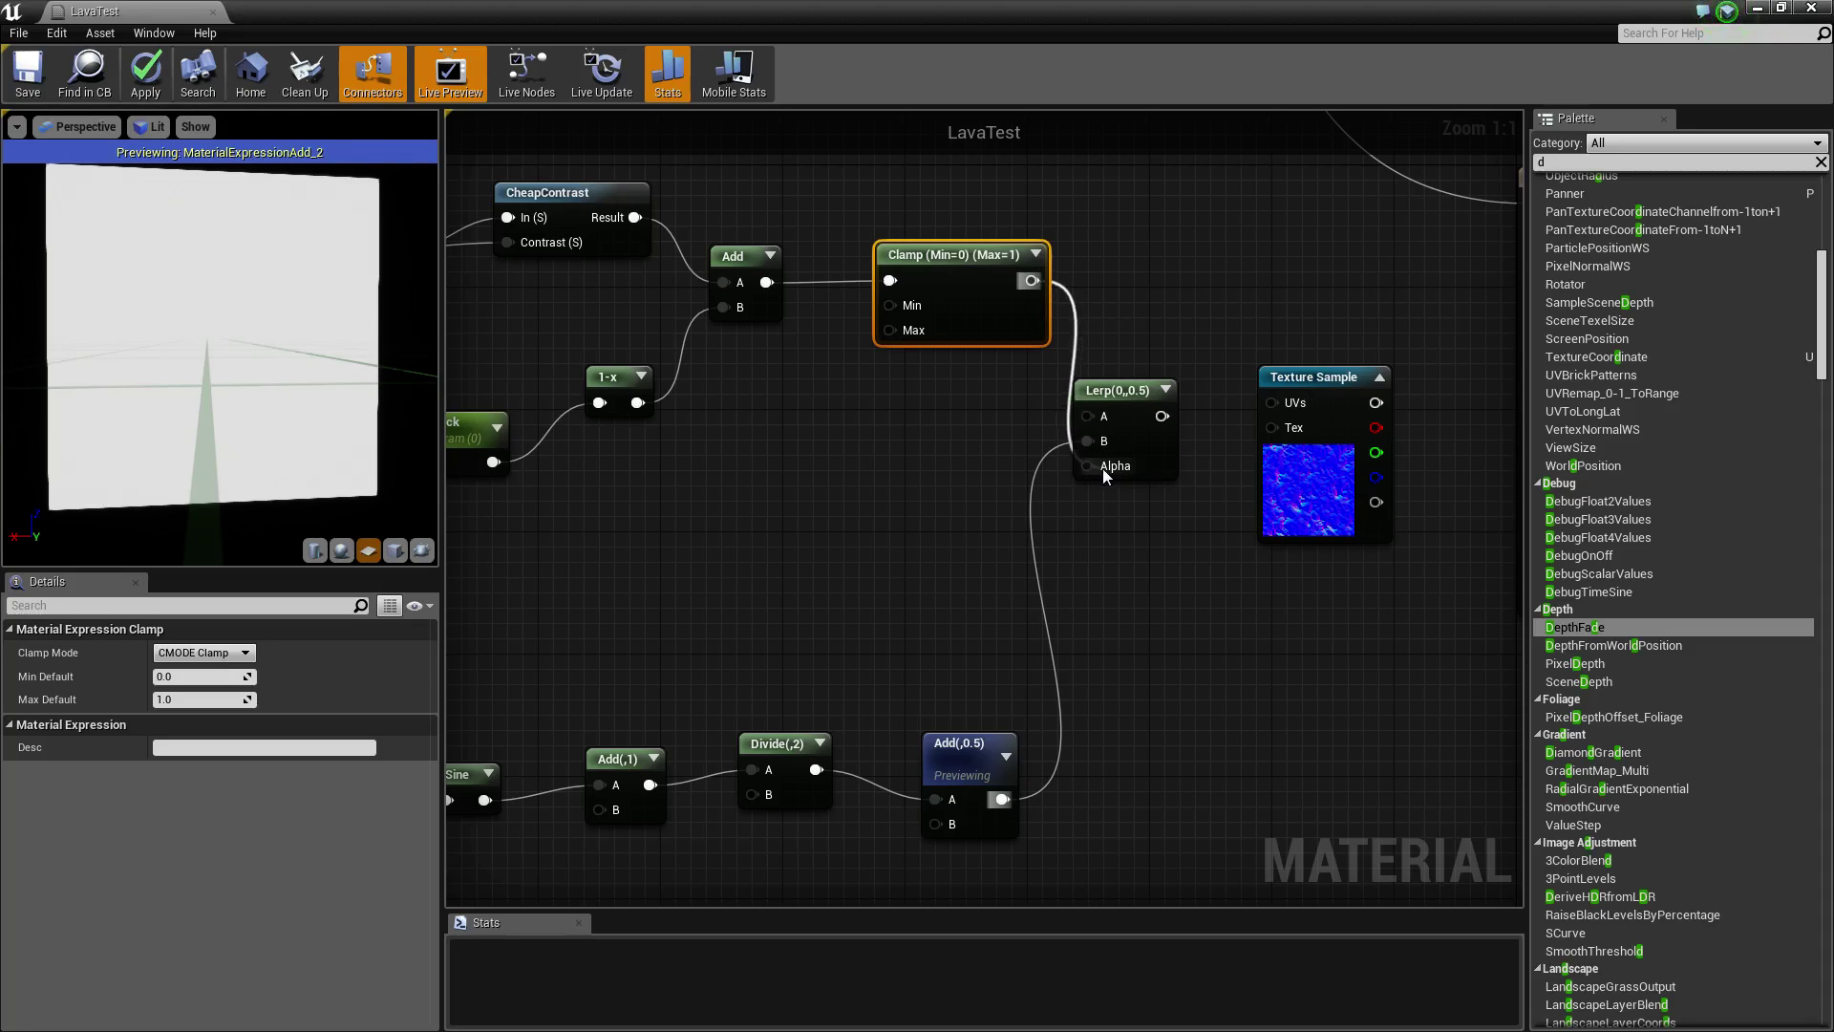
click(1005, 392)
click(1123, 389)
- Move the mask and sine nodes farther from the LavaTest output node, and connect the Lava_Nrms Texture Sample to Normal
right_drag(1328, 401, 1318, 503)
scroll(1056, 409, down, 4)
drag(1287, 775, 731, 371)
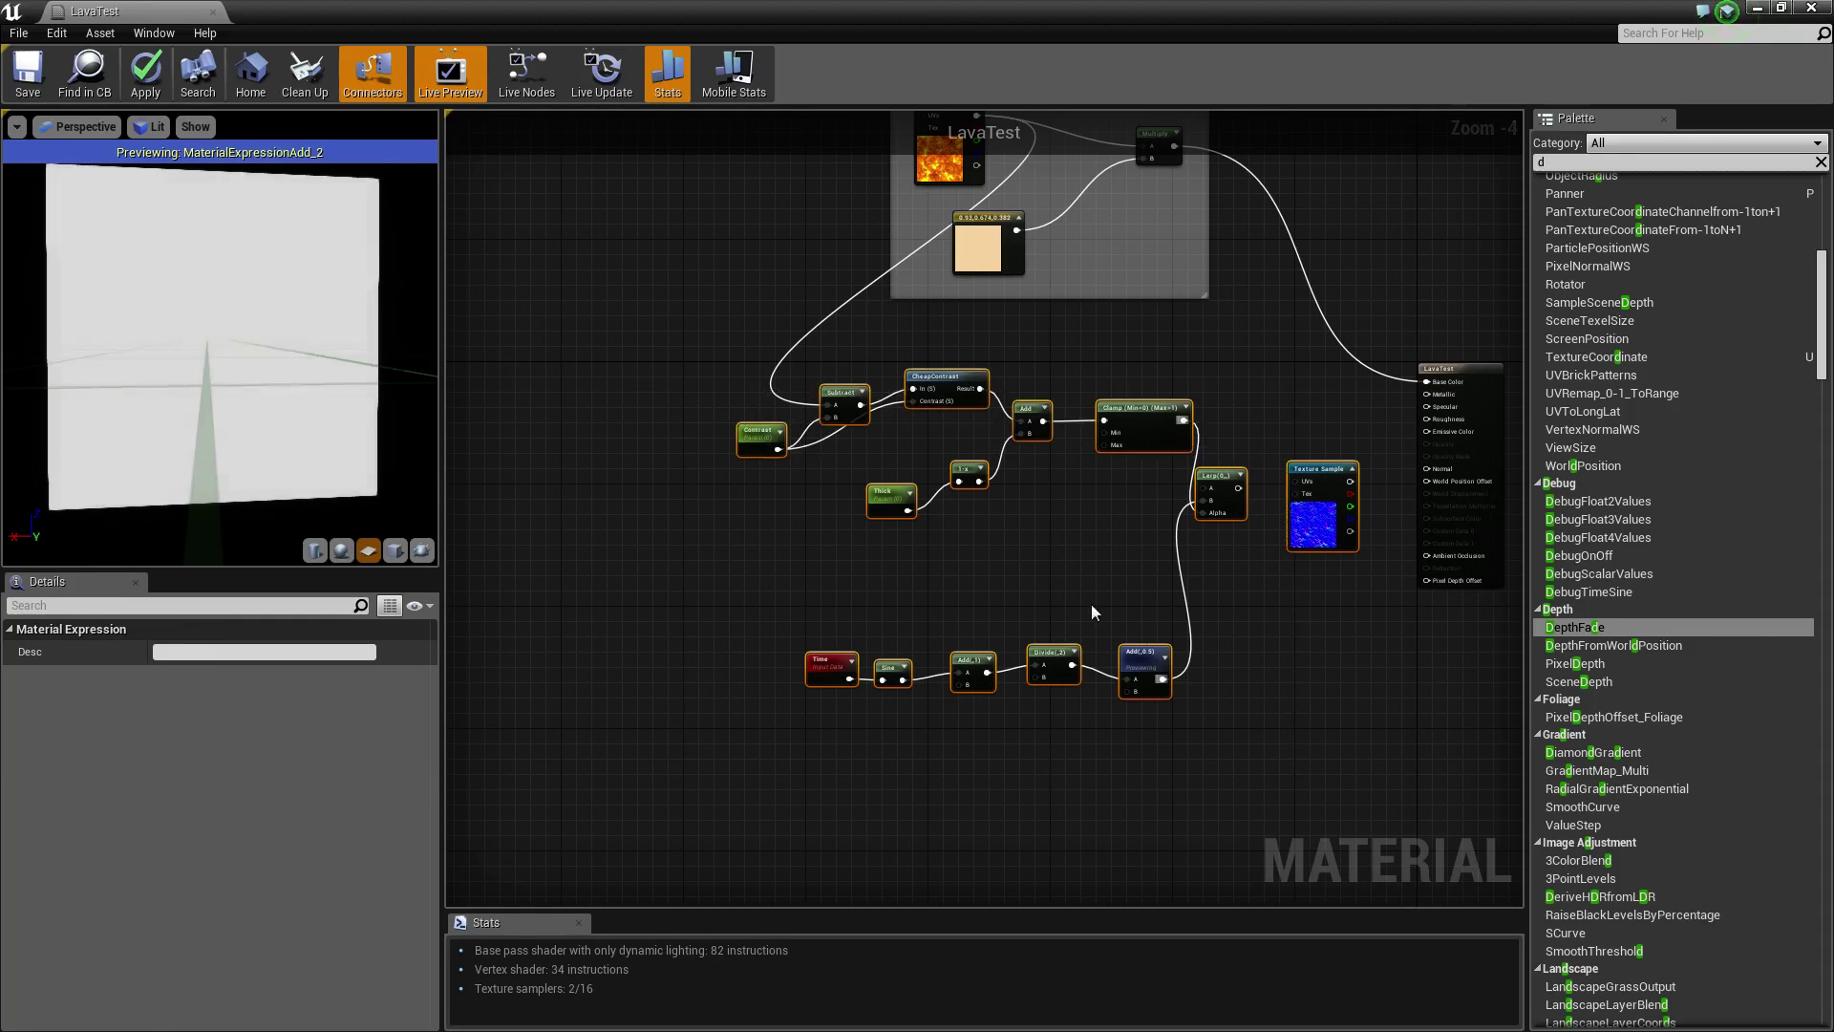
click(1210, 725)
drag(1221, 759, 731, 368)
drag(1093, 438, 911, 422)
drag(1318, 469, 1431, 468)
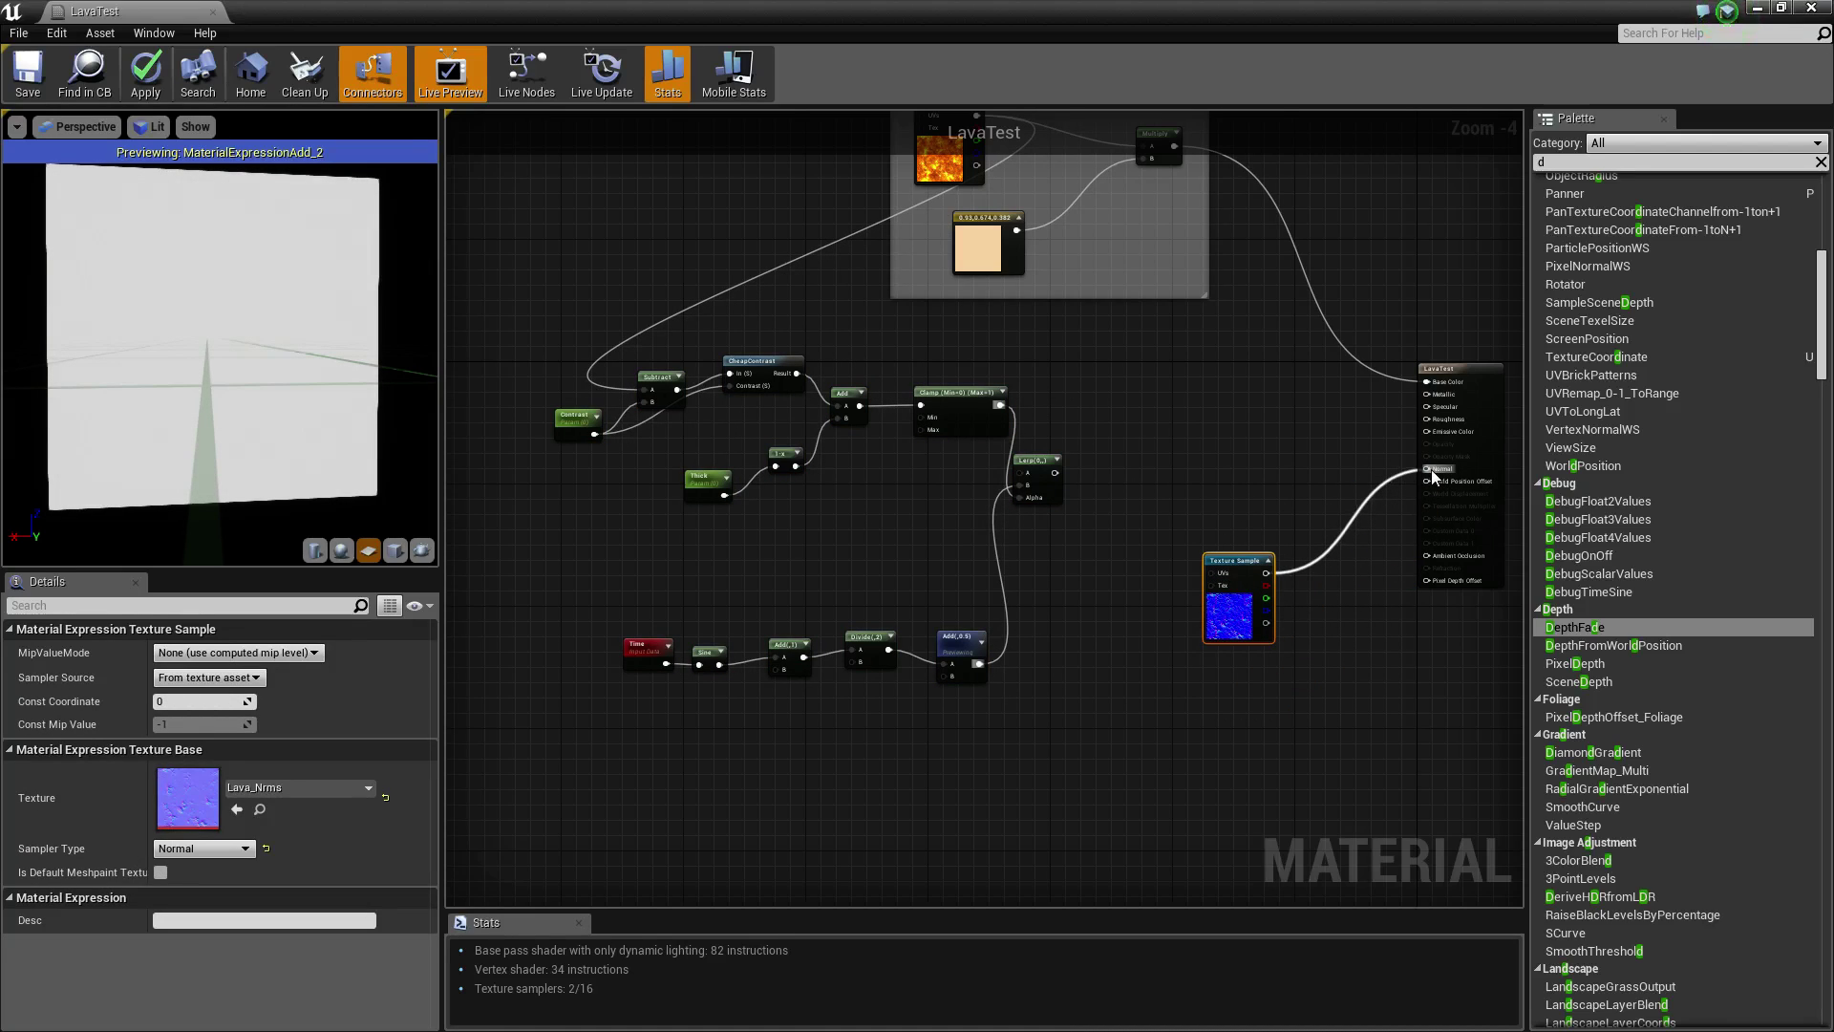
- Place a 1-x node between Lerp and the LavaTest output node and connect the Lerp output to its input
right_drag(1143, 496, 1023, 556)
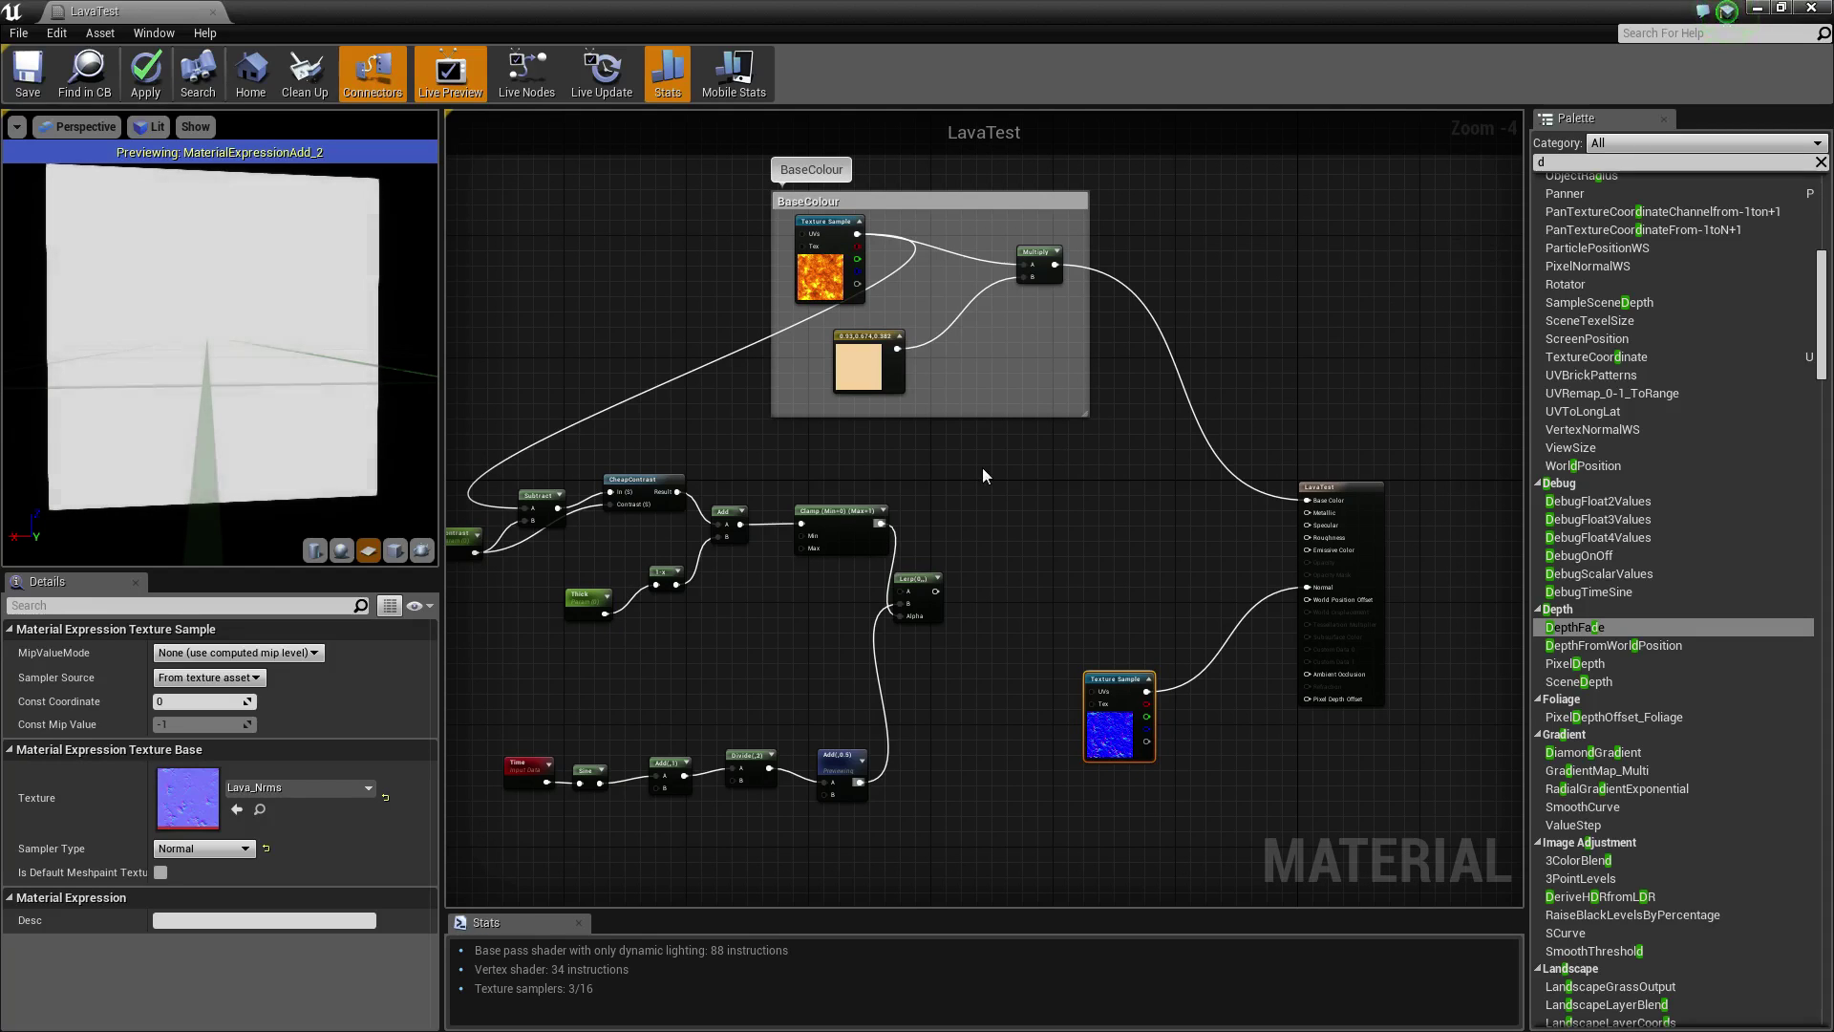
key(o)
click(1058, 512)
drag(1064, 515, 1050, 535)
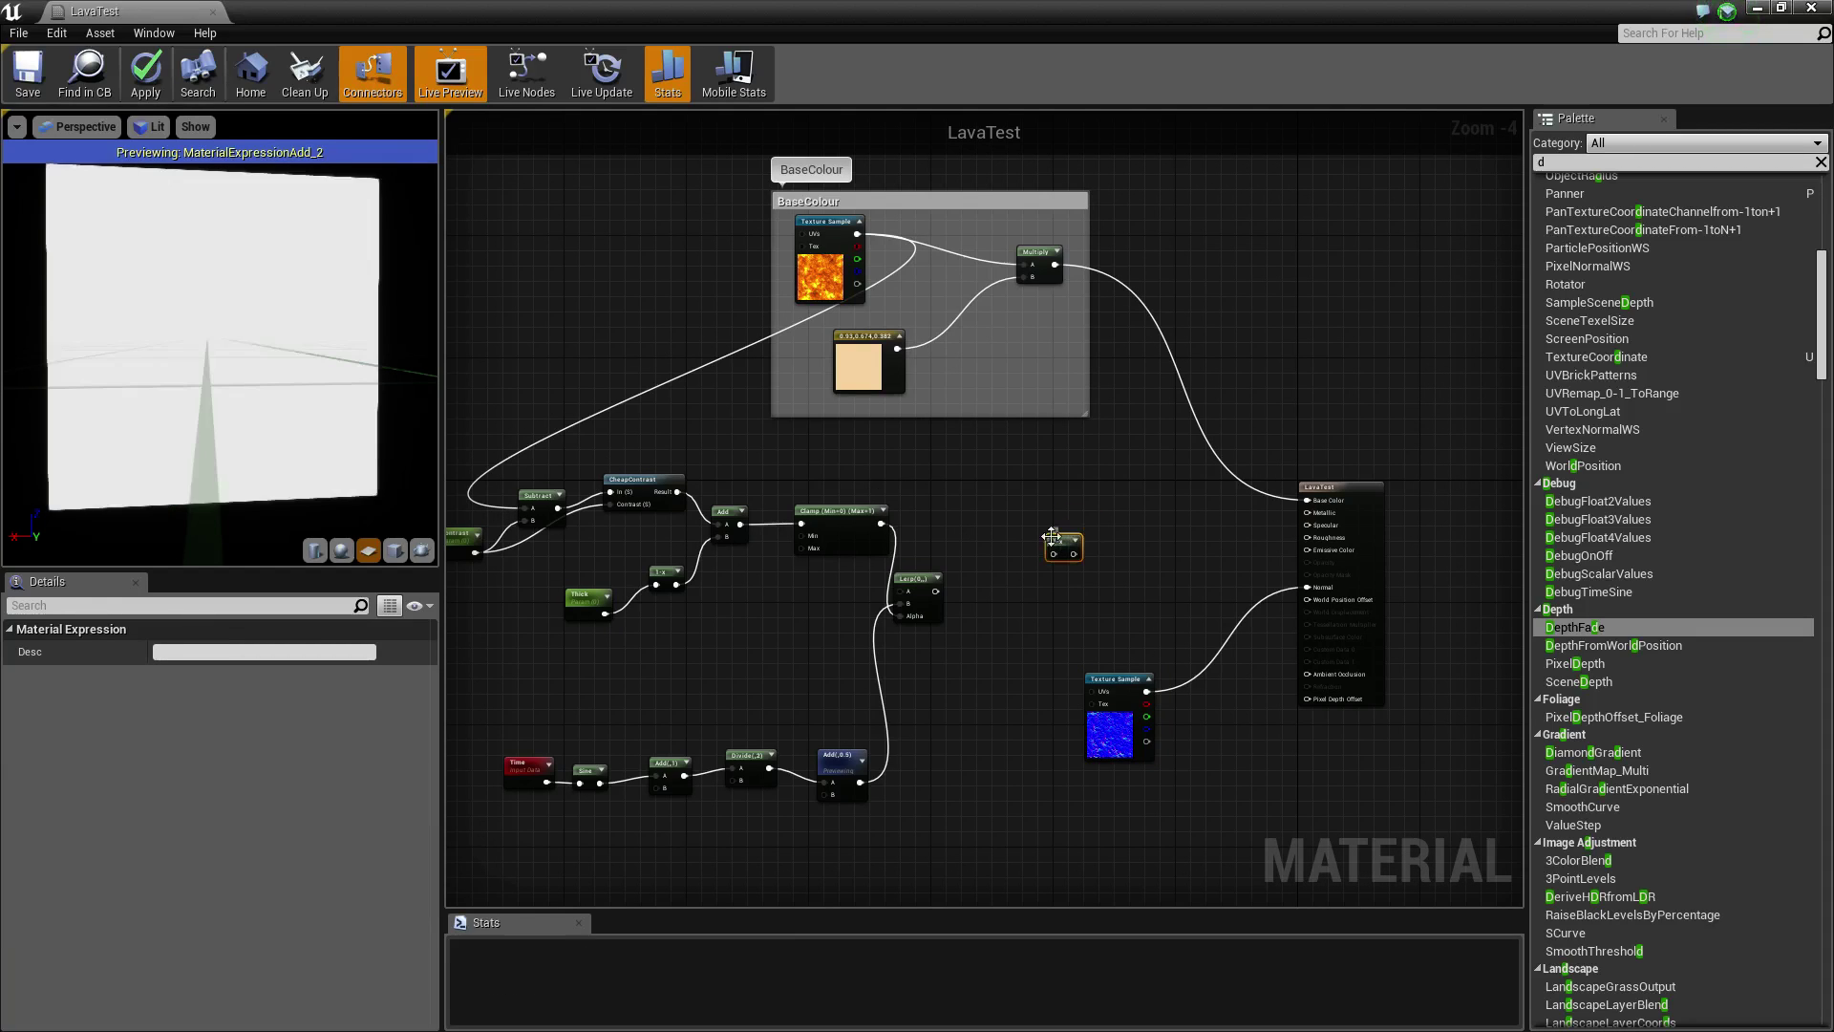
right_drag(984, 551, 1011, 522)
scroll(1012, 530, up, 2)
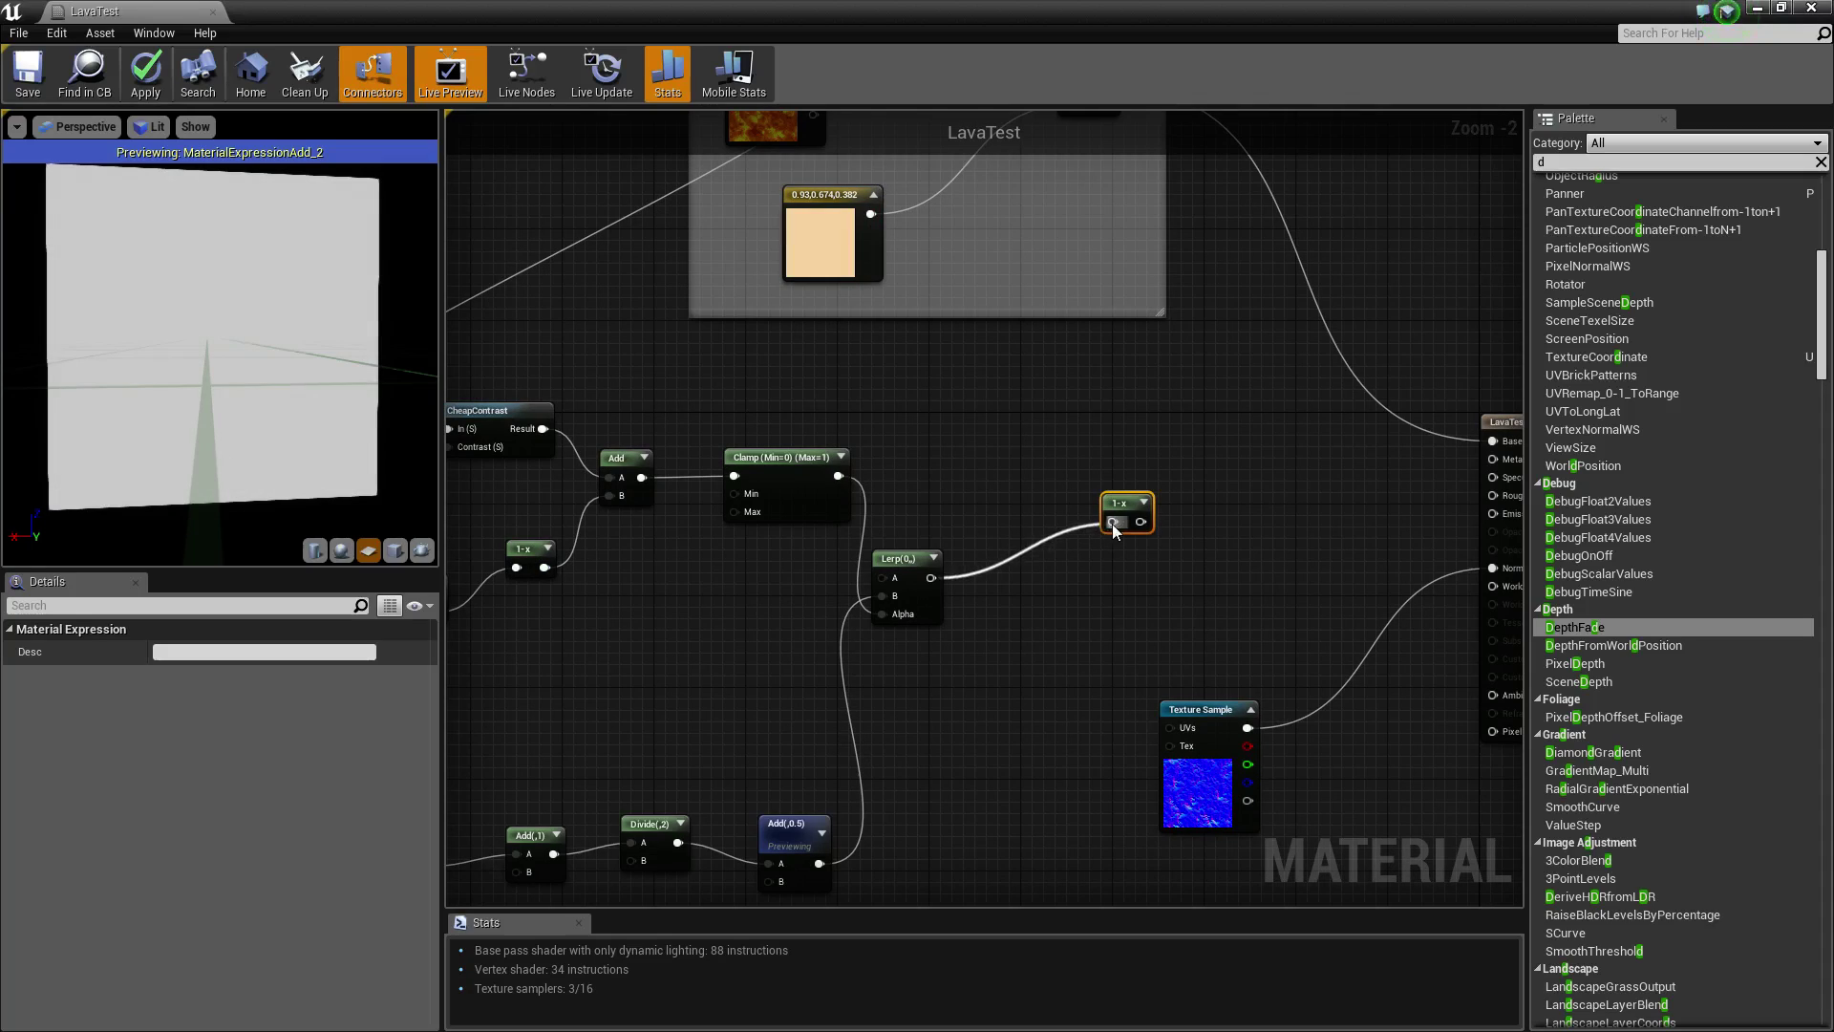
- Add an Add node fed by the new 1-x with Const B at 0.4, and connect it to Roughness
right_drag(1183, 514, 1062, 498)
click(1060, 501)
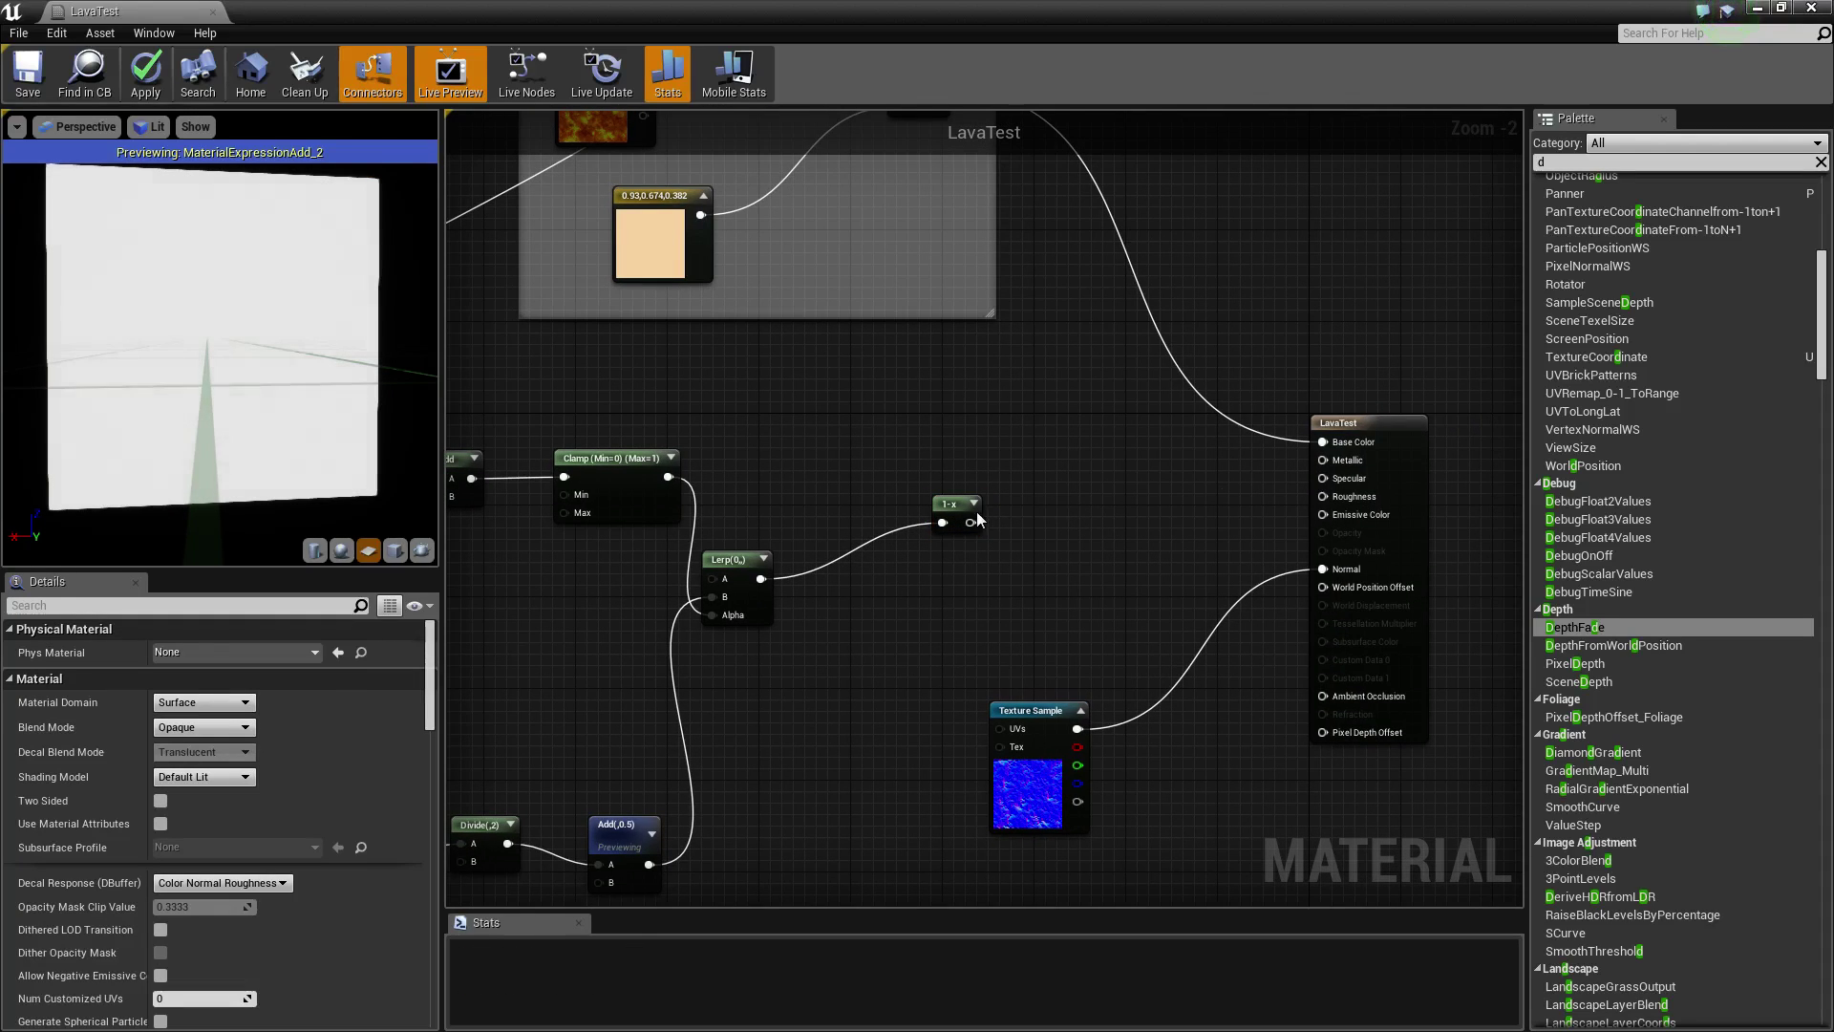
drag(970, 522, 1071, 528)
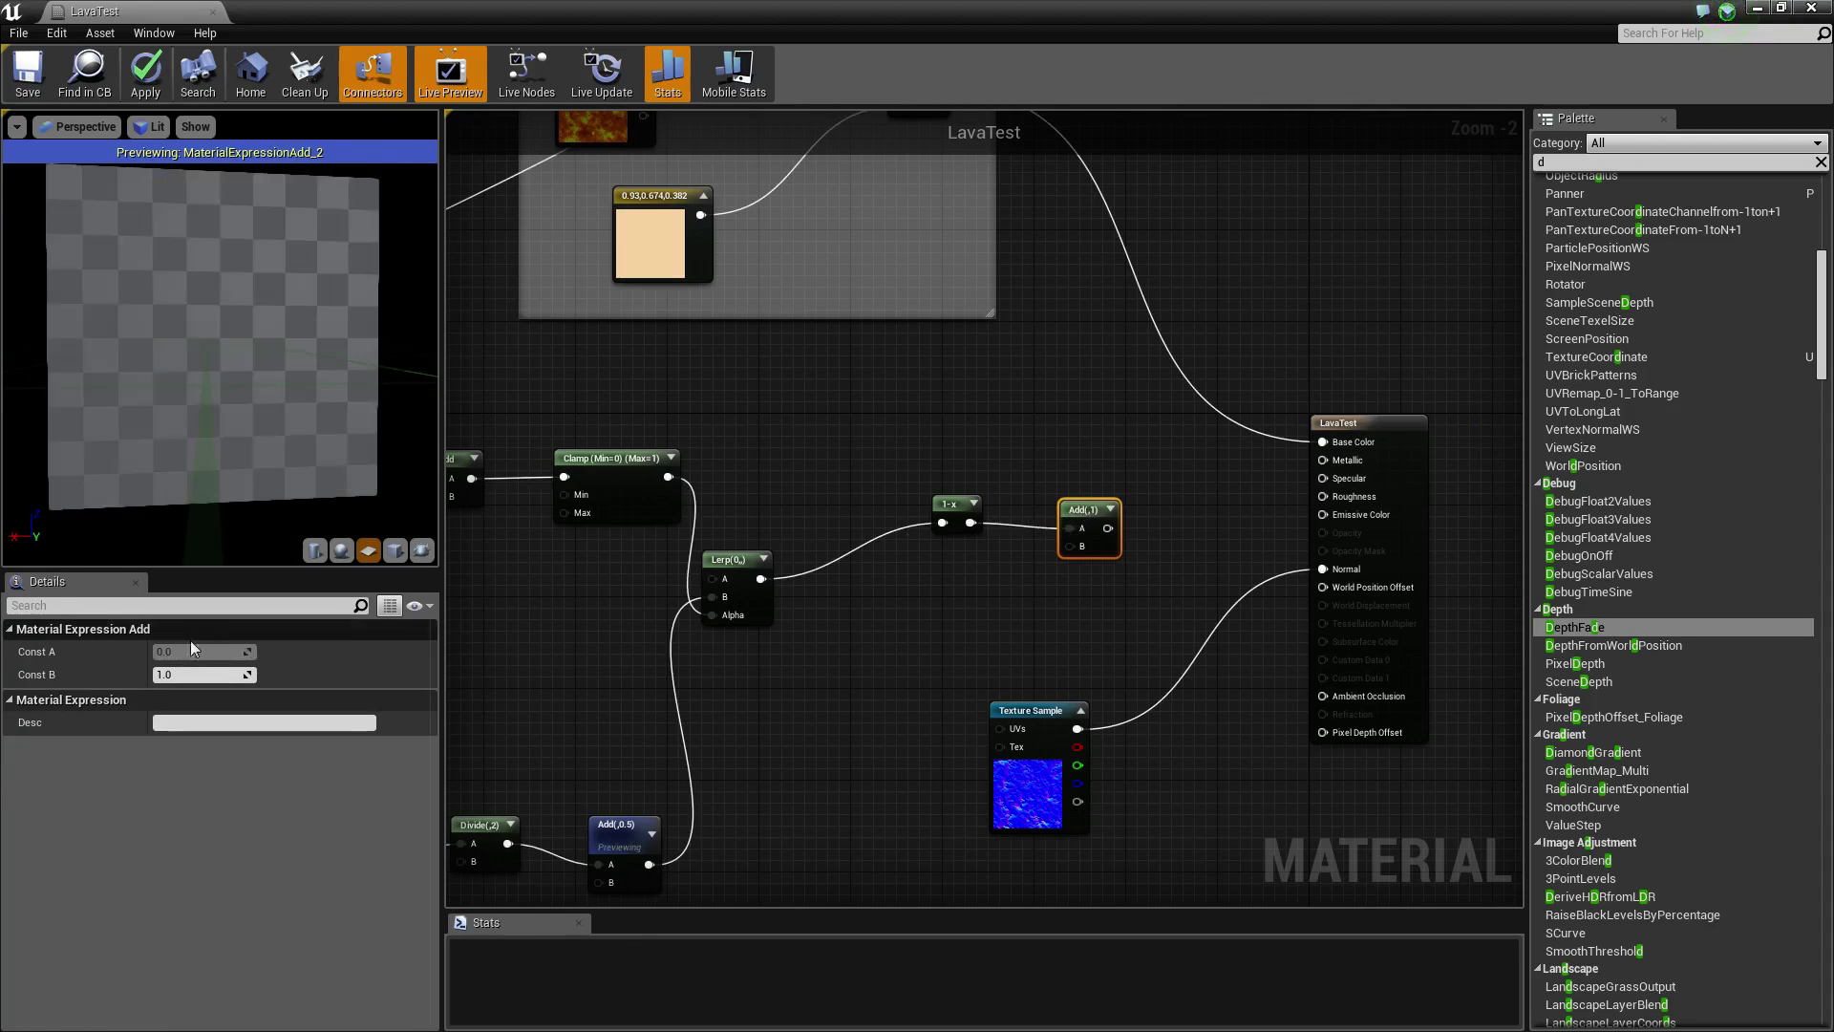
click(188, 674)
text(0.5)
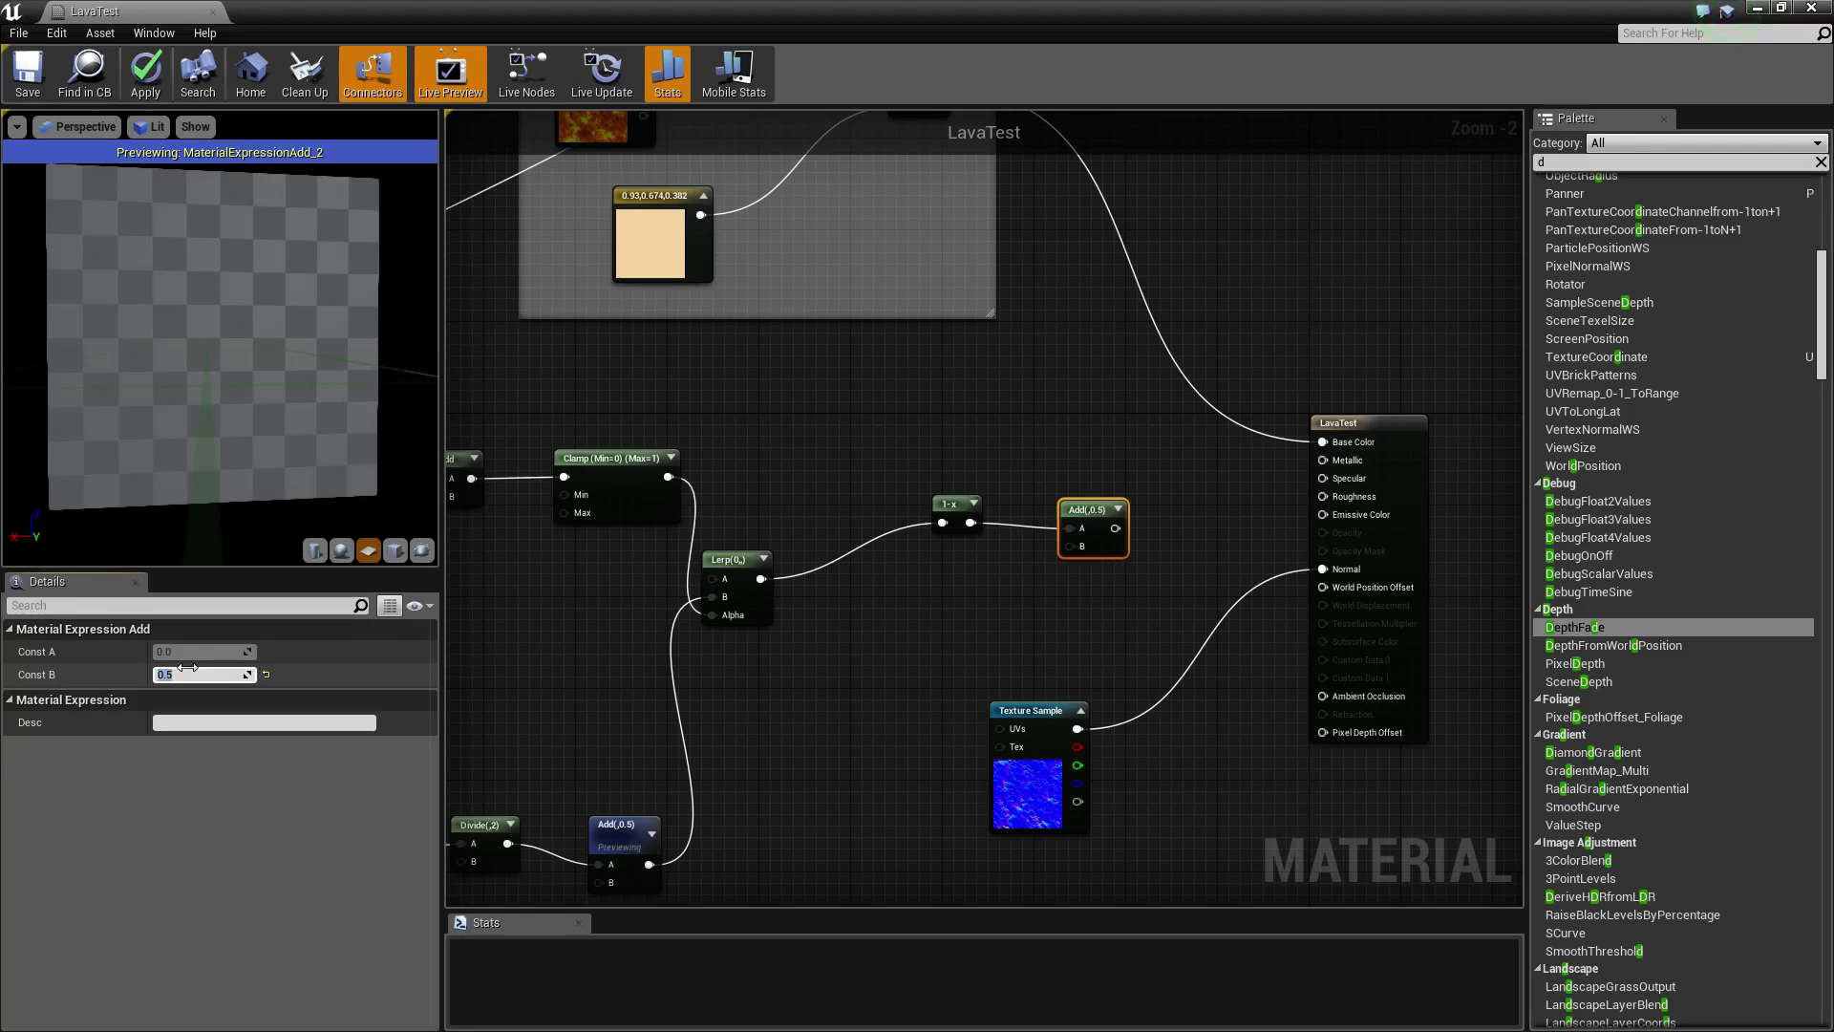
text(0.4)
key(Return)
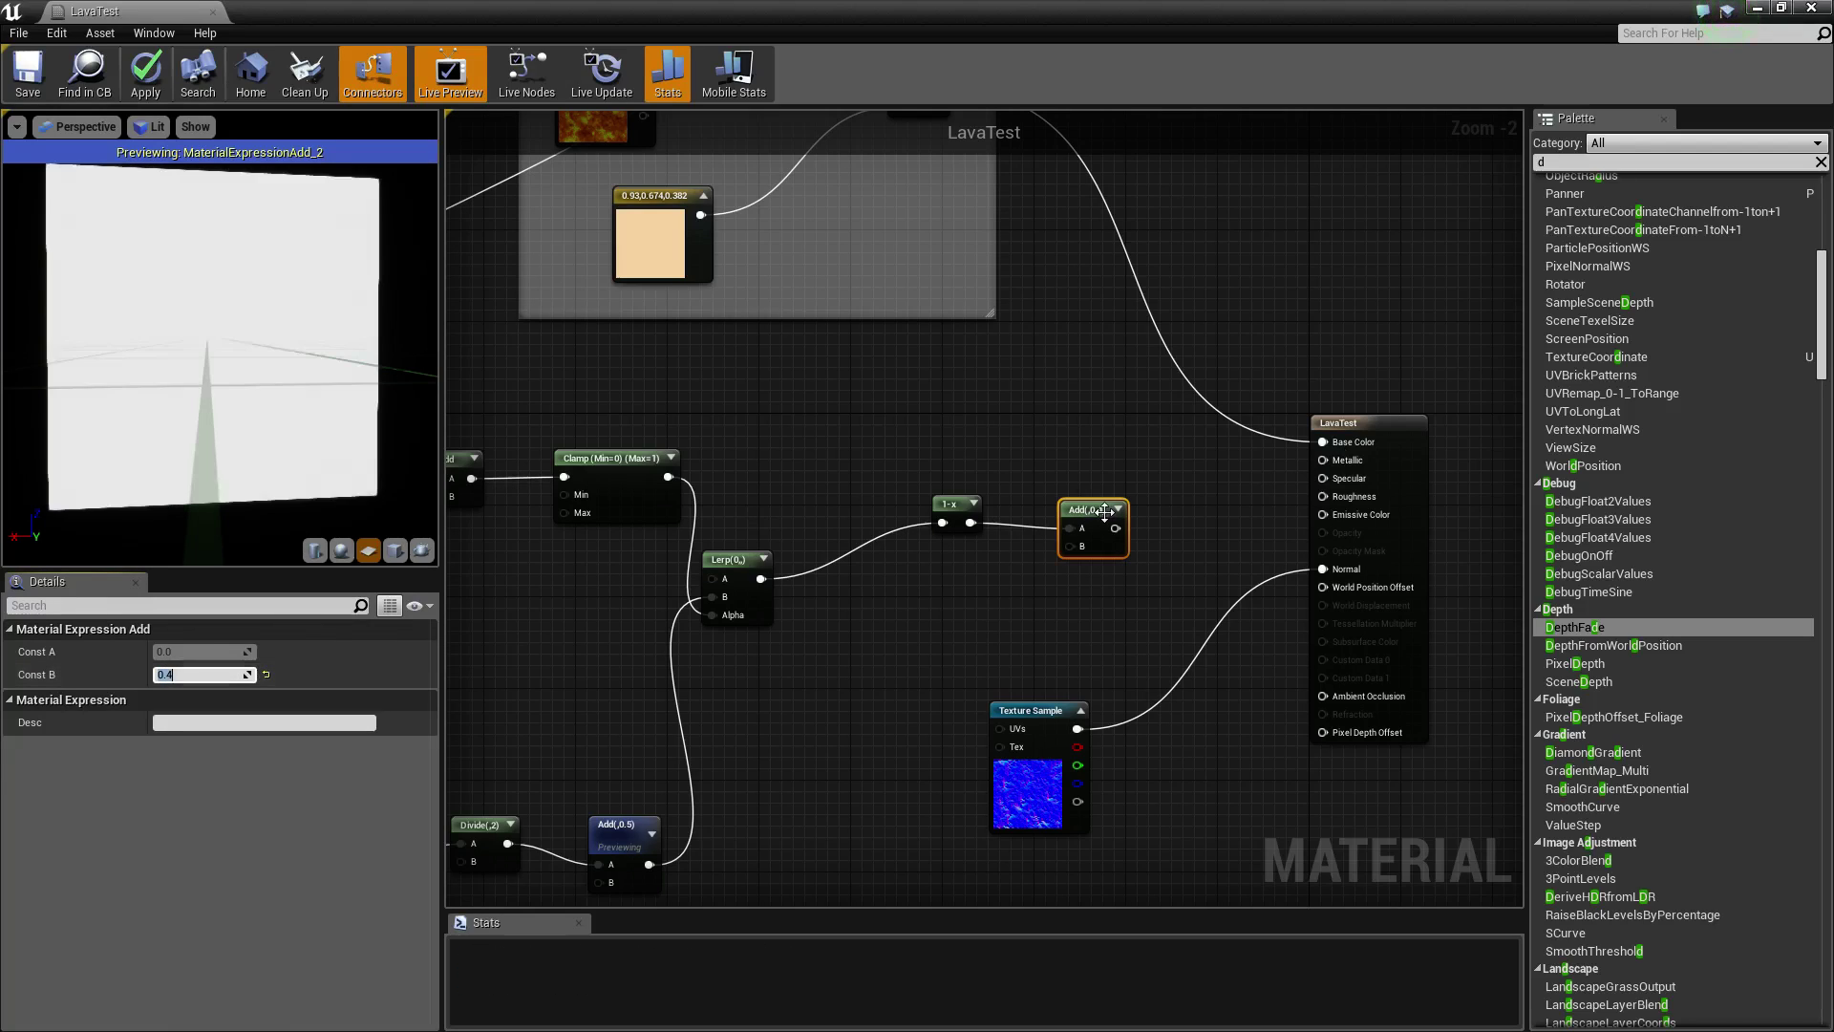
drag(1114, 529, 1360, 499)
- Start previewing the 0.4 Add node that feeds Roughness
right_click(1083, 505)
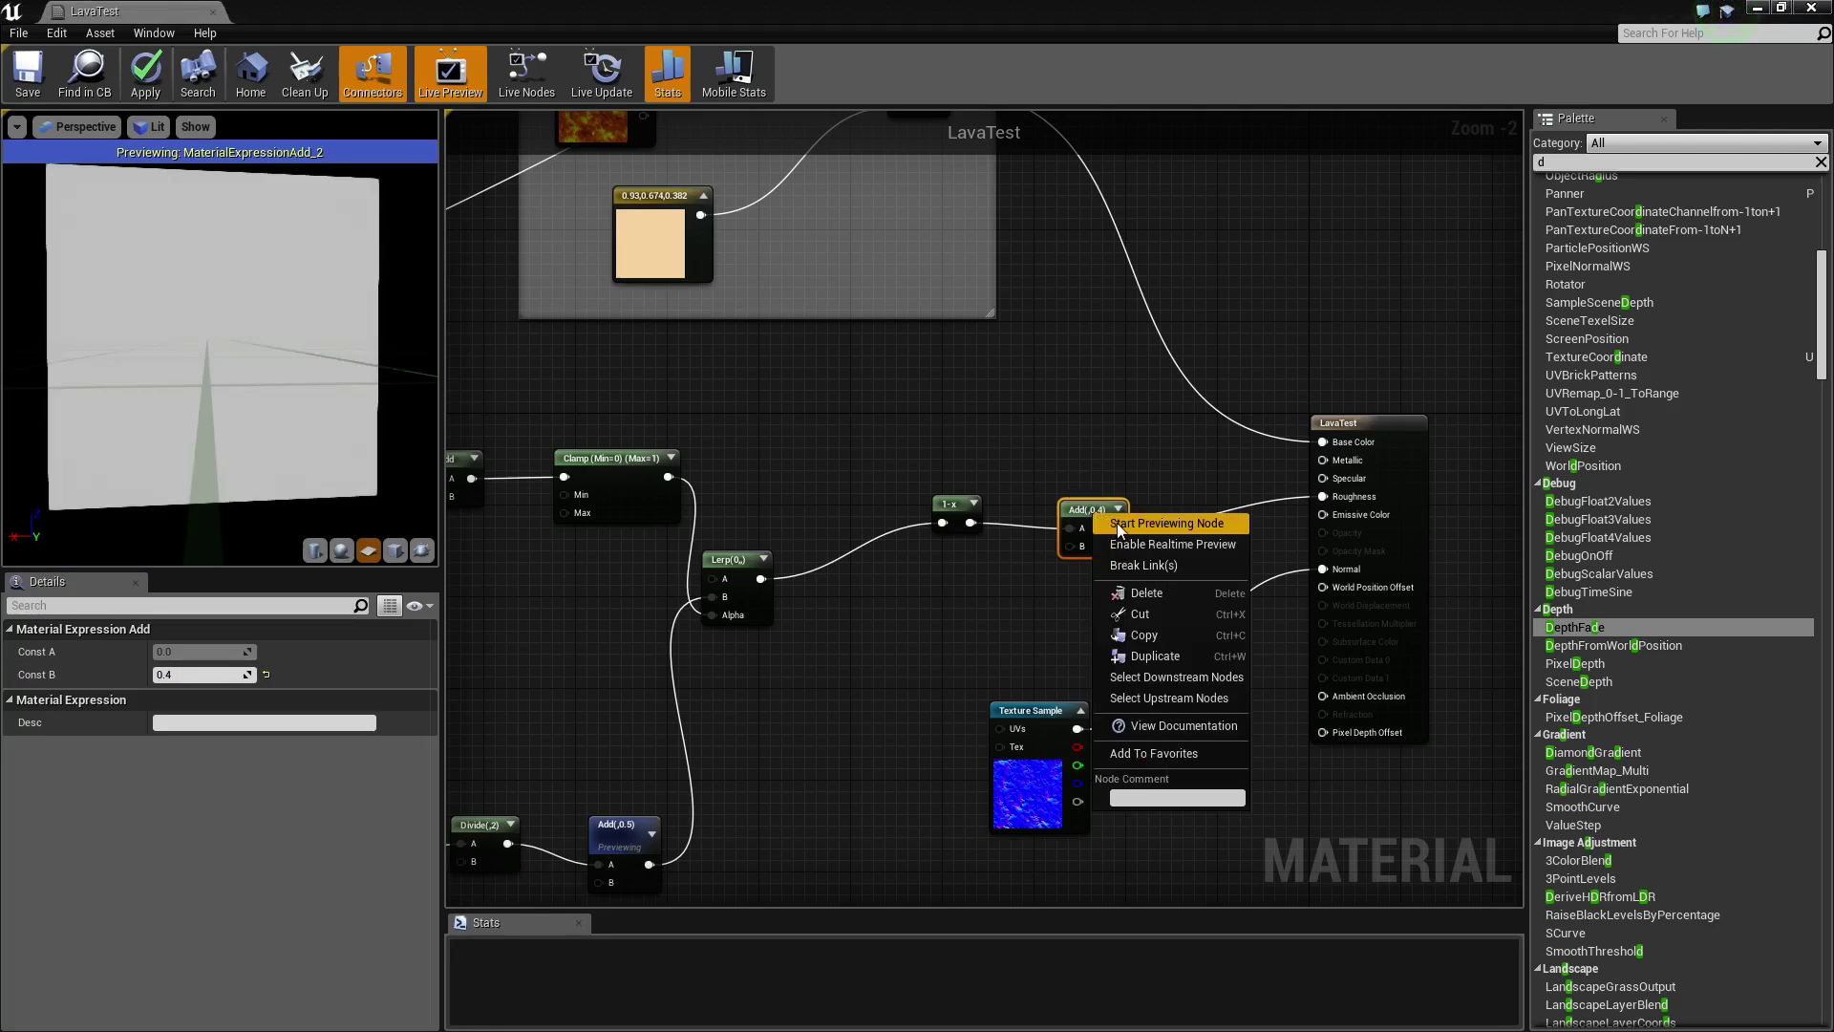
click(1121, 525)
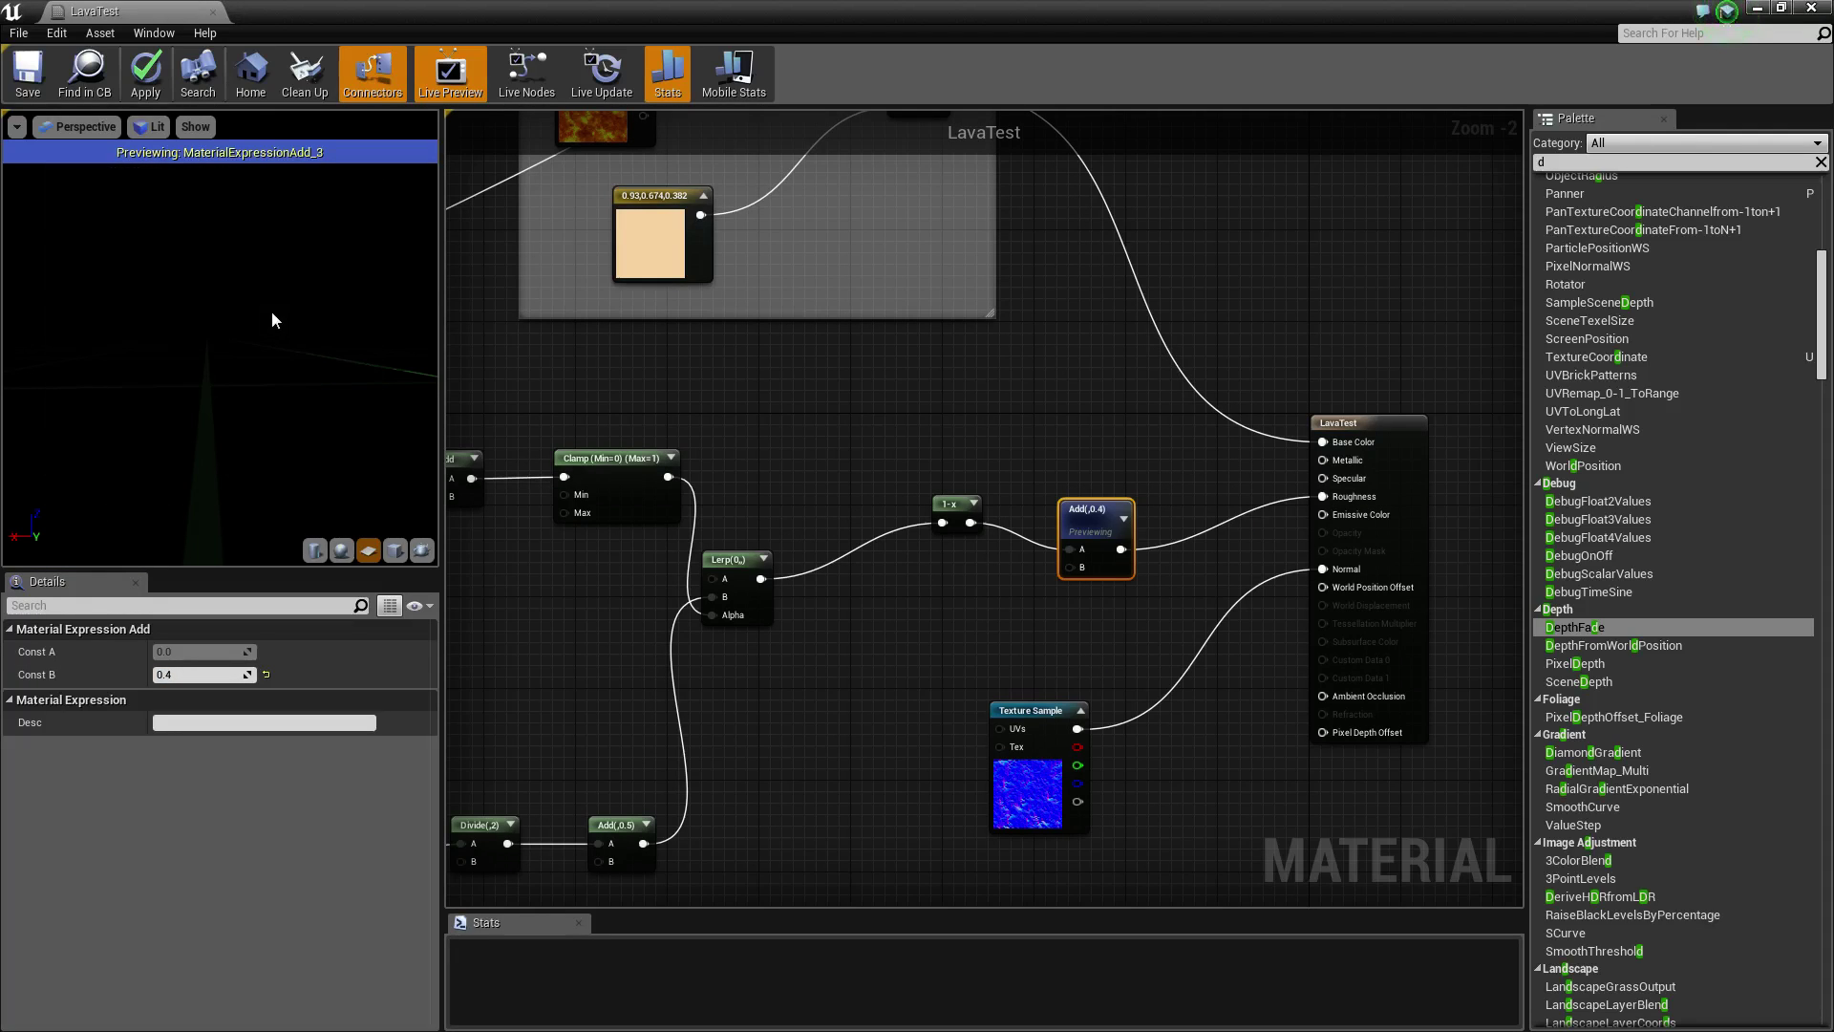
right_drag(711, 449, 897, 541)
- Move the Thick parameter farther from its 1-x node and set its default value to 0.798165
click(717, 435)
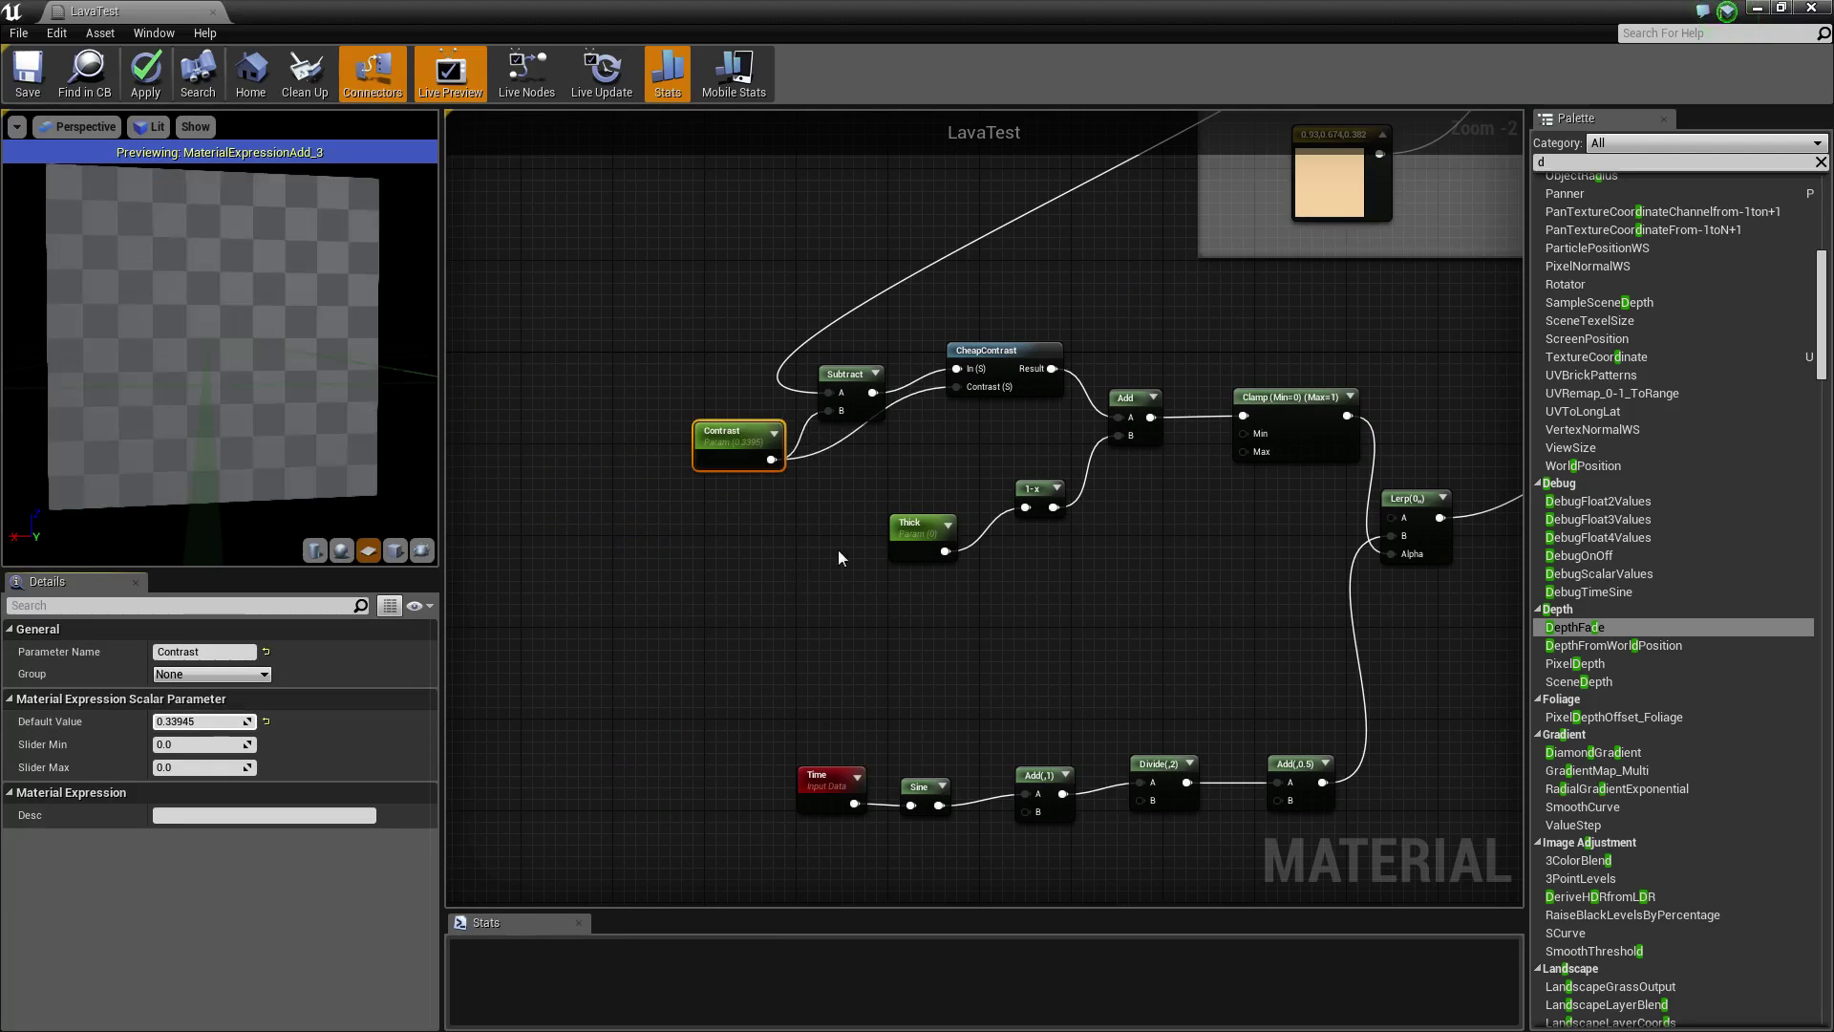
drag(912, 525, 807, 555)
drag(189, 722, 250, 721)
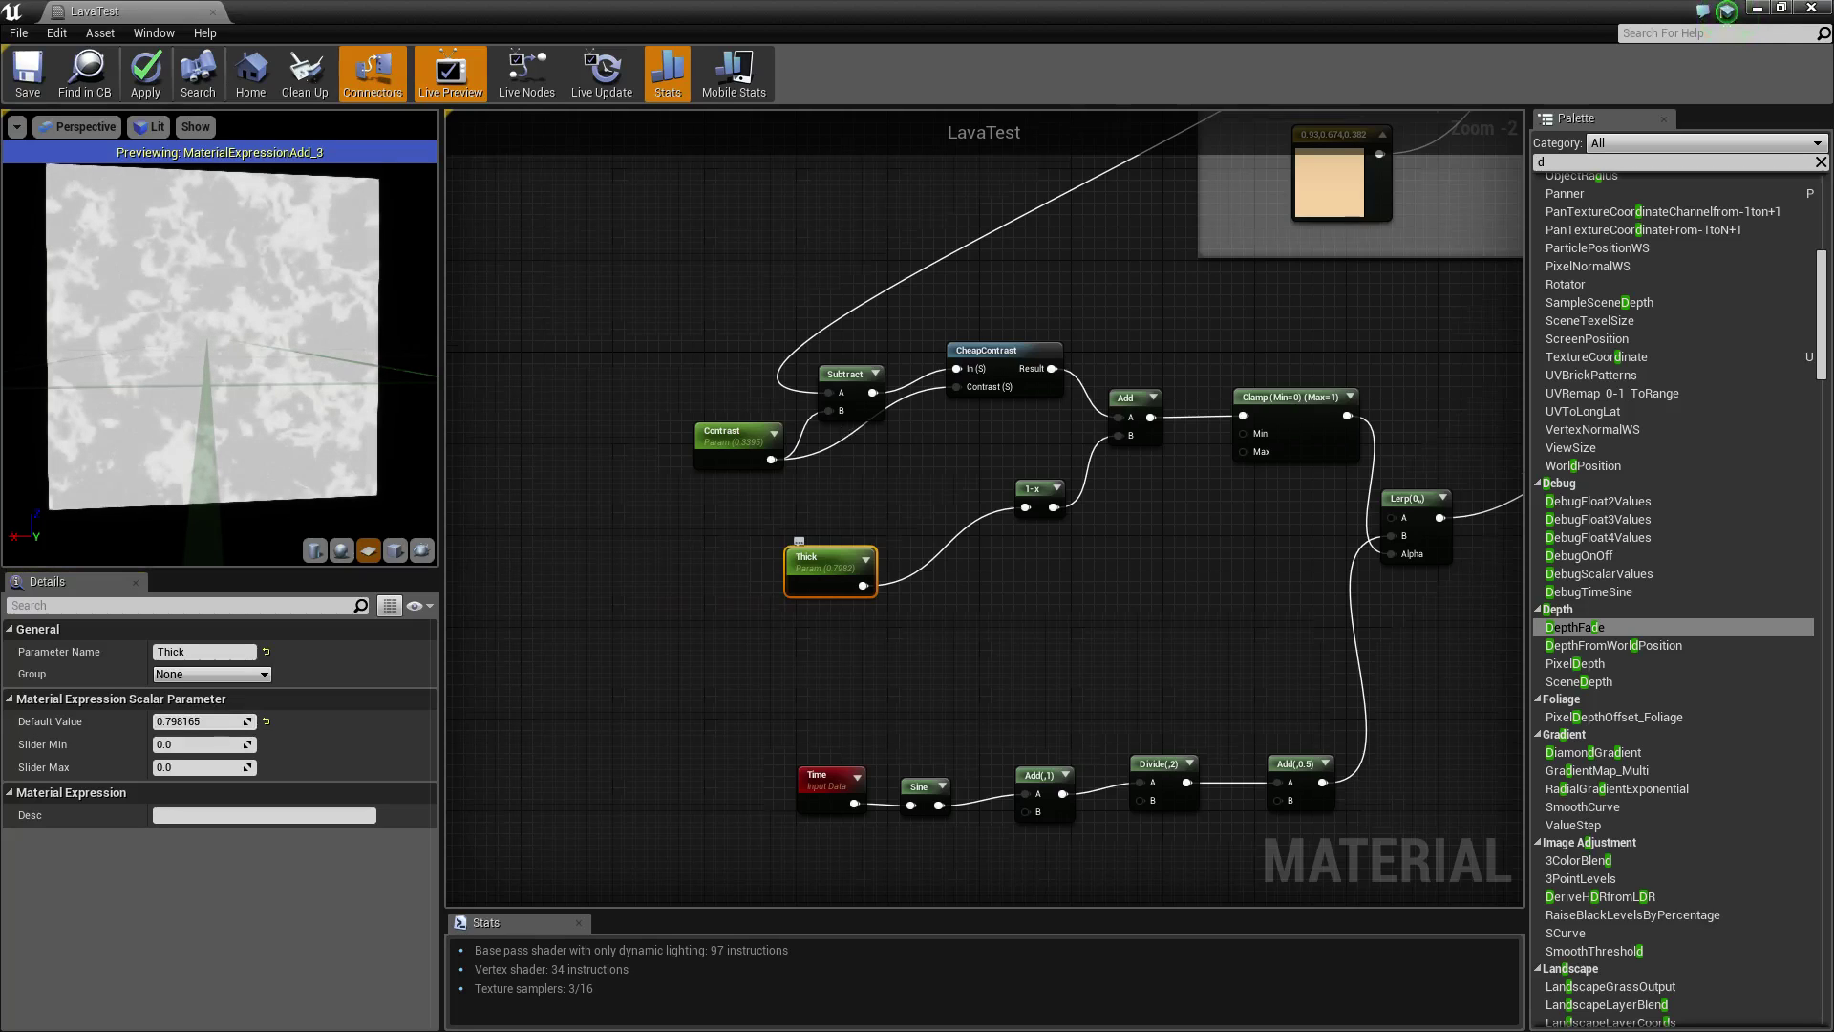
right_drag(1337, 449, 683, 429)
right_drag(548, 483, 761, 467)
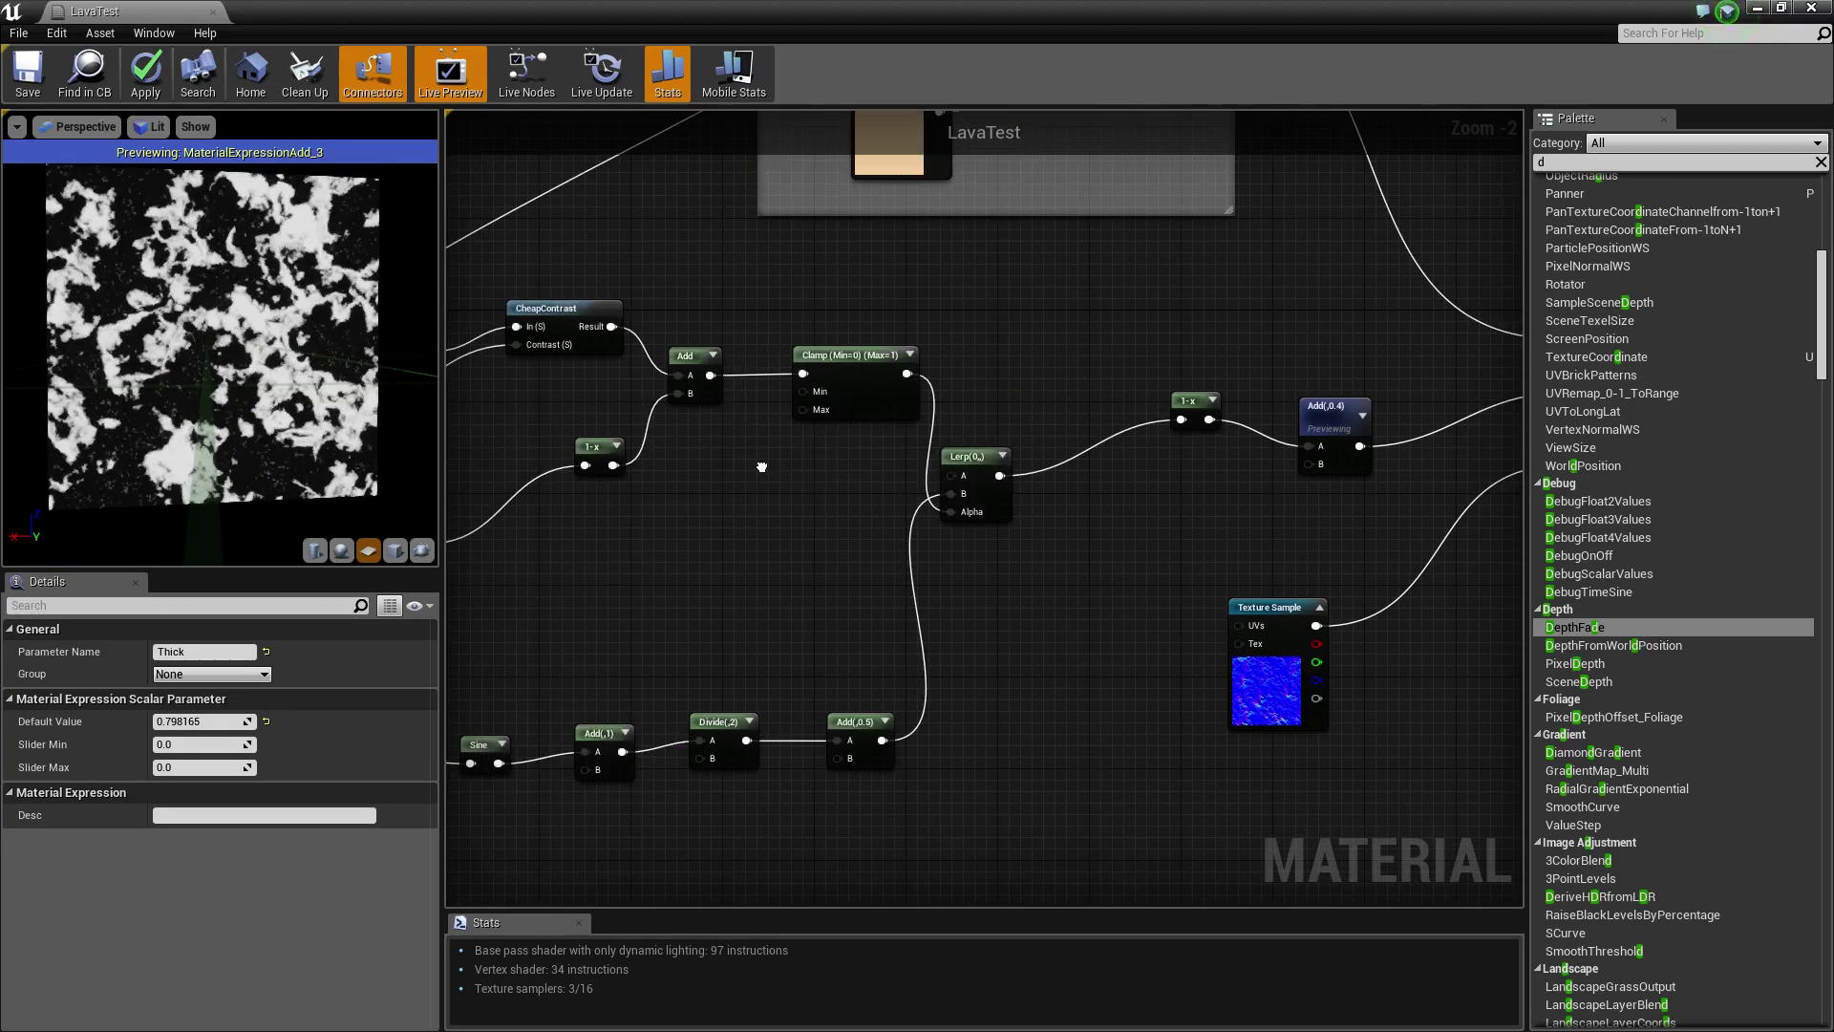
right_drag(896, 473, 1217, 457)
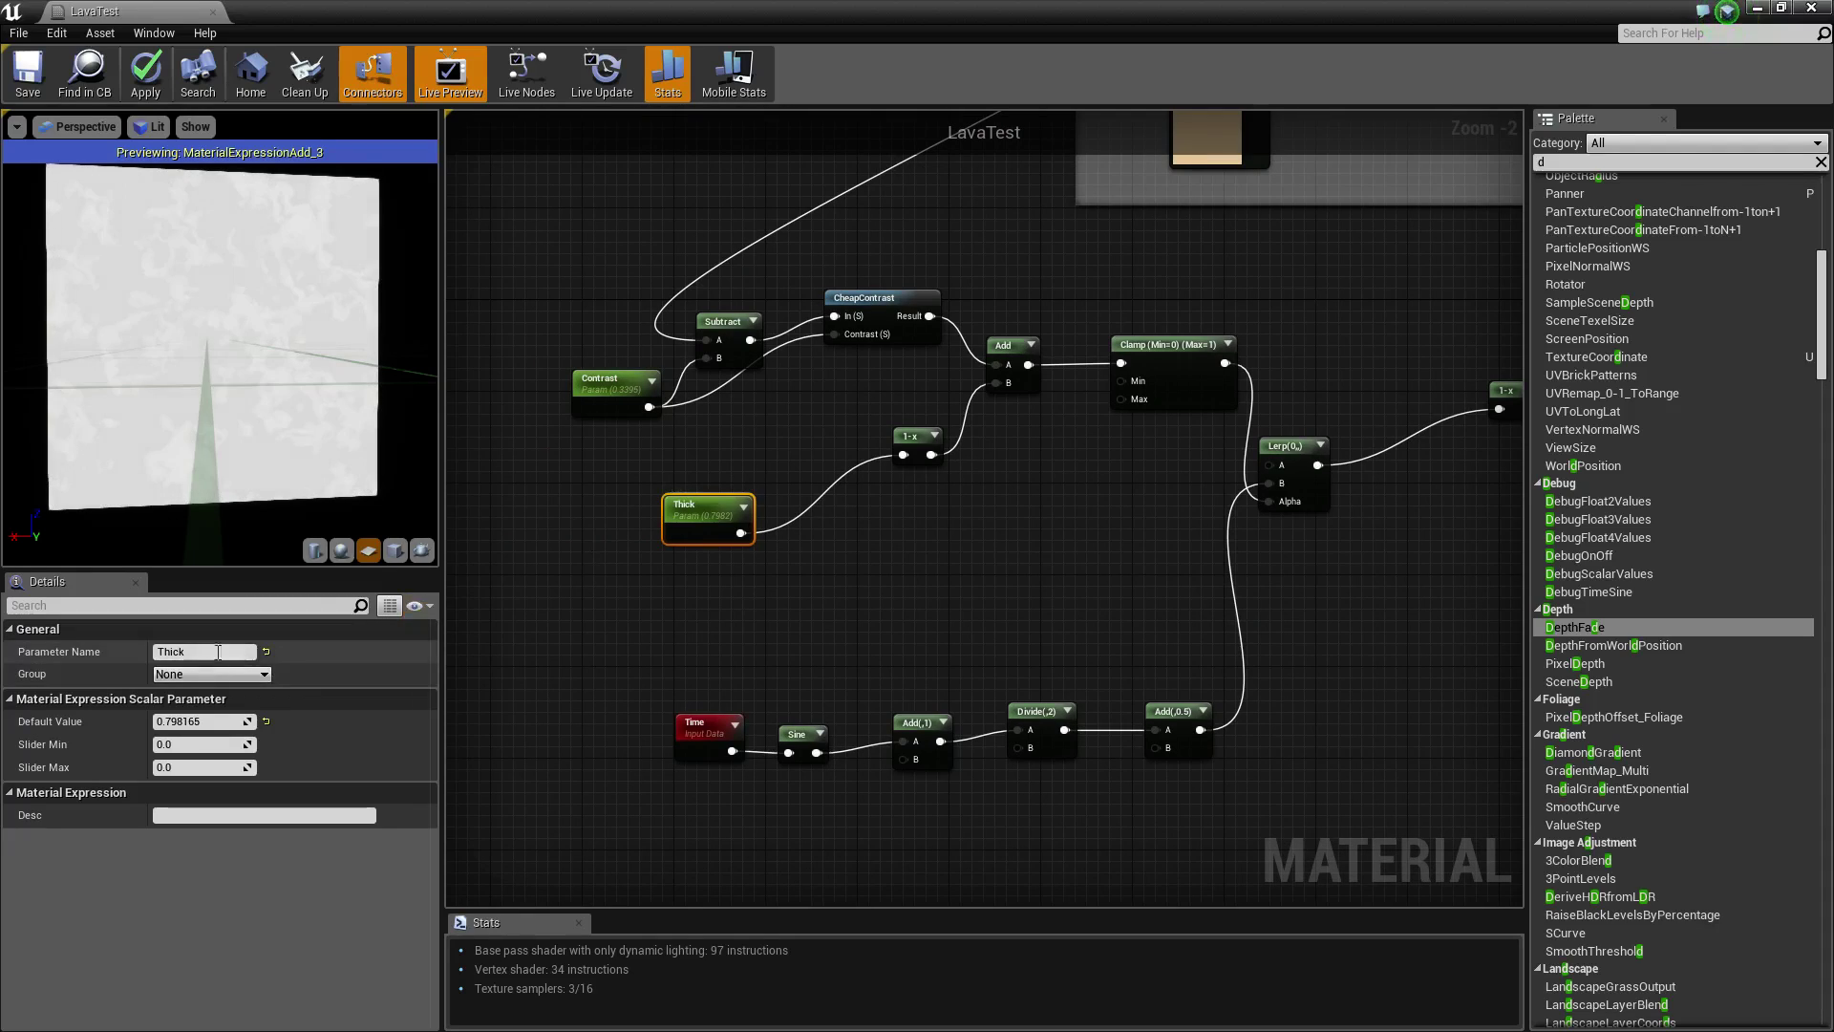
- Set the default values of the Contrast and Thick parameters to 0.3, moving Thick below Contrast
click(604, 386)
click(200, 721)
text(0.3394)
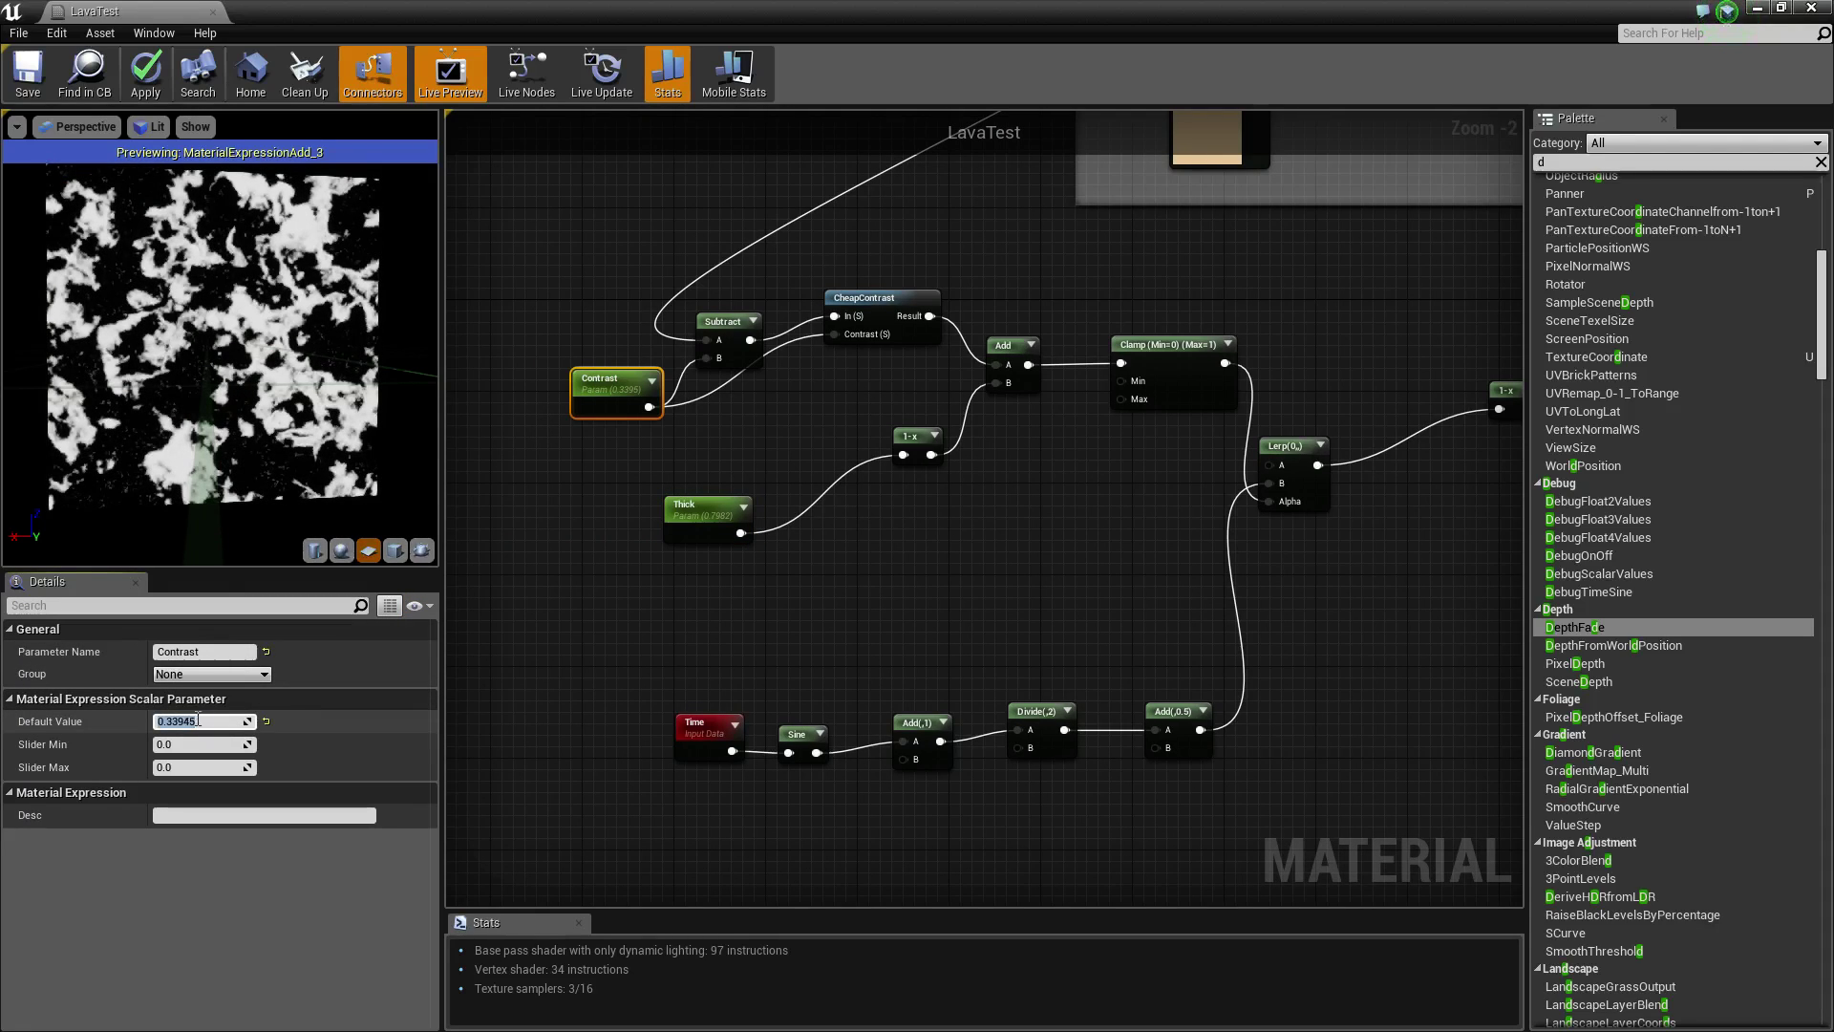
key(Return)
drag(697, 506, 583, 530)
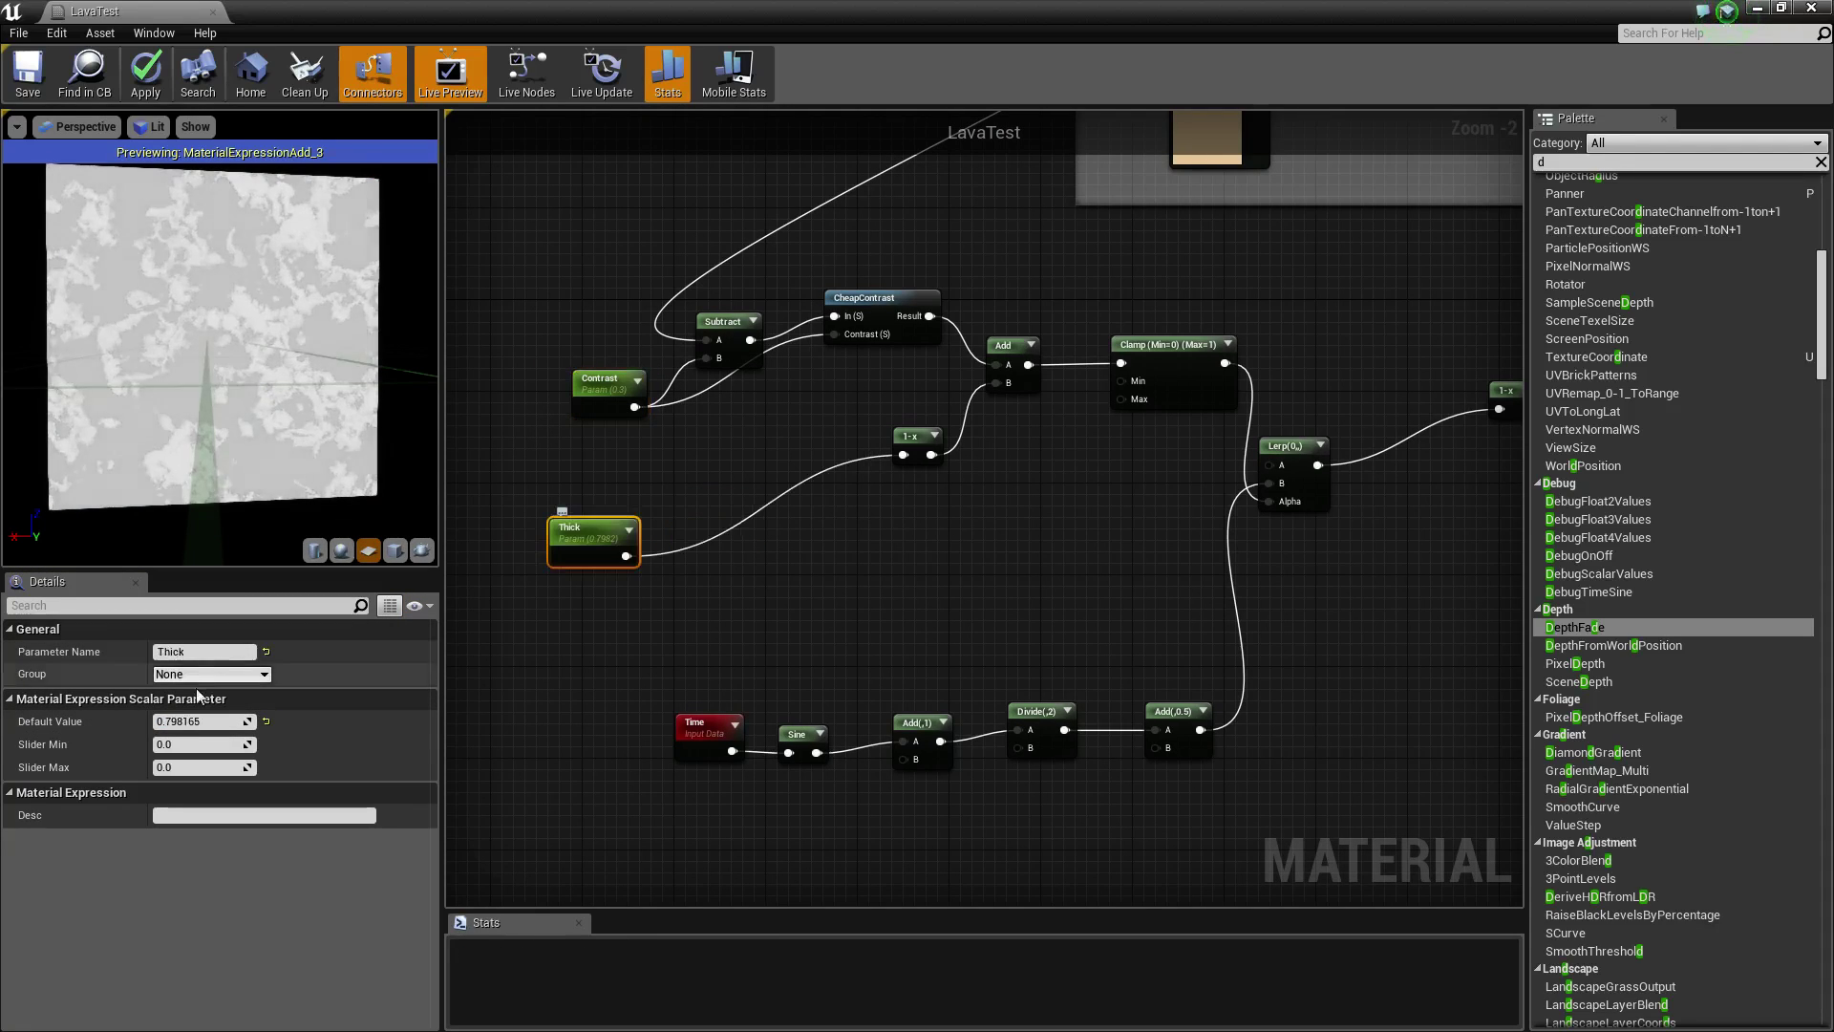
text(0.3)
key(Return)
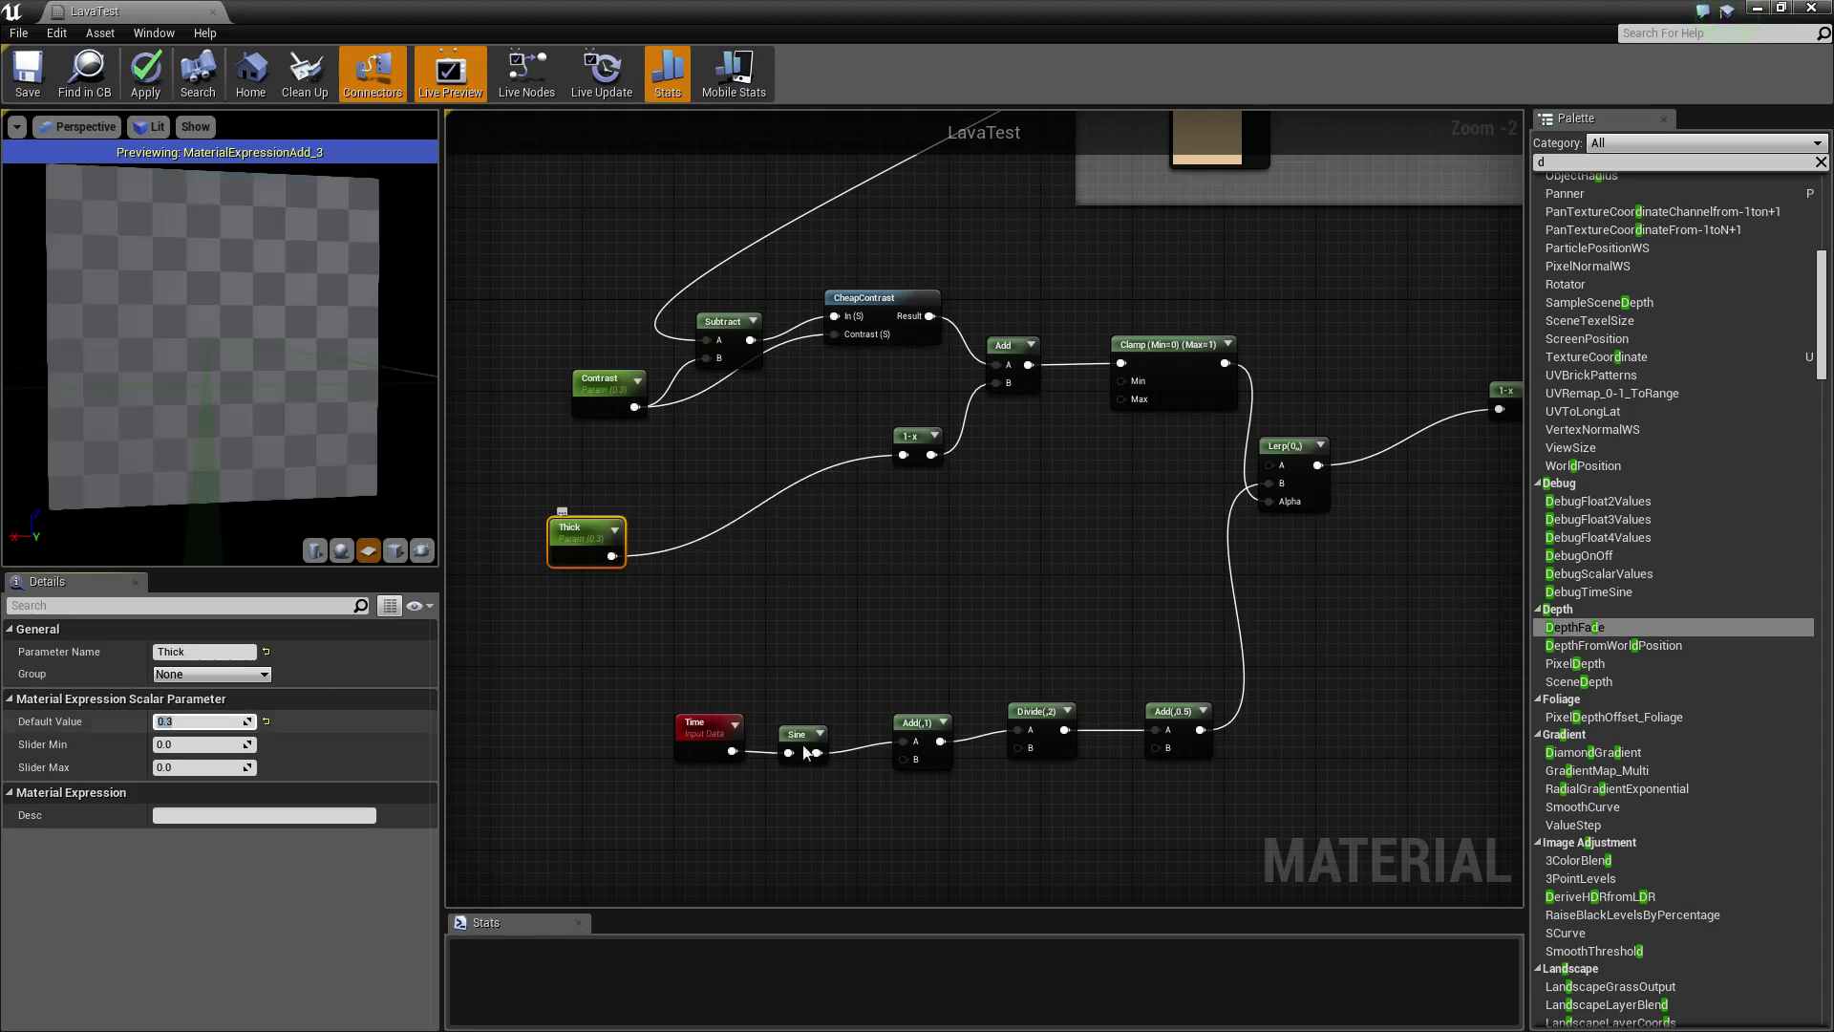
- Stop previewing the 0.4 Add node and rotate the preview plane to examine the full lava material
right_drag(1404, 378, 1030, 433)
right_click(1278, 460)
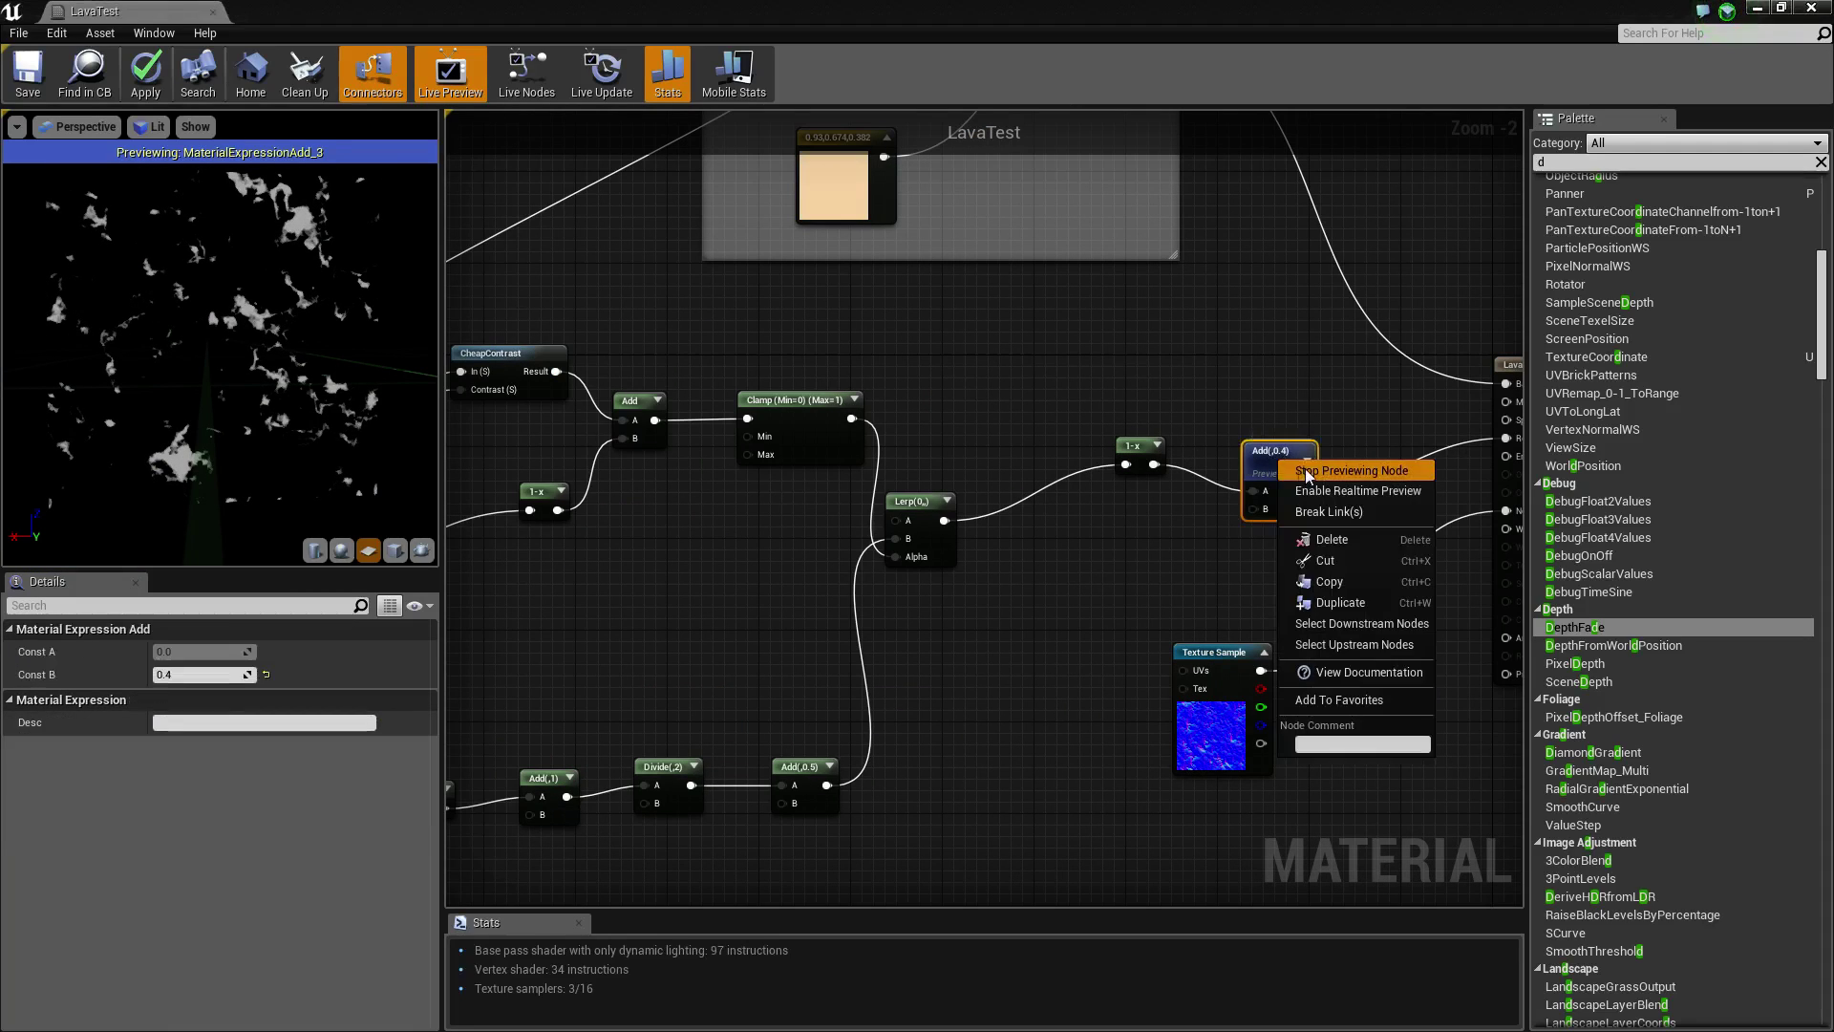
click(1309, 473)
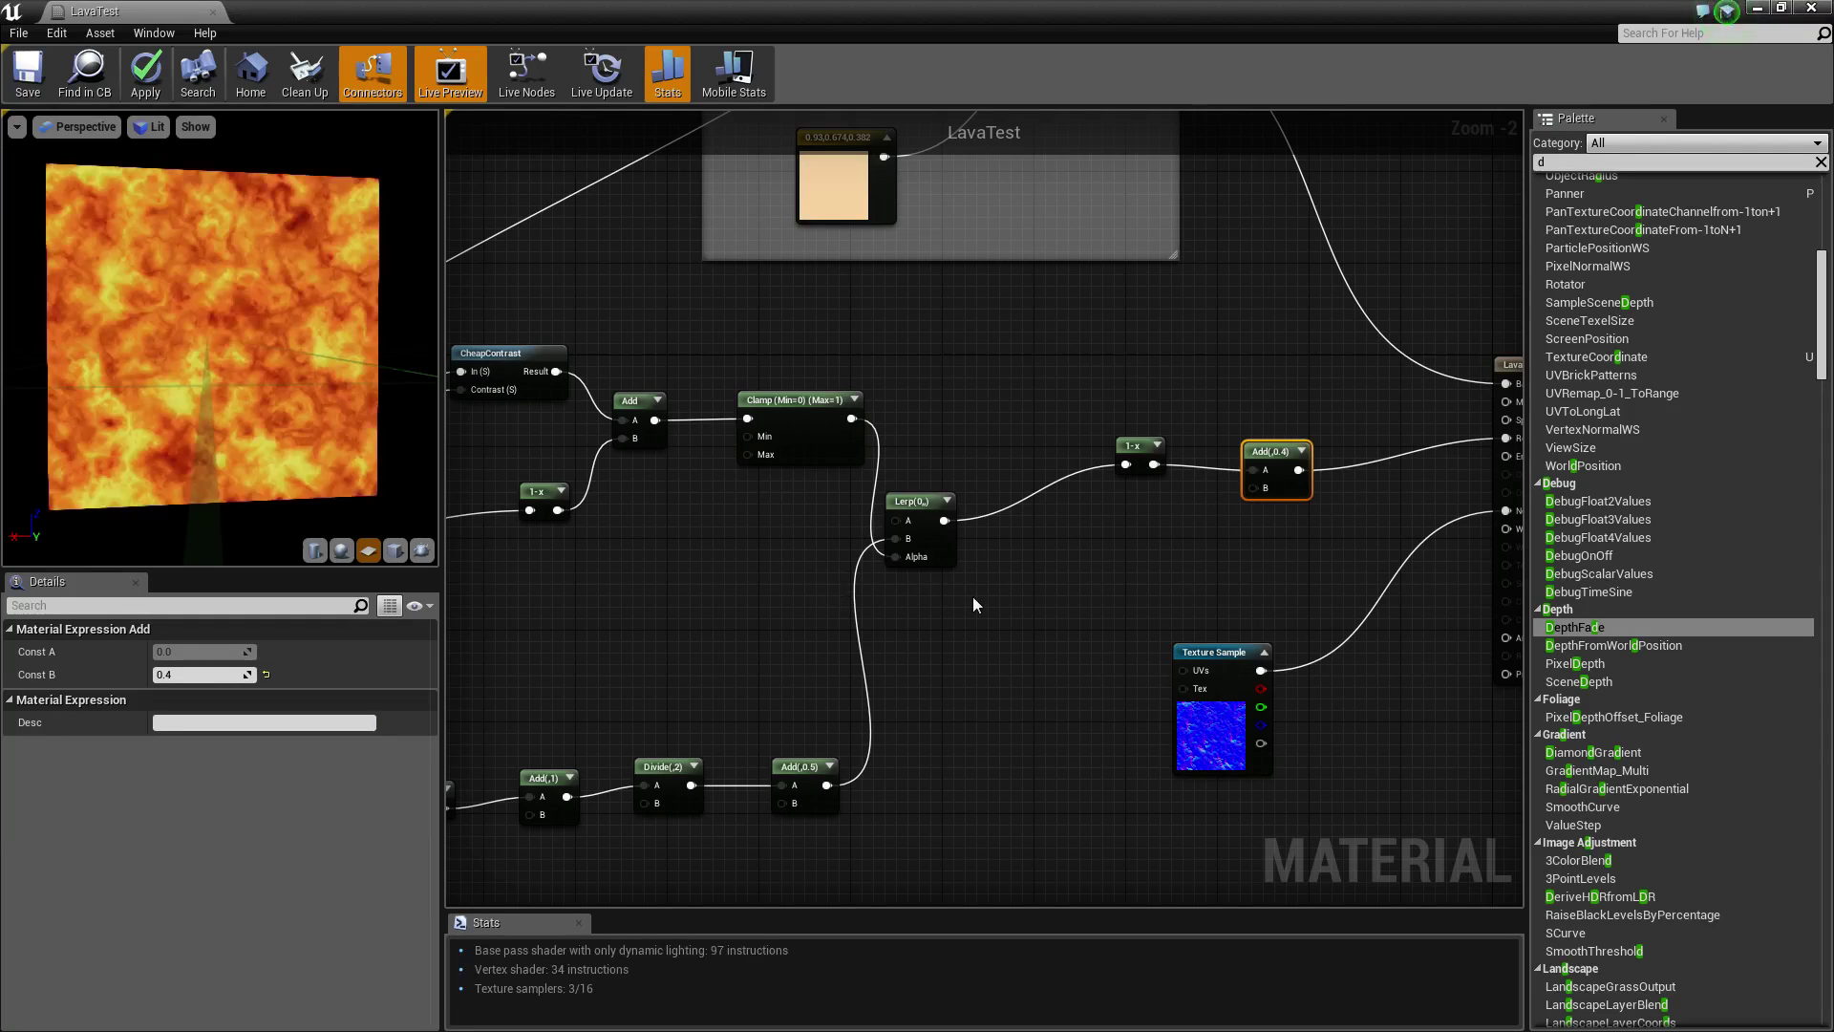
right_drag(985, 587, 817, 581)
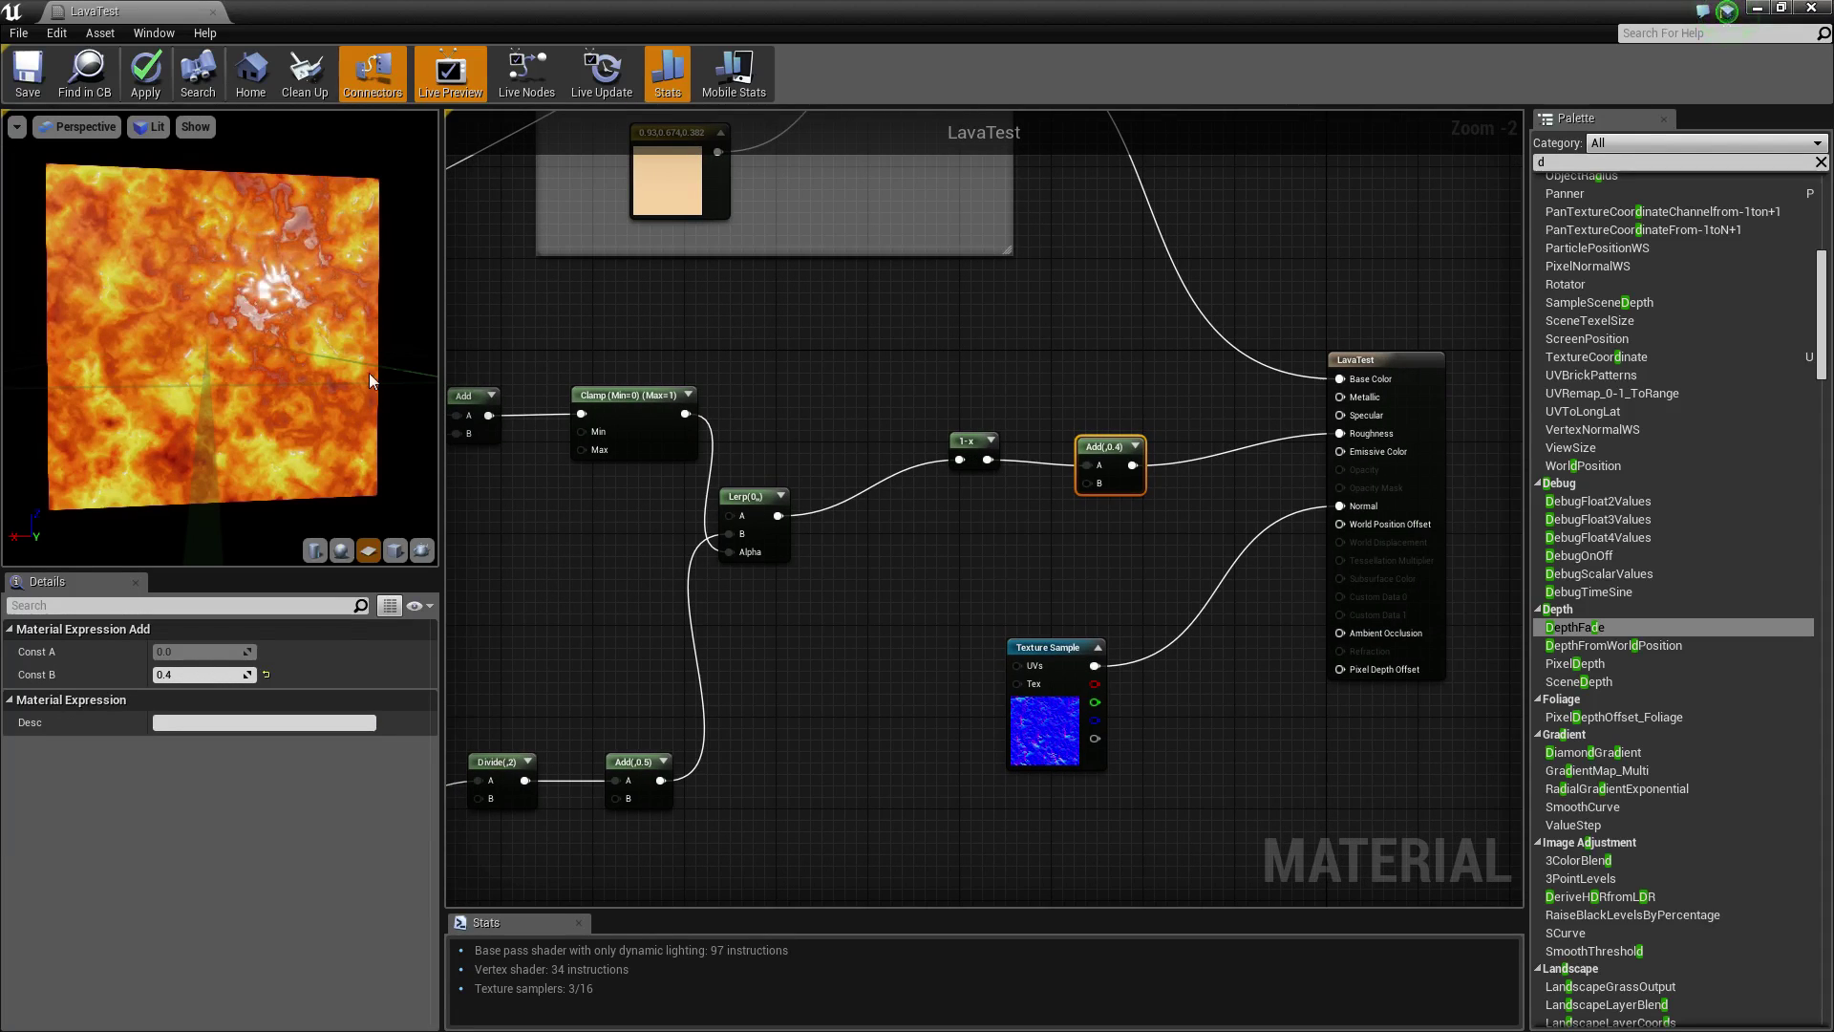
drag(277, 361, 308, 485)
drag(282, 330, 260, 318)
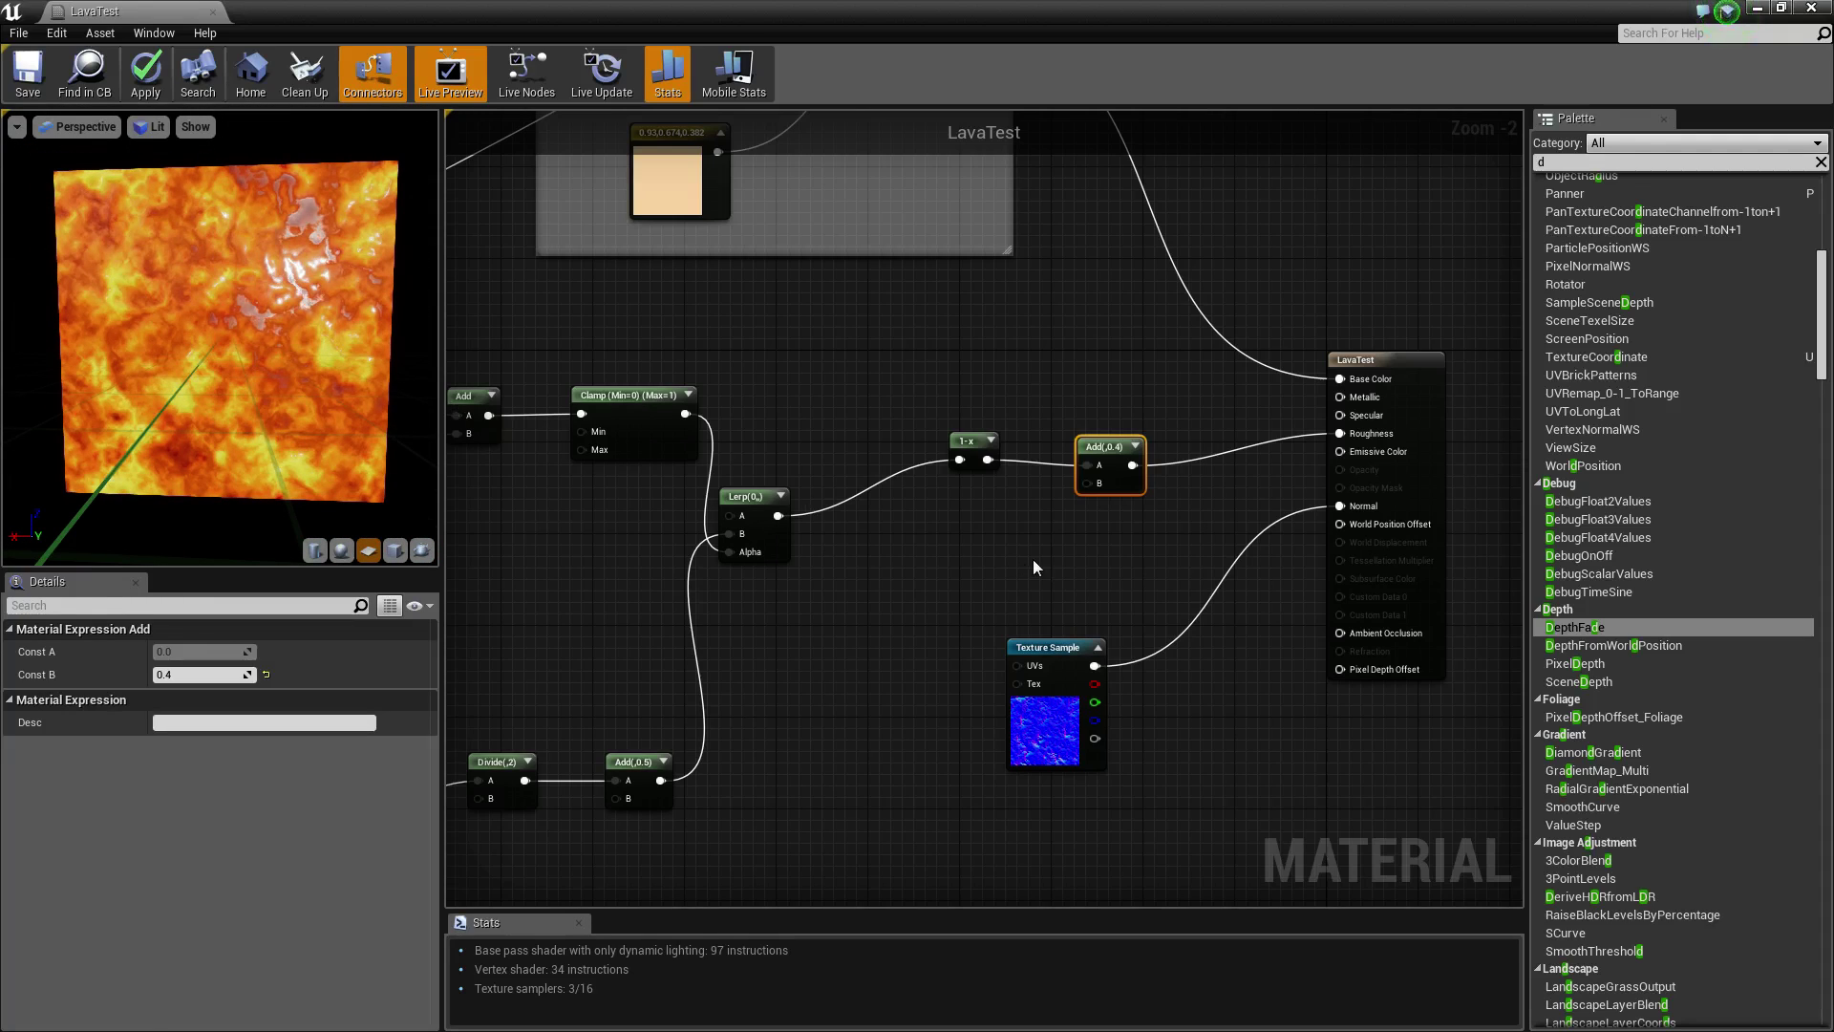
- Move the 0.4 Add node and its 1-x node higher in the graph to make room beneath them
click(1057, 502)
drag(1108, 447, 1127, 372)
drag(966, 432, 941, 408)
click(965, 504)
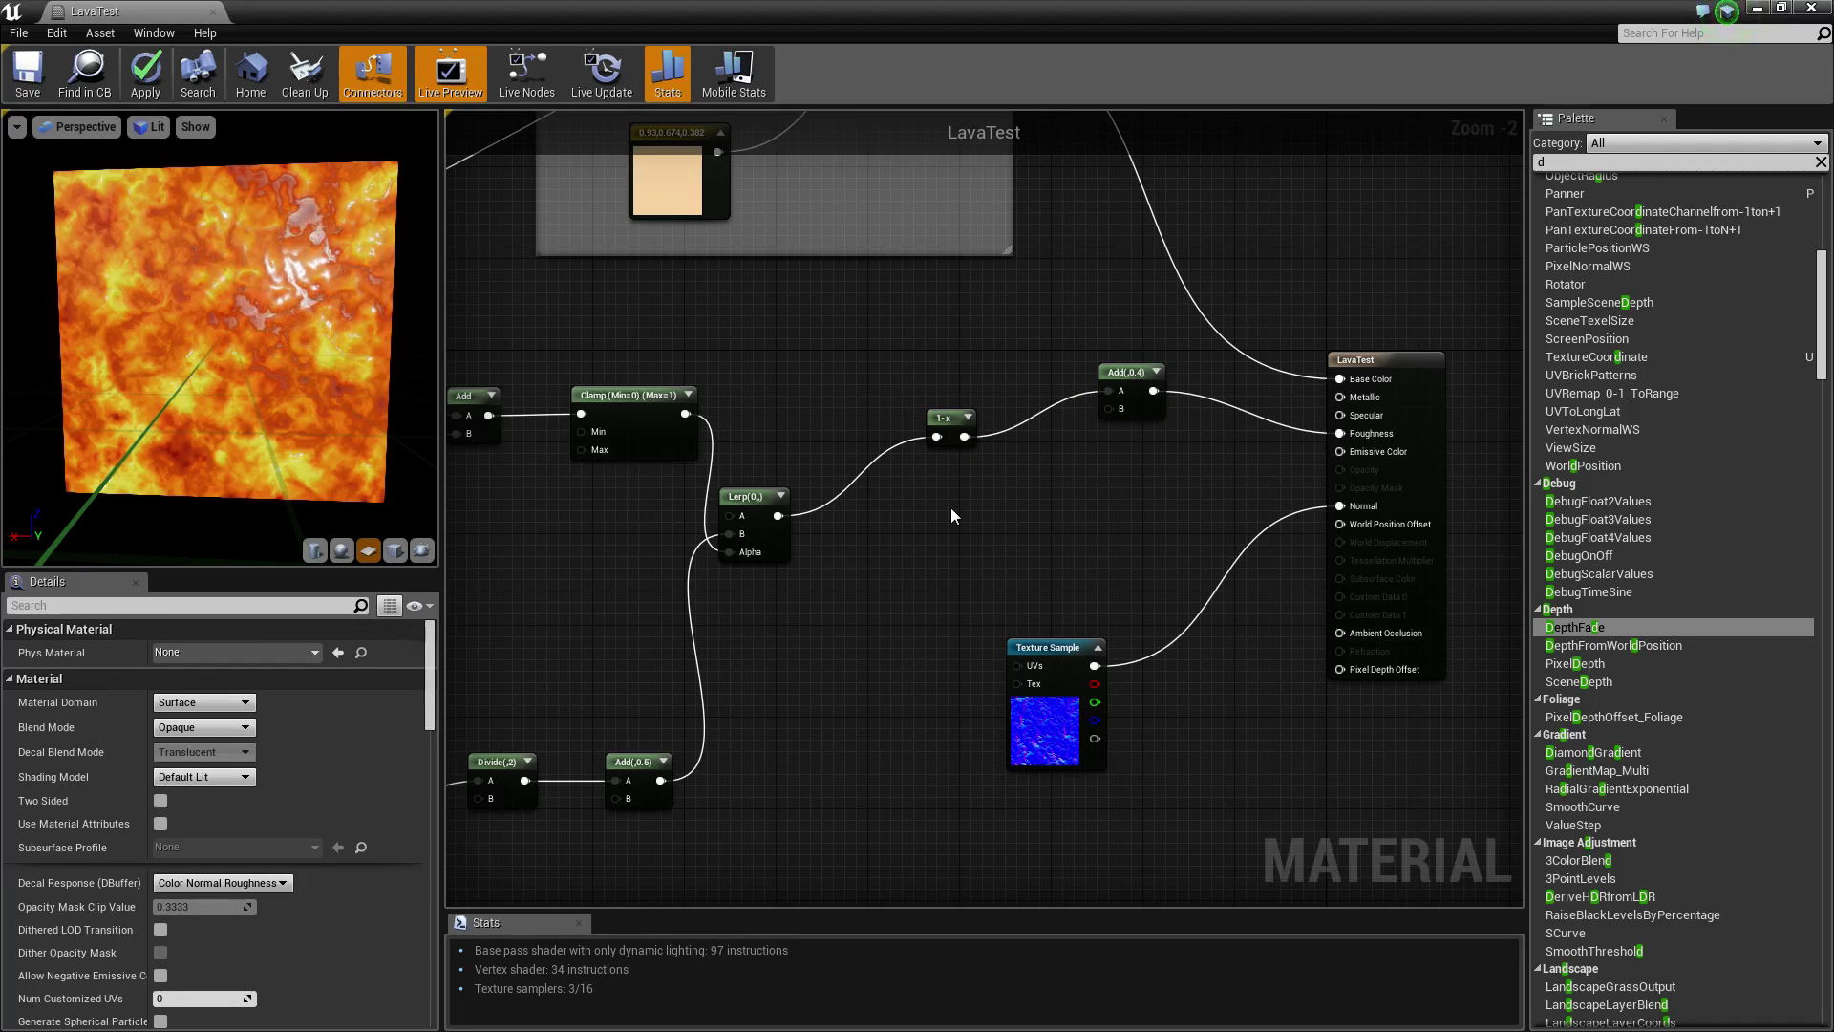
- Add a Multiply node below the Roughness 1-x and connect the Lerp output to its A input
key(m)
click(953, 513)
drag(779, 515, 965, 542)
right_drag(1046, 504, 923, 493)
click(955, 489)
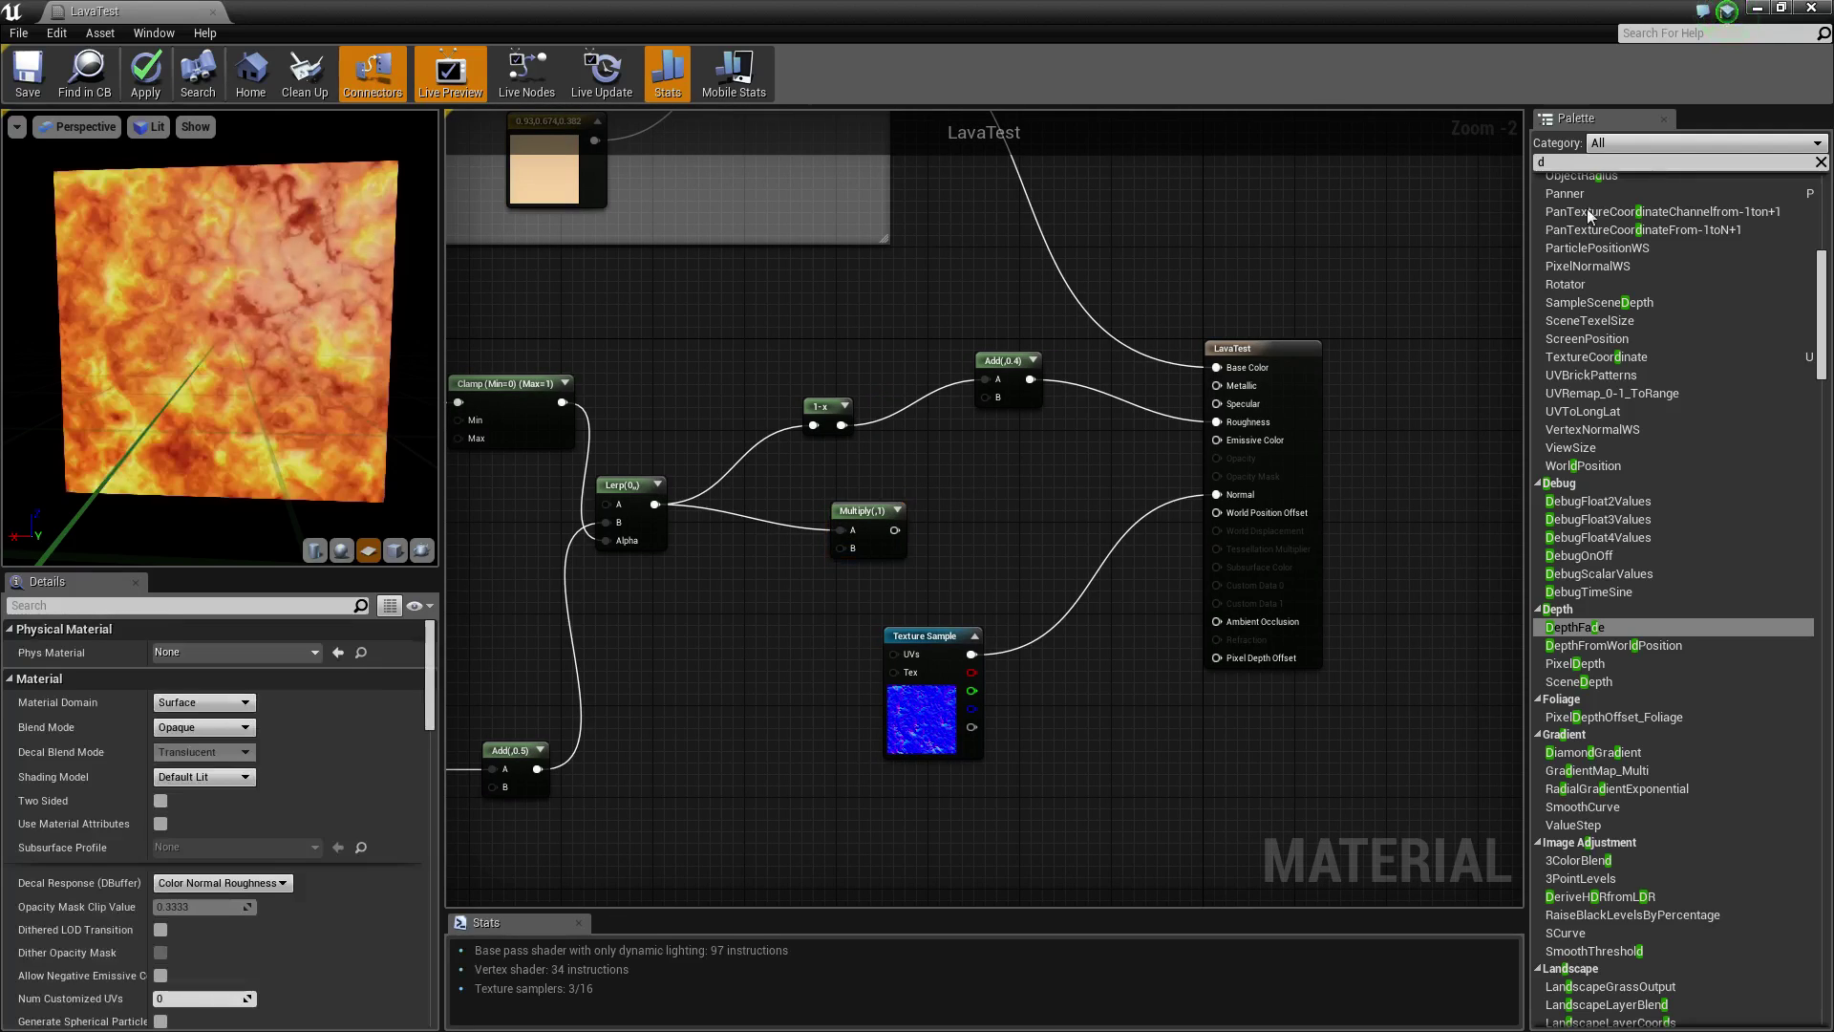
- Place a Clamp node after the new Multiply and connect the Multiply output to its input
click(1607, 162)
key(BackSpace)
text(clamp)
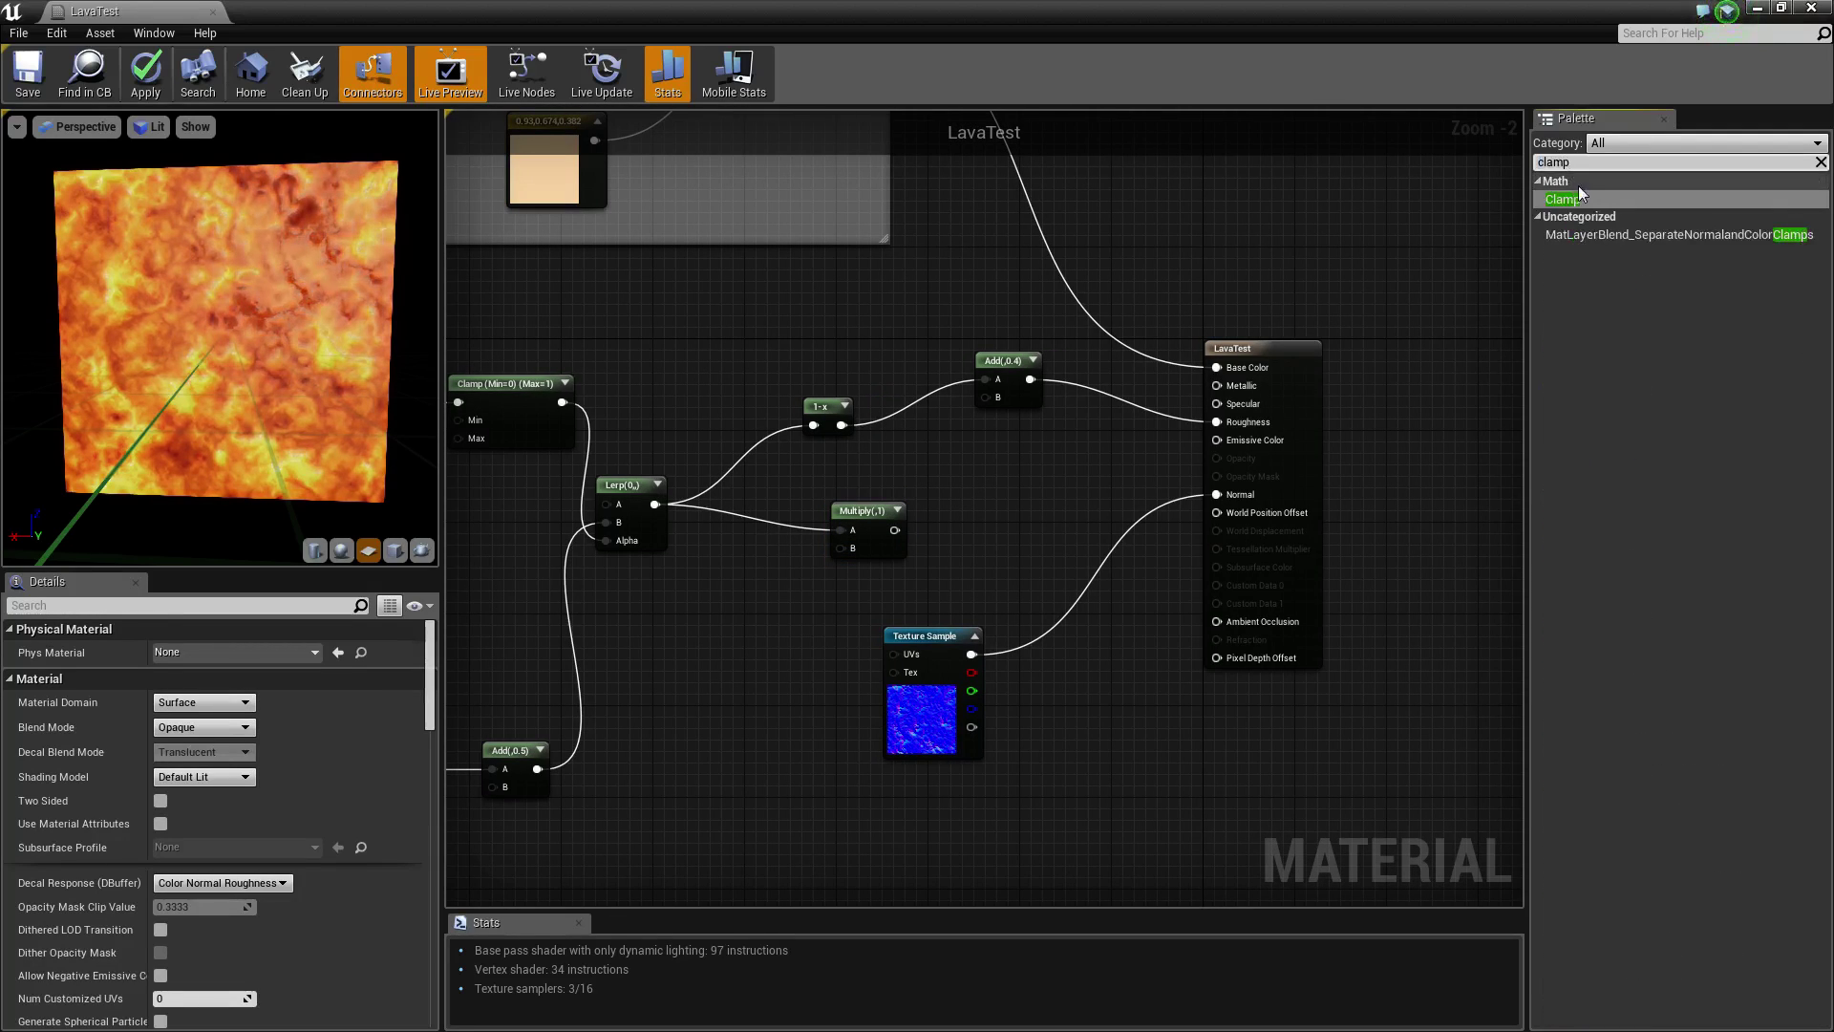
drag(1578, 195, 1013, 478)
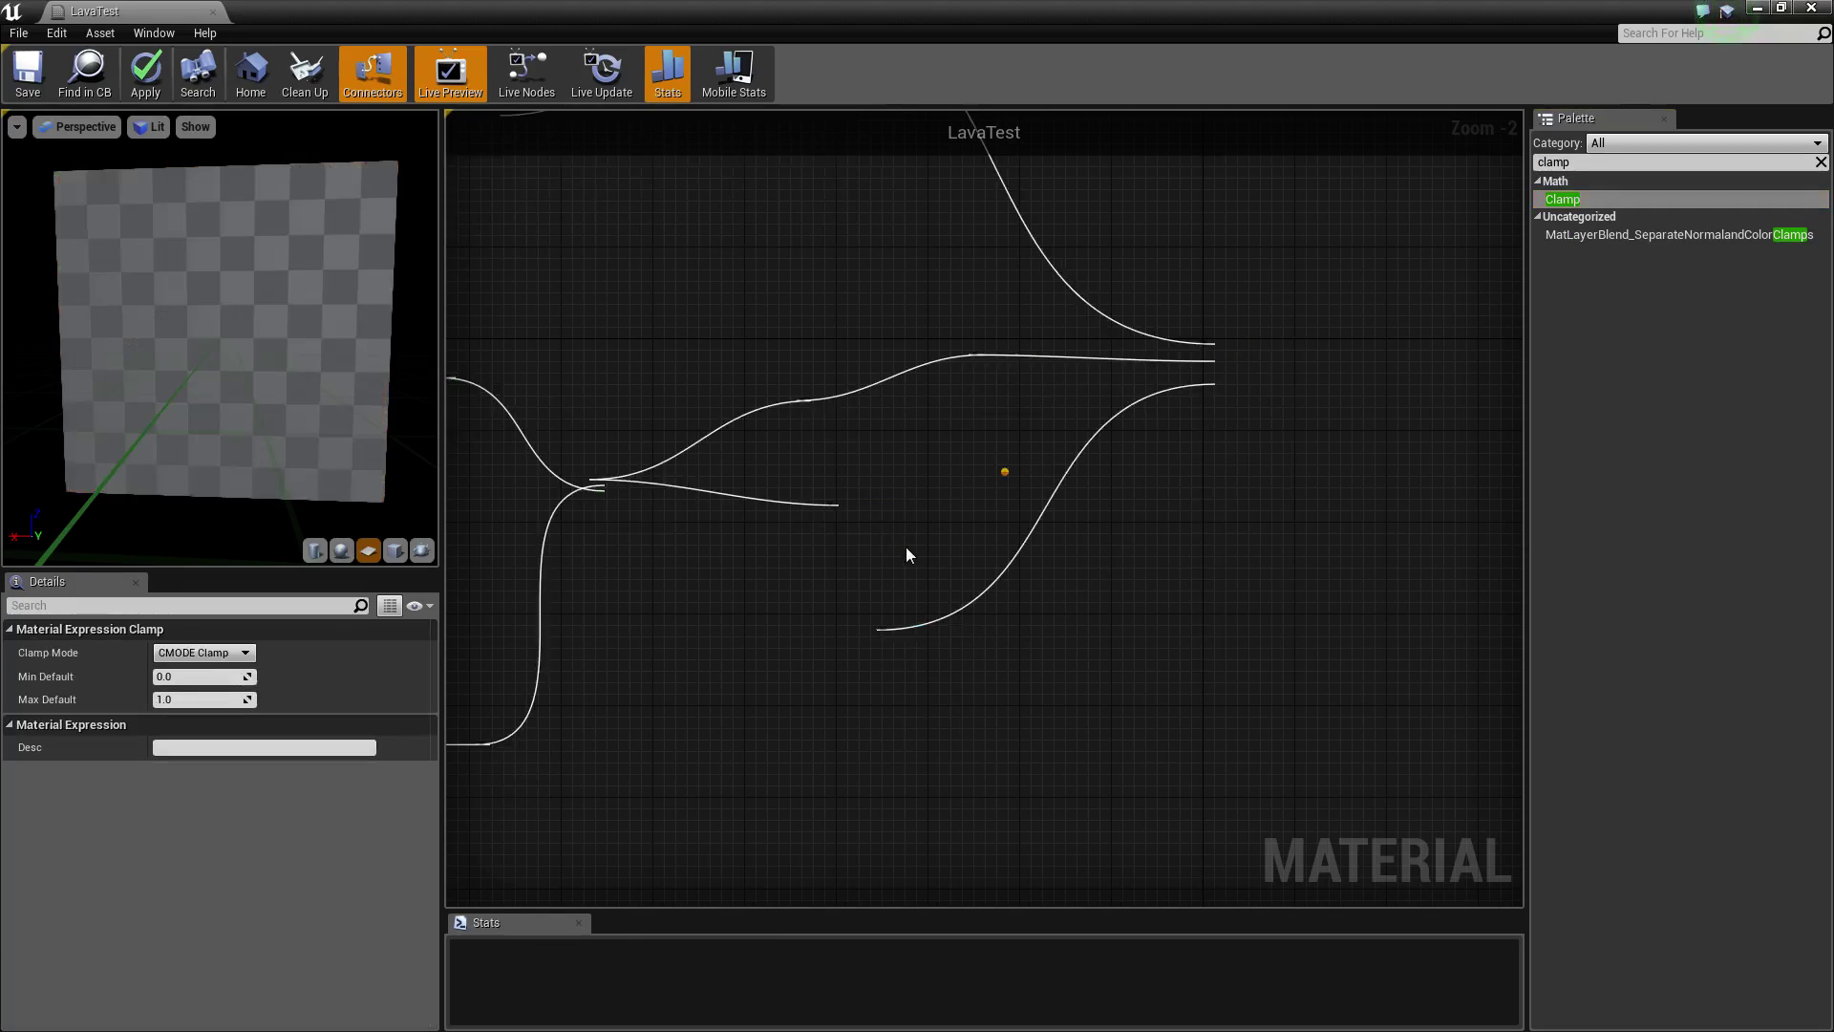
drag(895, 529, 1048, 489)
- Set the new Clamp's Max Default to 2 and connect its output to Emissive Color
click(189, 699)
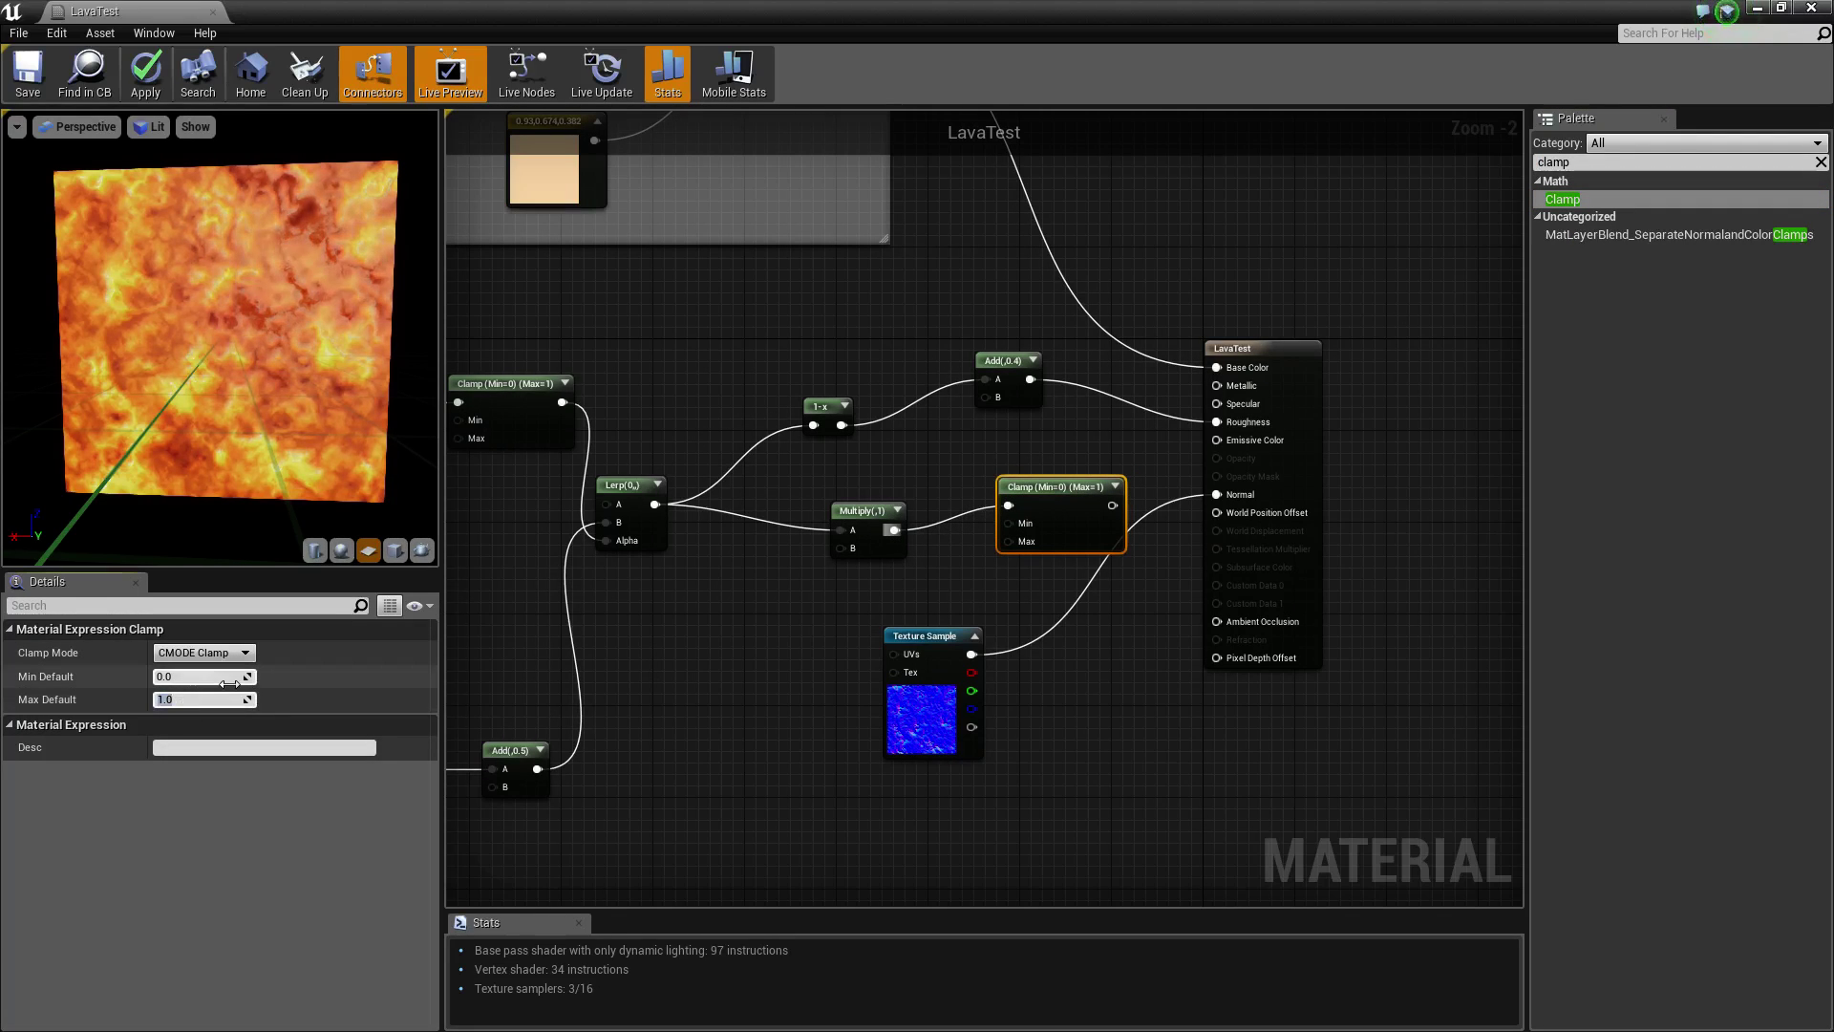
text(2)
key(Return)
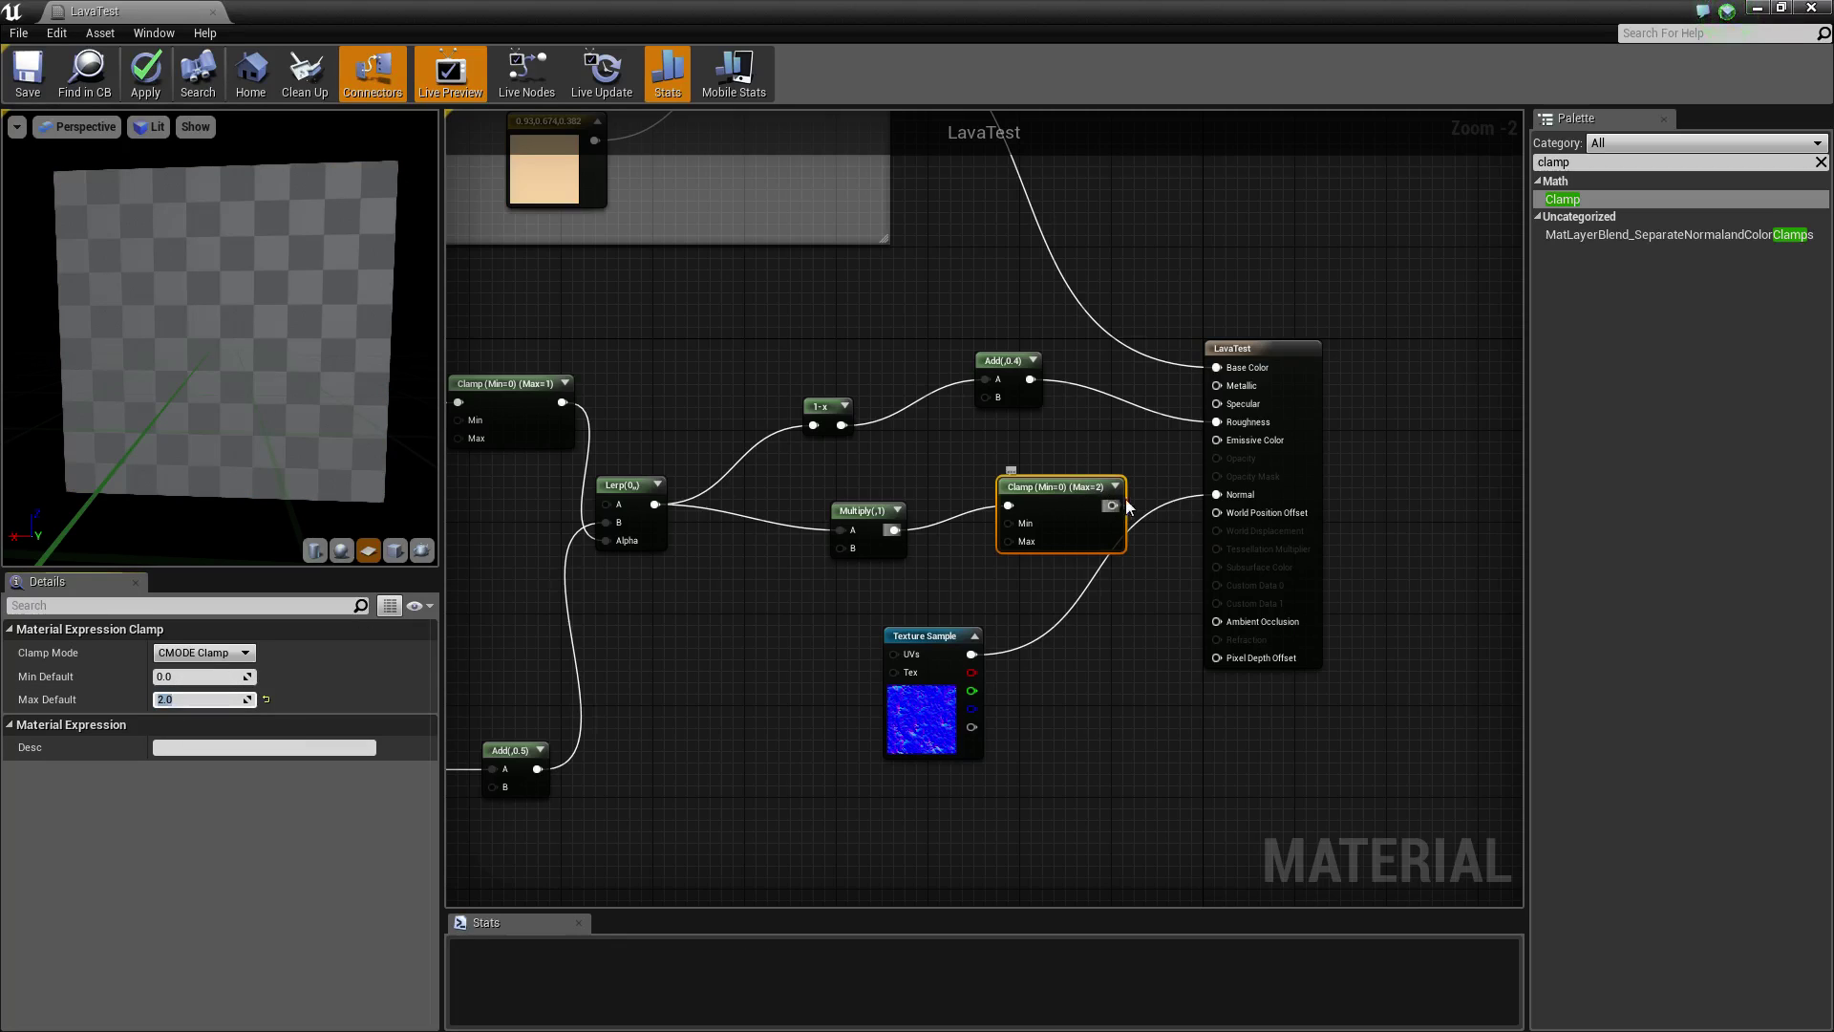
drag(1112, 505, 1231, 444)
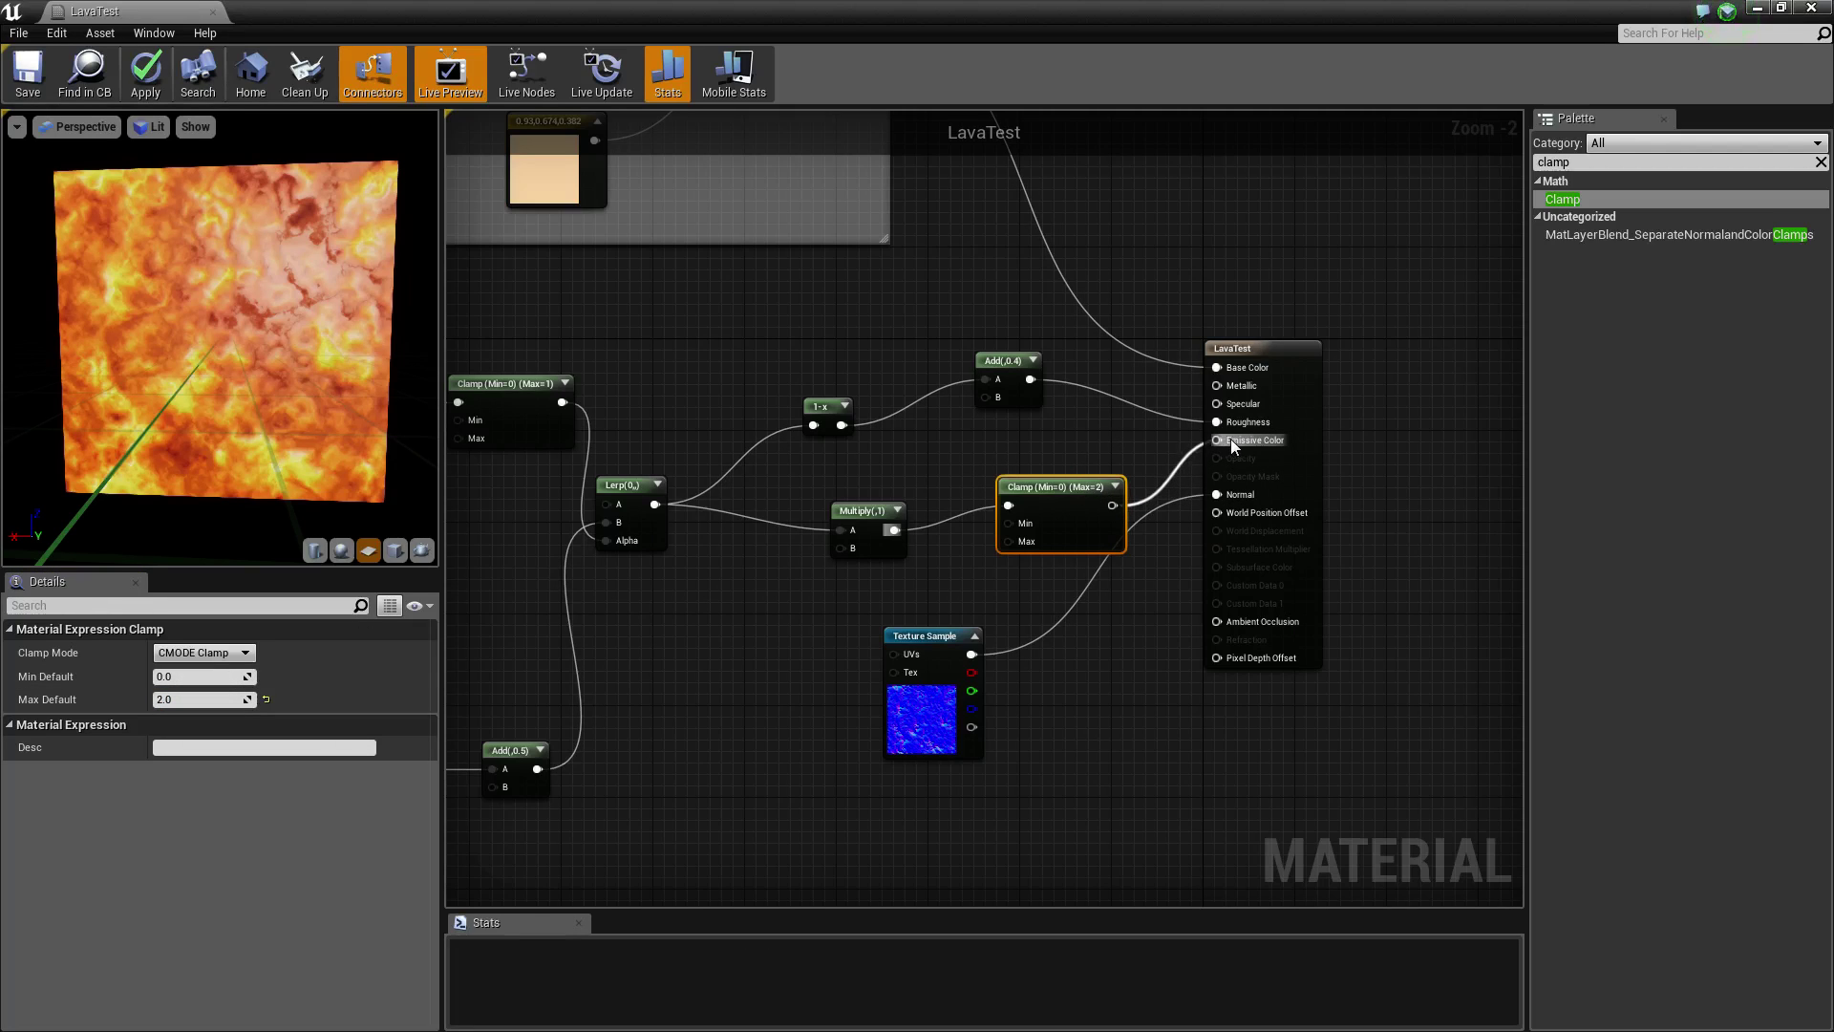
- Reposition the emissive Clamp and Multiply nodes so they line up between Lerp and the LavaTest output node
right_drag(1070, 475, 1212, 501)
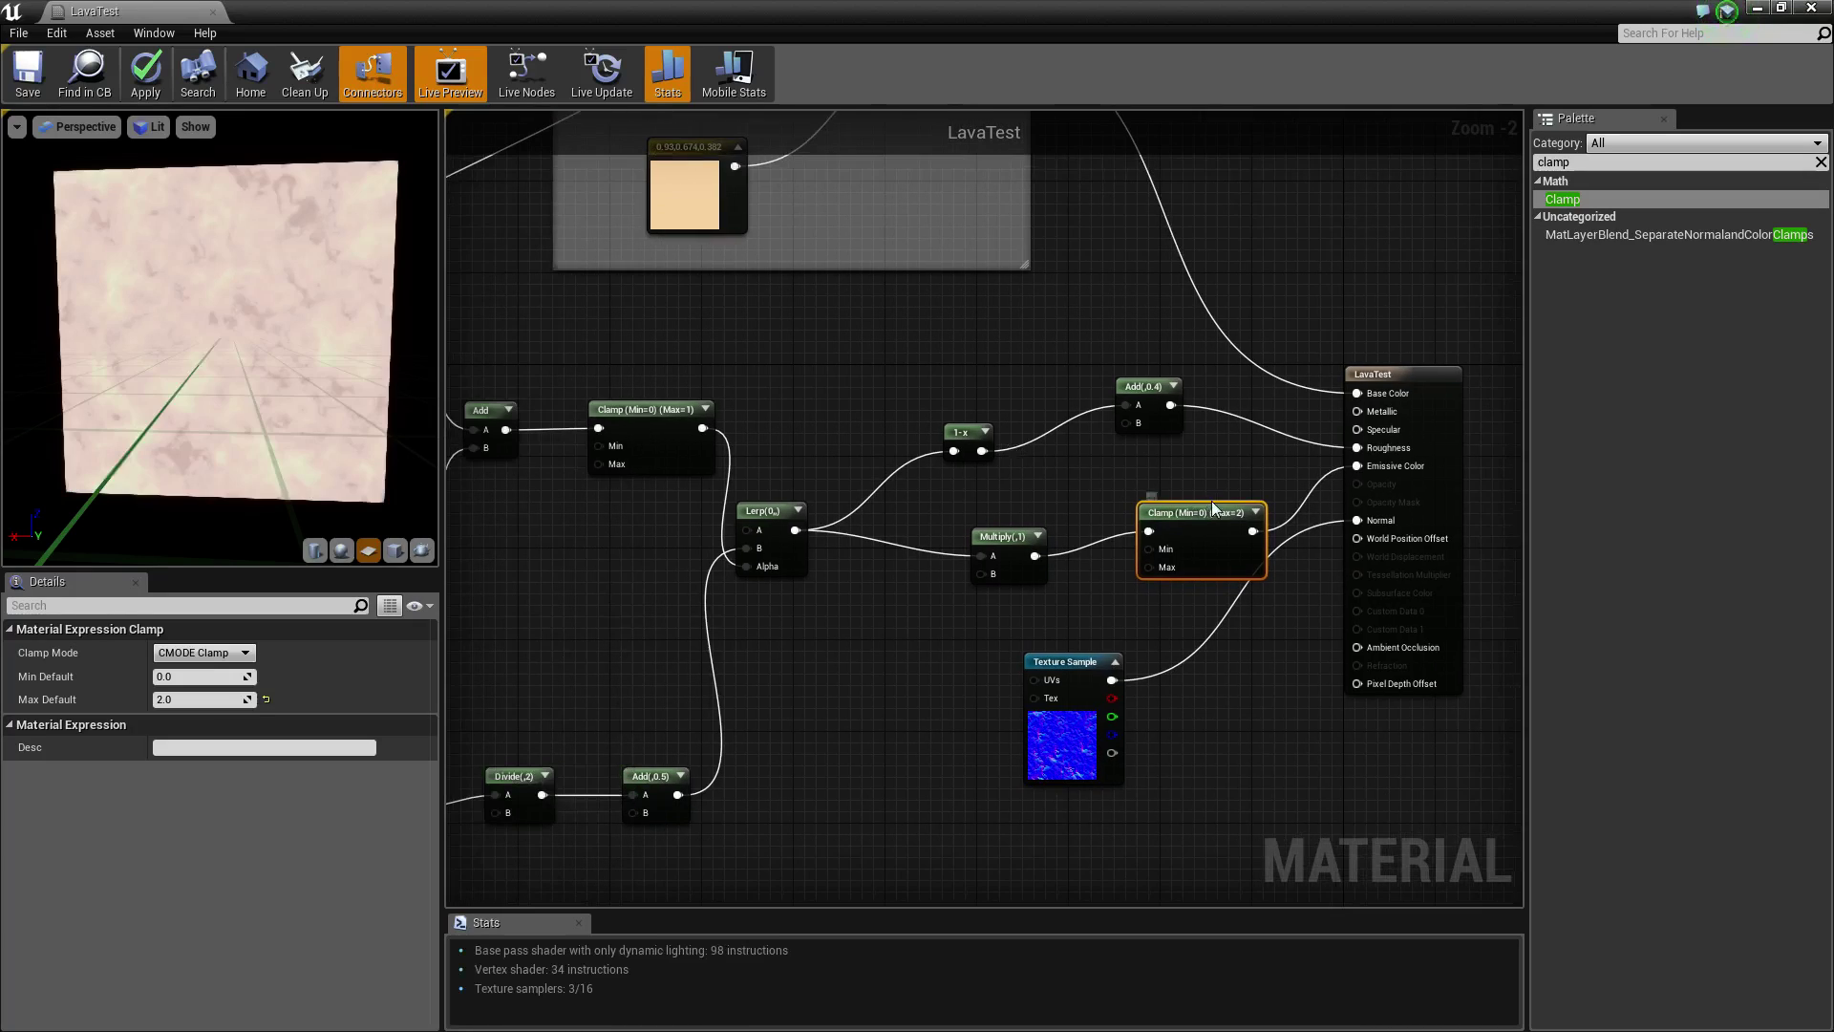
right_click(1211, 501)
click(1190, 507)
drag(1194, 510, 1164, 489)
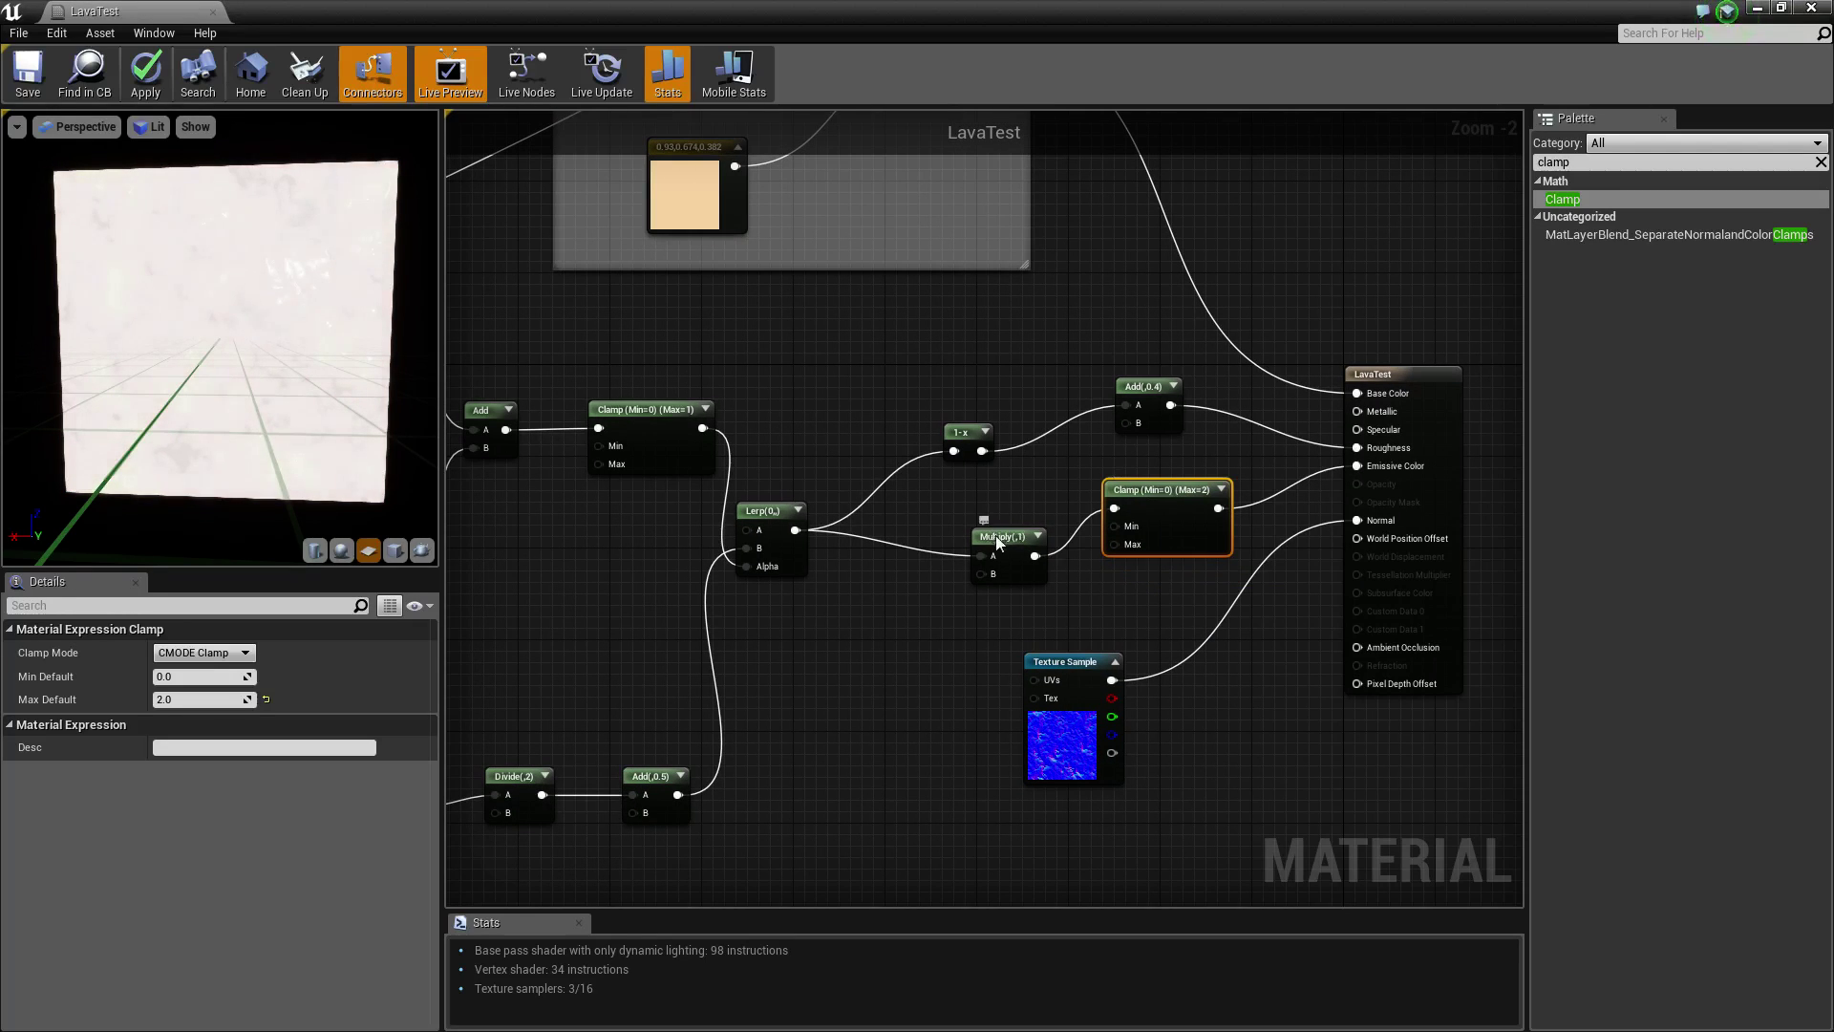
drag(996, 535, 980, 511)
mouse_move(845, 535)
right_down()
mouse_move(948, 538)
mouse_move(875, 551)
right_up()
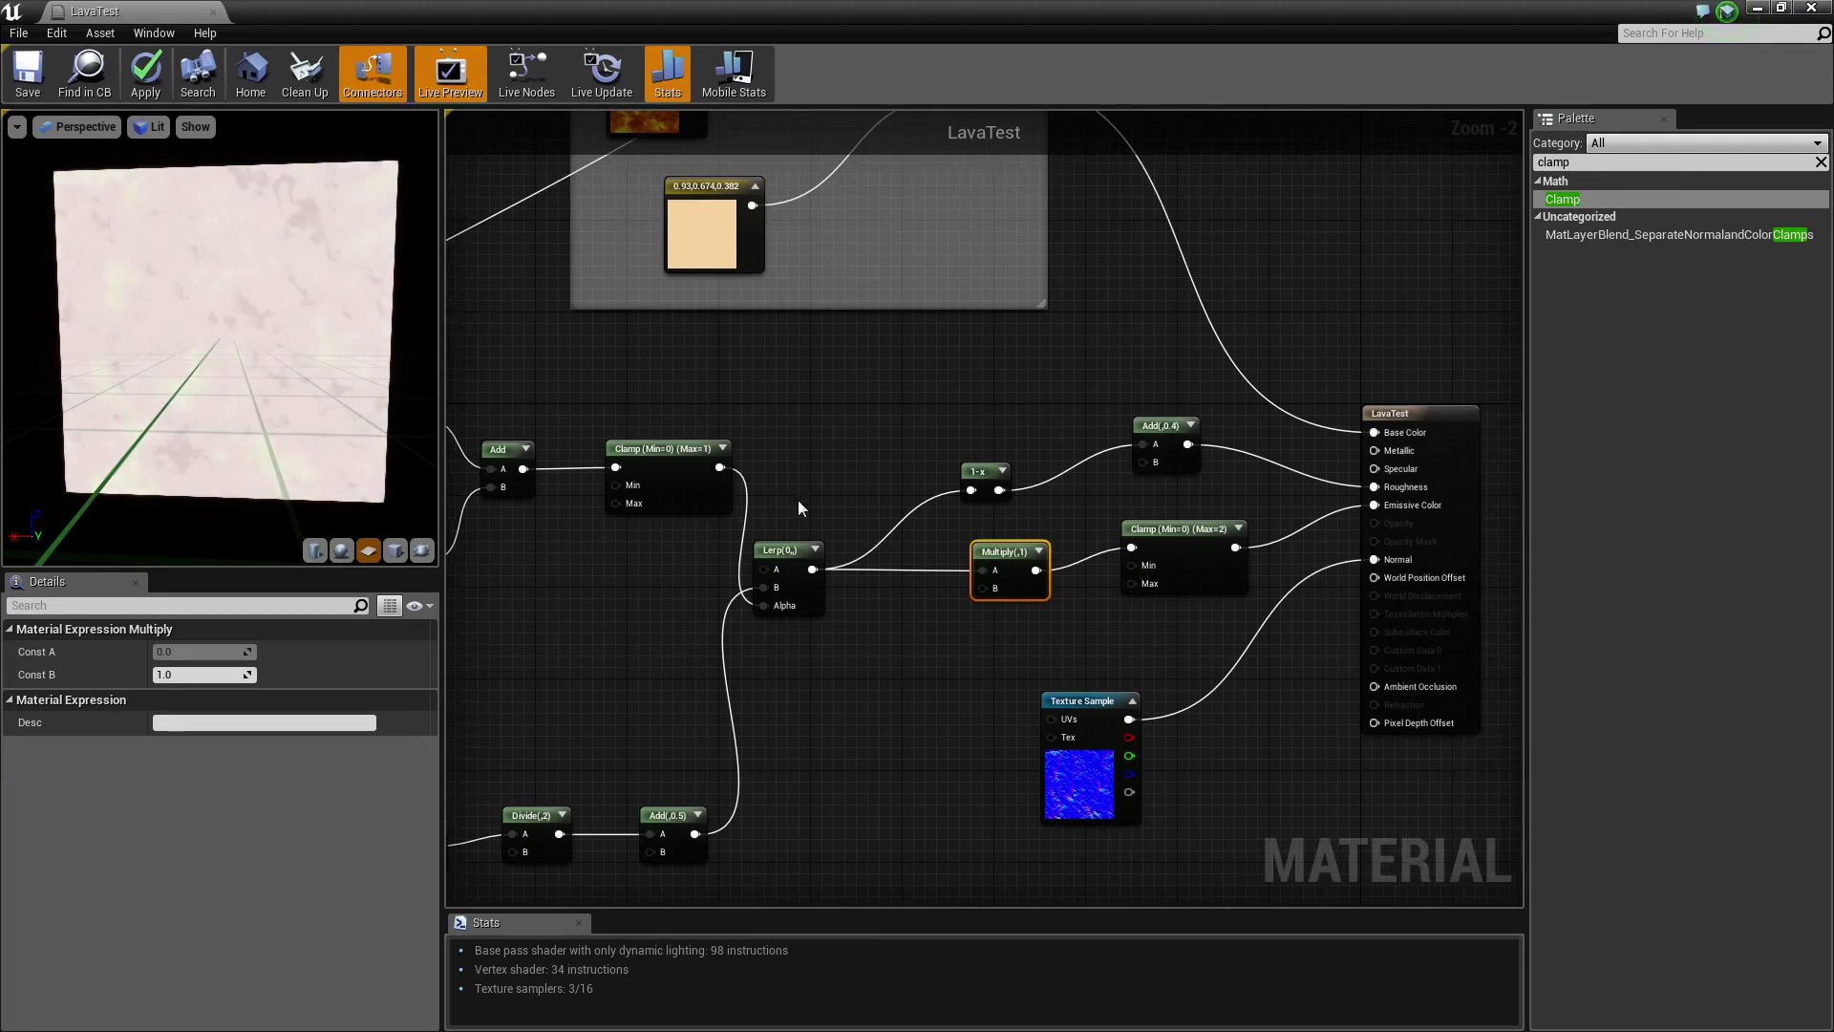
- Add another Multiply node above Lerp and connect the mask Clamp's output to its A input
right_drag(812, 470, 765, 505)
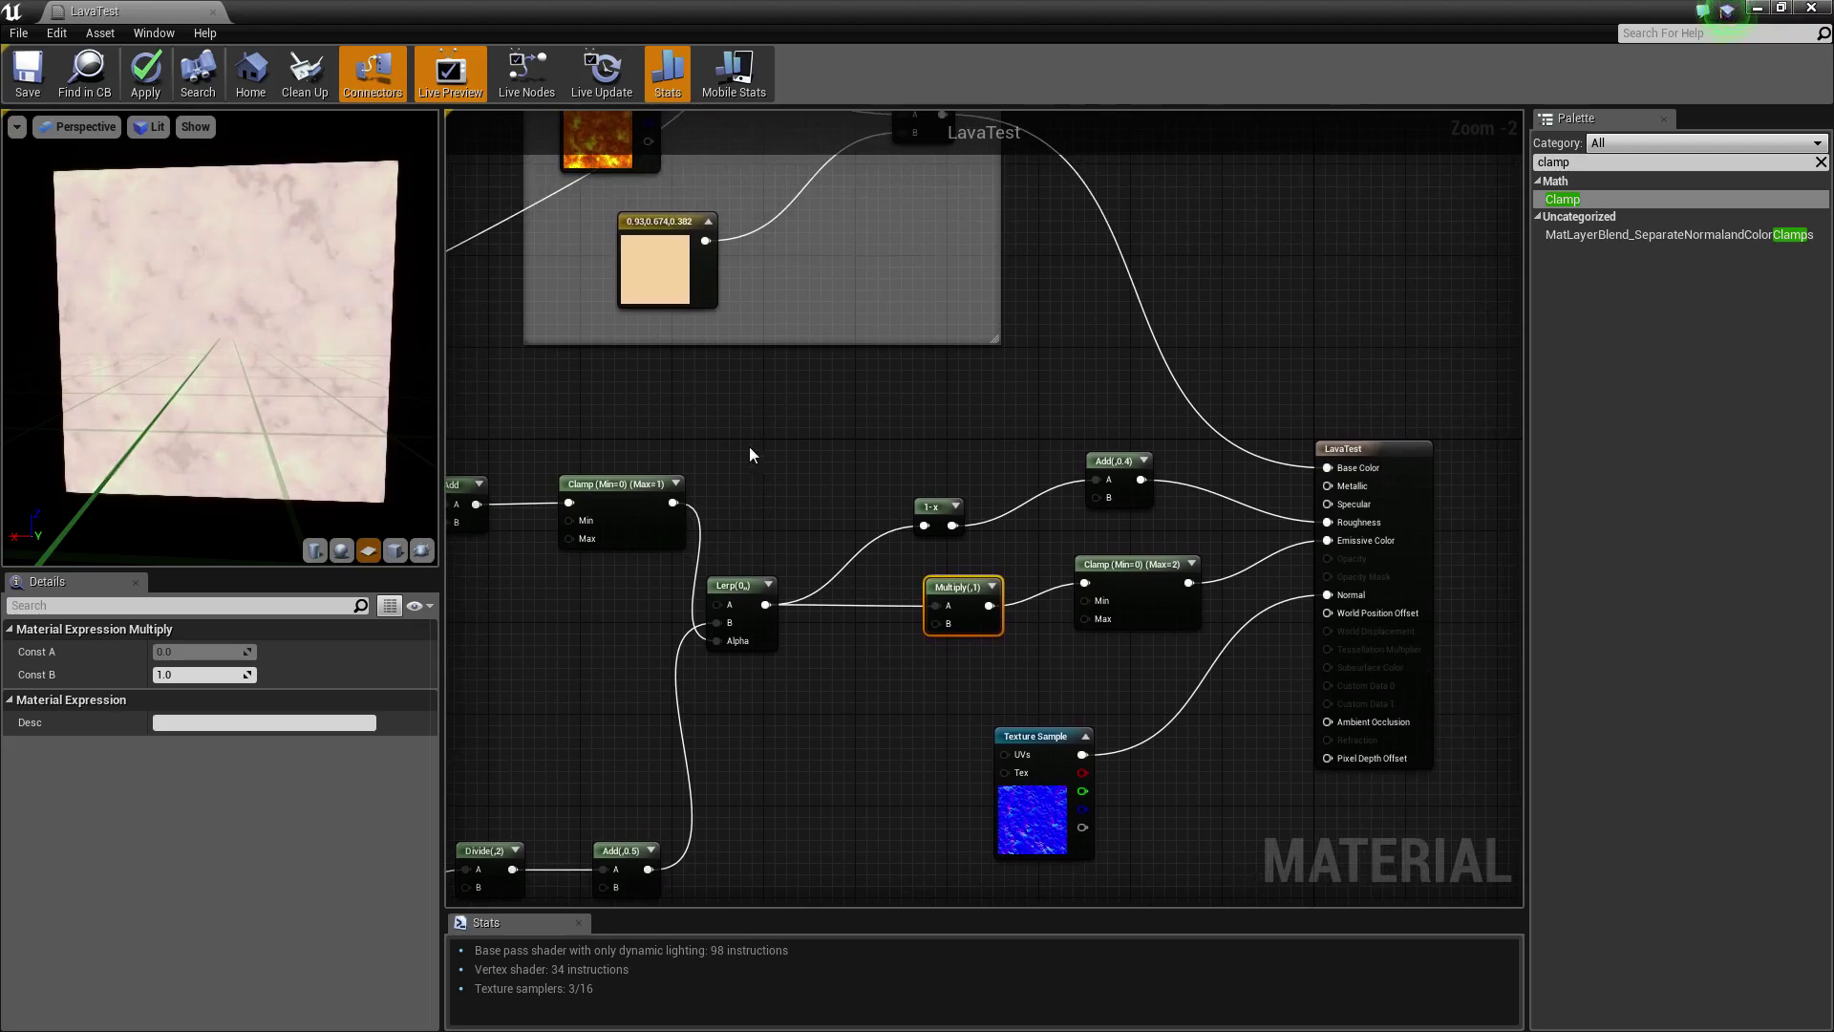
click(754, 397)
drag(673, 503, 764, 425)
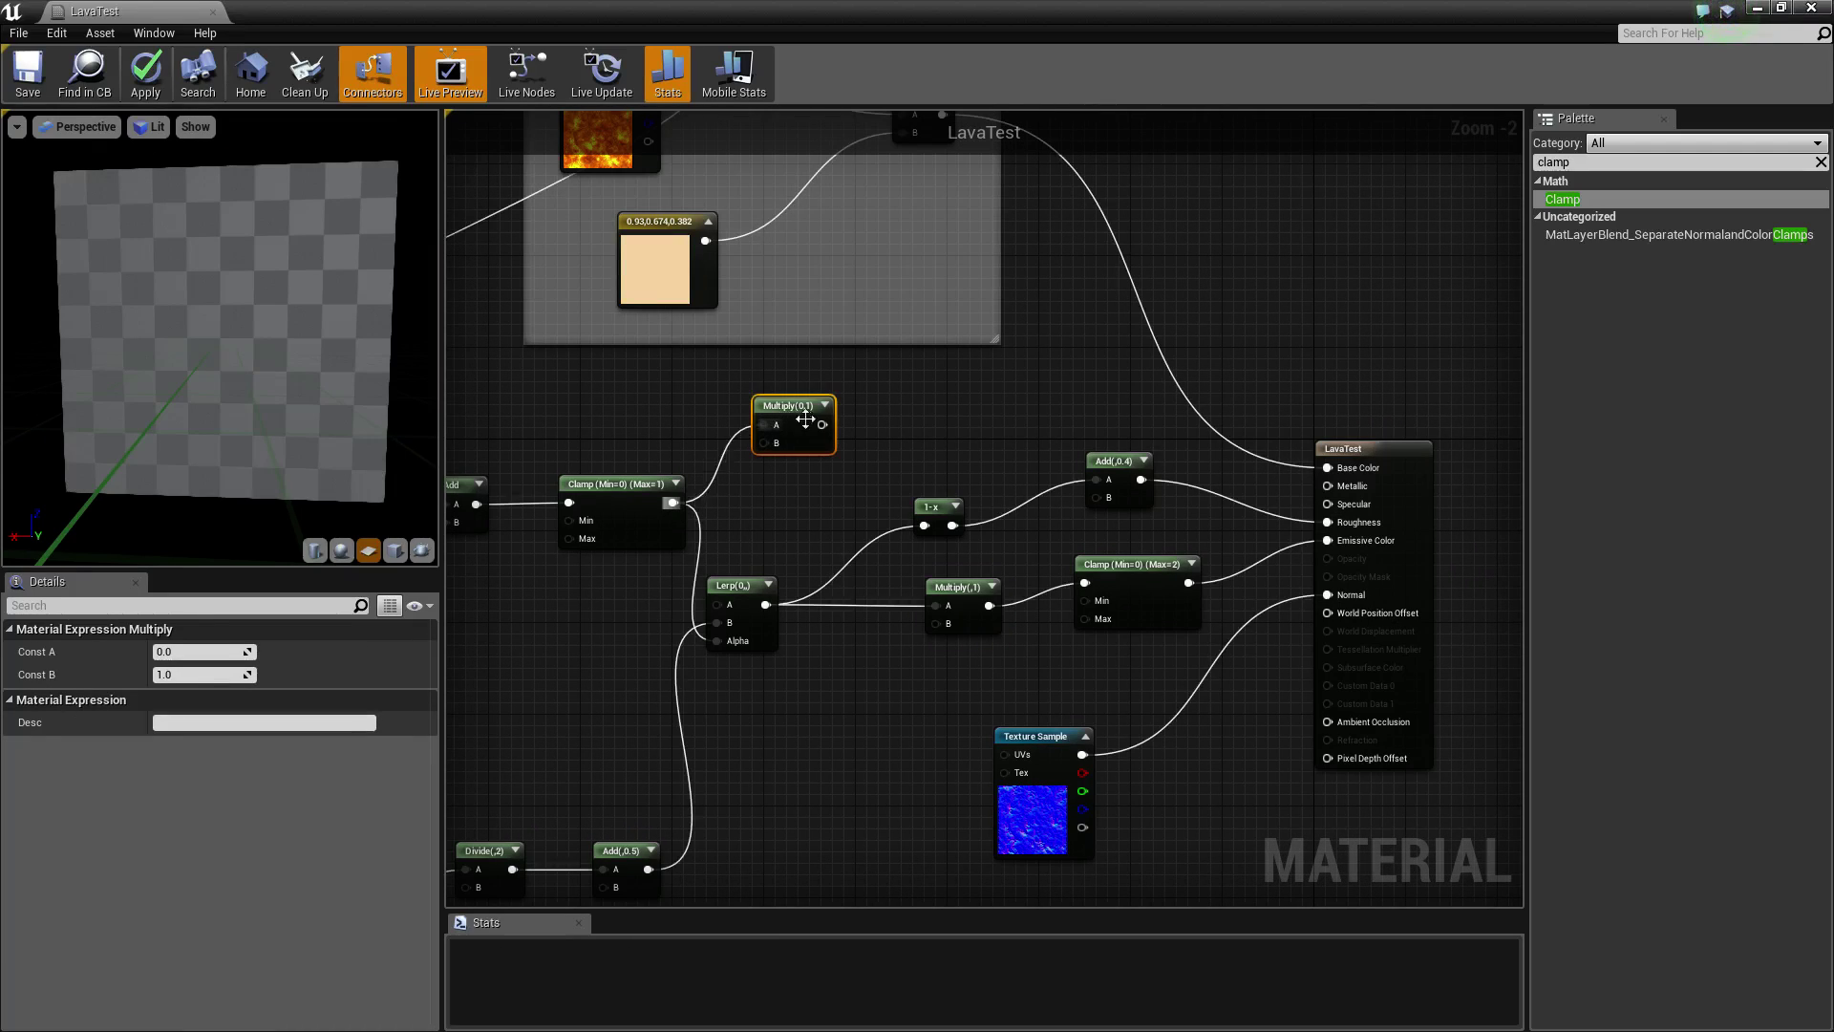
right_drag(890, 381, 948, 616)
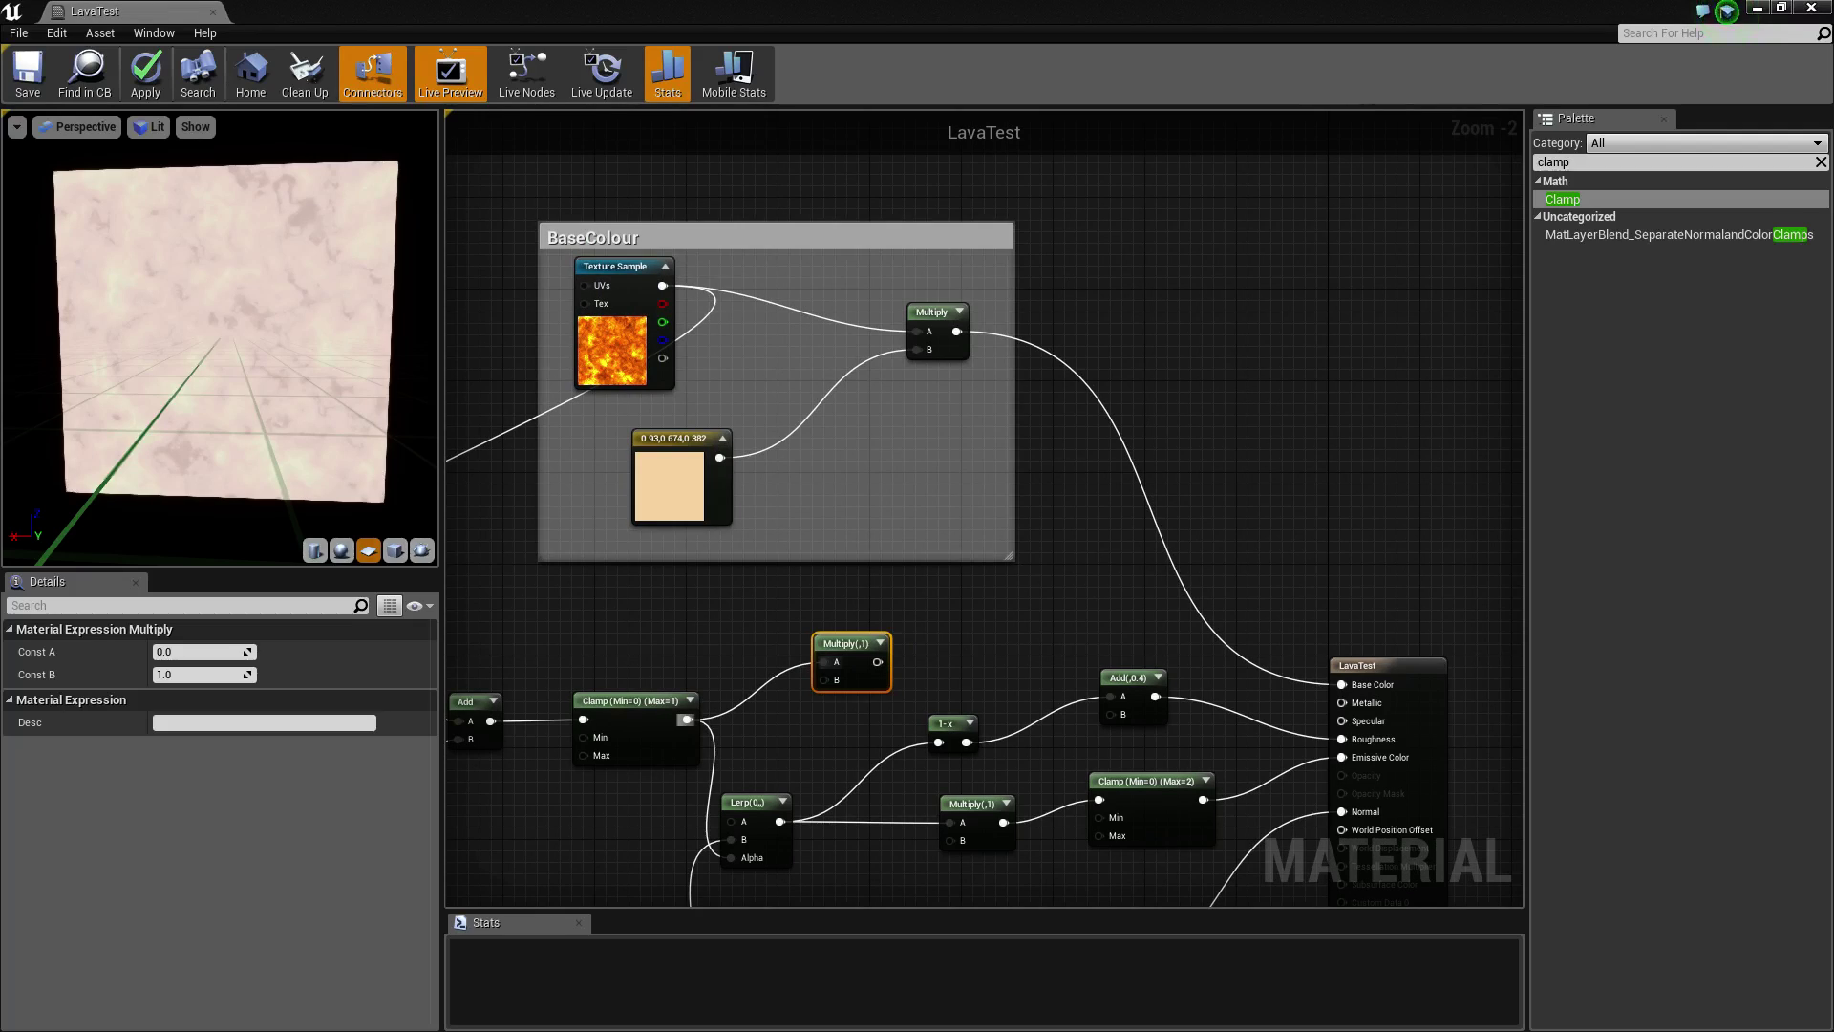
- Connect the BaseColour Multiply to the new Multiply's B input, and the new Multiply's output to the emissive Multiply's B
drag(927, 318, 835, 681)
right_drag(853, 665, 863, 558)
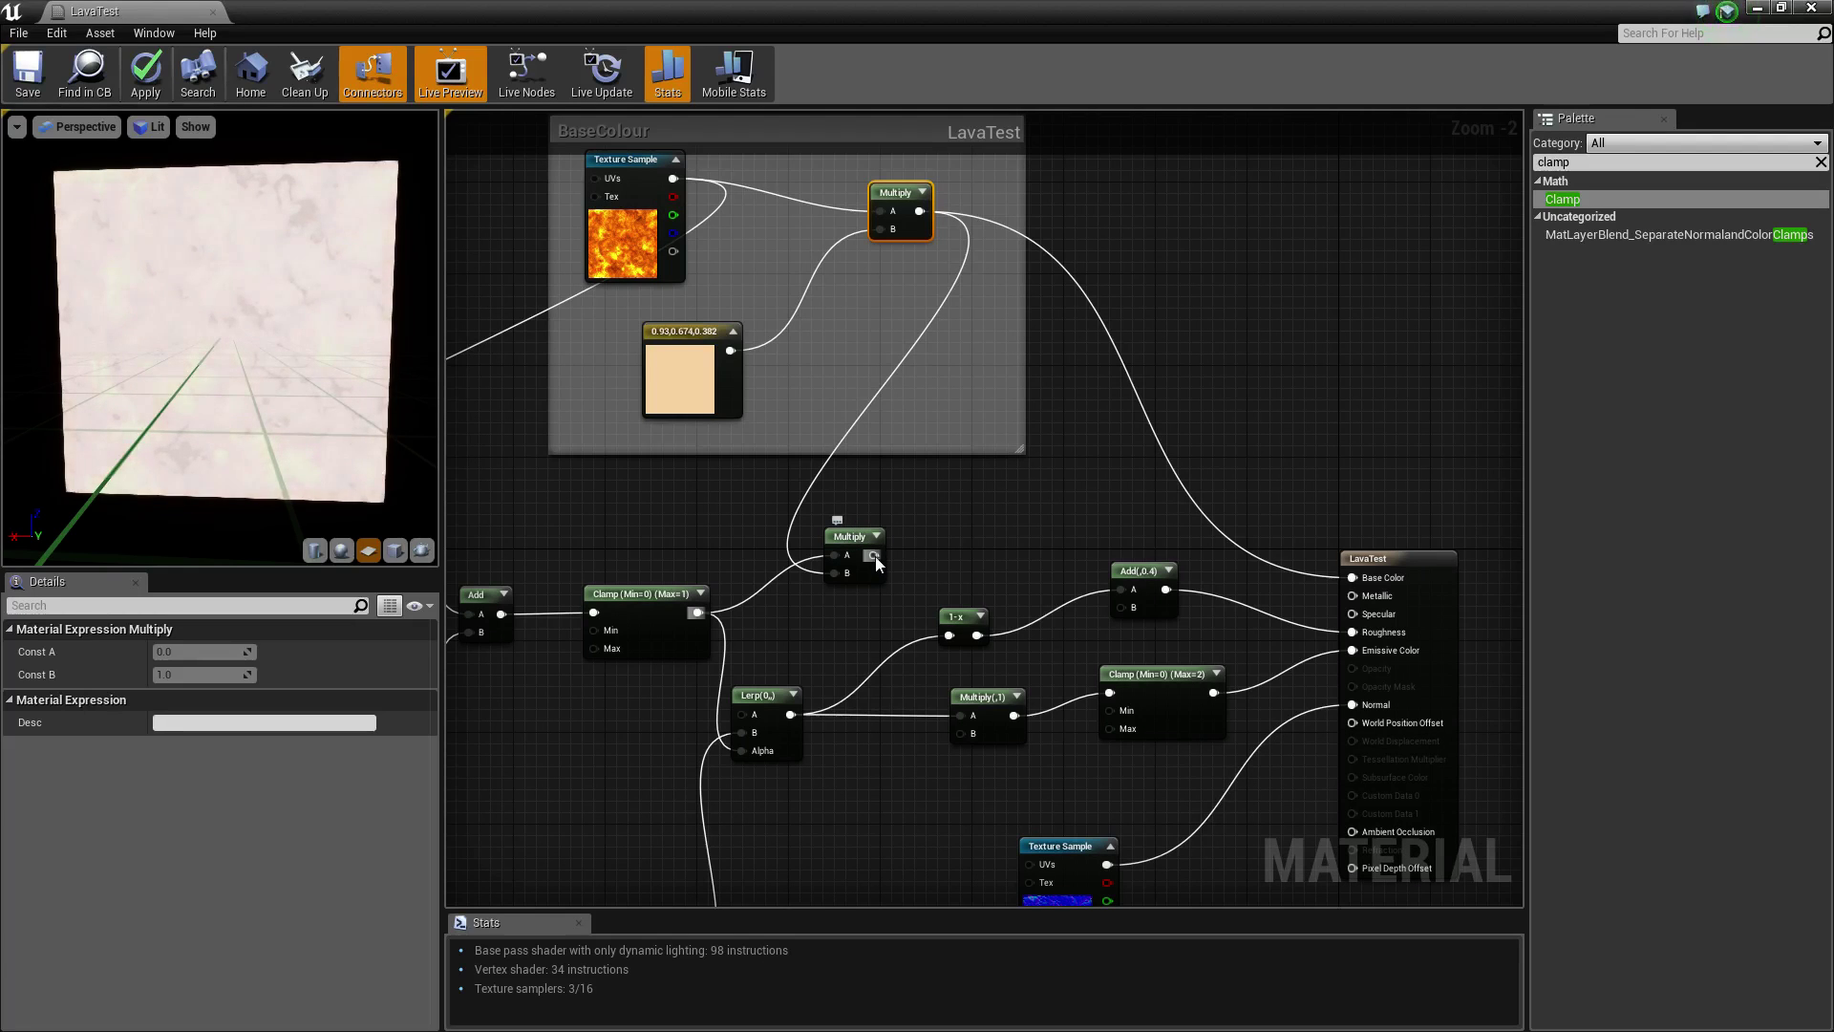
drag(875, 556, 962, 734)
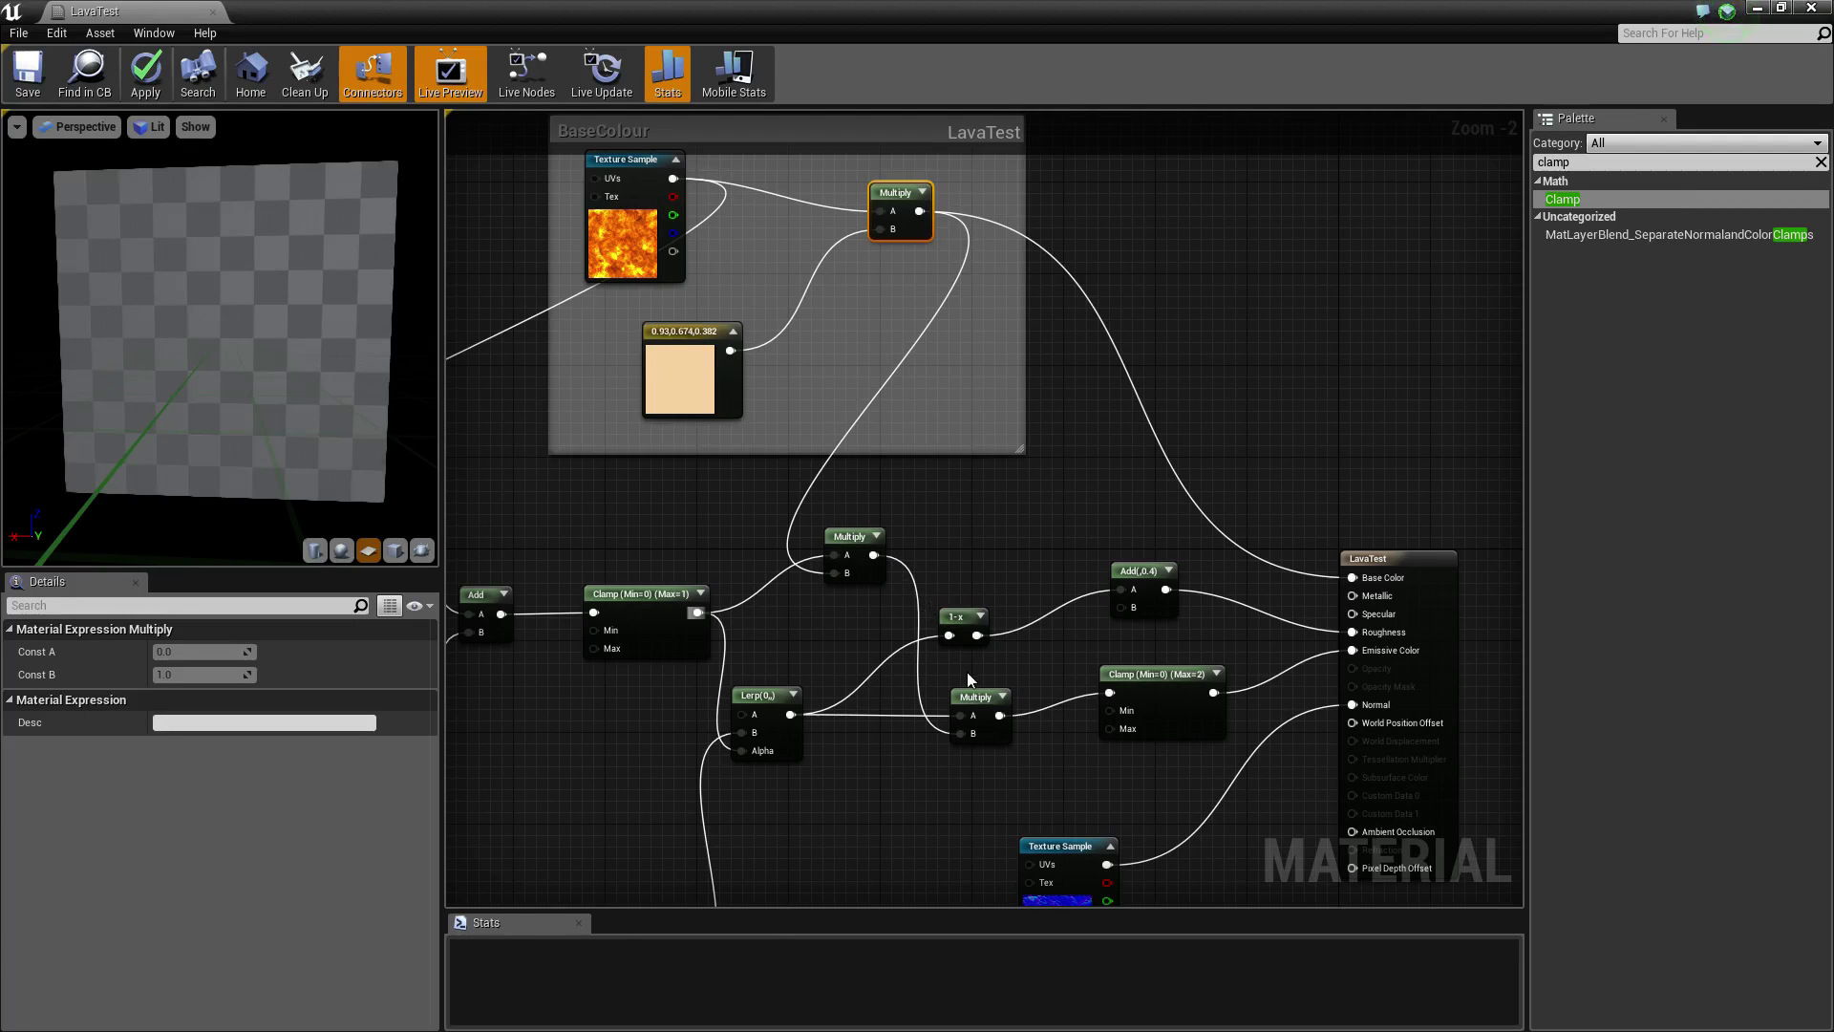
click(693, 368)
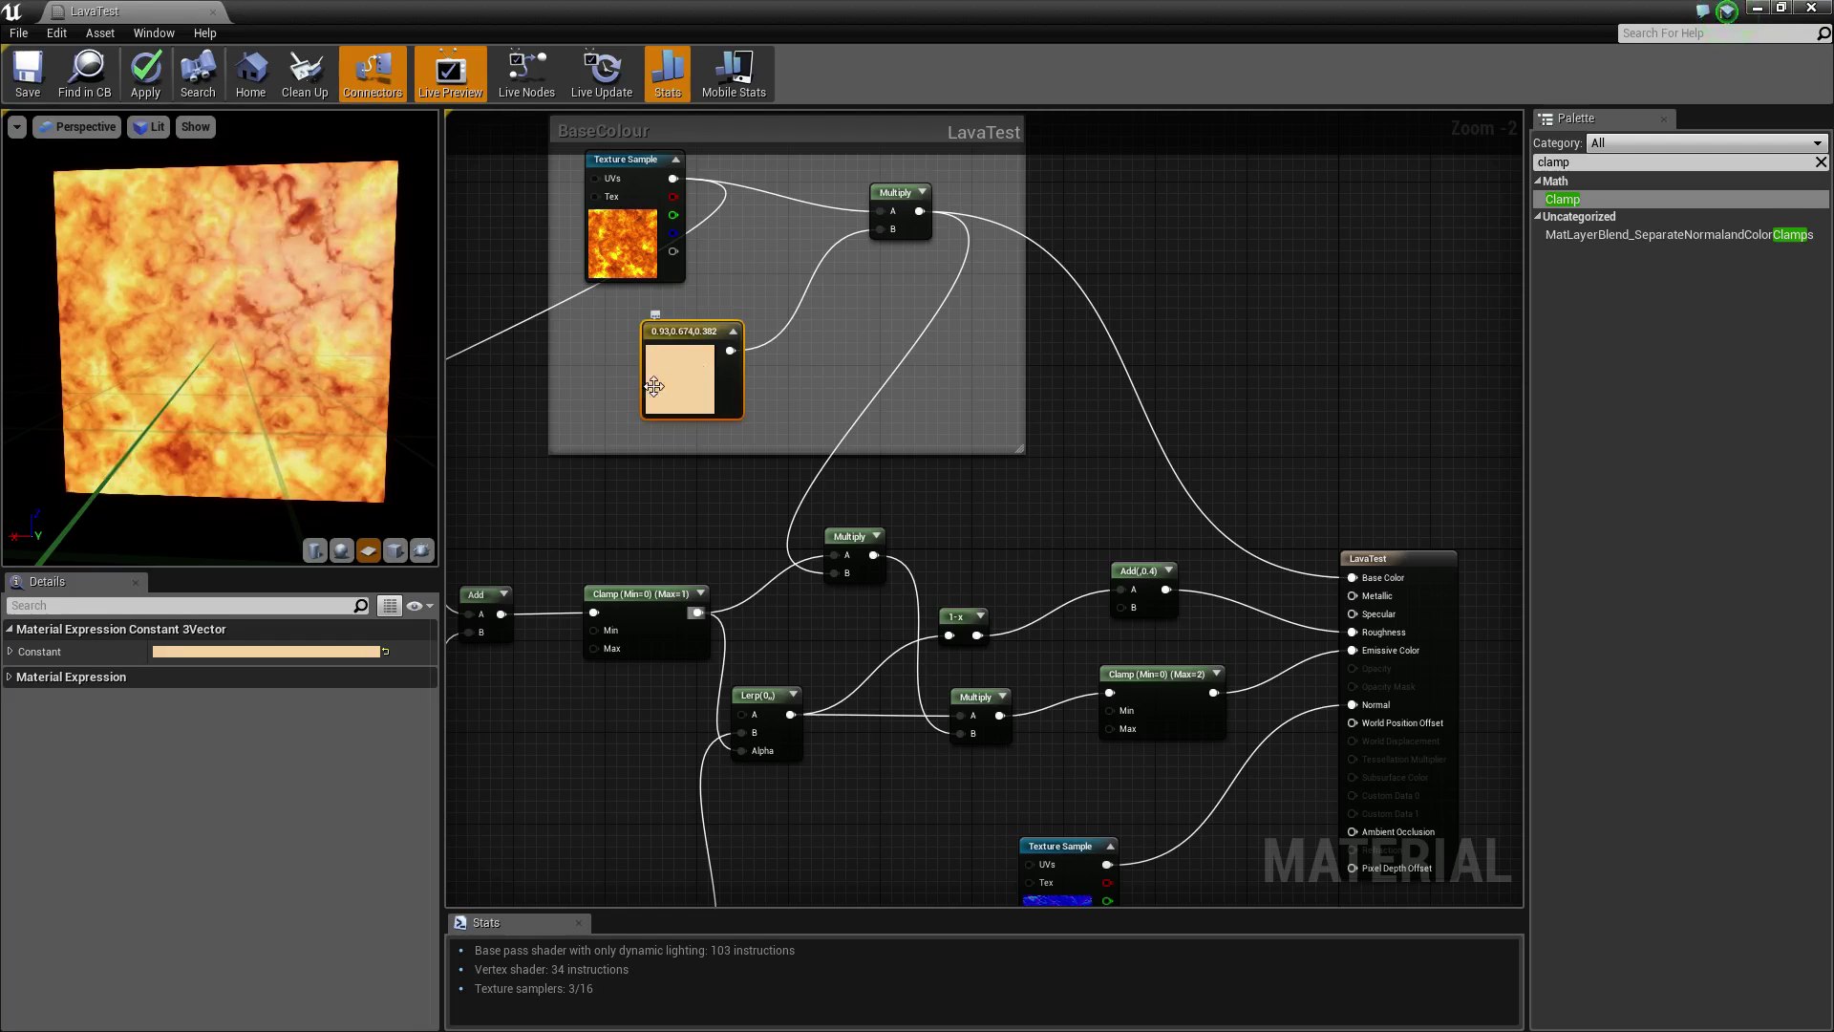
right_drag(1030, 444, 1150, 465)
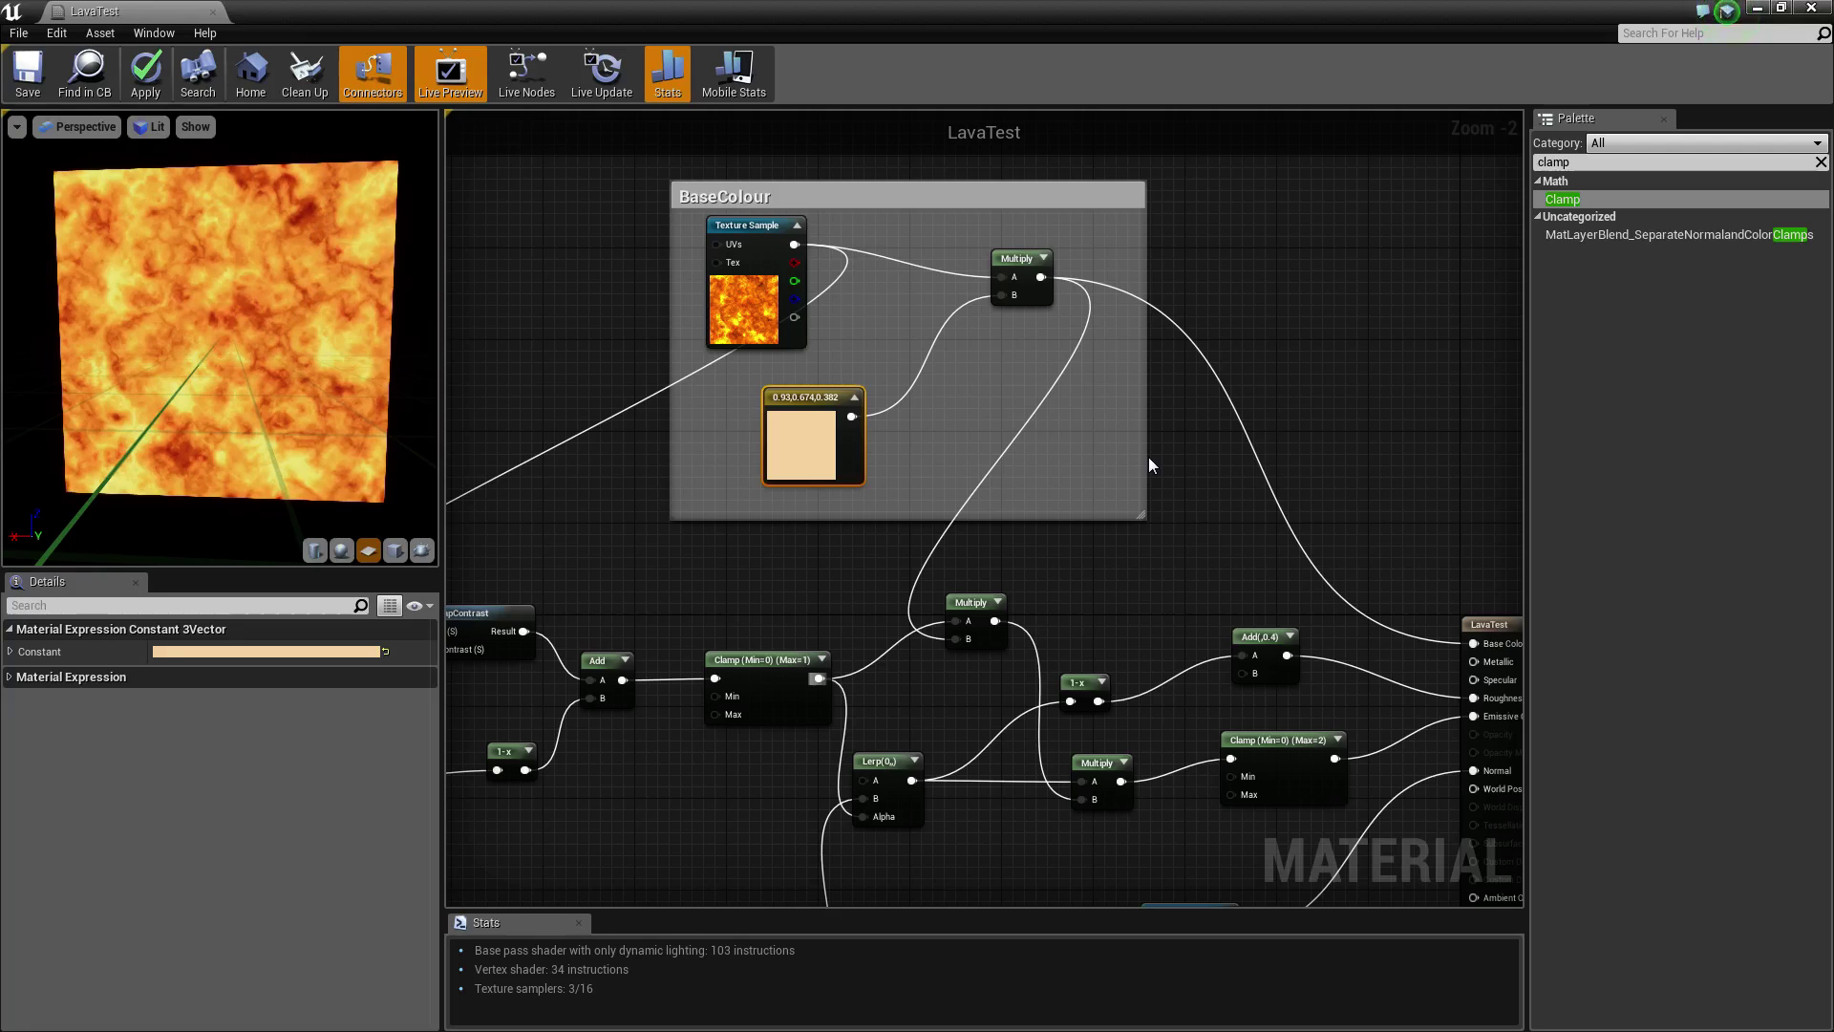
right_drag(1241, 660, 1276, 470)
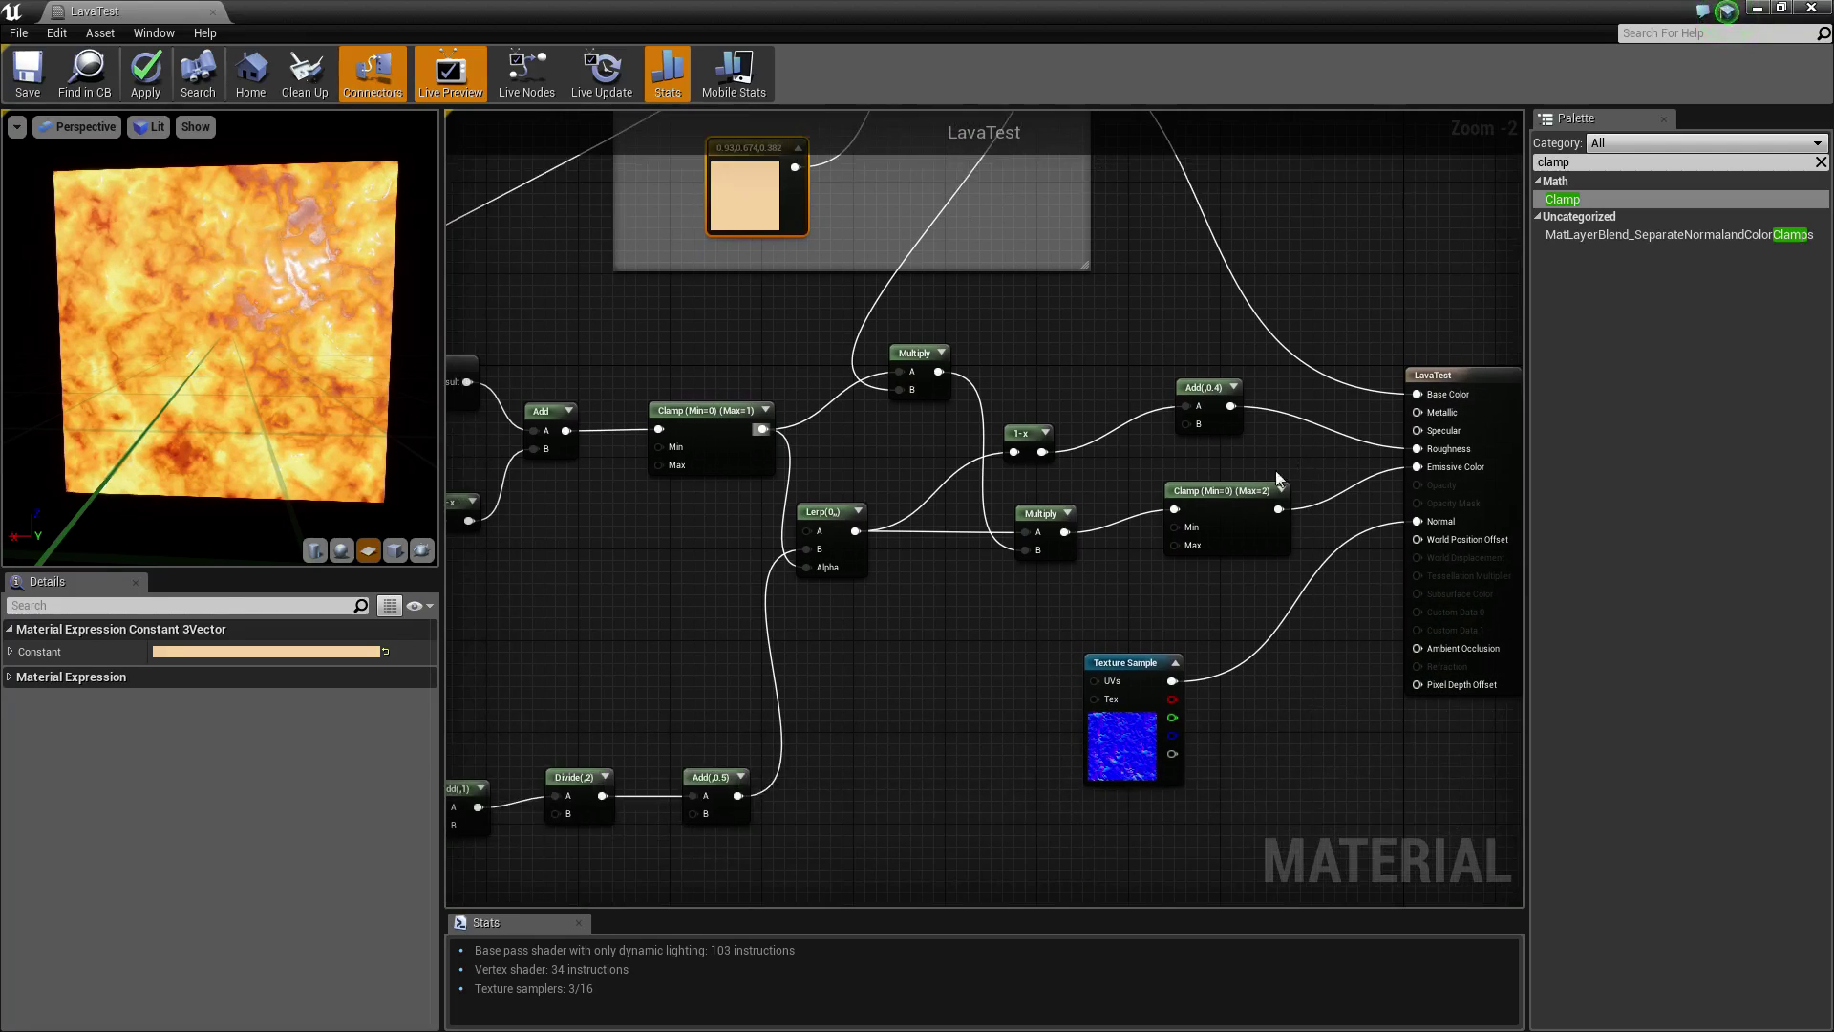
right_drag(926, 387, 1086, 398)
right_drag(1443, 647, 1211, 562)
- Search the node palette for "texture"
right_drag(640, 508, 1292, 470)
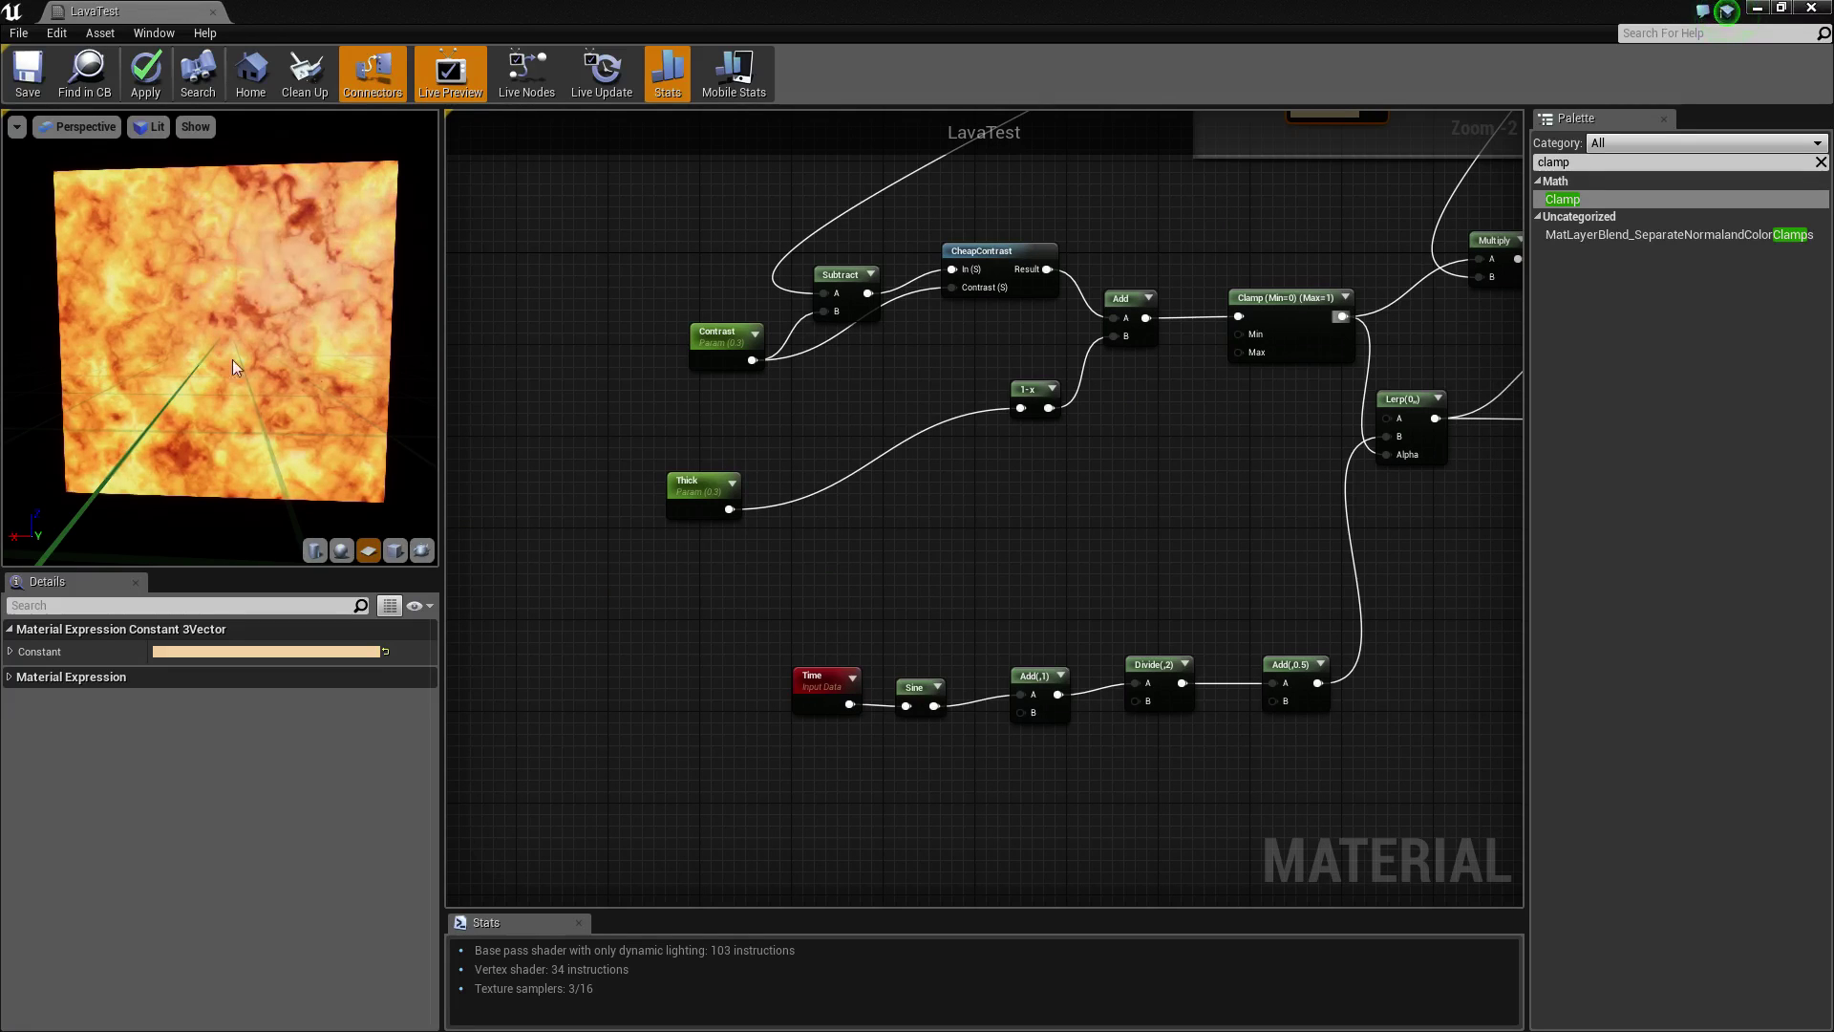
click(761, 536)
right_drag(761, 536, 1333, 366)
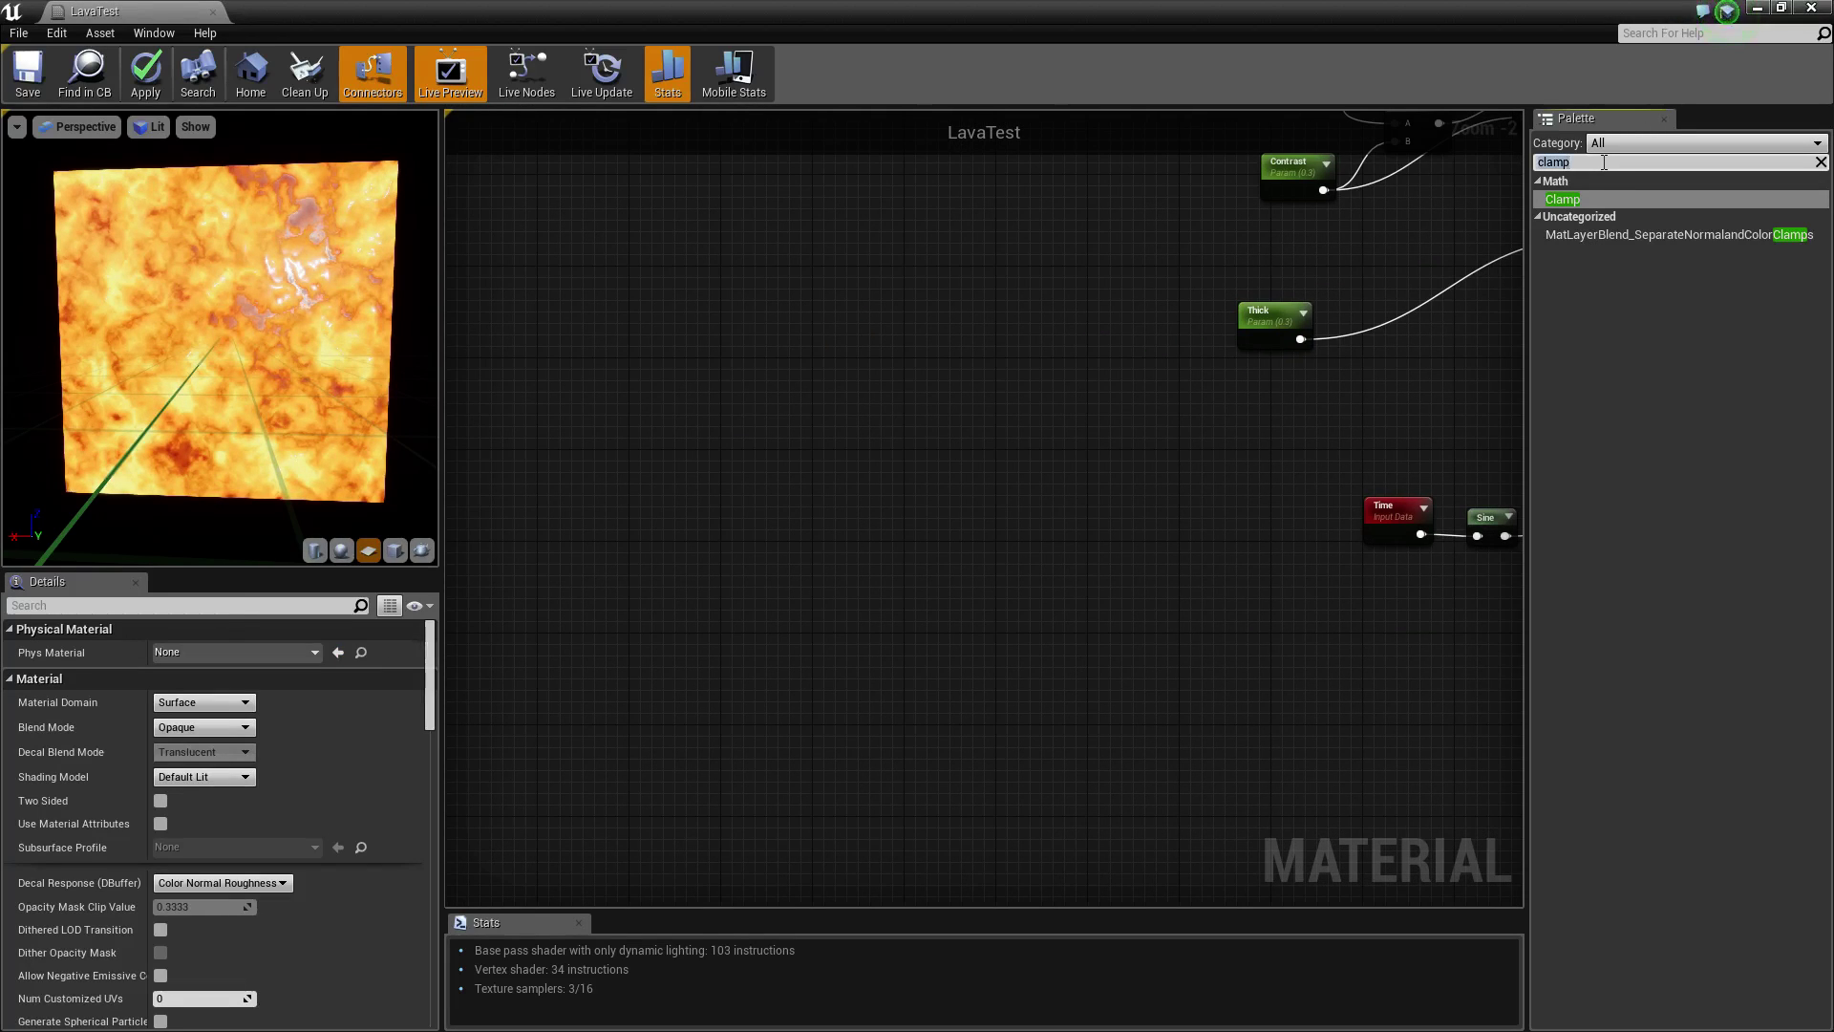
key(BackSpace)
key(BackSpace)
key(BackSpace)
key(BackSpace)
key(BackSpace)
text(texutre)
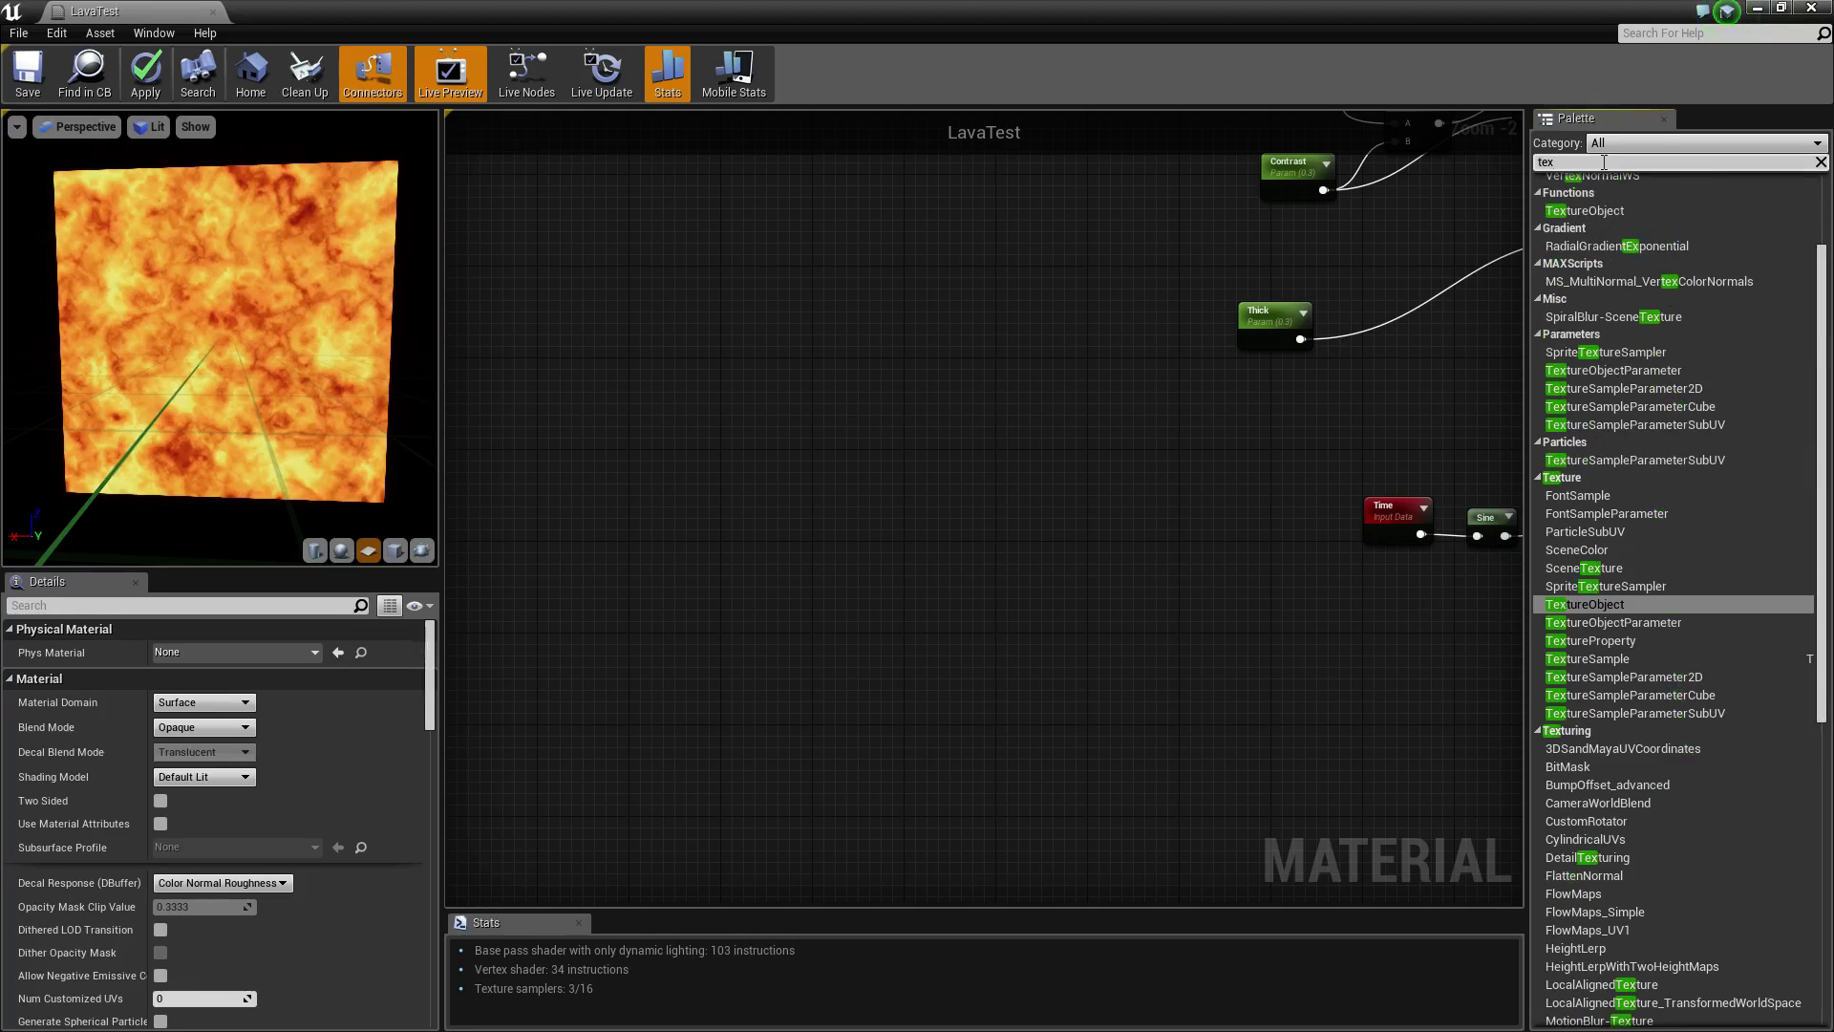
key(BackSpace)
key(BackSpace)
key(BackSpace)
key(BackSpace)
key(BackSpace)
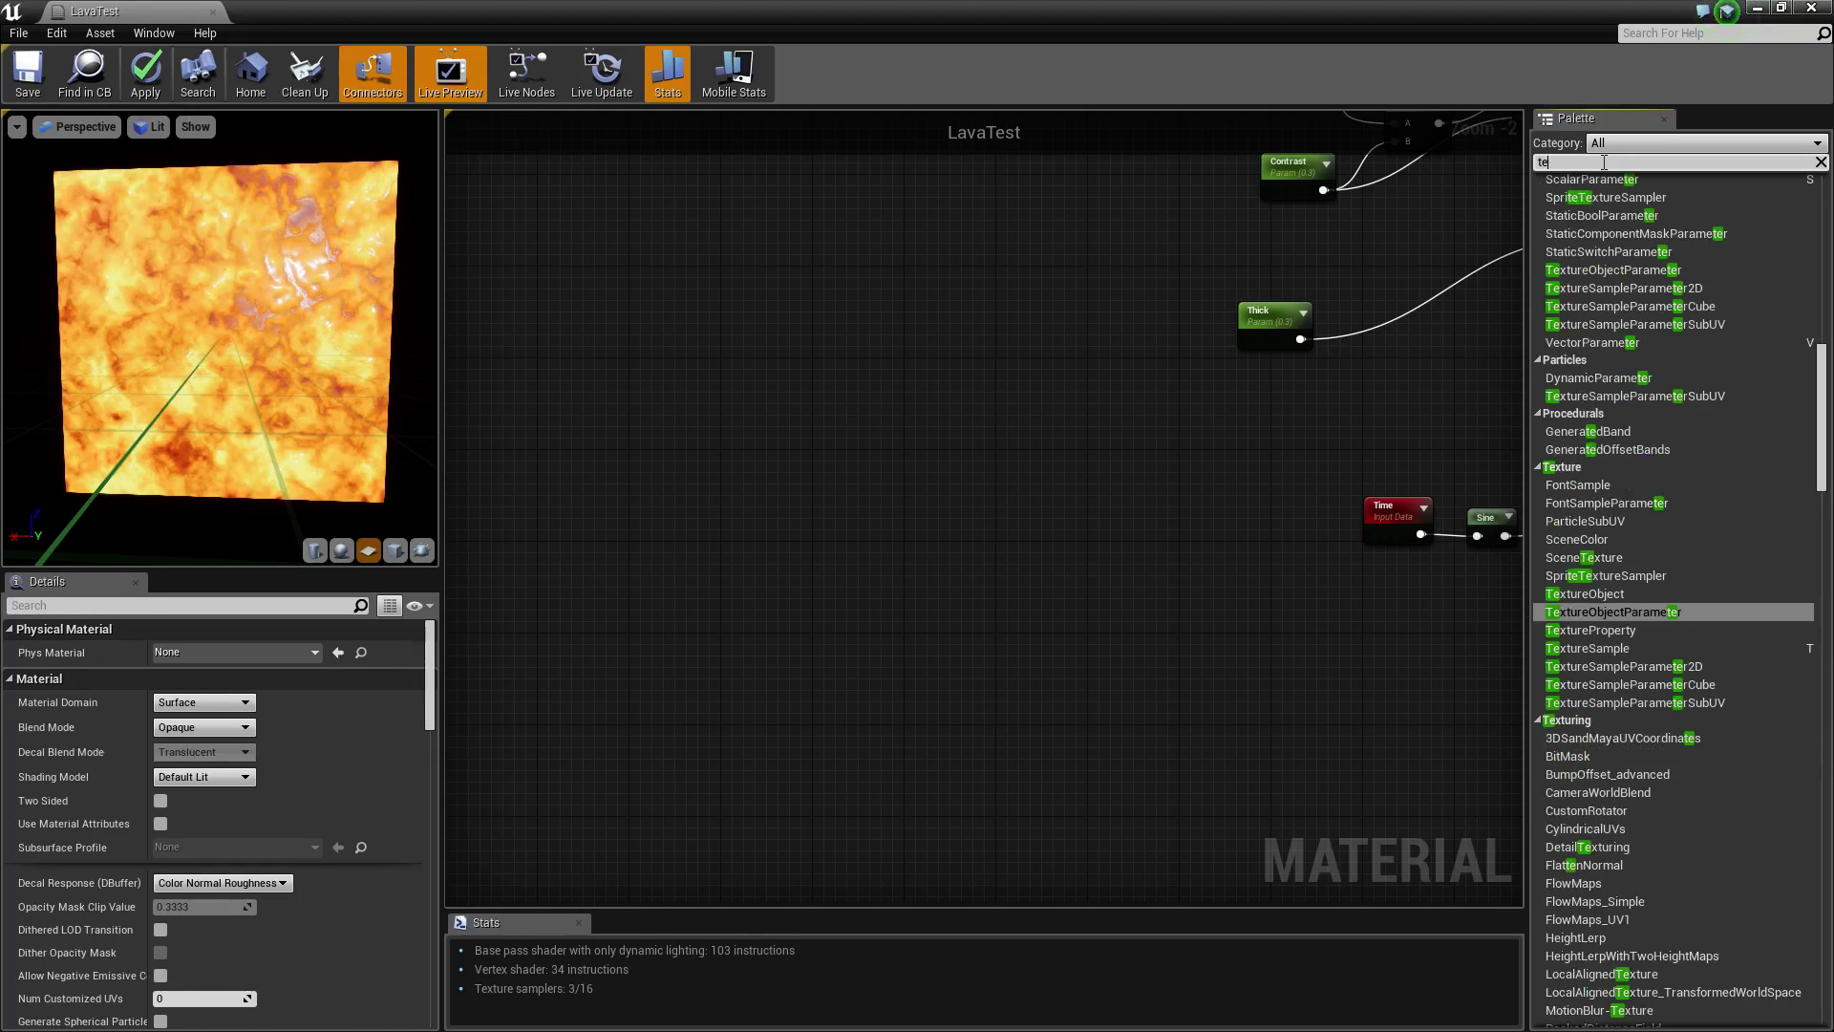
text(xture)
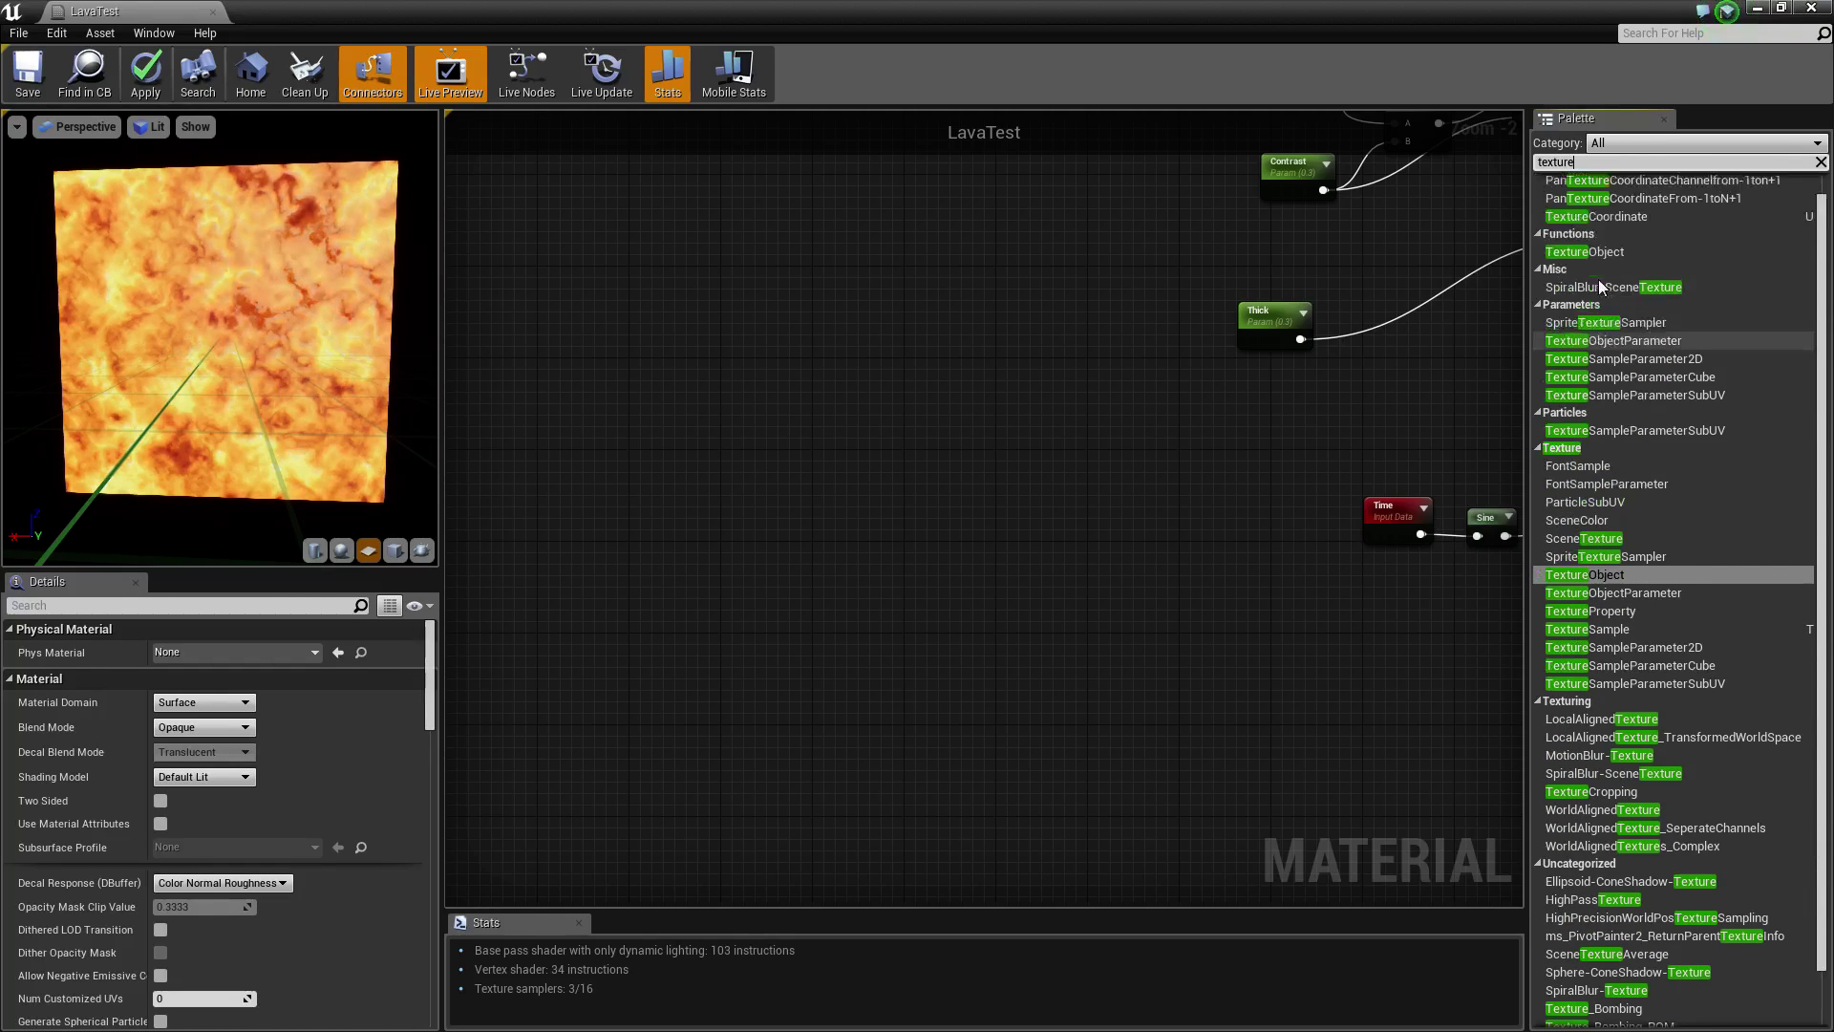
- Add a TexCoord node in the empty graph area before the Thick parameter, deleting the stray If node
click(911, 402)
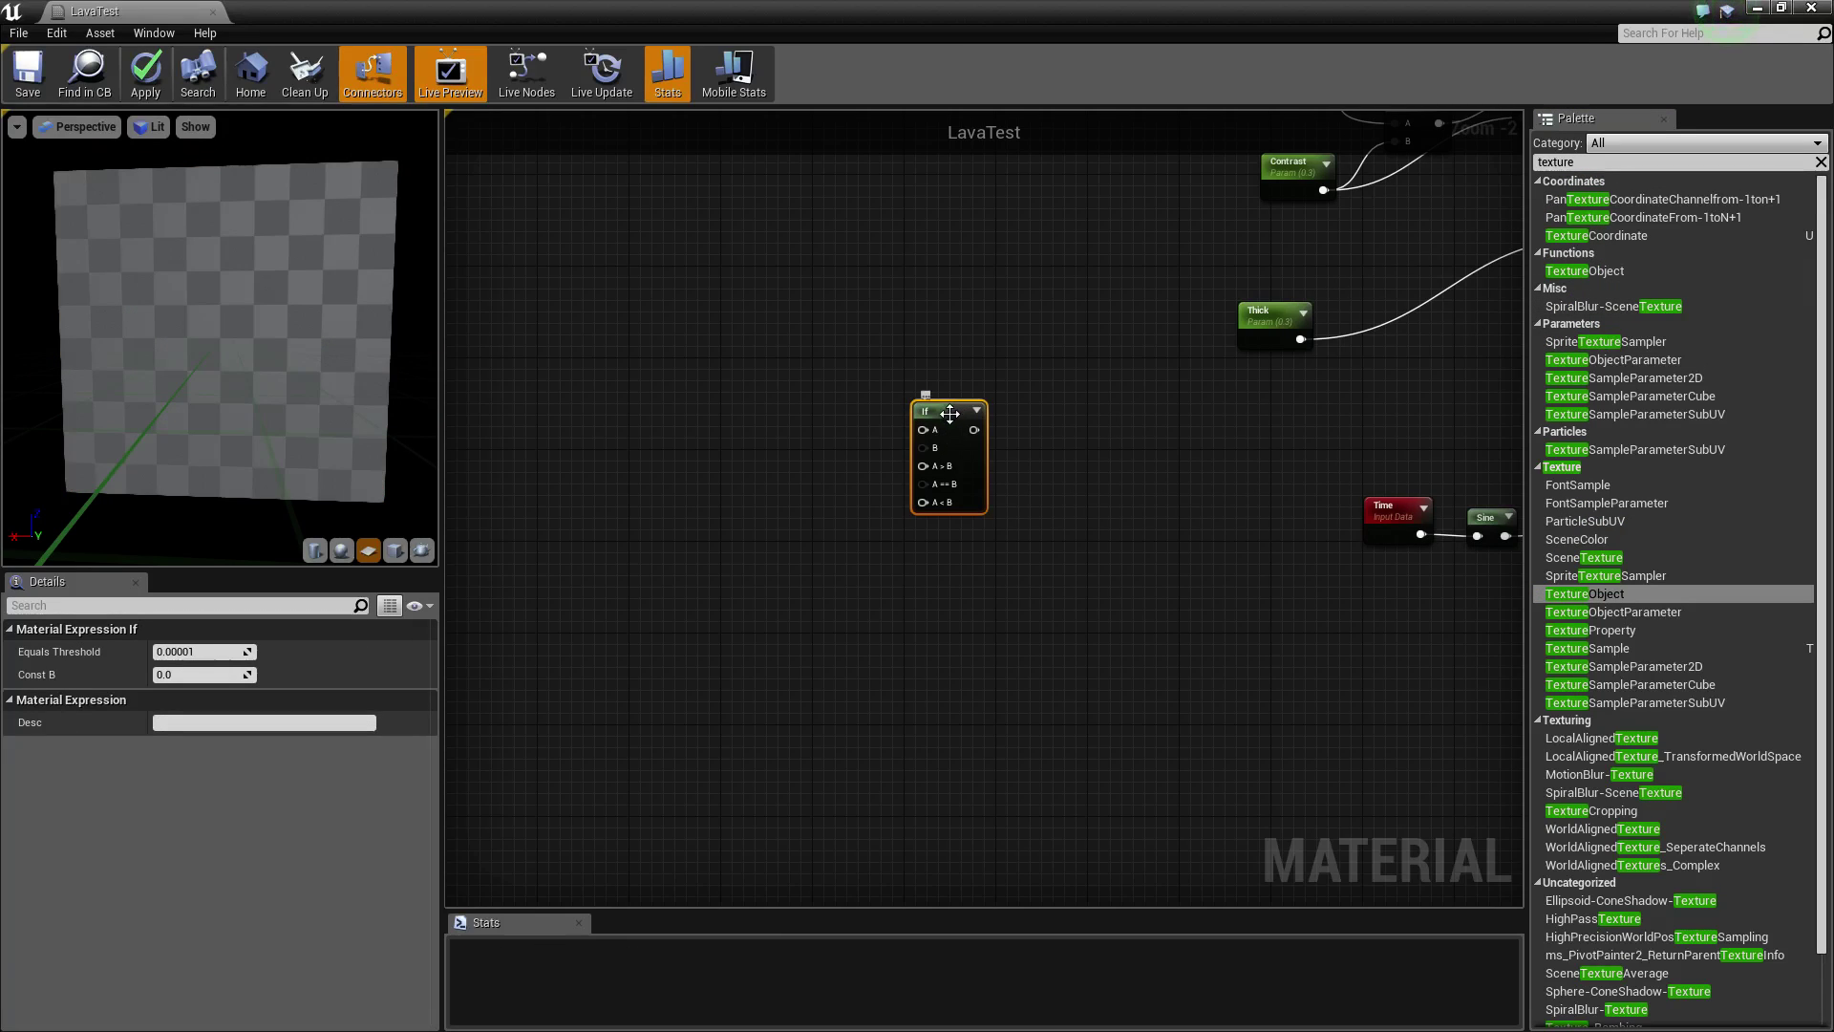
key(Delete)
key(u)
click(942, 407)
drag(983, 421, 890, 441)
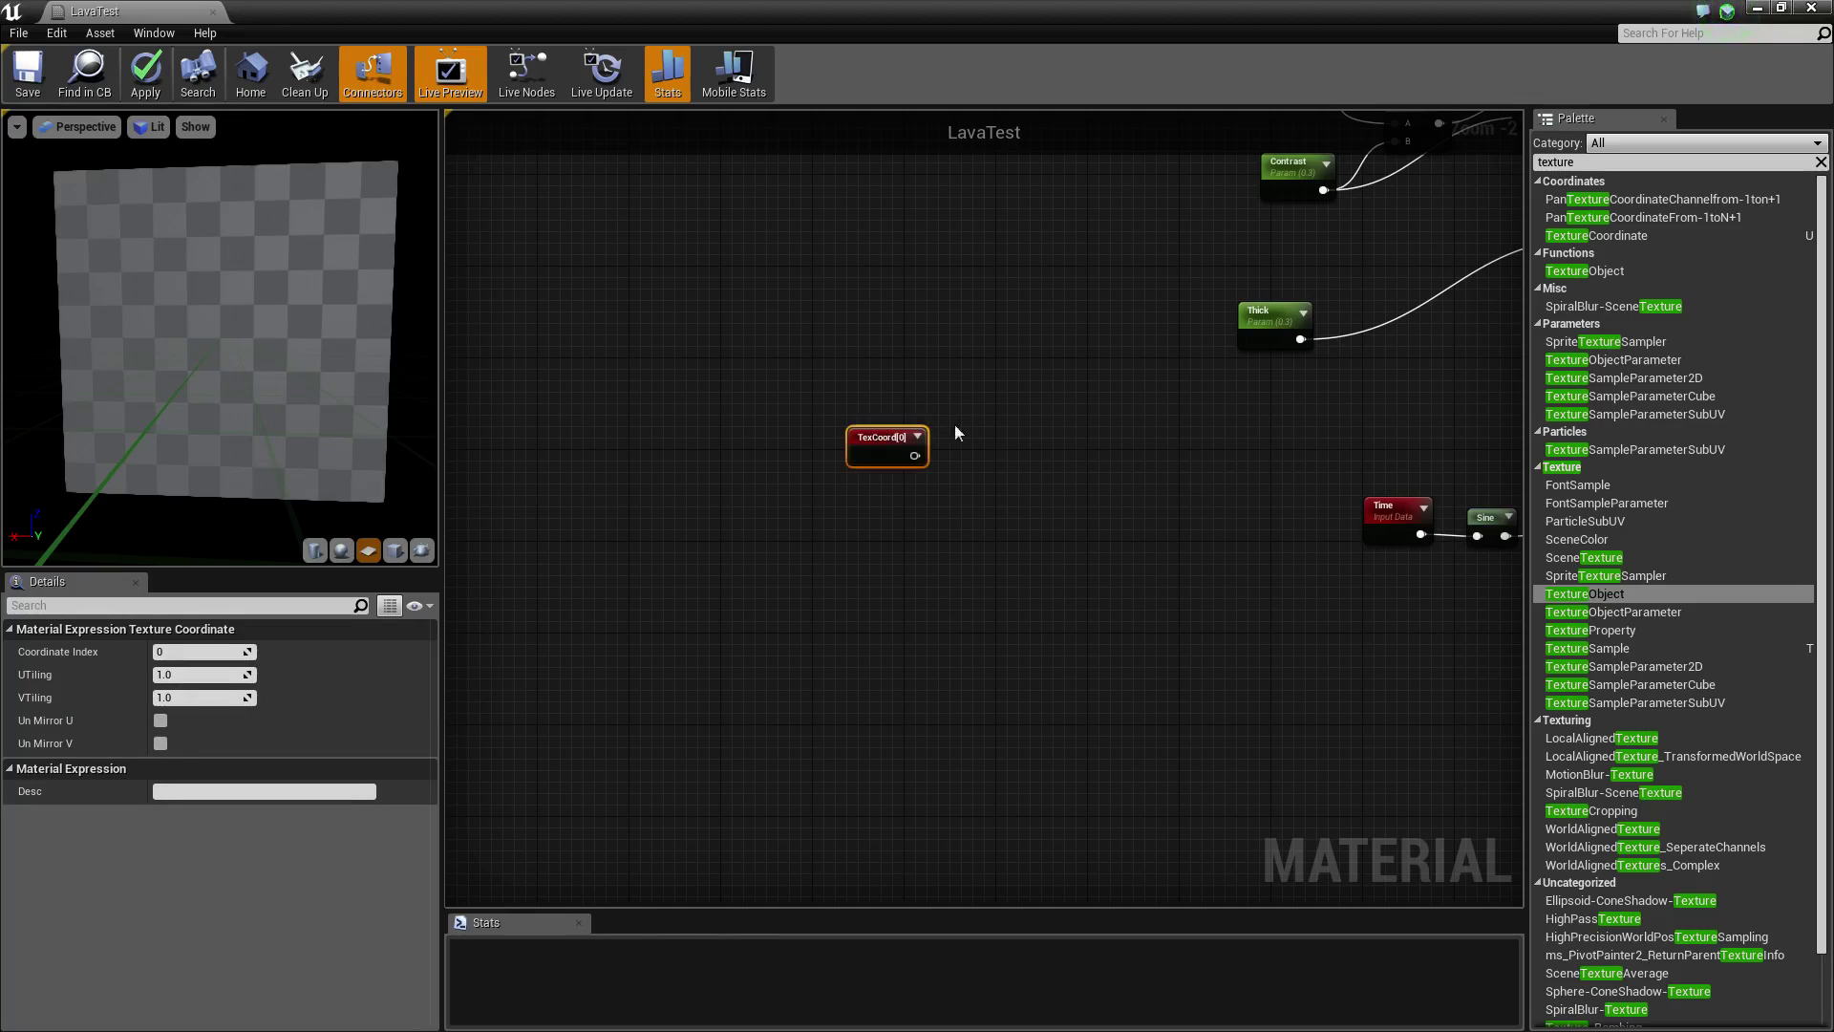
- Add a Multiply node and a Constant, connecting TexCoord to the Multiply's A input and the Constant to its B input
click(1127, 459)
key(m)
click(1041, 425)
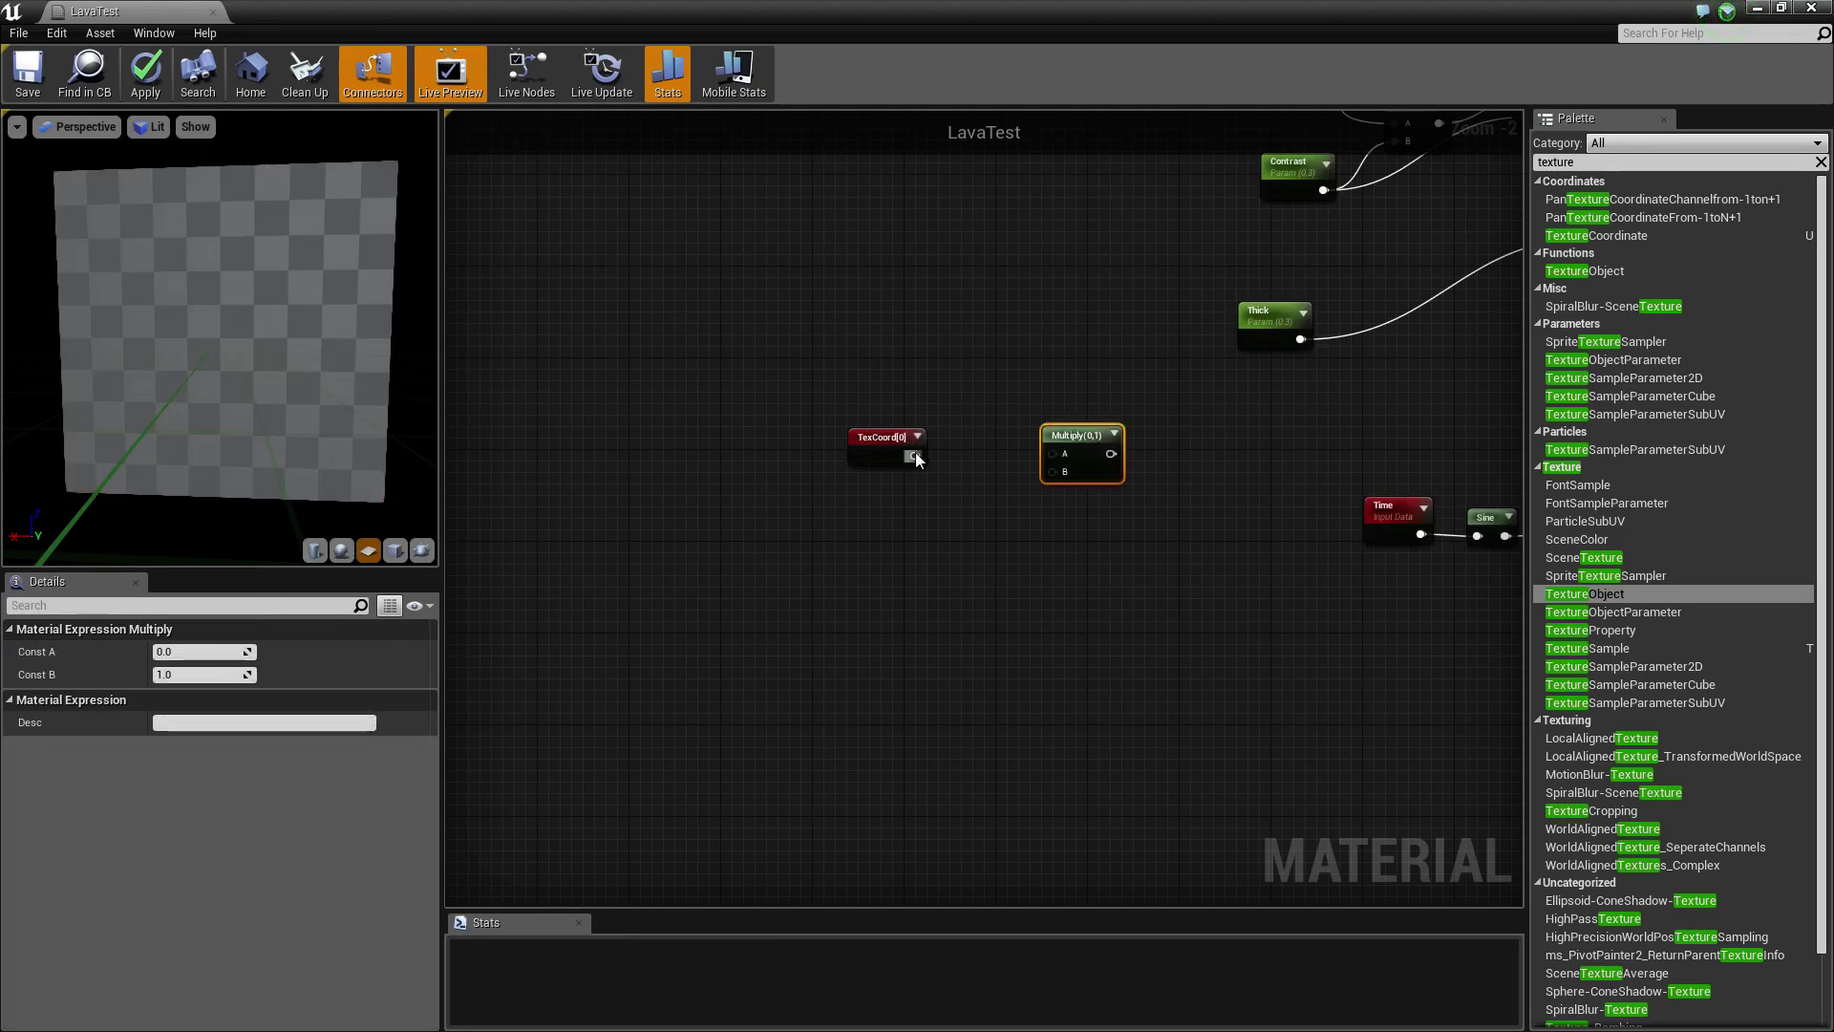
click(863, 547)
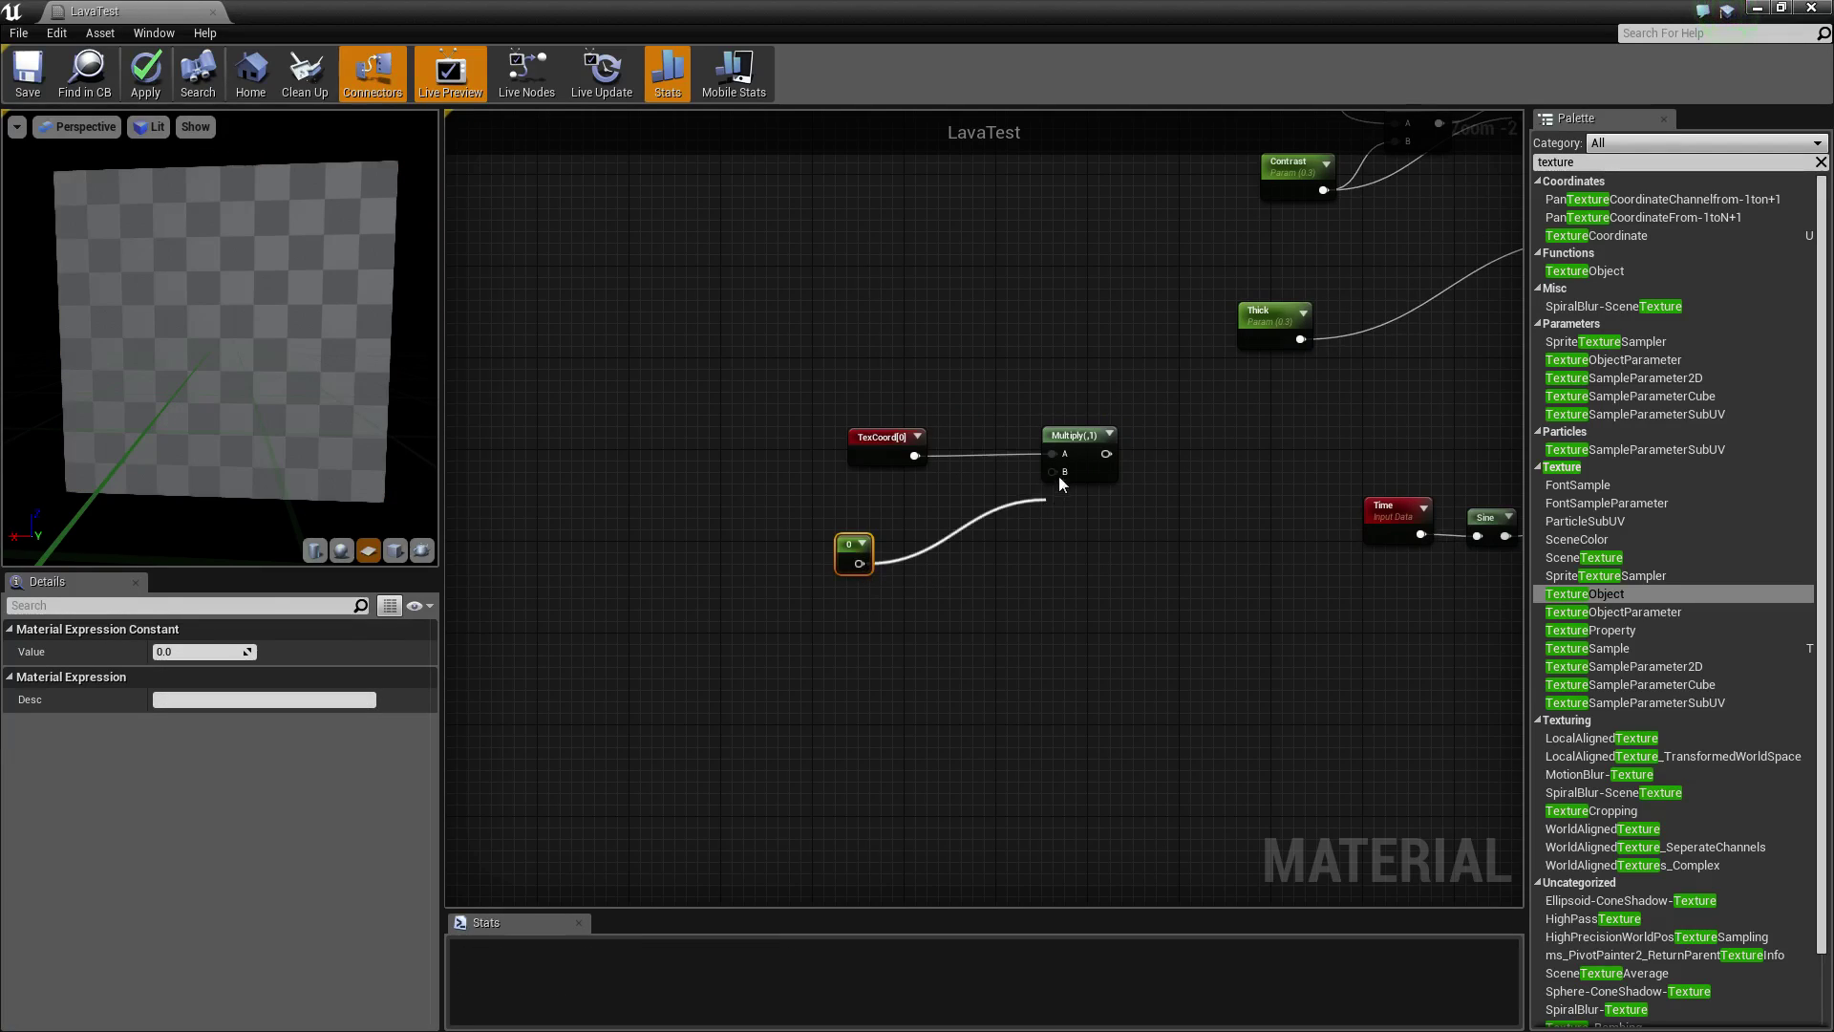
drag(1059, 478, 1053, 472)
- Set the Constant's value to 1, convert it to a parameter and name it Tile
click(241, 647)
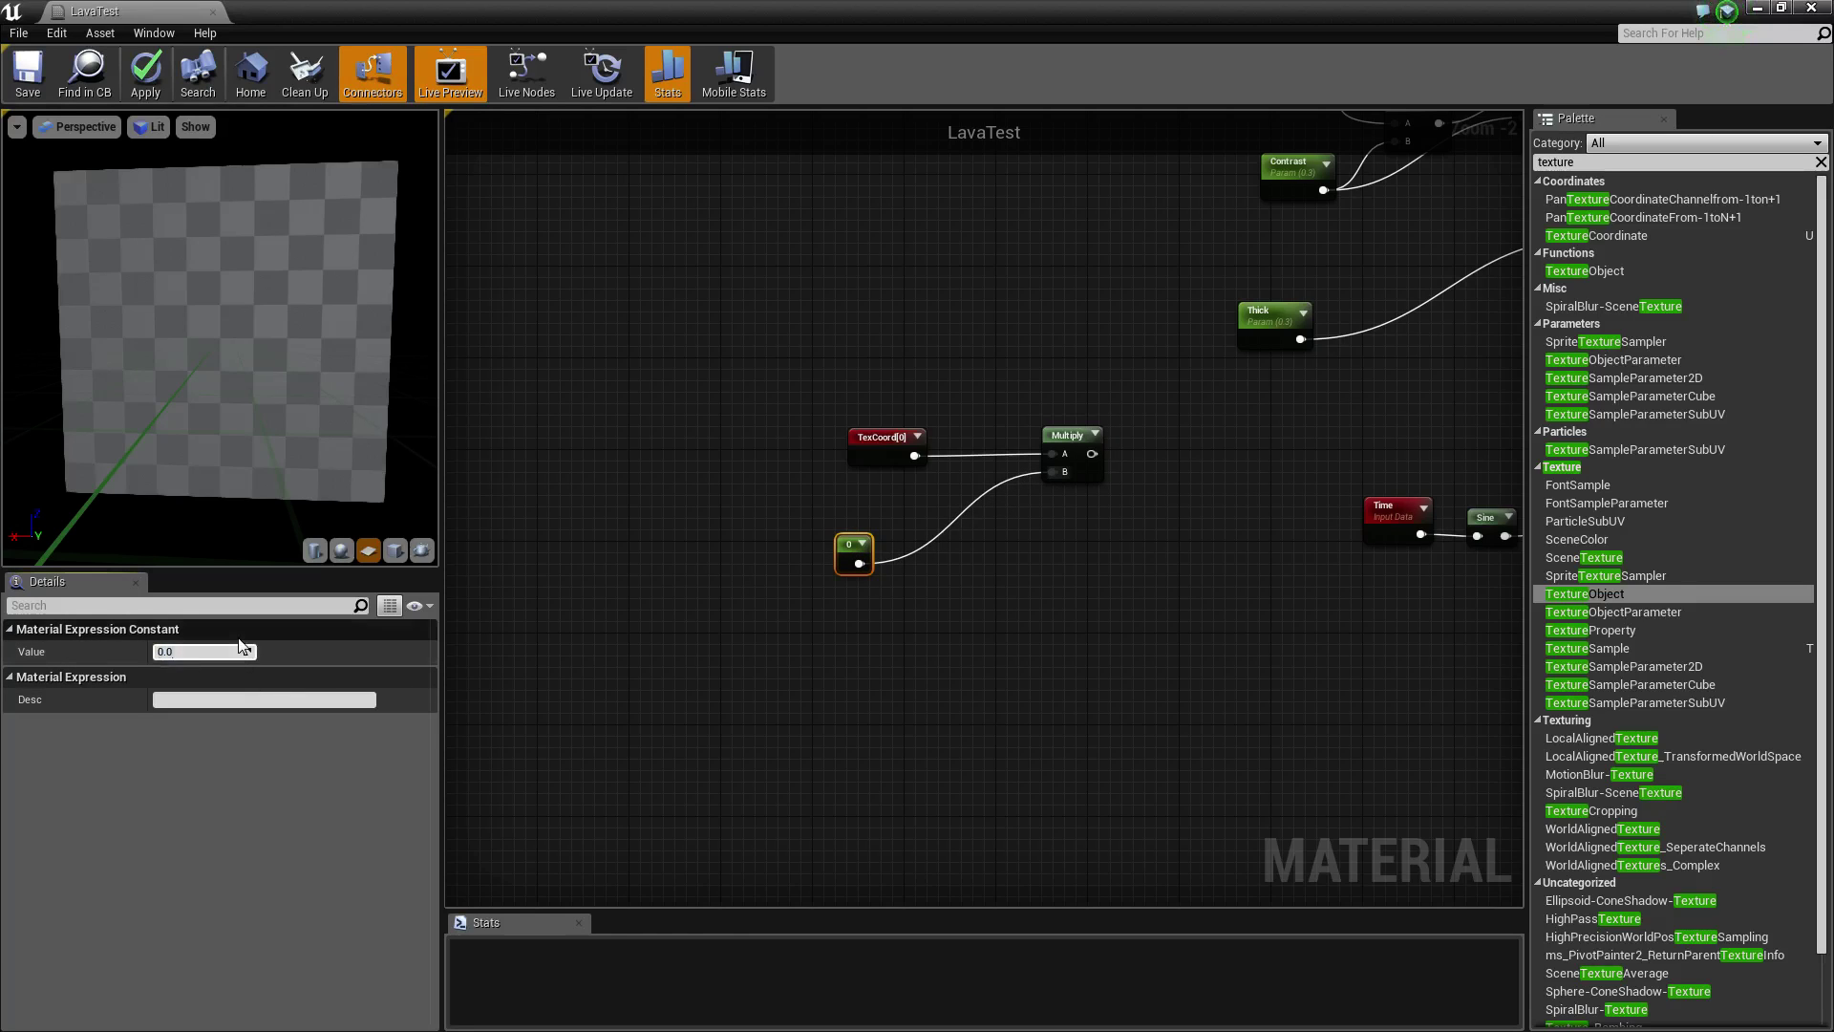
text(1)
key(Return)
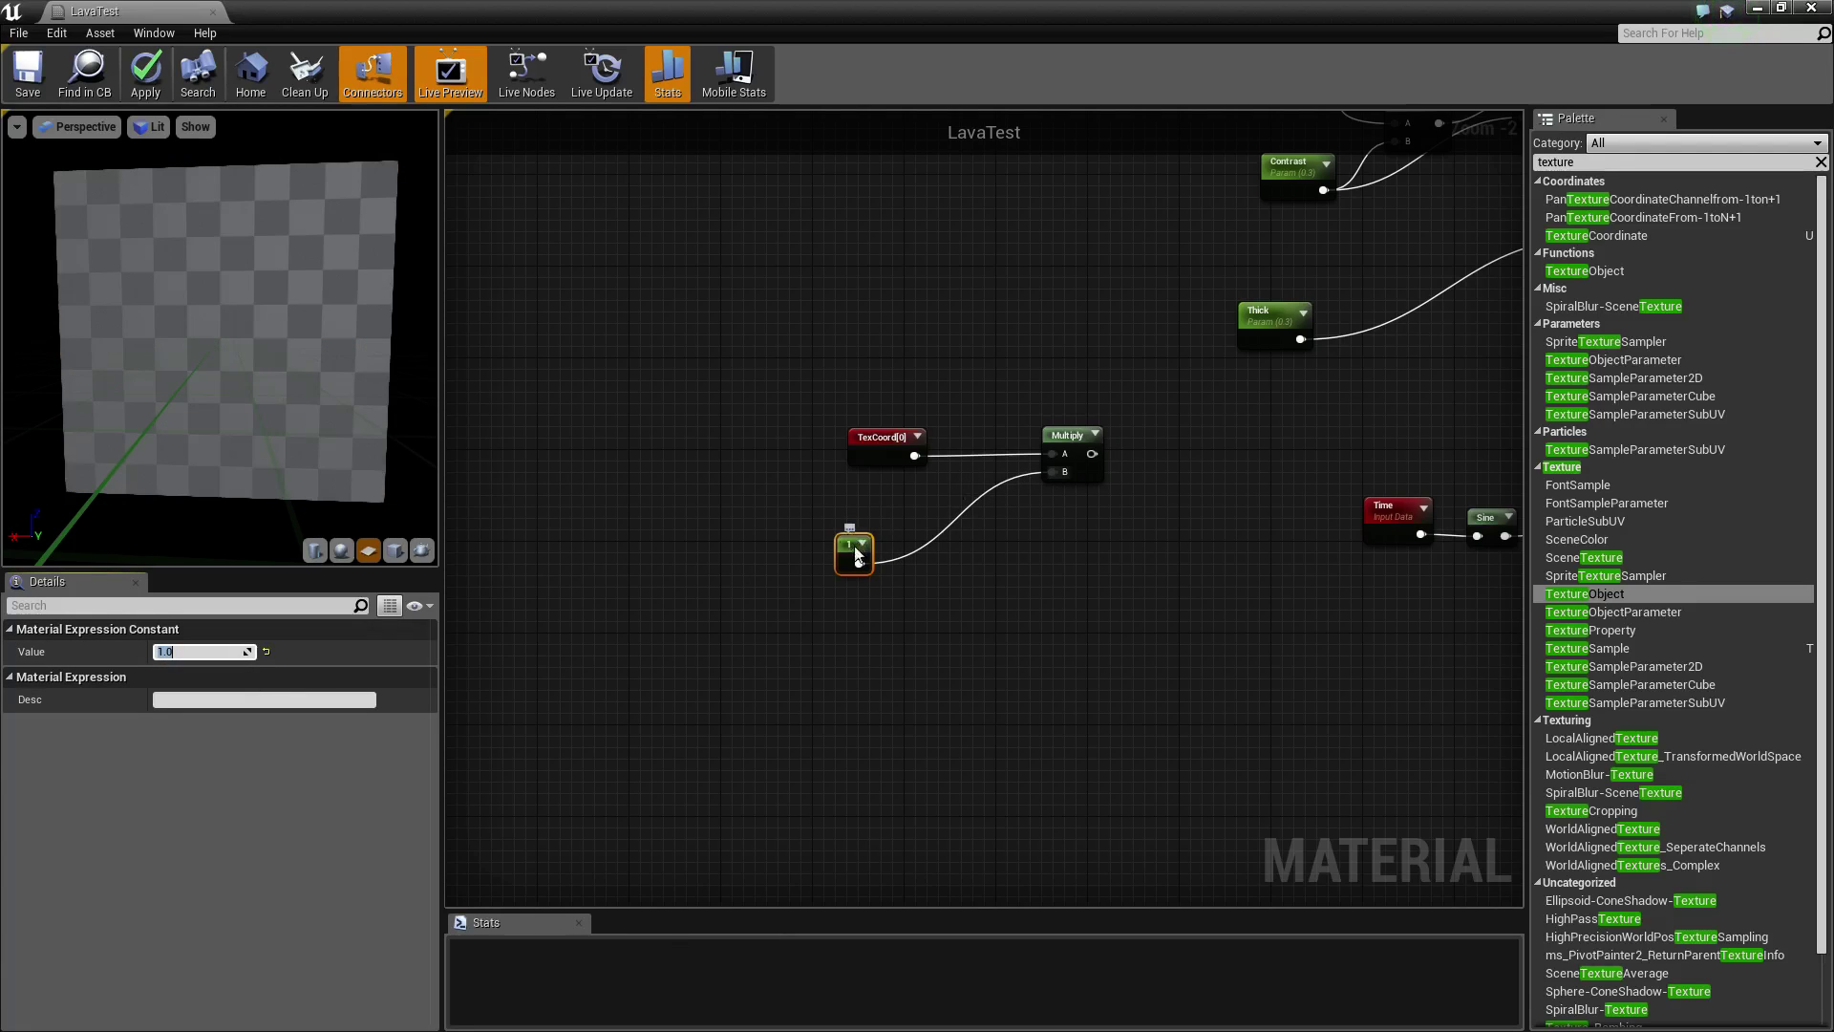
right_click(858, 554)
click(917, 546)
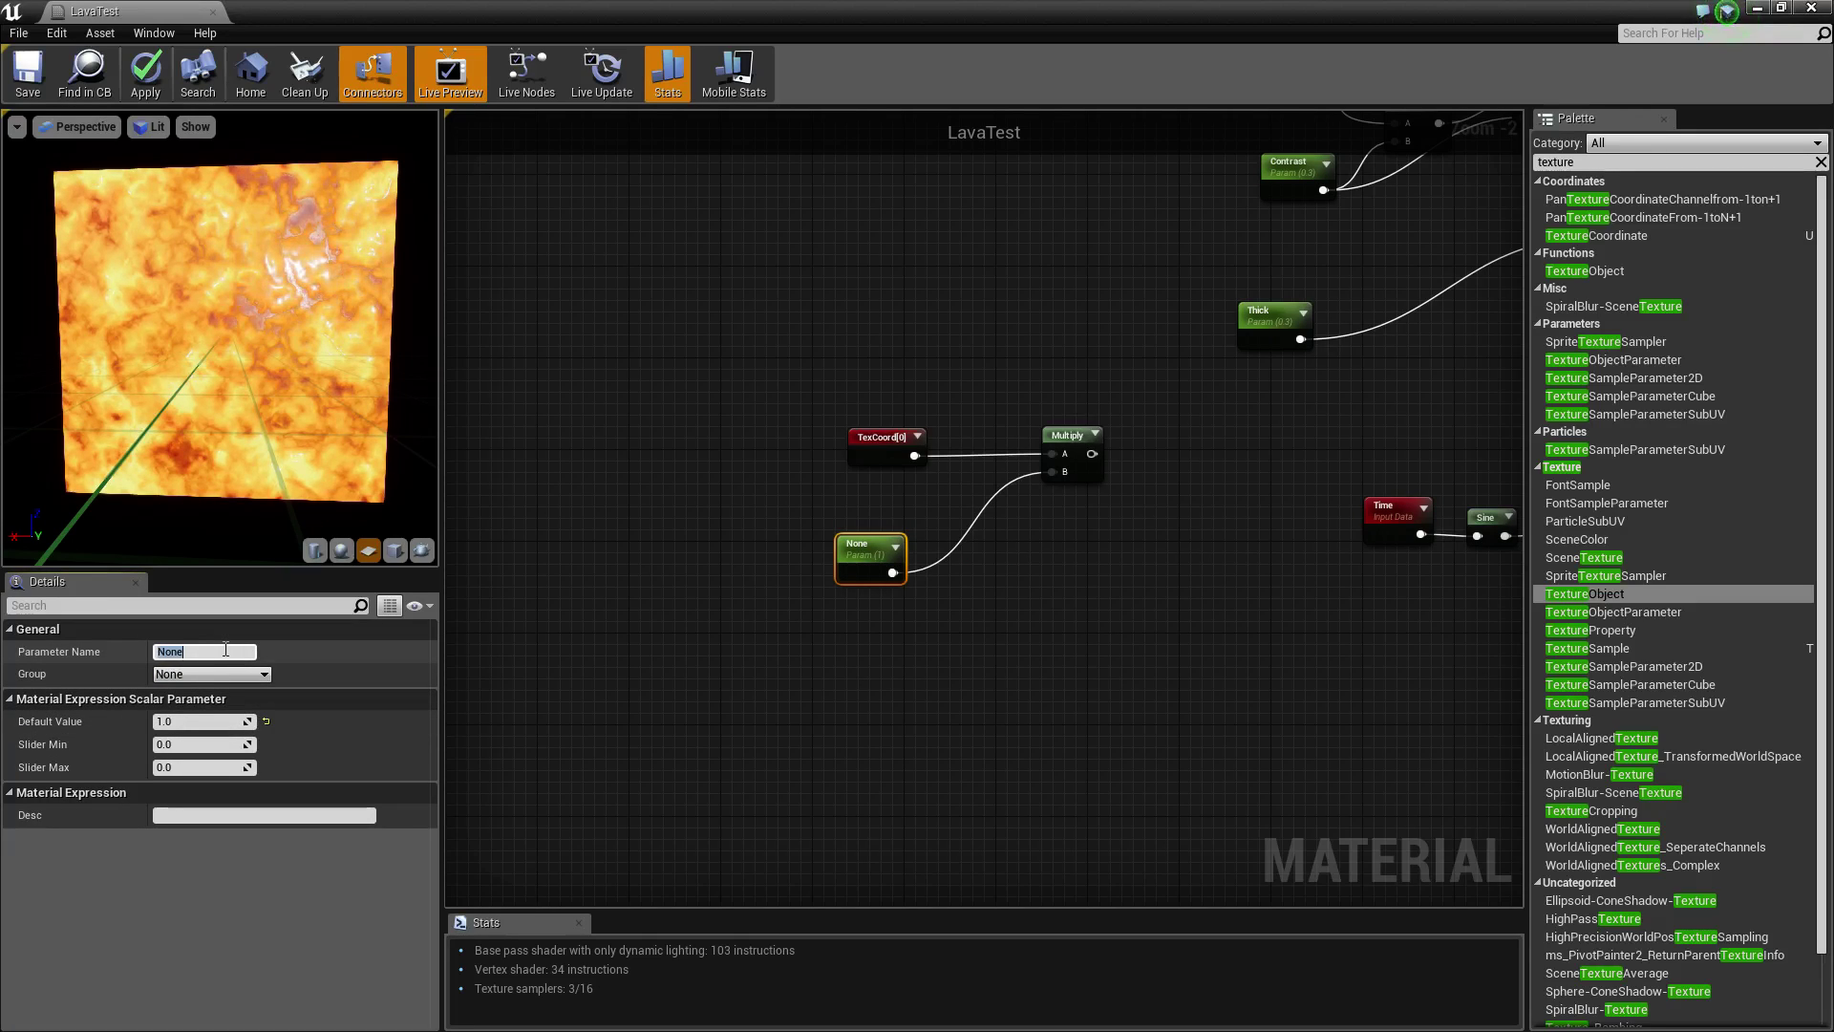
click(226, 649)
text(Tile)
key(Return)
- Add a Panner node after the TexCoord Multiply and connect the Multiply's output to its Coordinate input
right_drag(1250, 475, 1150, 492)
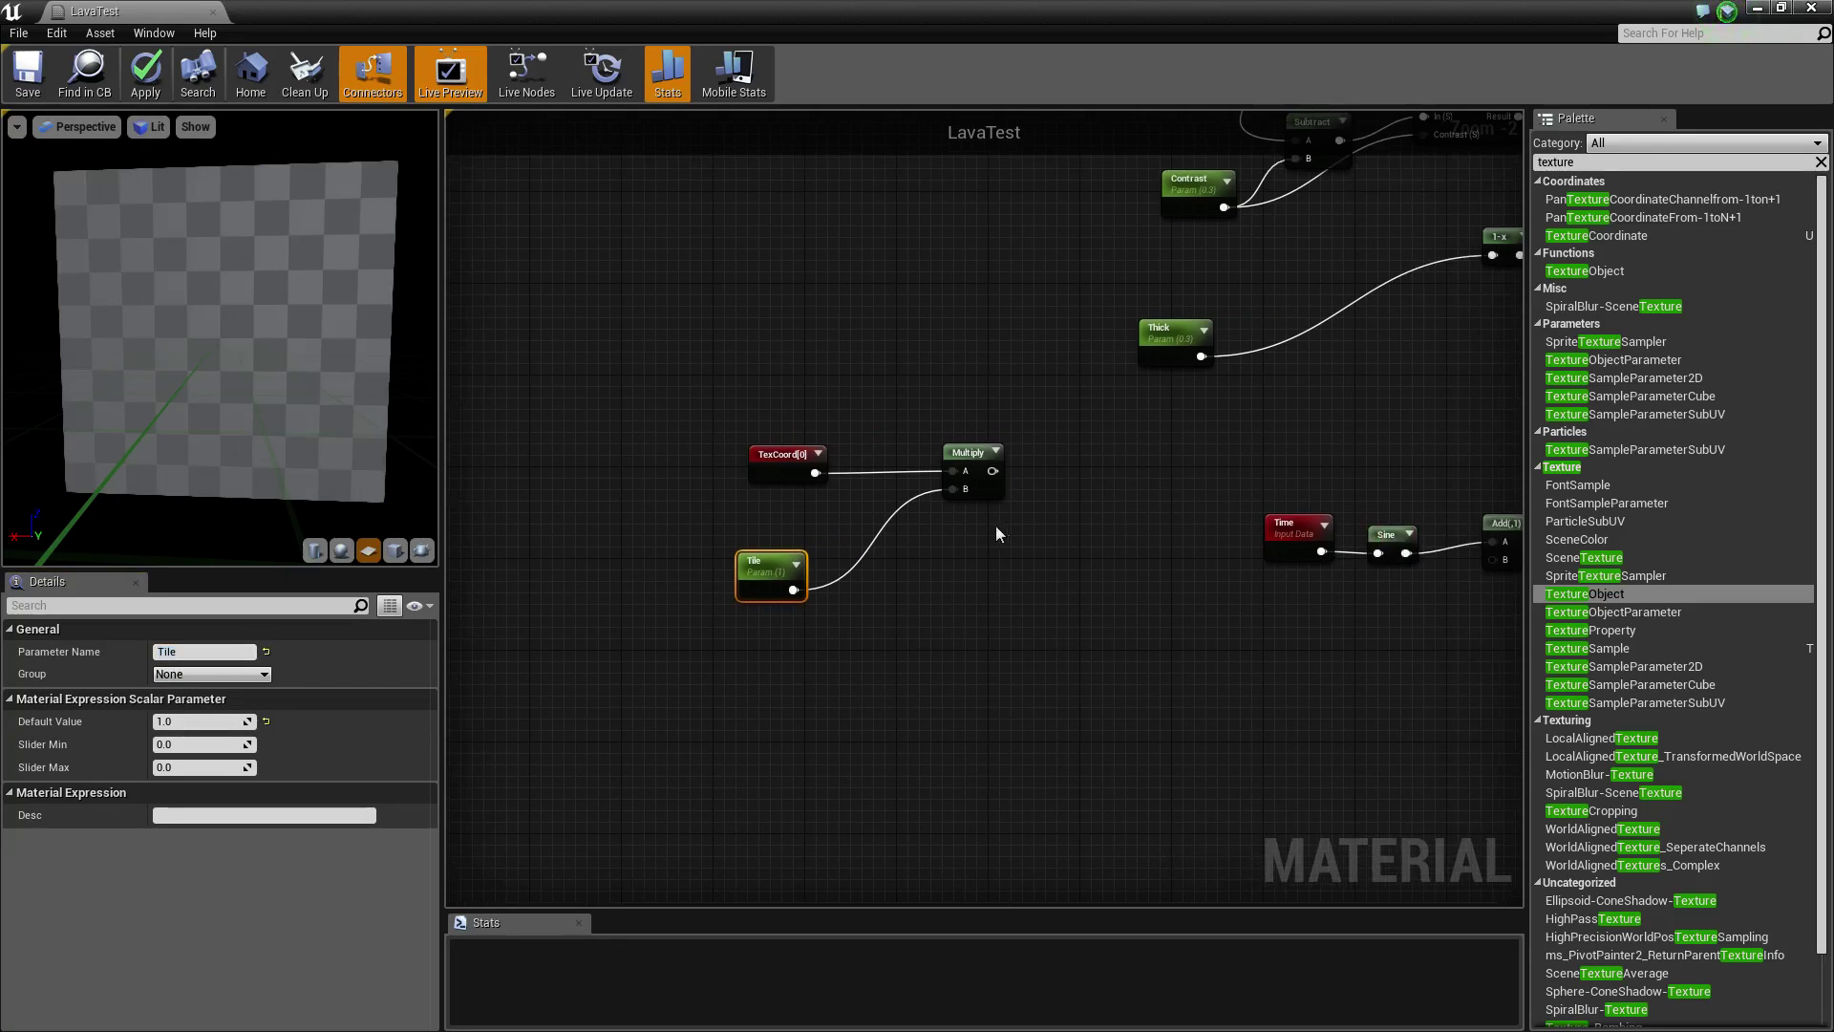
click(1596, 162)
text(panner)
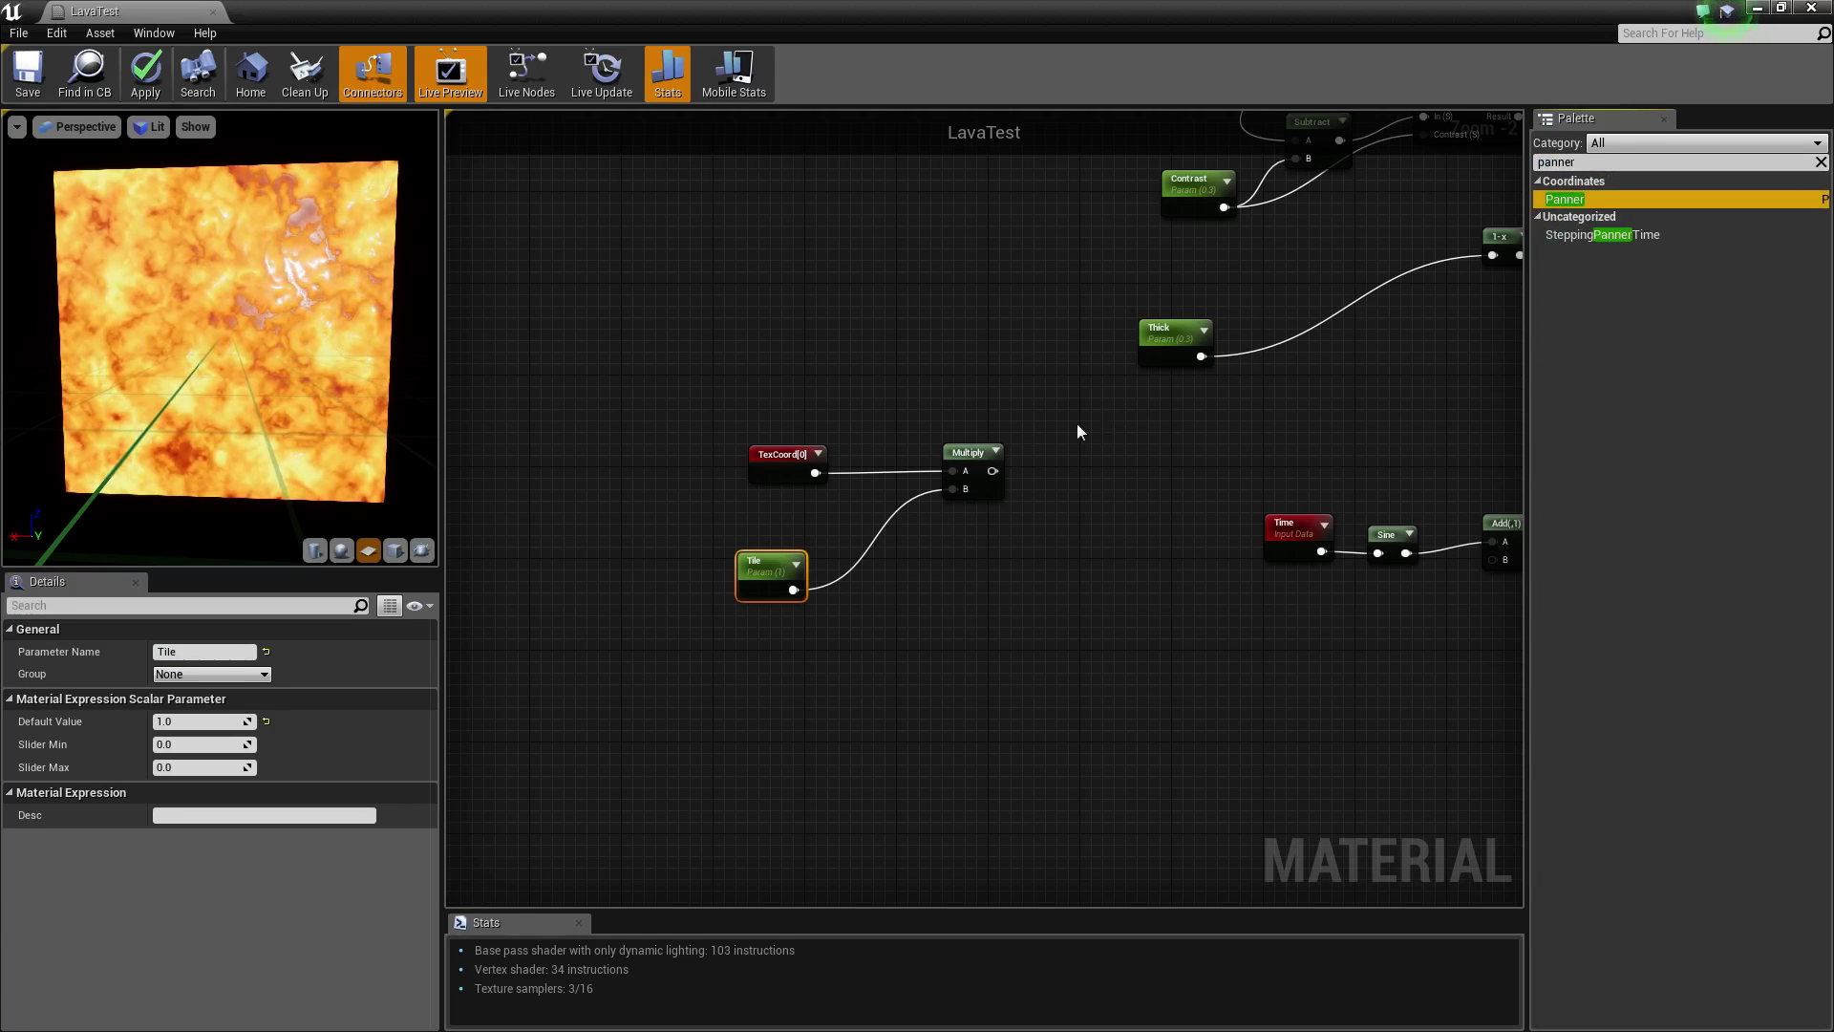
drag(1079, 431, 1091, 461)
- Connect the Panner's output to the UVs inputs of the BaseColour and normal map Texture Samples
right_drag(1296, 451, 815, 703)
scroll(869, 531, down, 1)
drag(727, 702, 1232, 295)
right_drag(1000, 785, 804, 392)
drag(529, 504, 1424, 468)
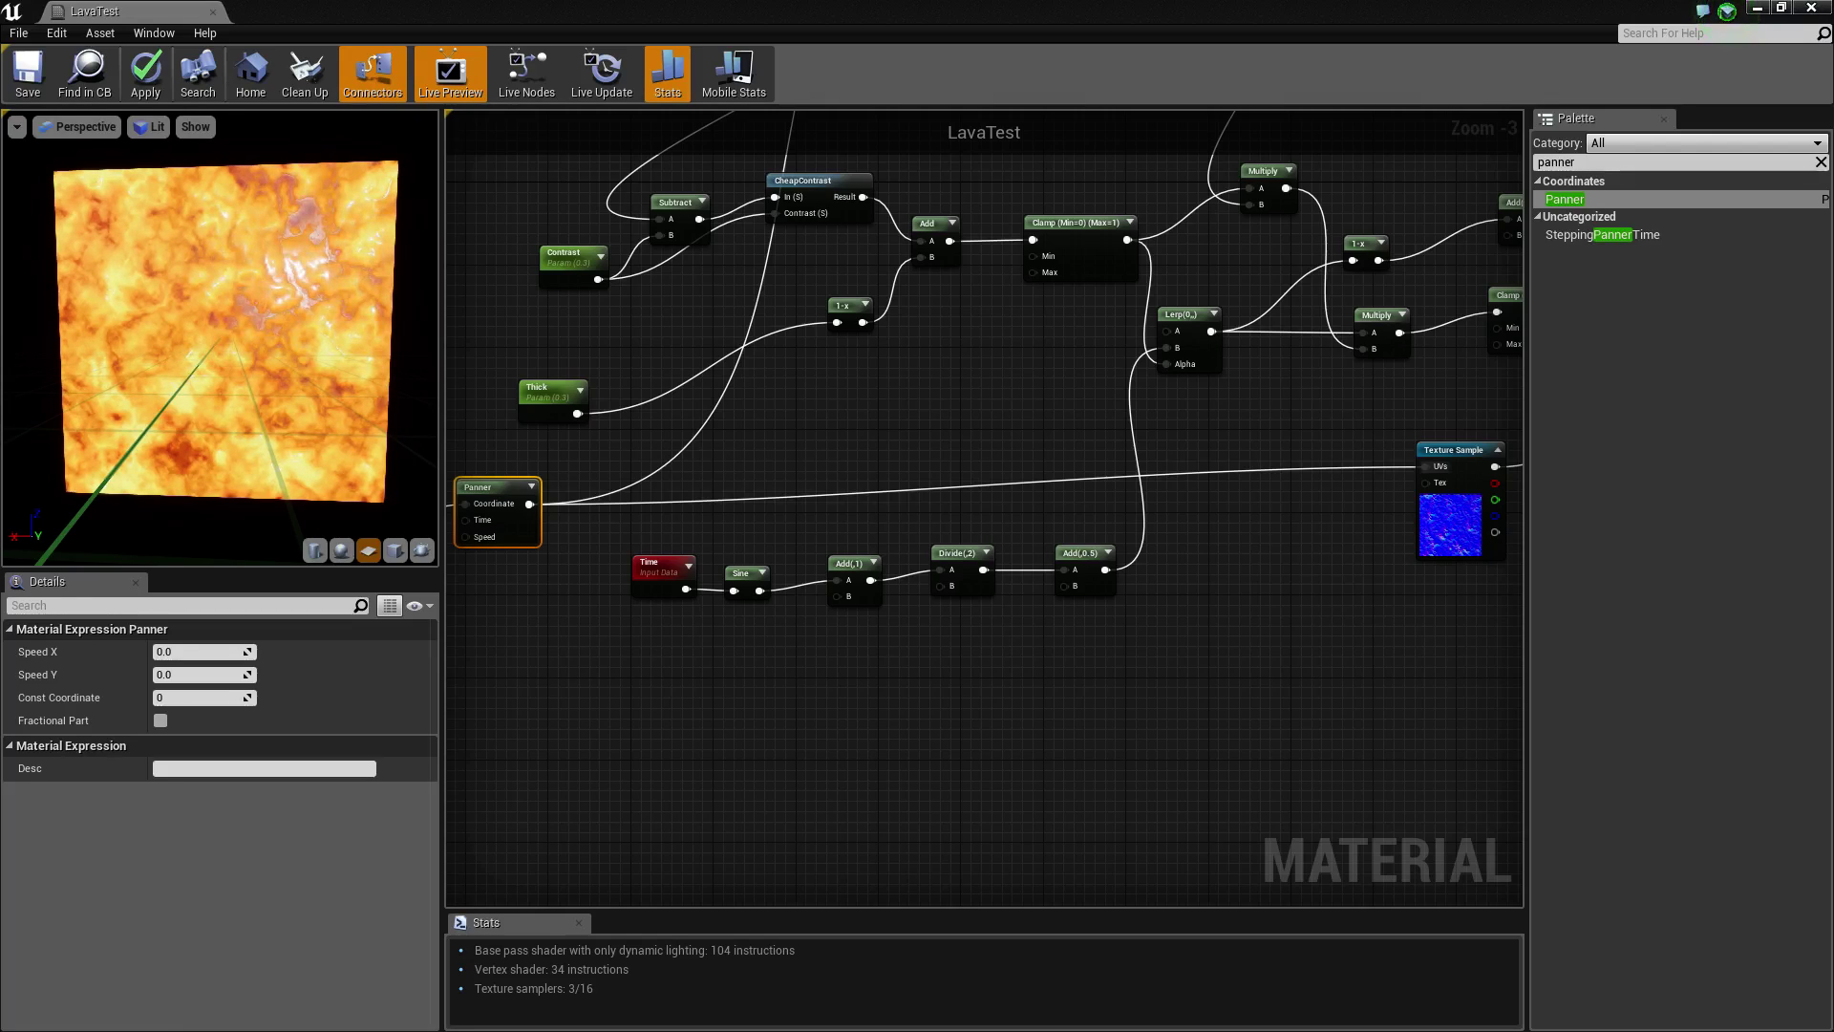
- Shift the Lerp node slightly and connect the mask Clamp's output directly to the roughness 1-x node
right_drag(971, 327, 348, 414)
right_drag(731, 333, 859, 421)
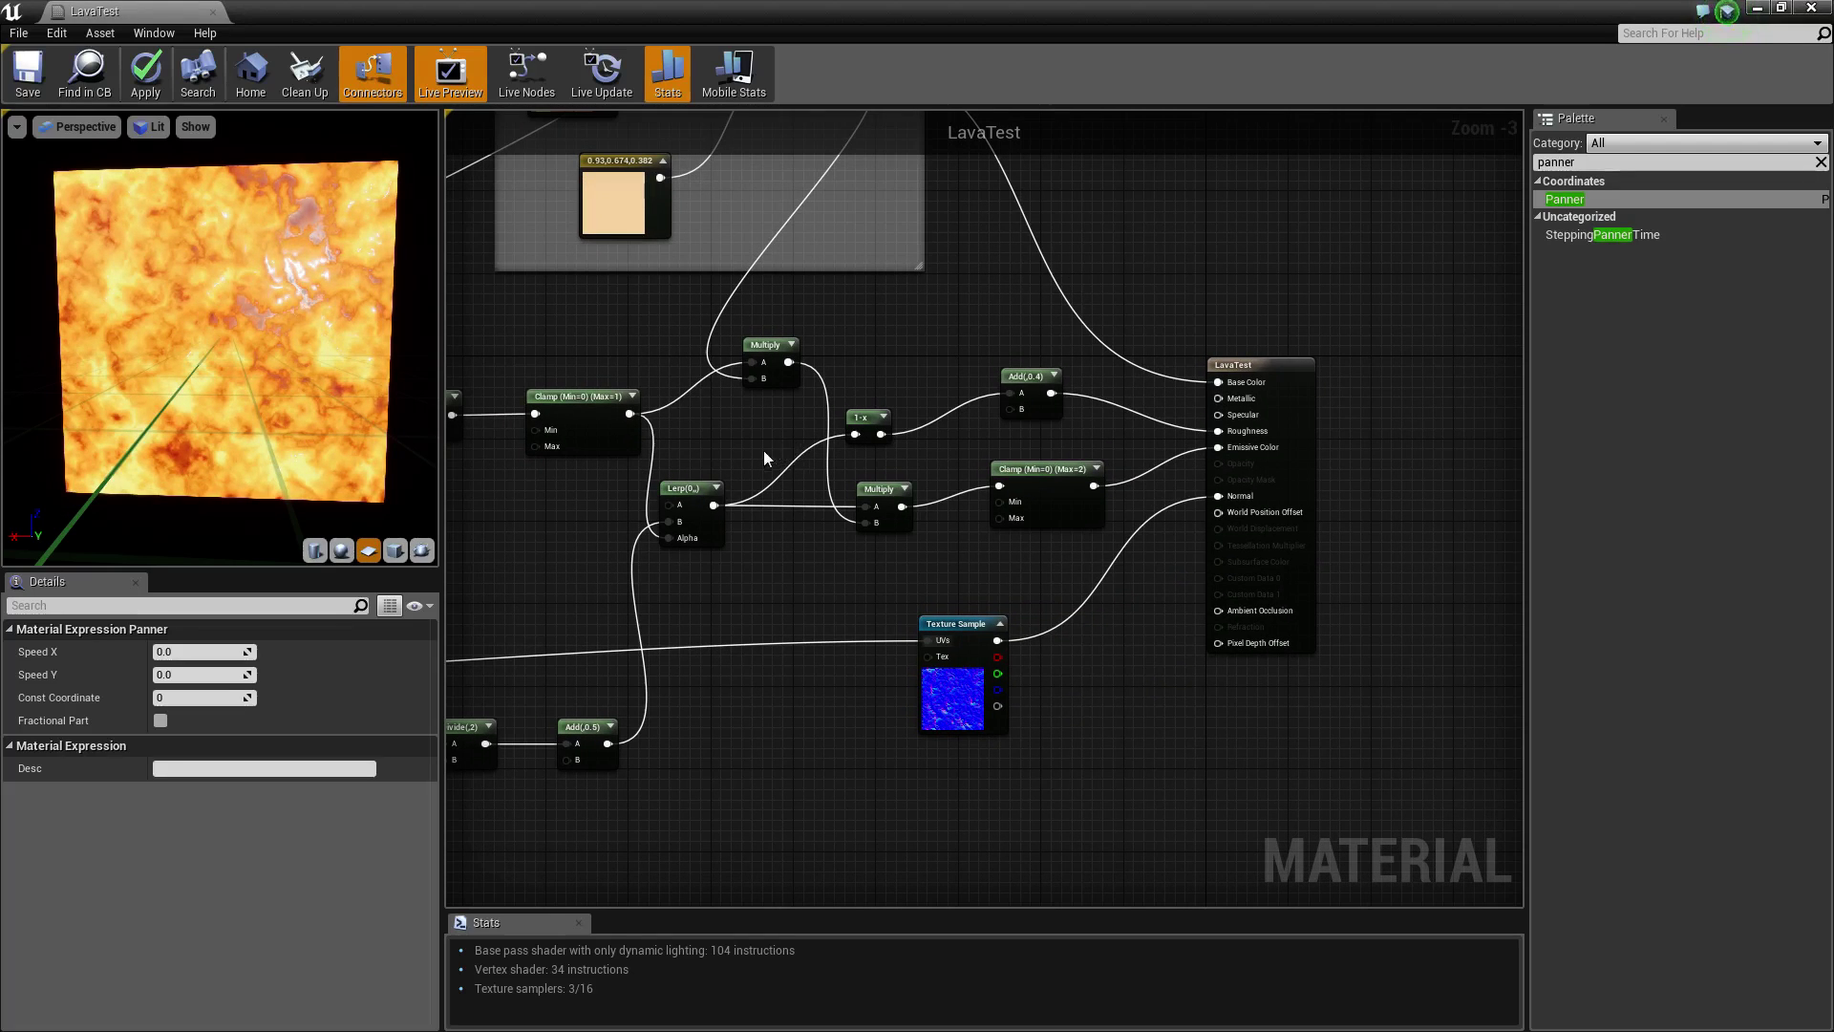
right_drag(764, 449, 891, 503)
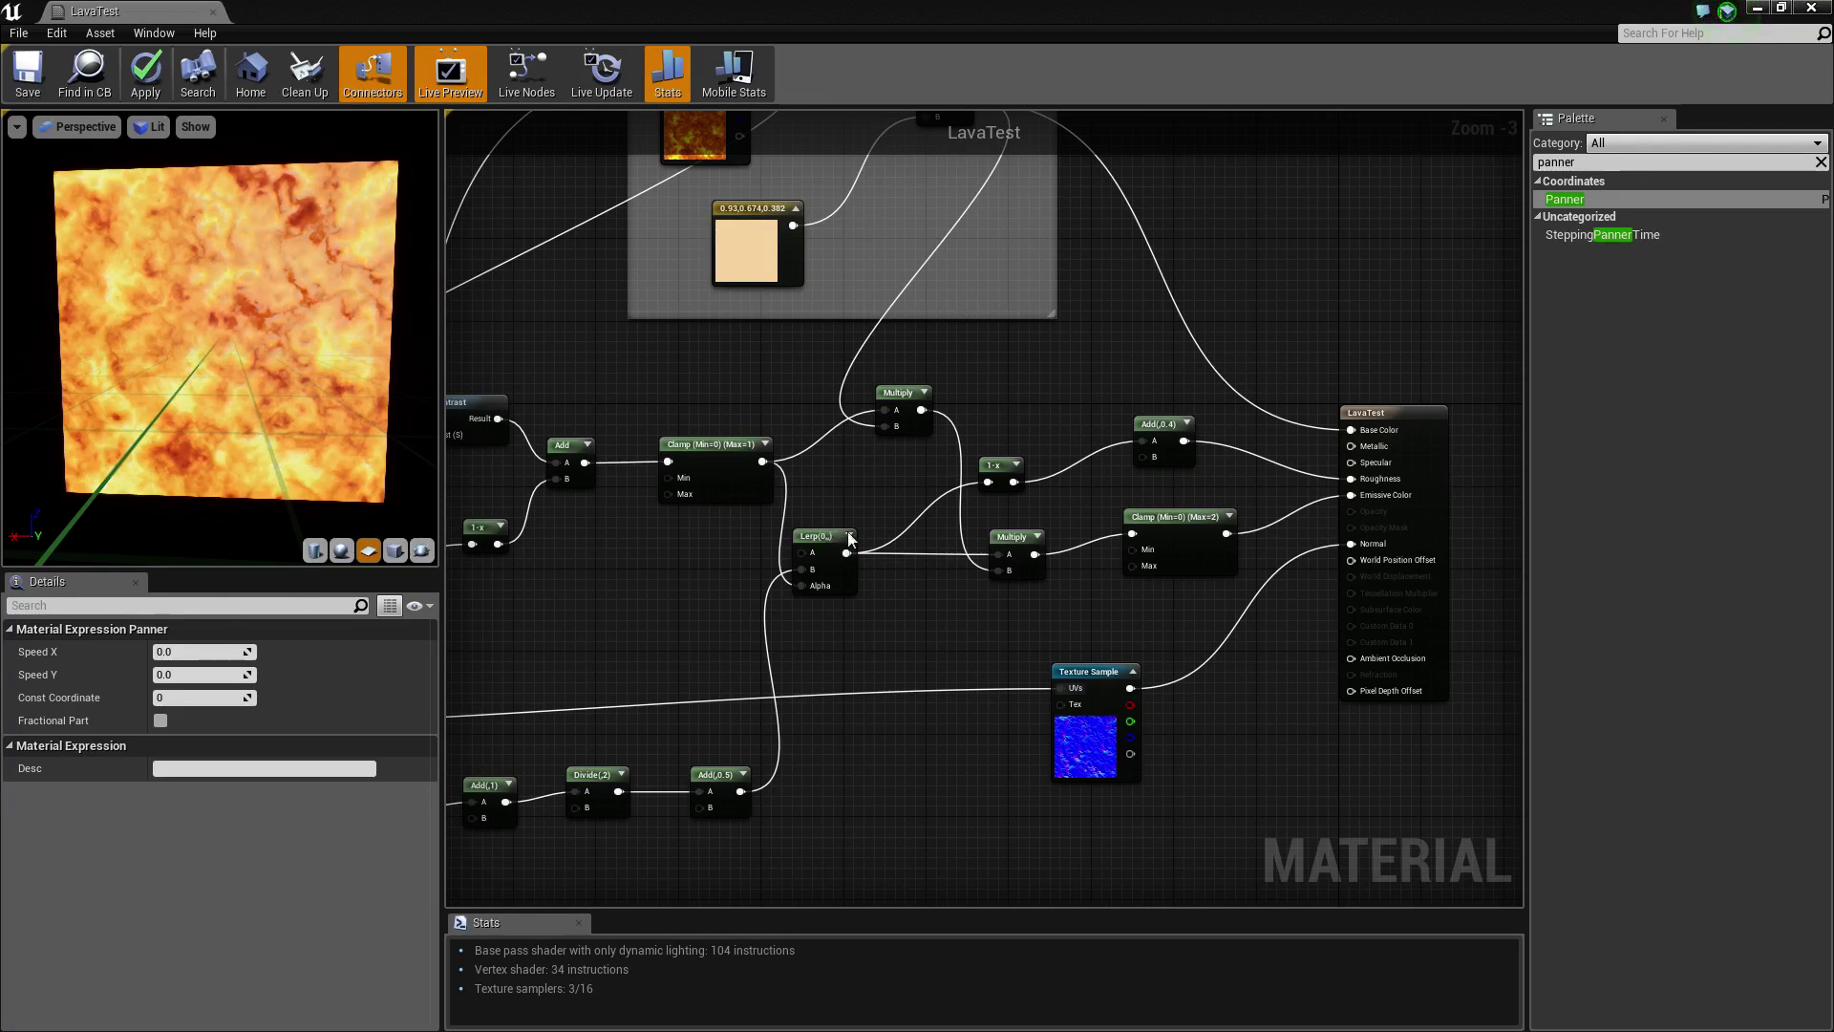
drag(820, 536, 840, 518)
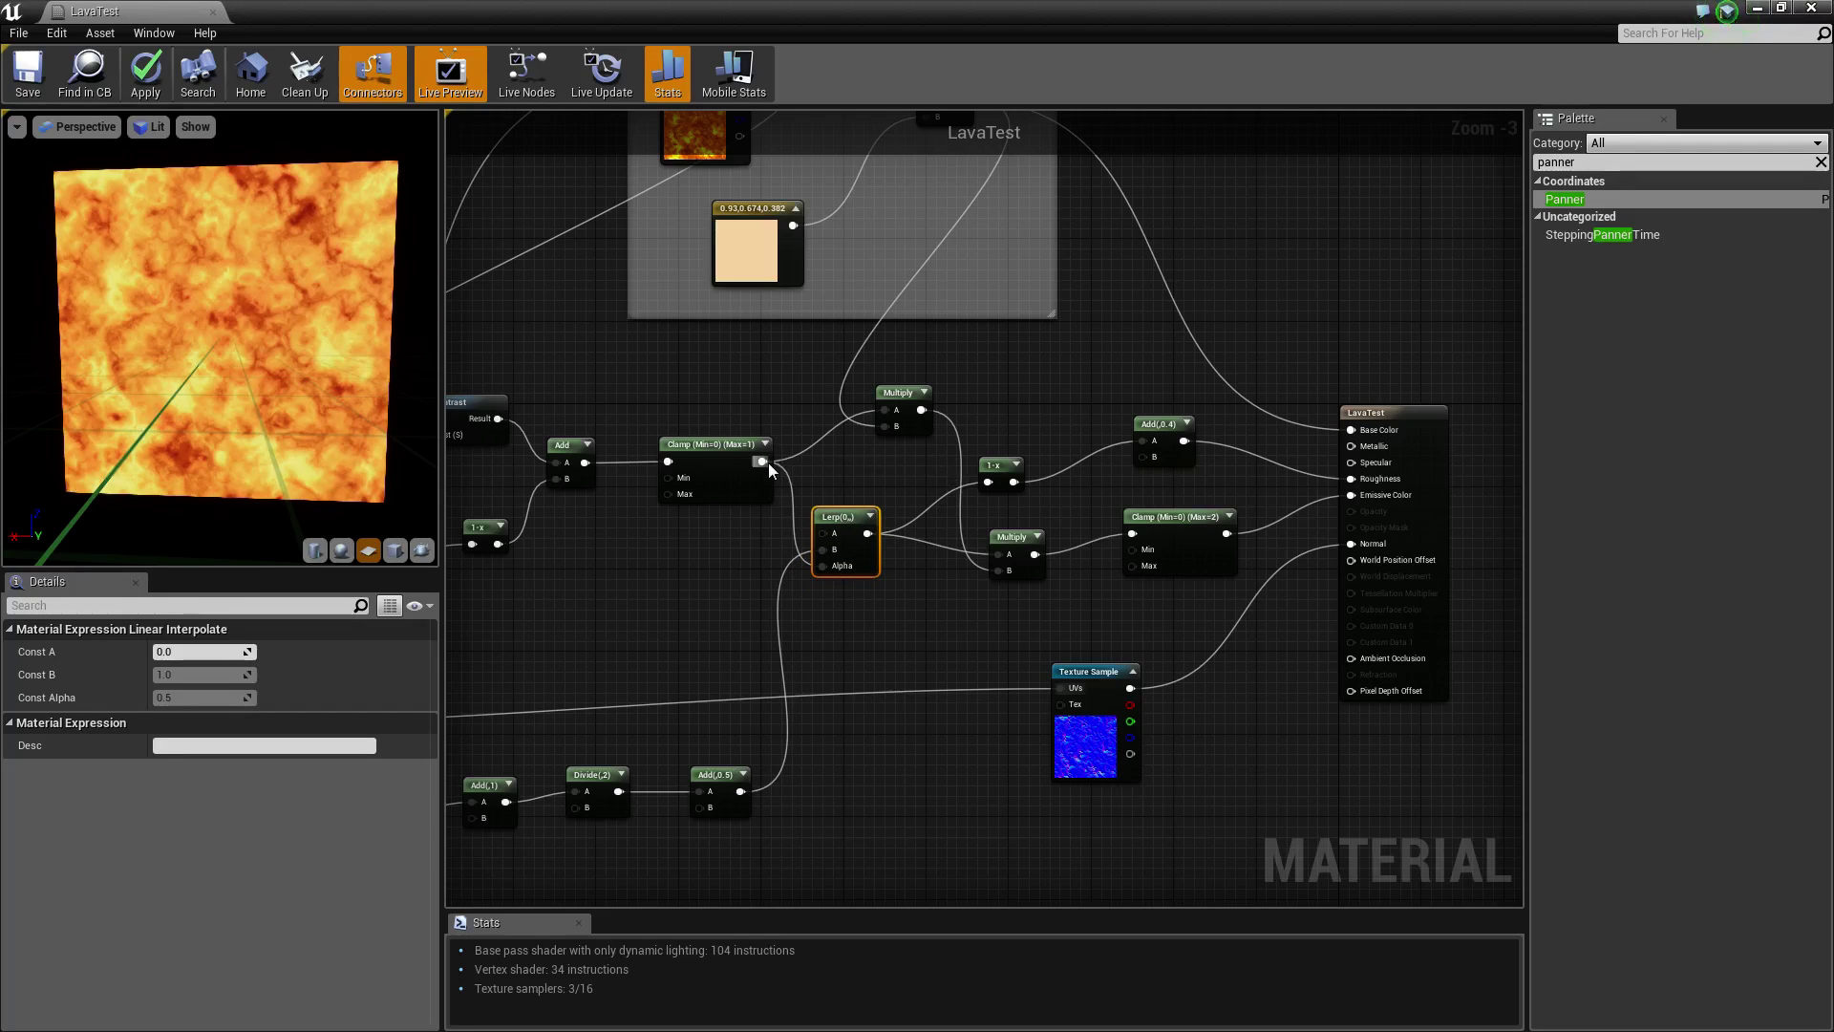
drag(878, 479, 987, 481)
- Preview the roughness Add(,0.4) node on the mesh, stop previewing it and inspect the full material from another angle
right_click(1160, 417)
click(1232, 427)
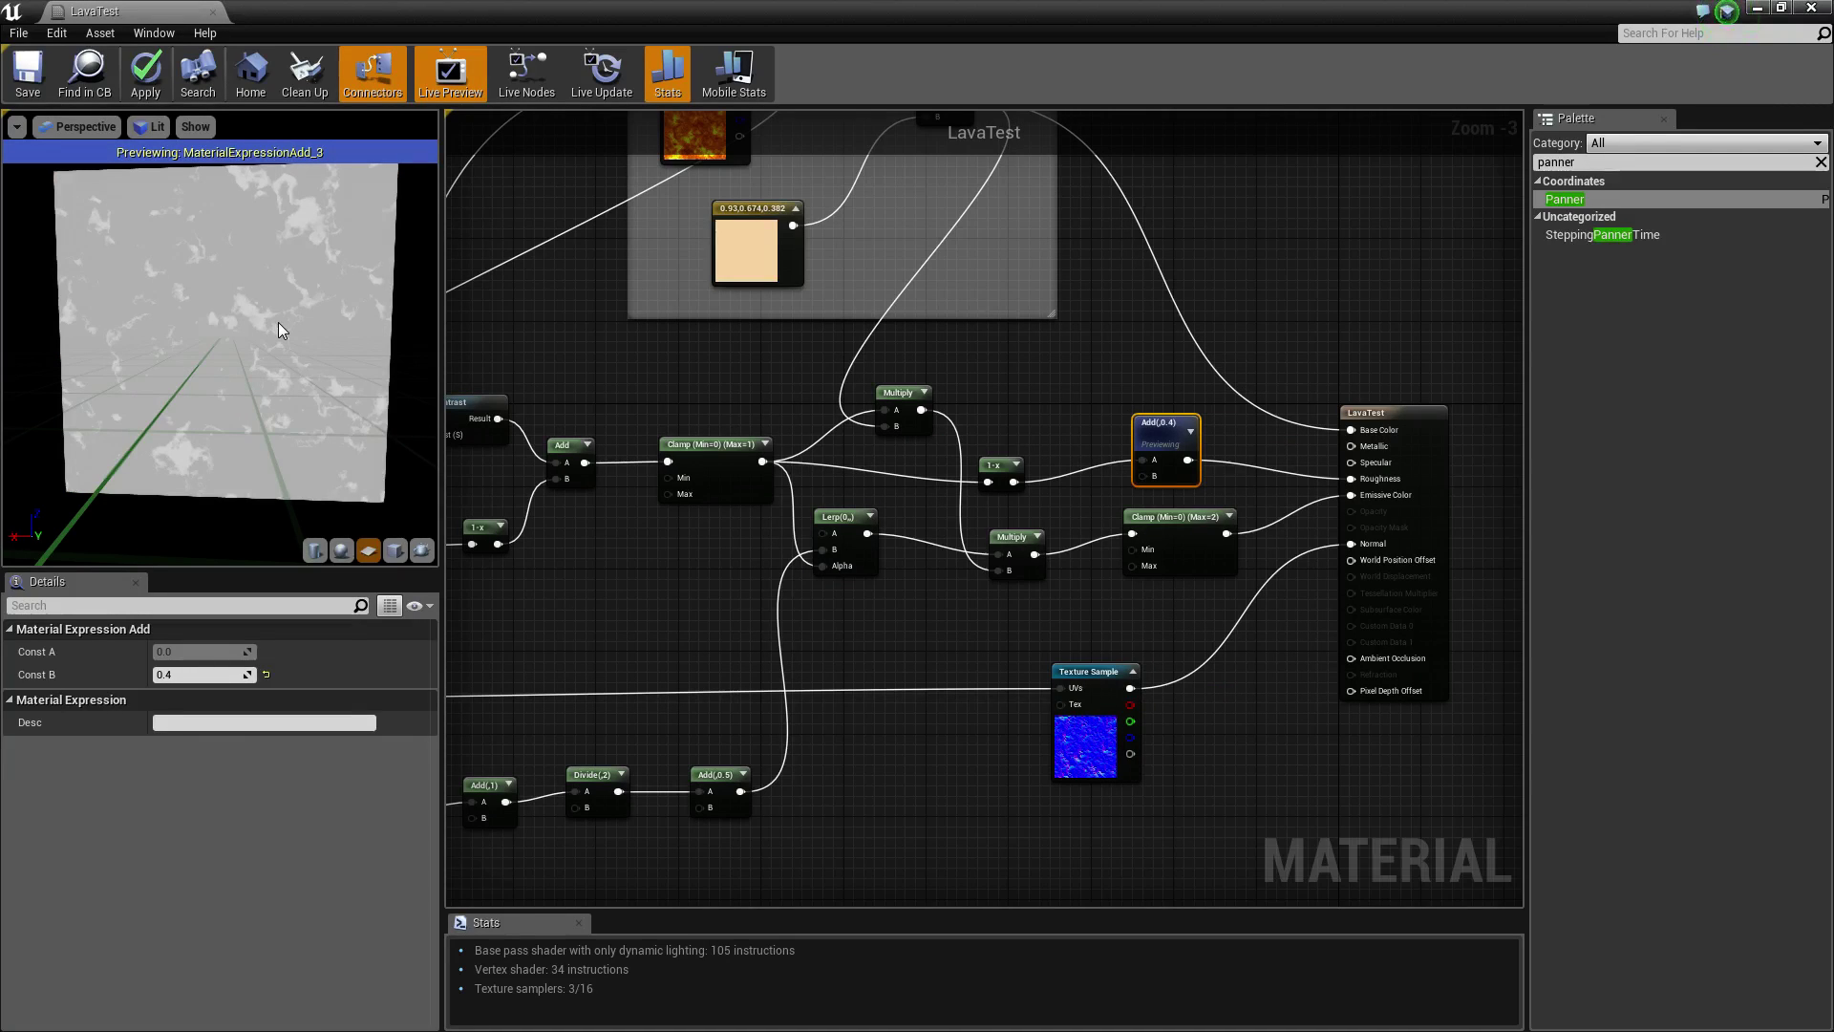
right_click(1165, 429)
click(1232, 432)
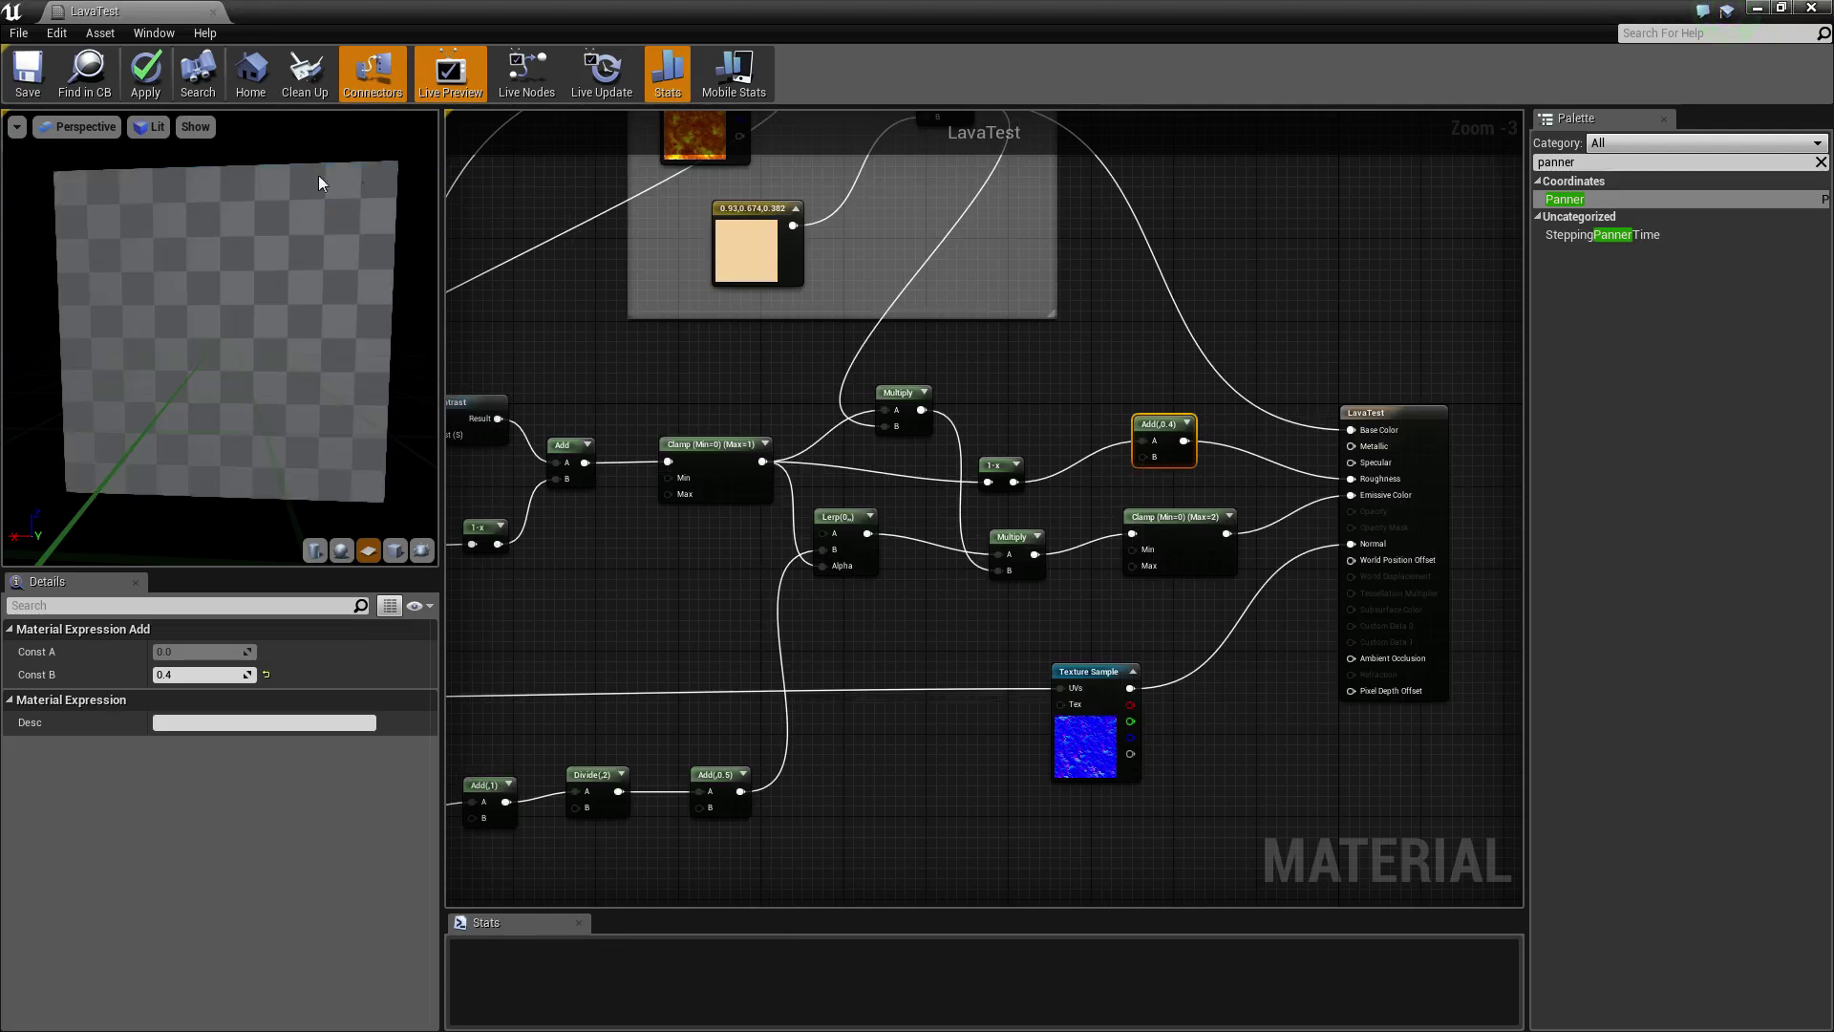
right_drag(706, 264, 749, 330)
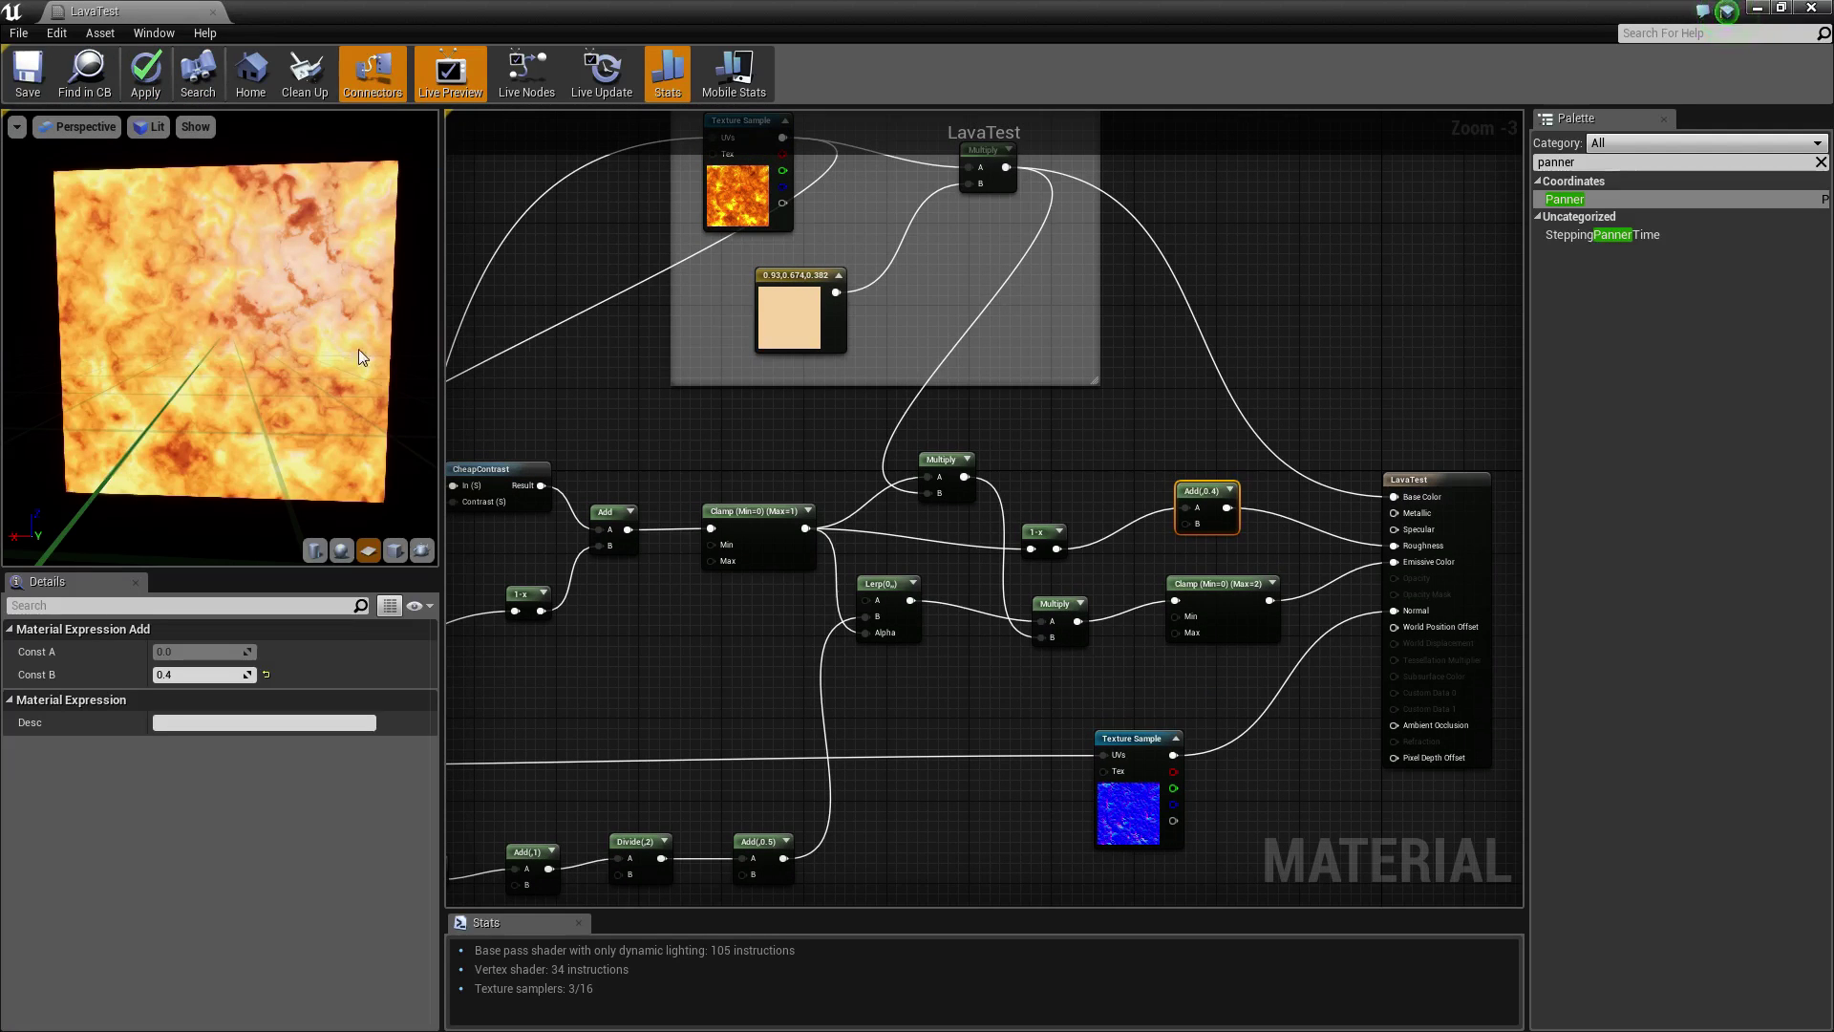
drag(346, 350, 401, 308)
- Set the Panner's Speed X to 0.1 and apply the material changes
scroll(1032, 525, down, 1)
right_drag(457, 441, 878, 415)
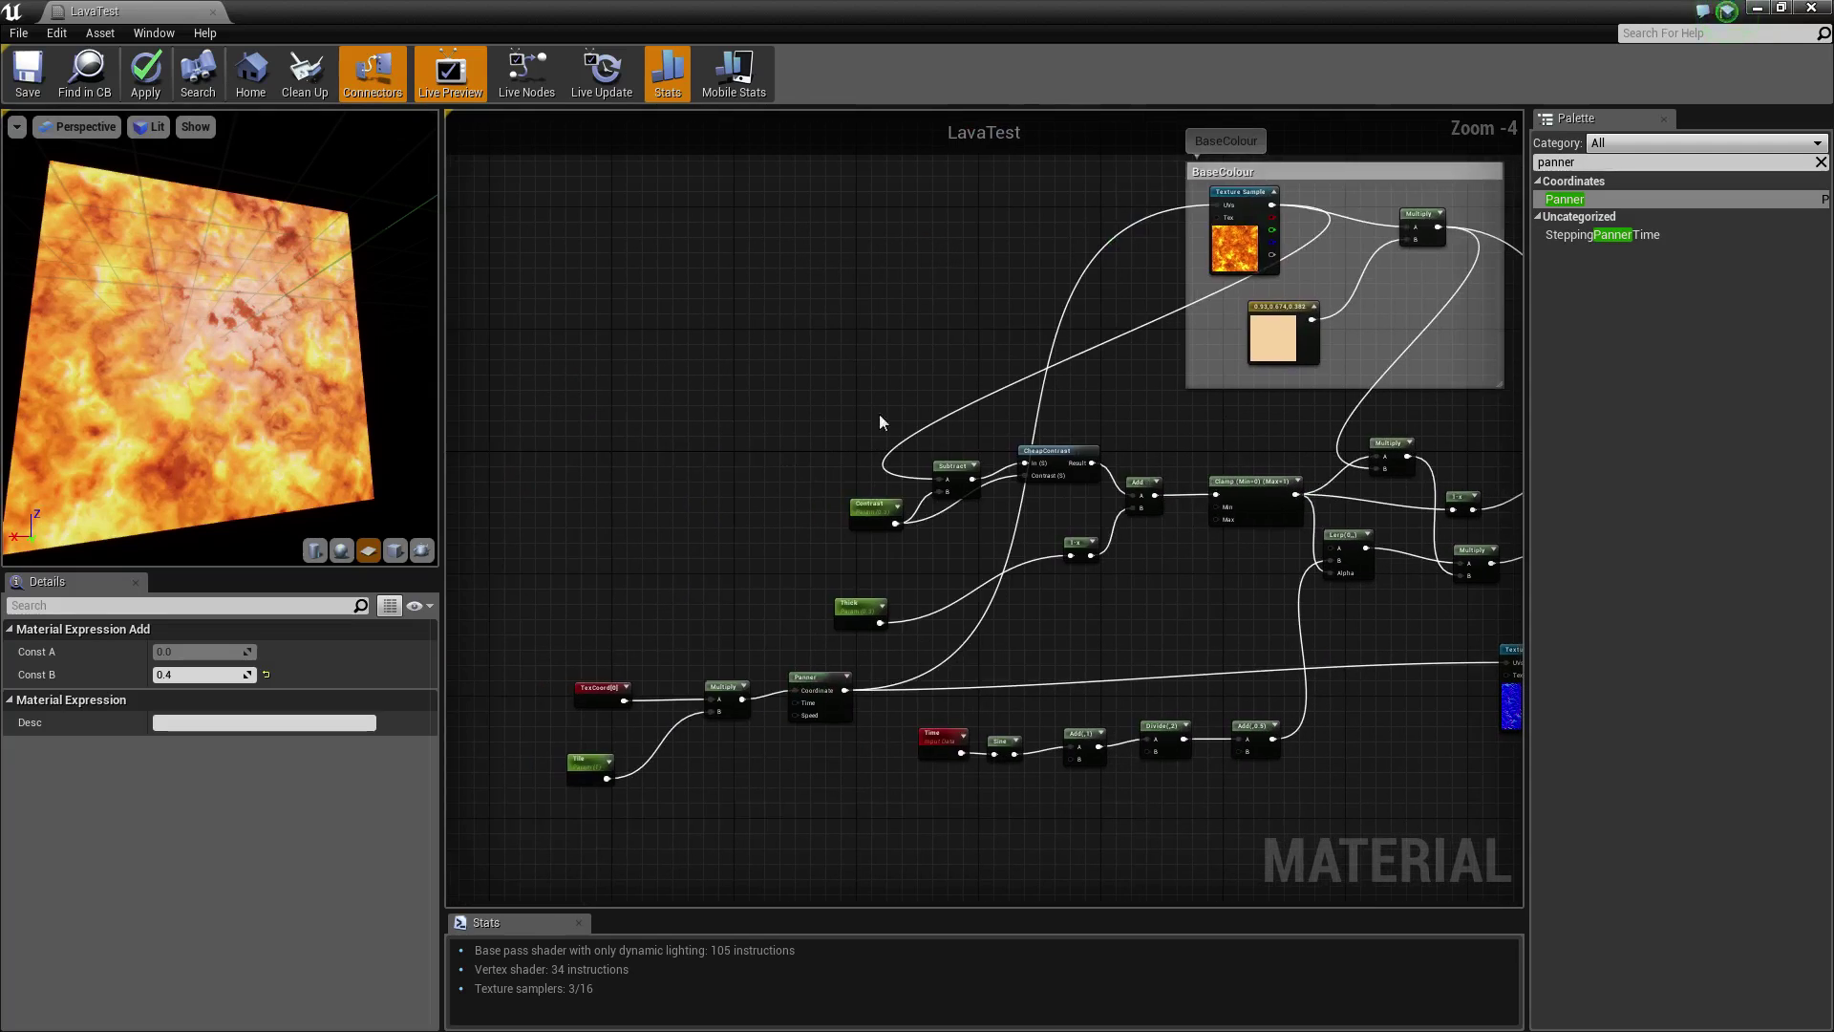
right_drag(601, 684, 727, 556)
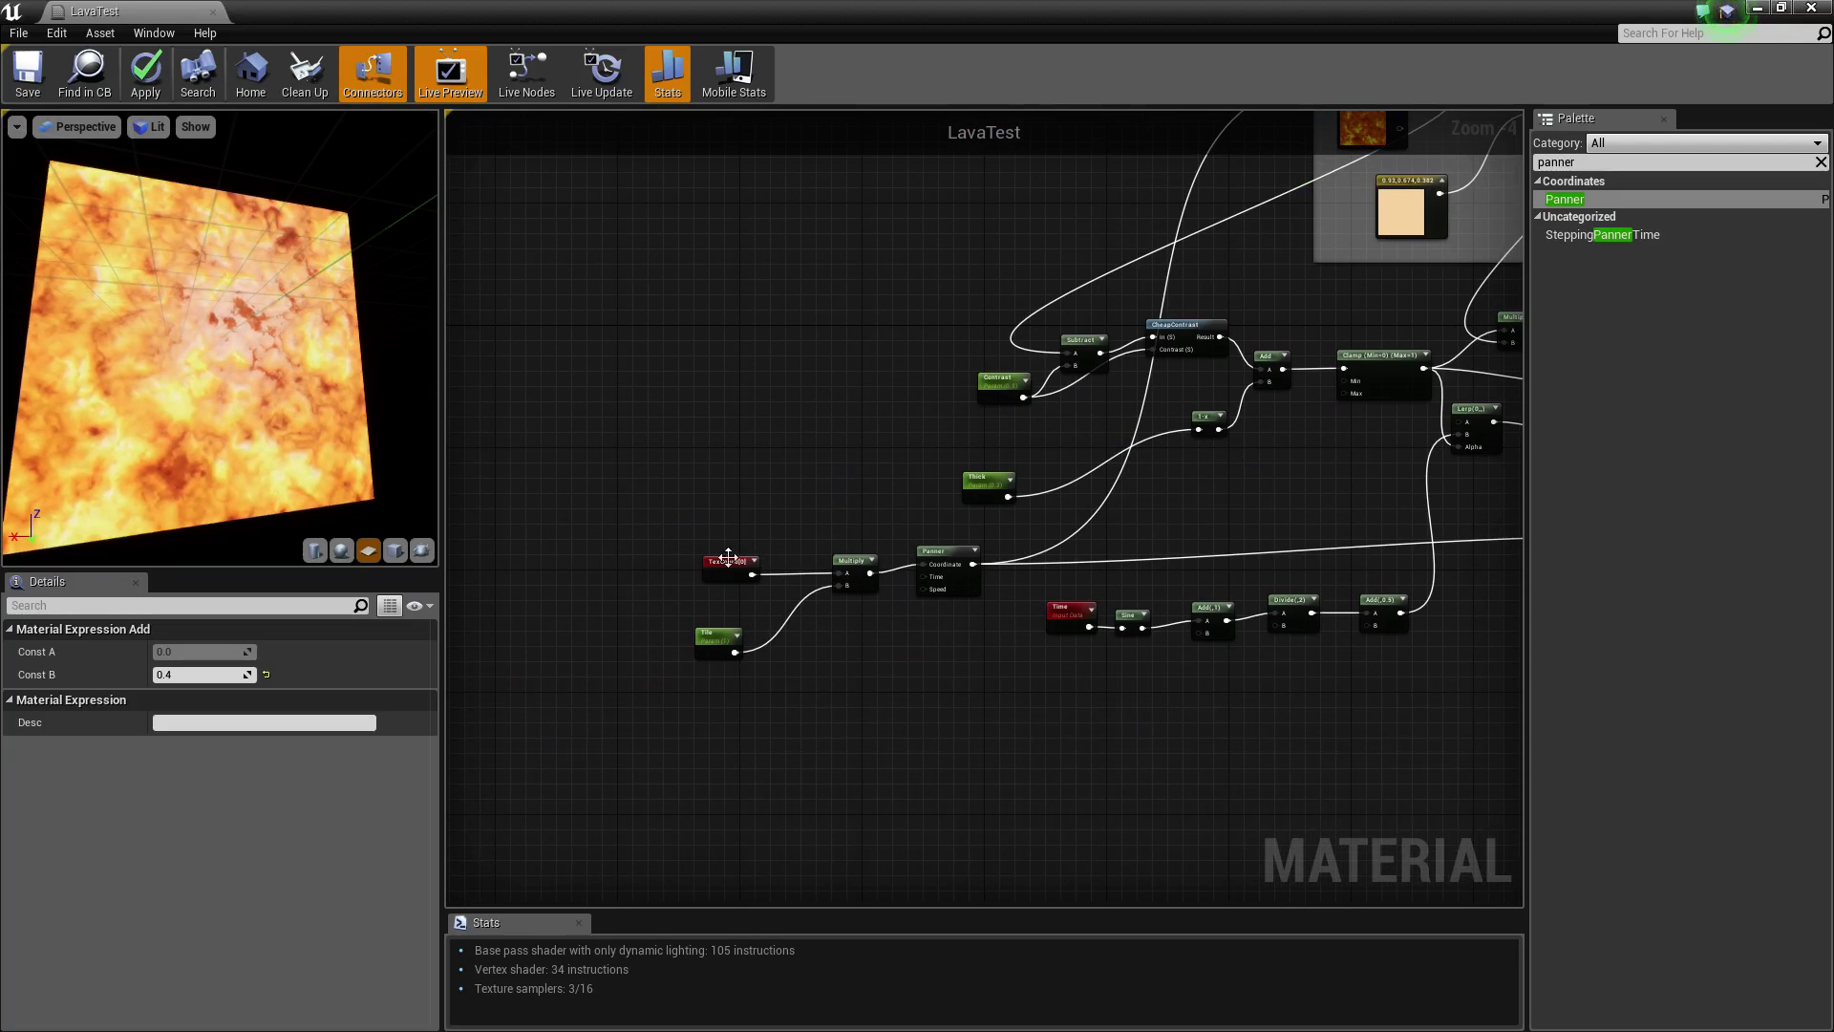
click(944, 557)
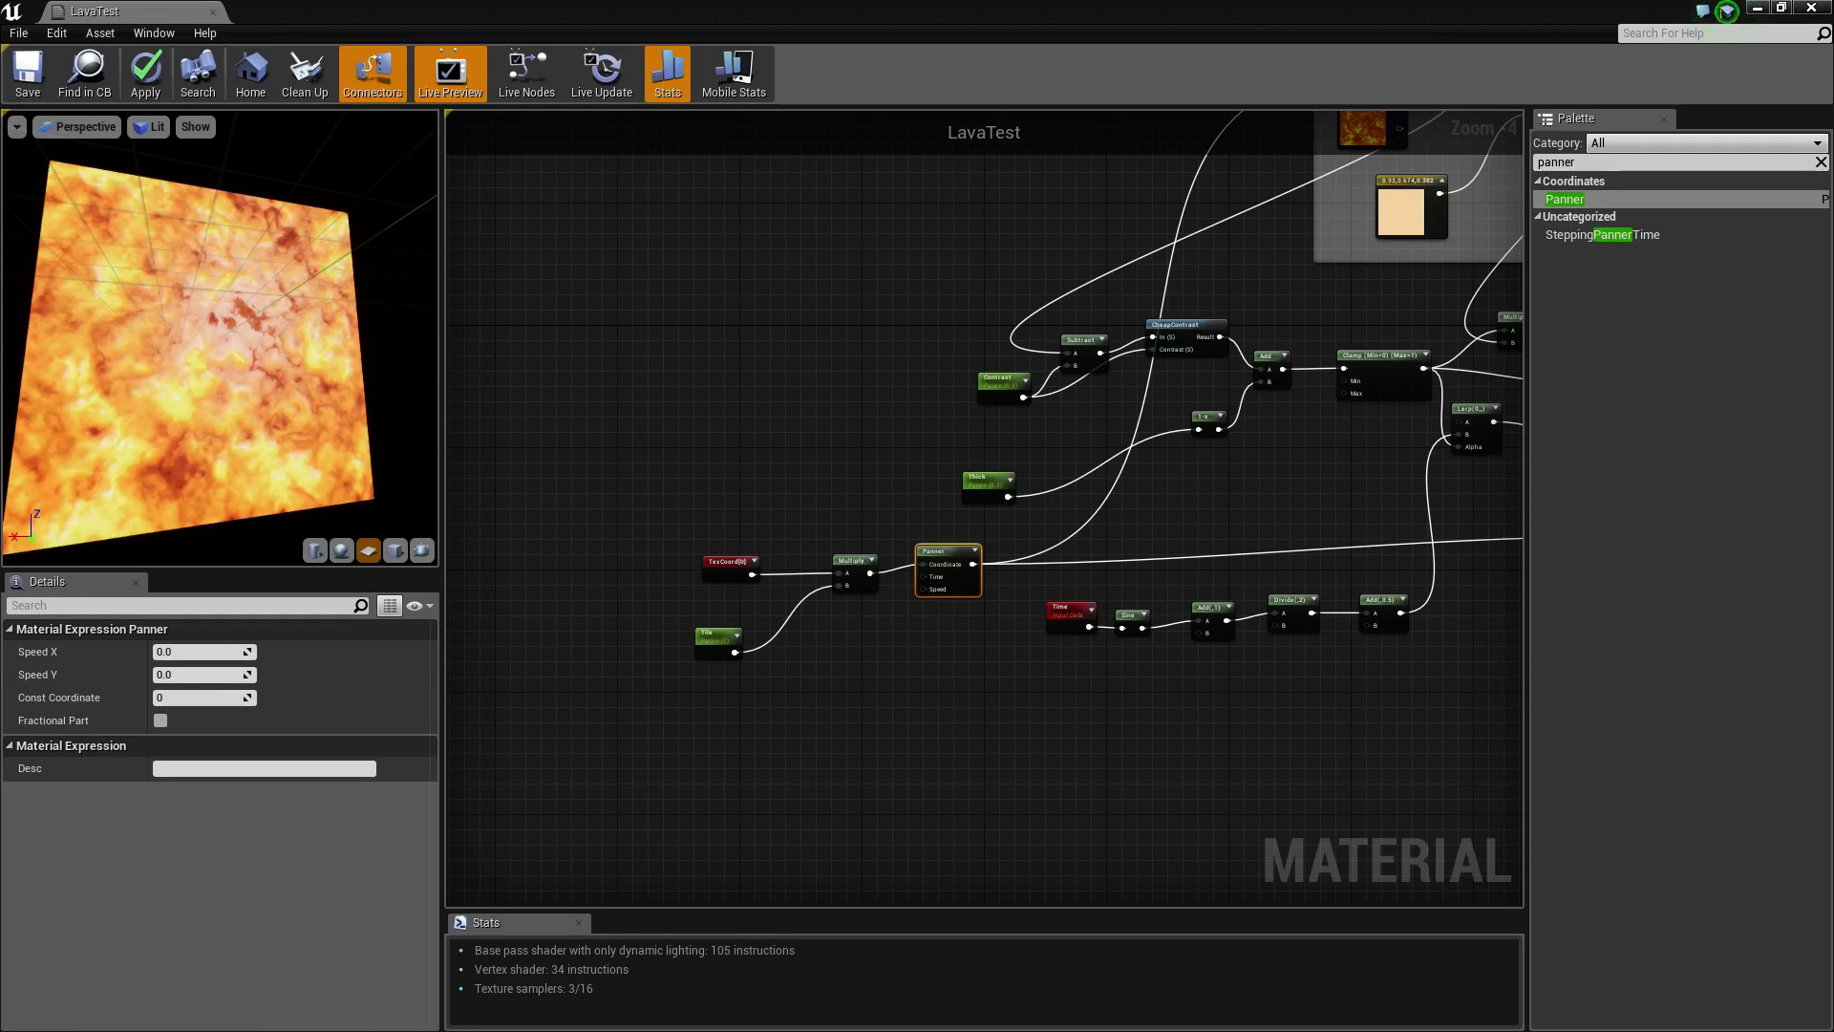
click(206, 651)
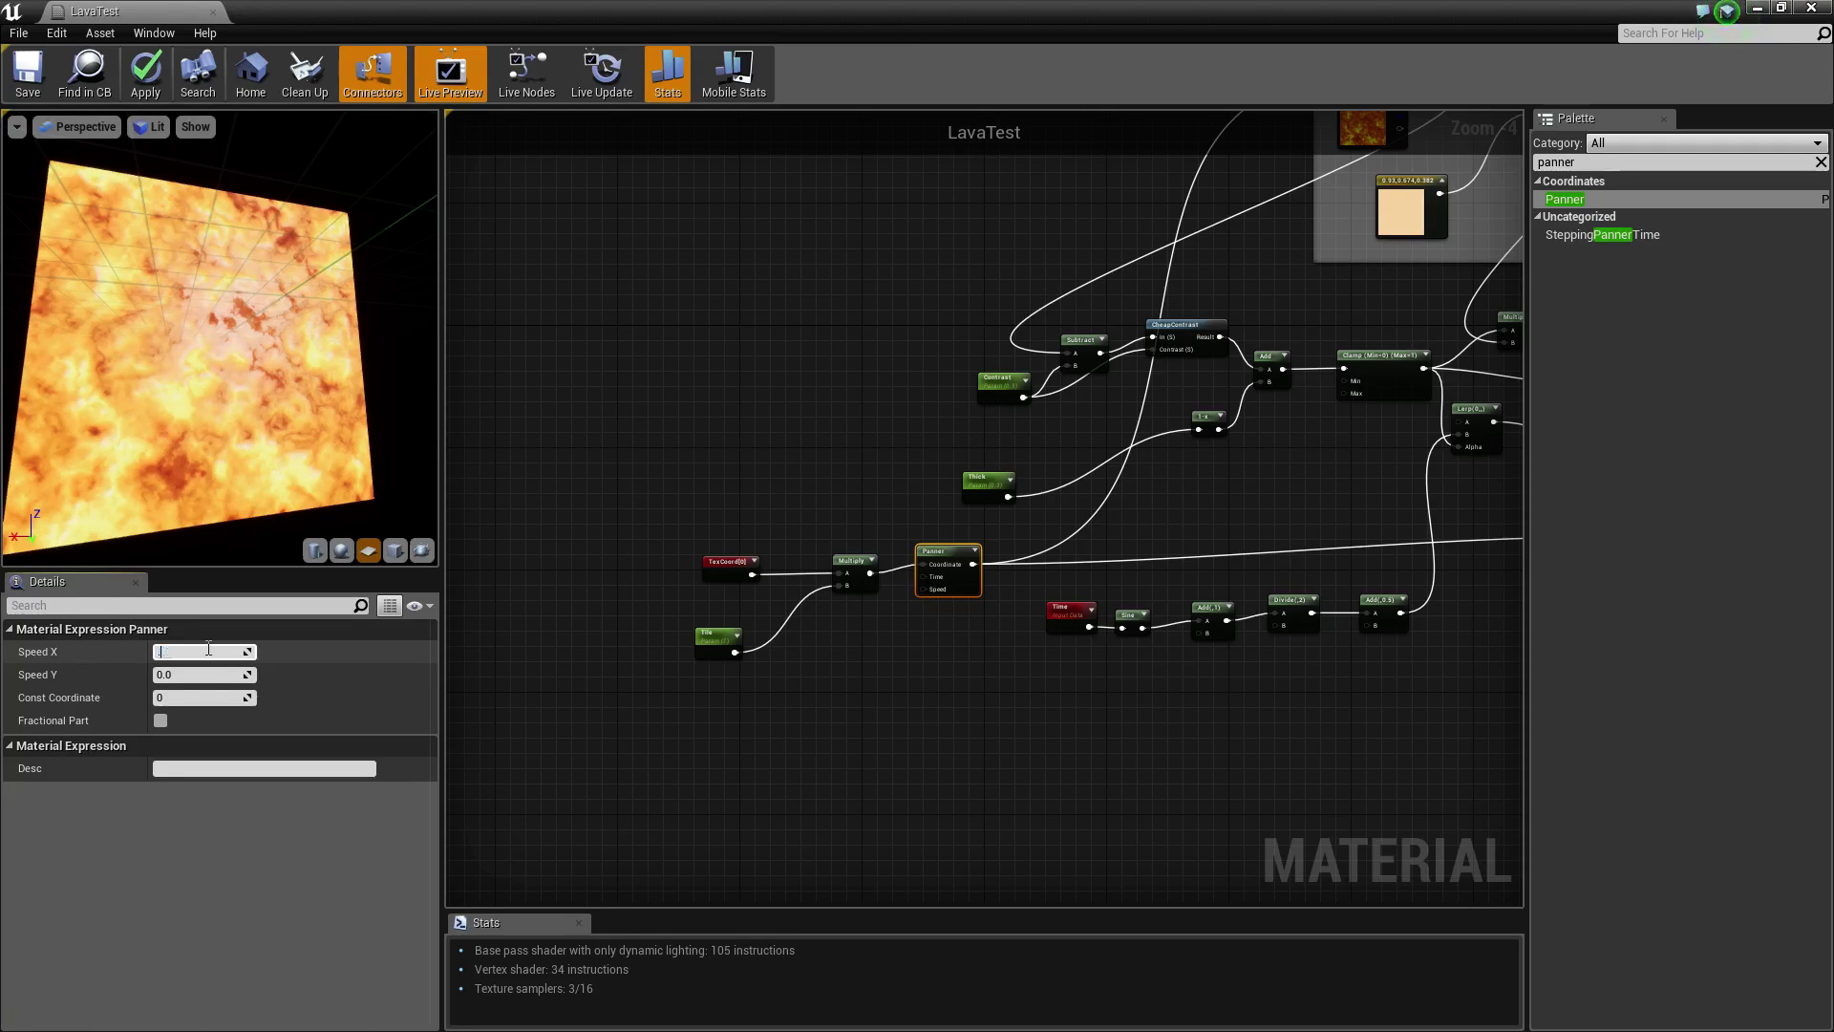
text(0.1)
key(Return)
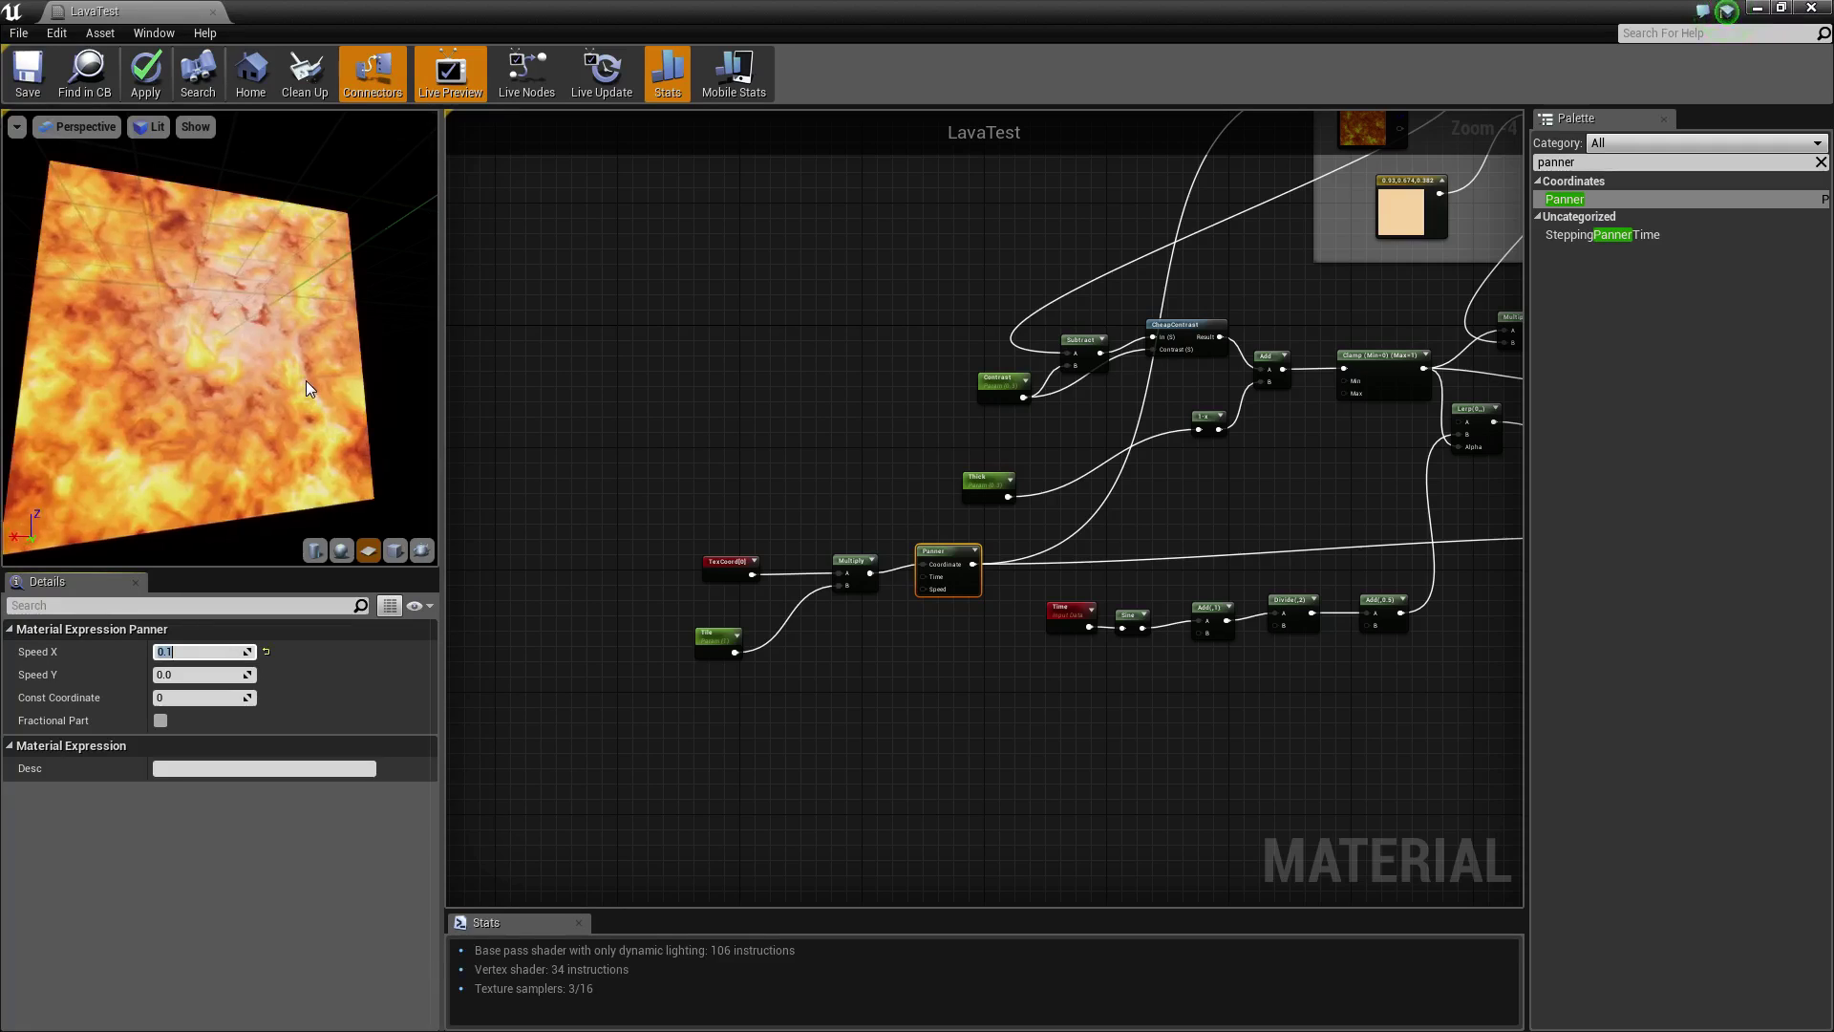
drag(306, 411, 172, 478)
click(140, 71)
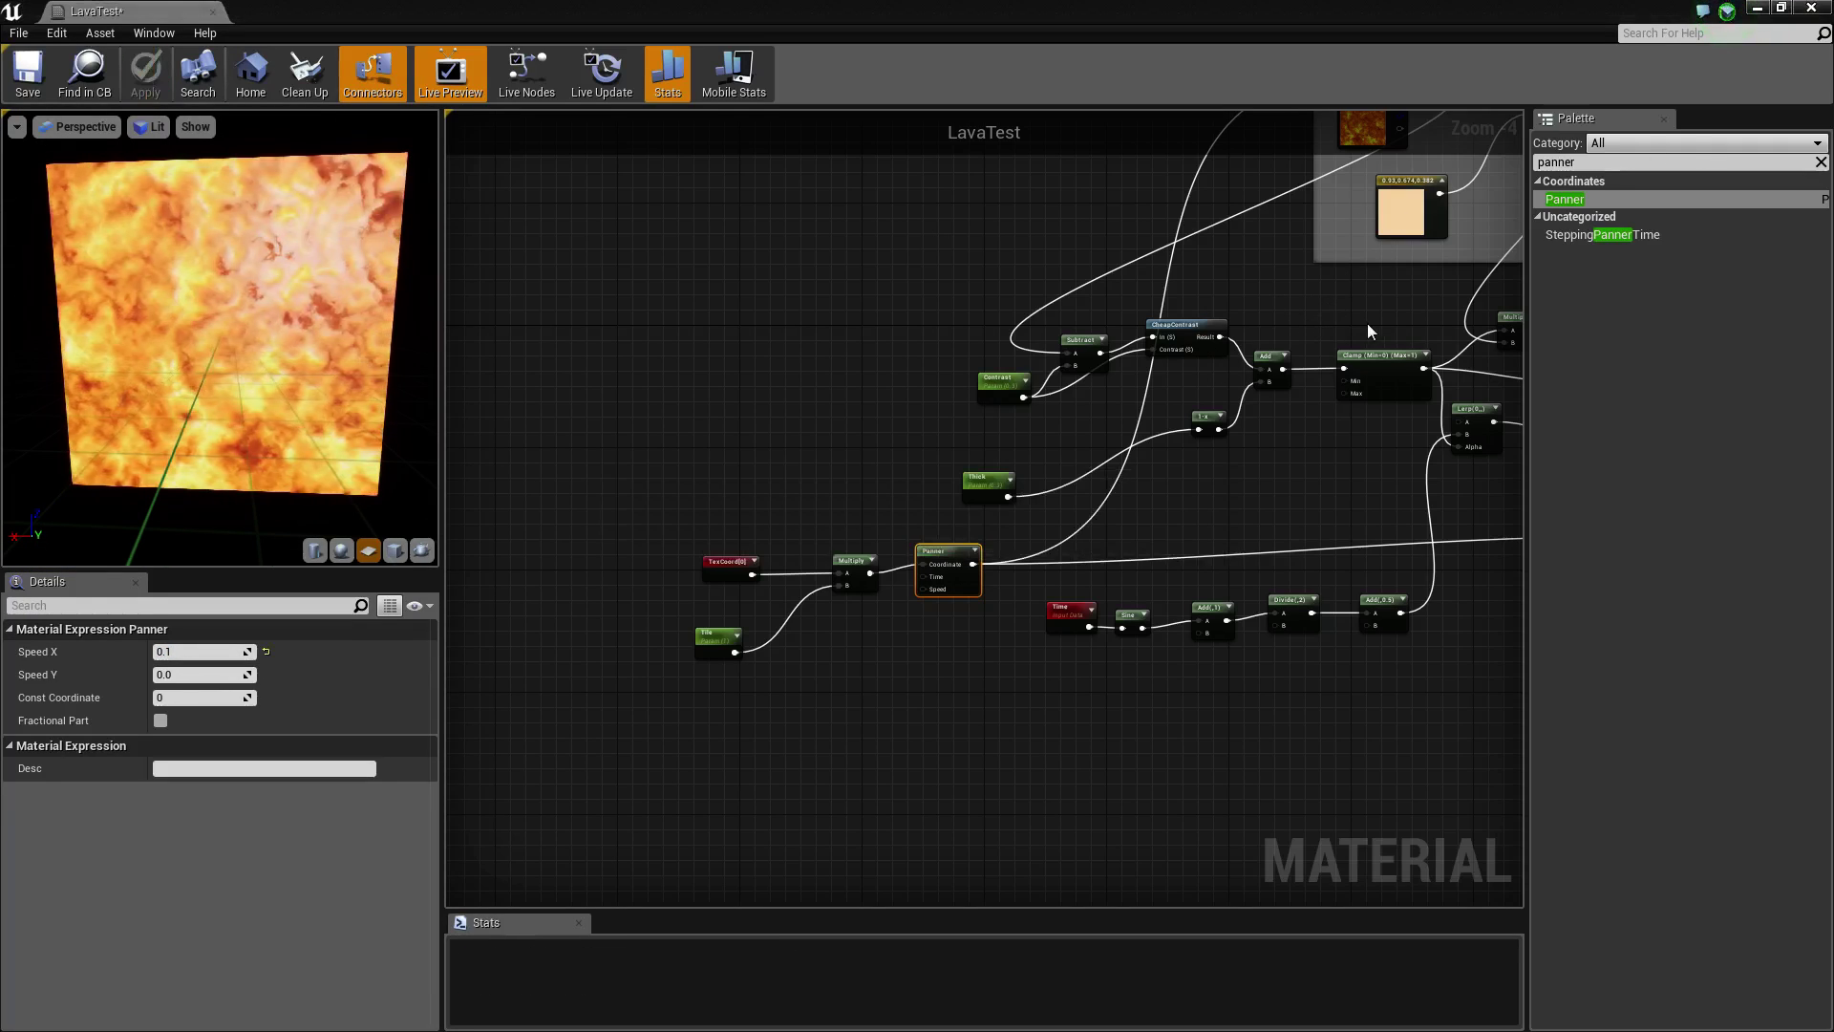
- Reposition the normal map Texture Sample and move the Time-to-Add(,0.5) chain lower, clear of the other nodes
right_drag(1367, 323, 879, 375)
right_drag(1178, 566, 1237, 580)
drag(1236, 580, 1091, 603)
drag(1041, 765, 631, 625)
drag(958, 682, 905, 866)
- Wrap the selected Time, Sine, Add, Divide and Add nodes in a comment box titled "Glow"
key(c)
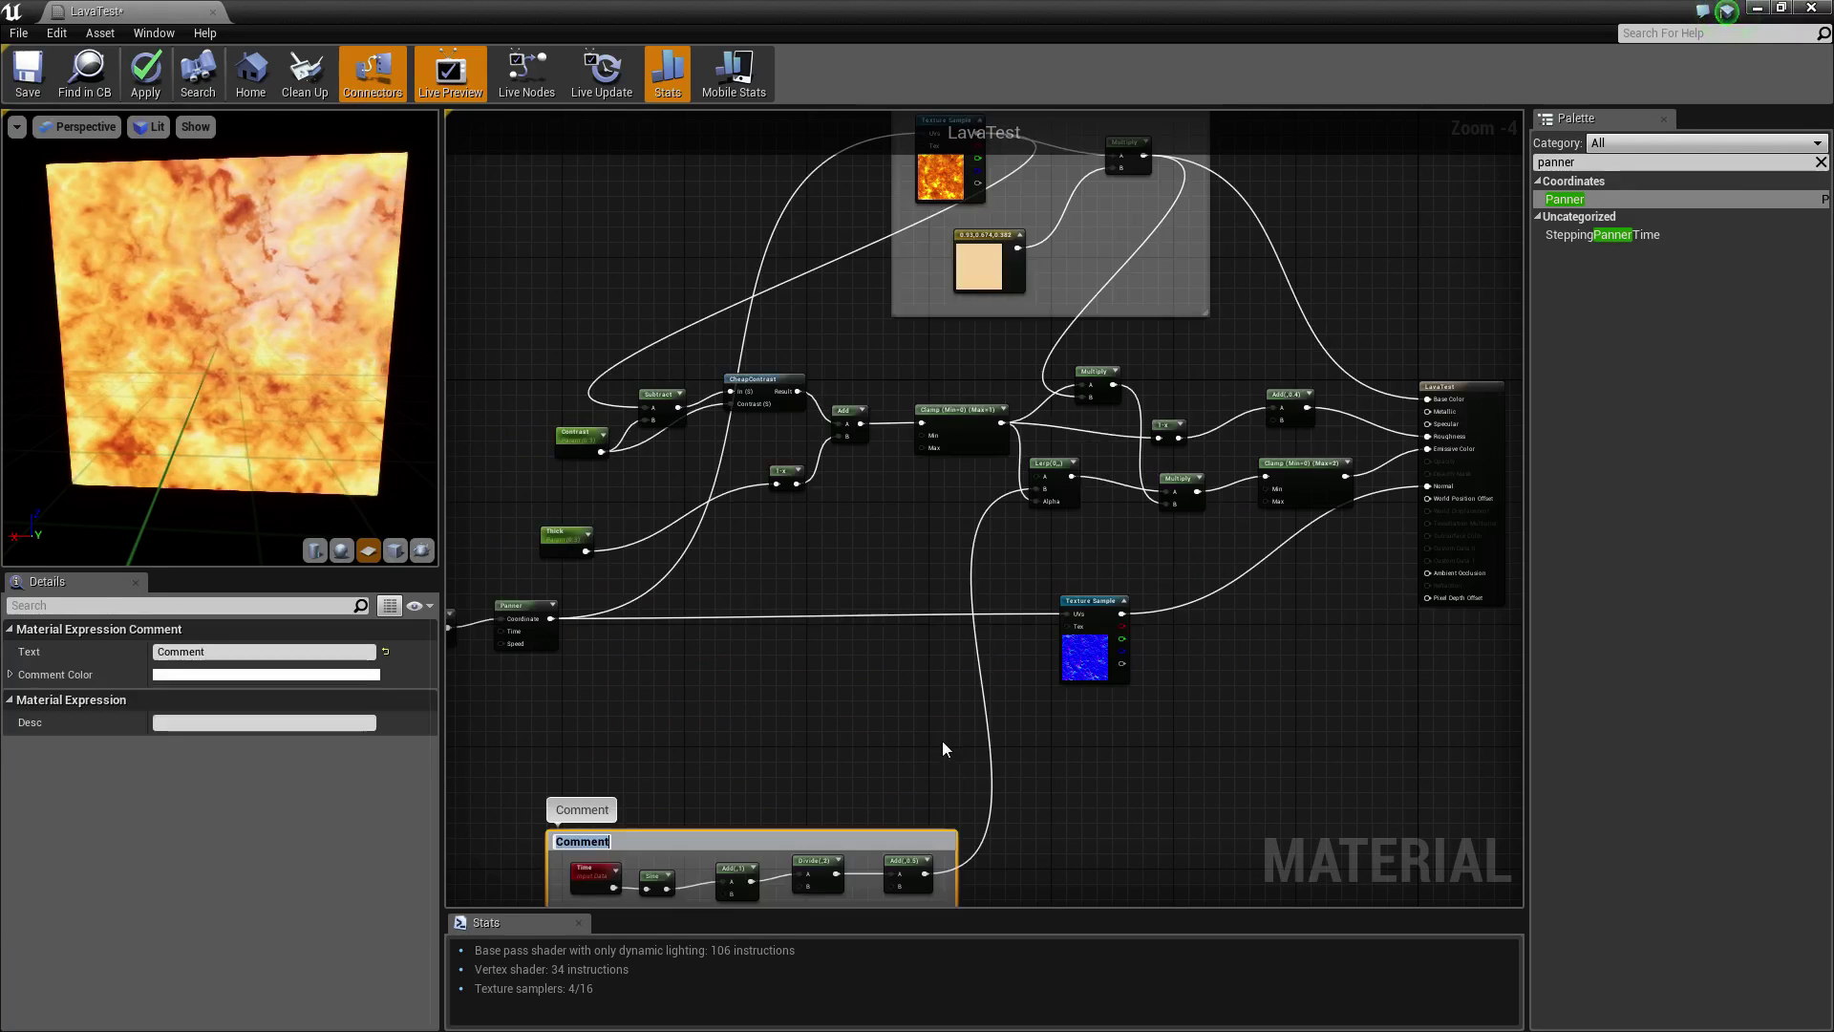
right_drag(942, 745, 1099, 569)
click(272, 651)
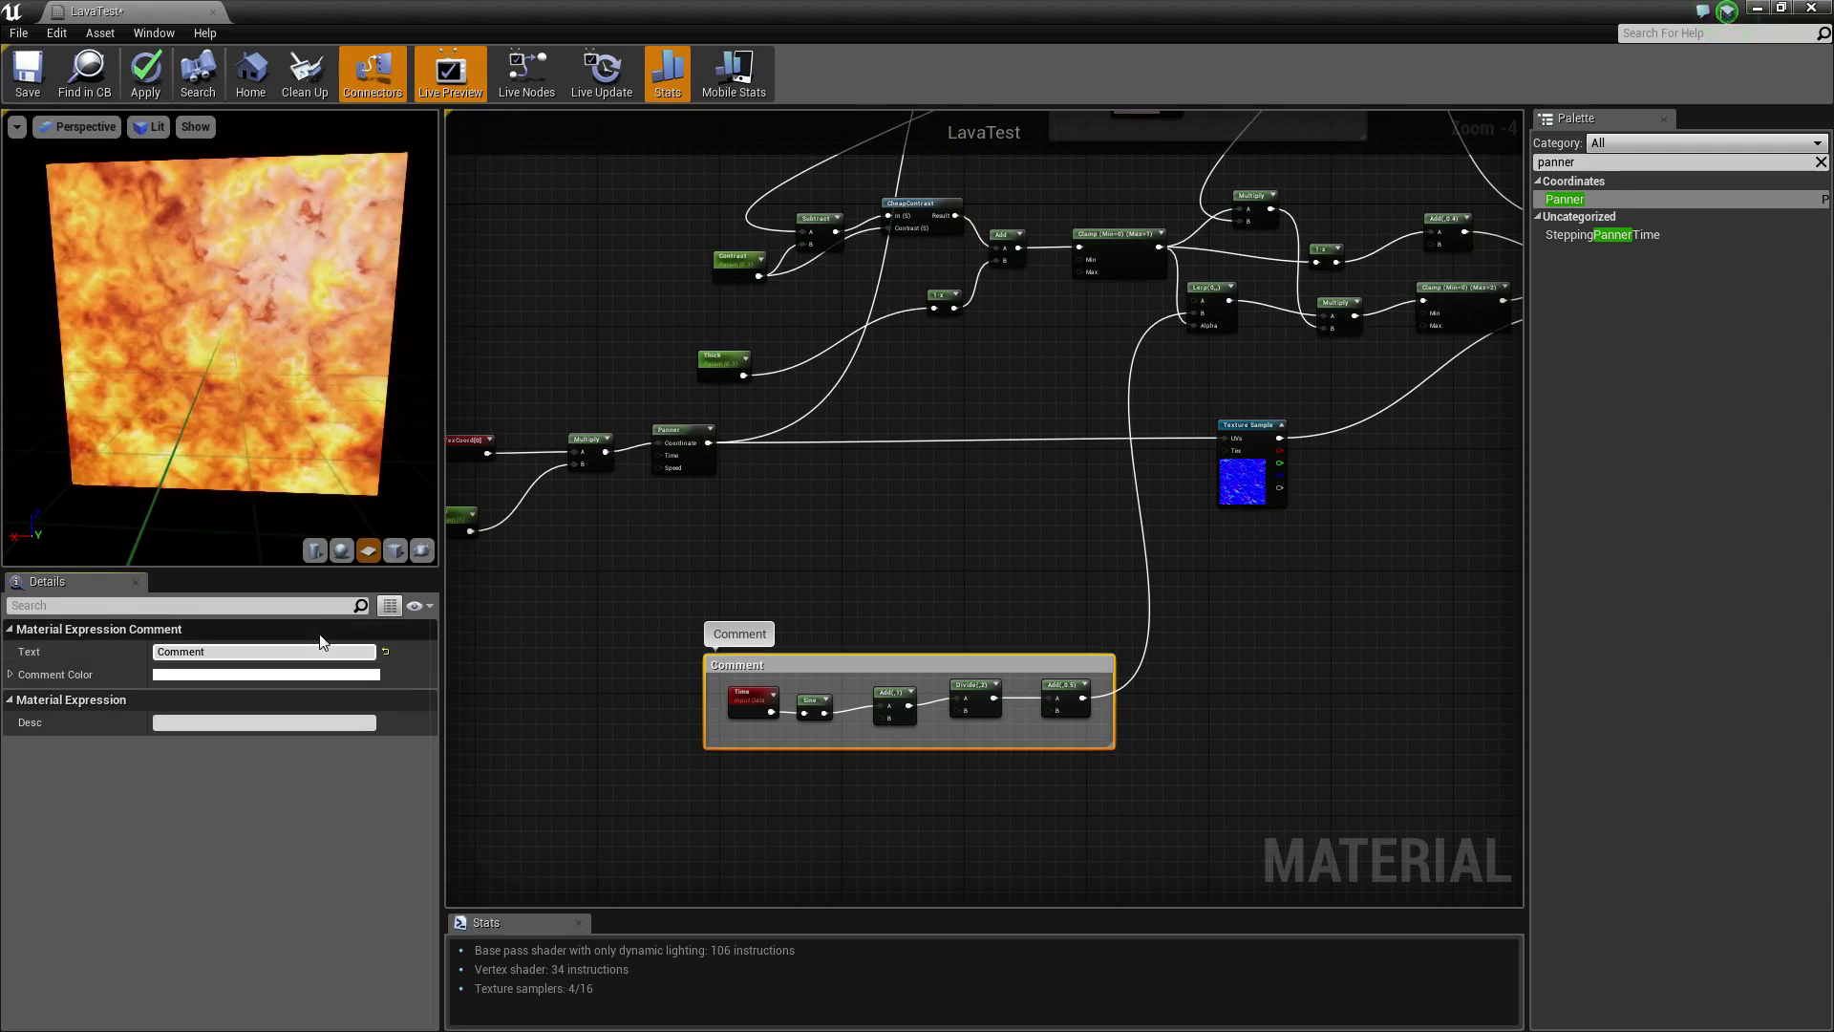
key(BackSpace)
key(BackSpace)
key(BackSpace)
key(BackSpace)
key(BackSpace)
key(BackSpace)
key(BackSpace)
text(Glow)
key(Return)
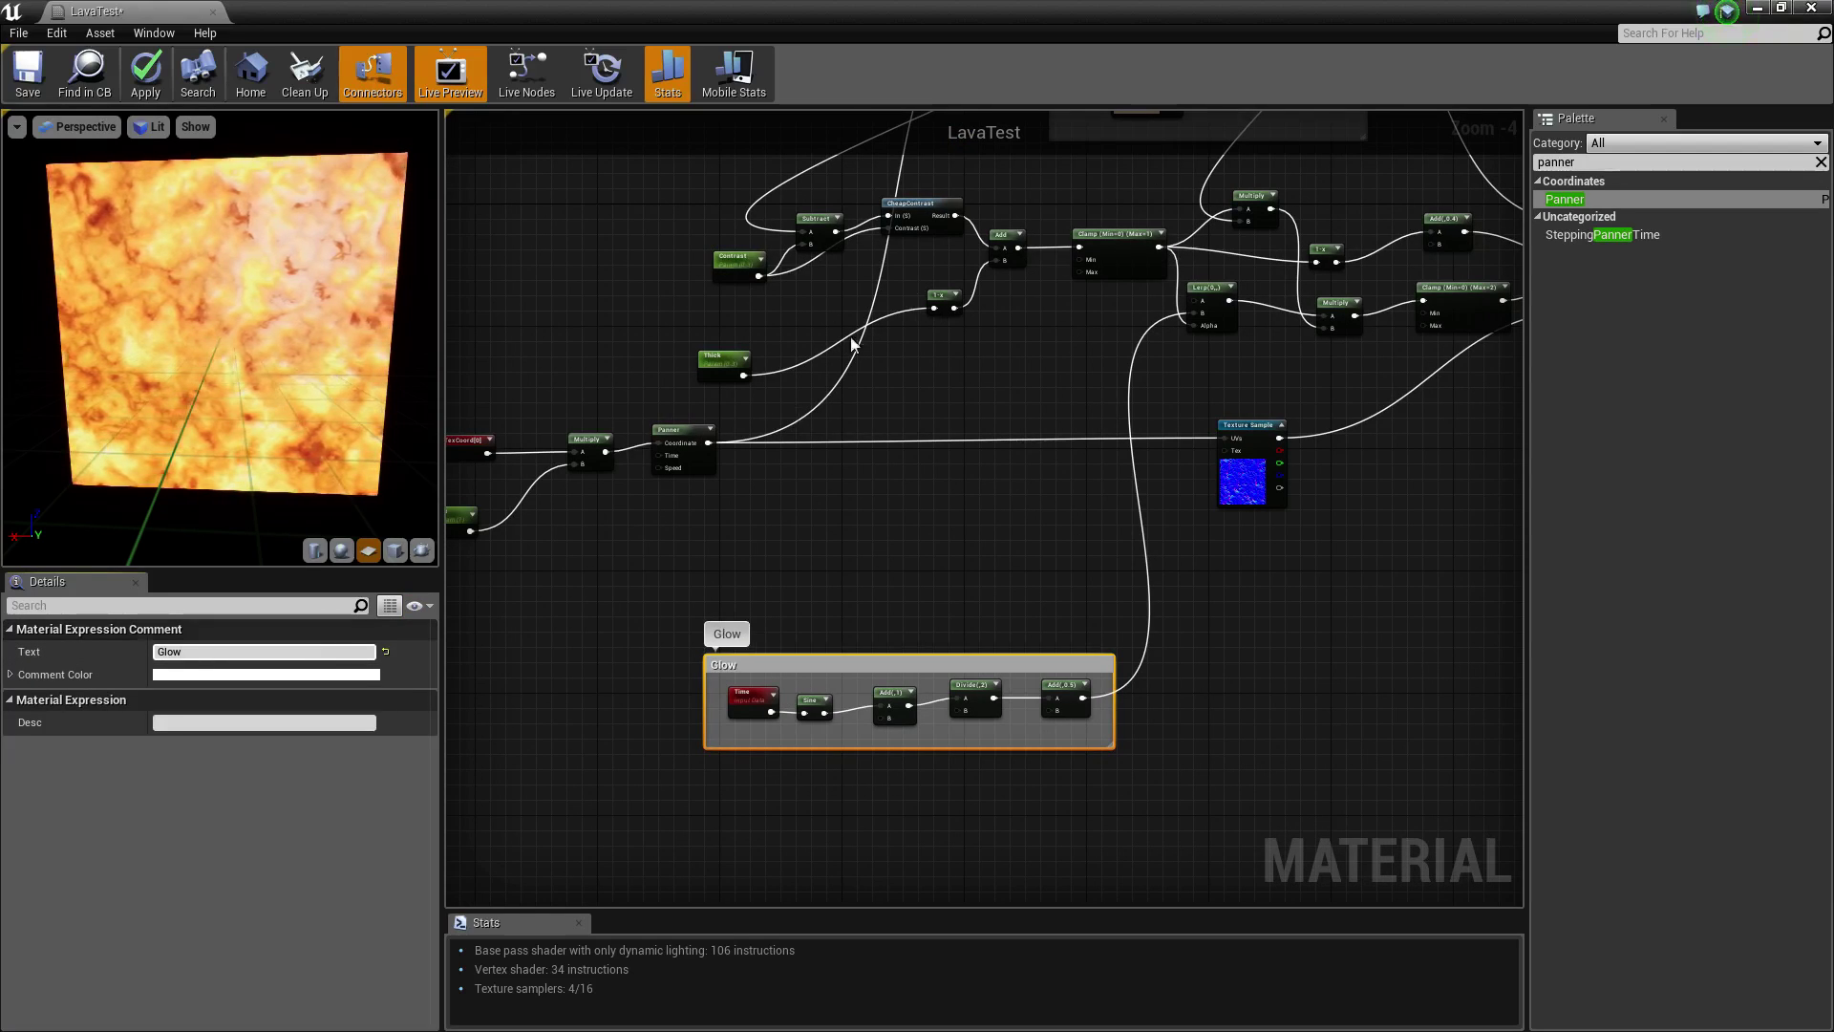
- Group the contrast mask, roughness and emissive nodes in a comment titled "Roughness and emmisive" and move it away from the output node
right_drag(1242, 390, 1081, 529)
drag(1309, 506, 553, 340)
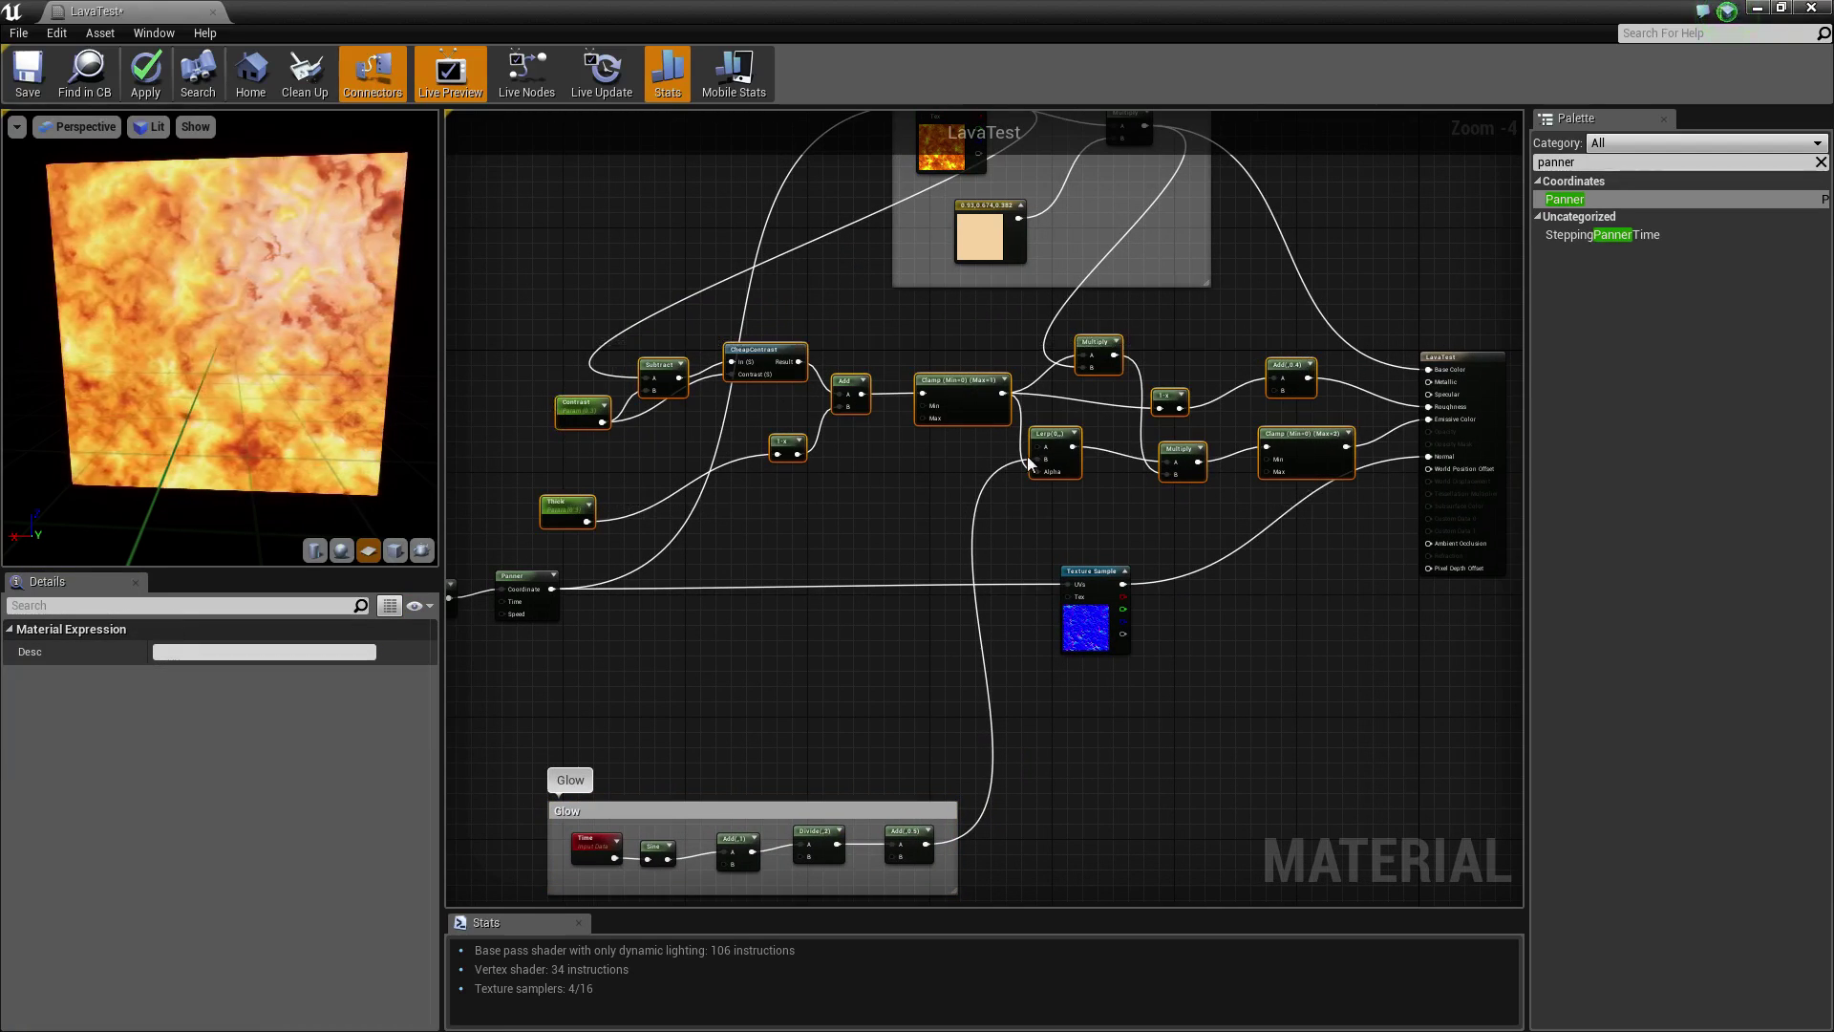
key(c)
drag(1101, 319, 1042, 312)
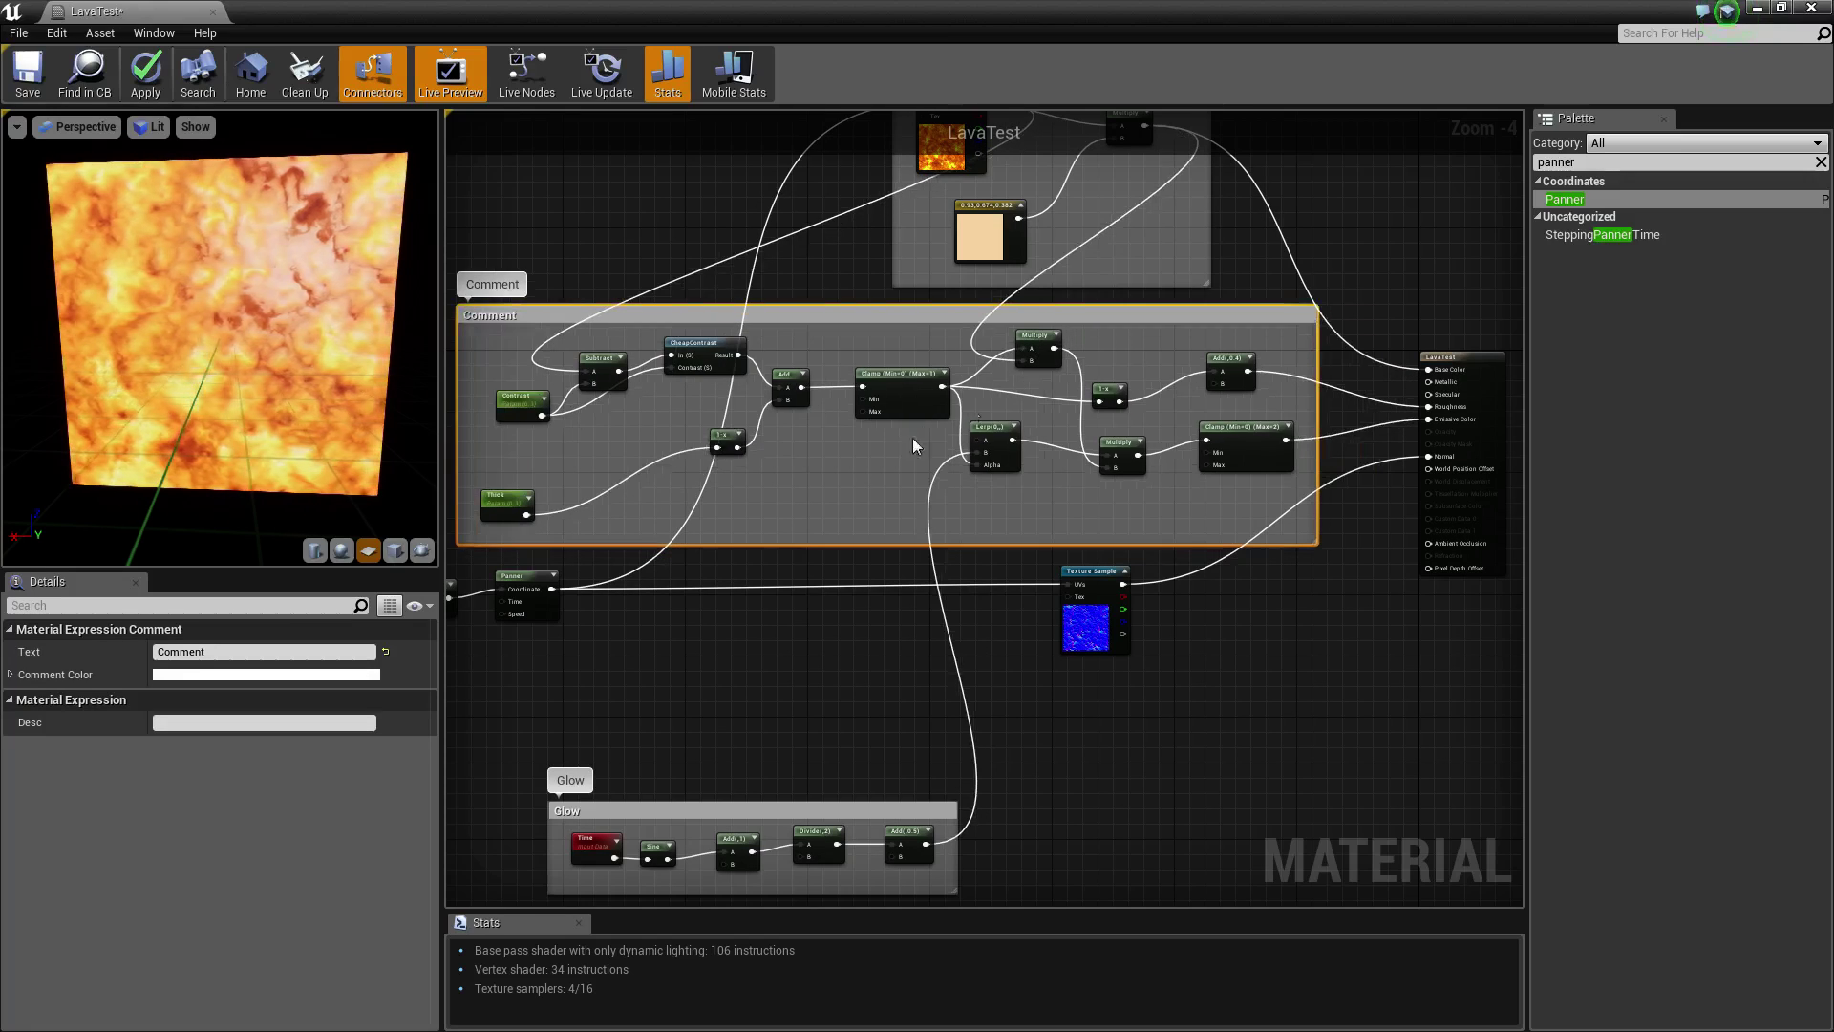
click(233, 649)
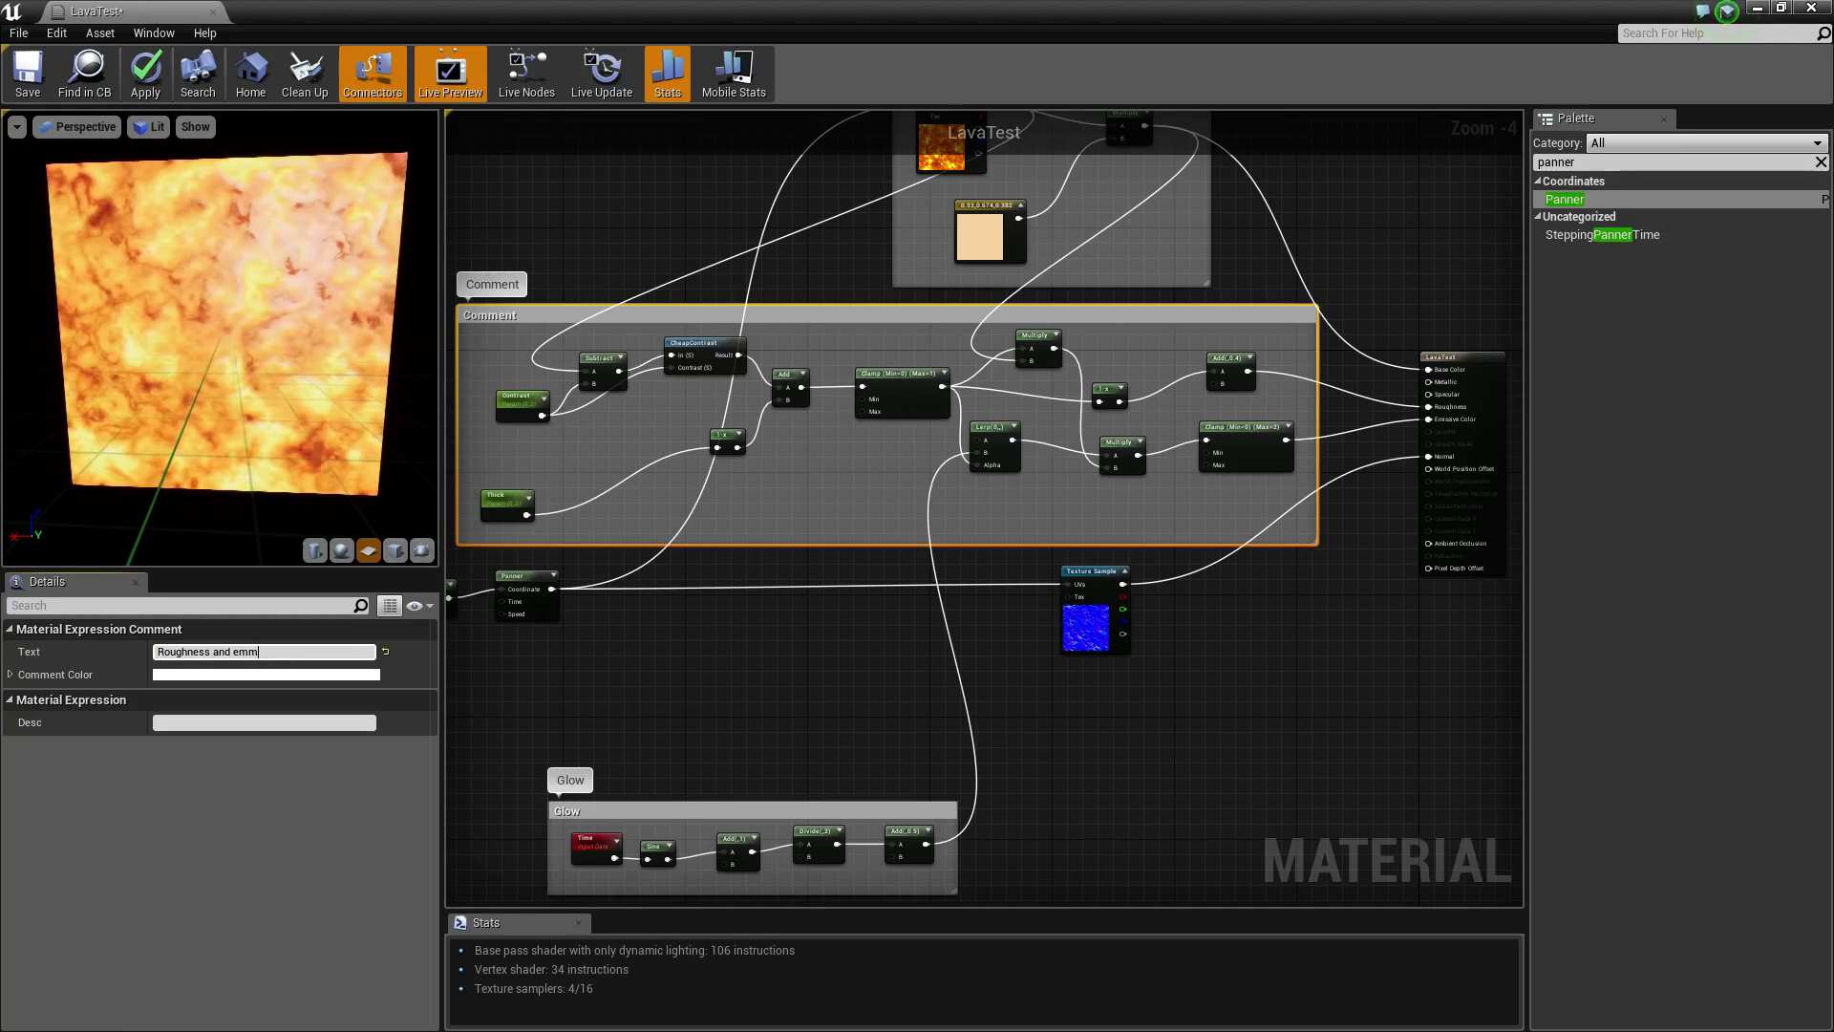
- Move the TexCoord, Tile, Multiply and Panner group further from the commented nodes, and reposition the normal map Texture Sample
right_drag(663, 576, 808, 531)
right_drag(720, 584, 921, 566)
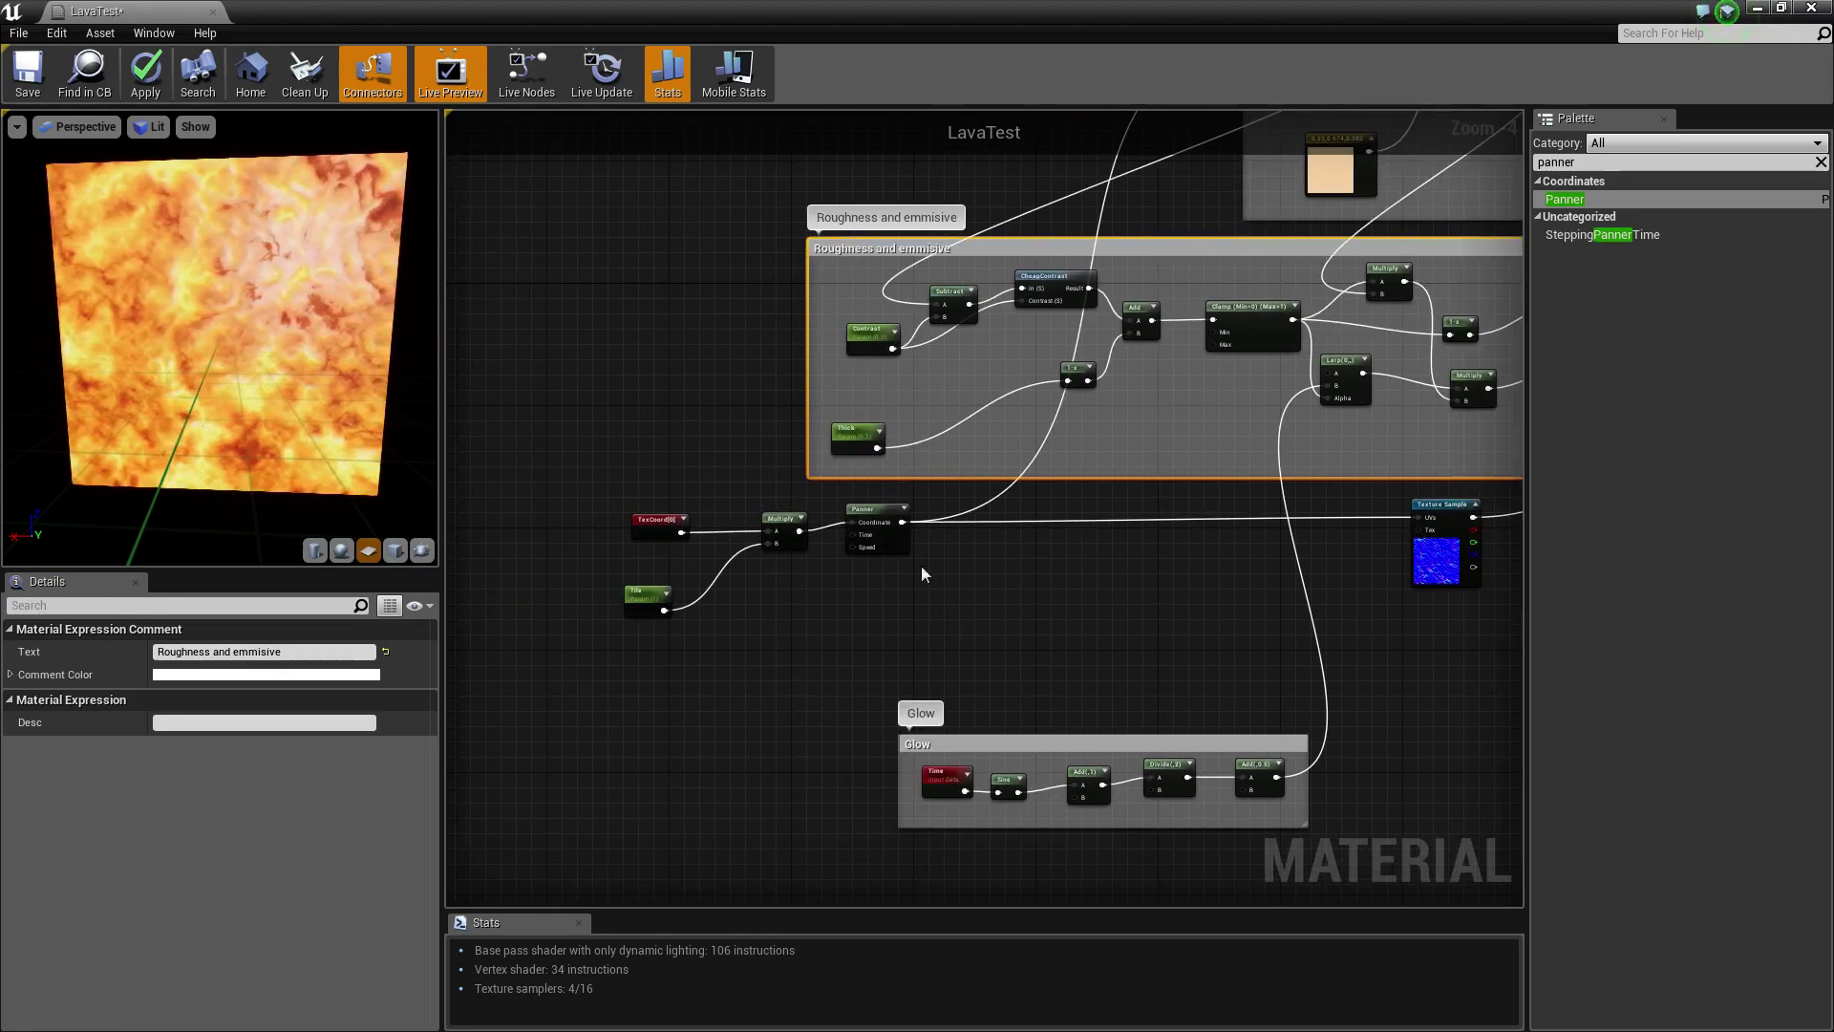
drag(983, 636, 600, 502)
drag(800, 517, 631, 499)
drag(1444, 501, 1301, 536)
scroll(1380, 558, down, 2)
right_drag(1379, 559, 1105, 660)
scroll(1299, 600, down, 1)
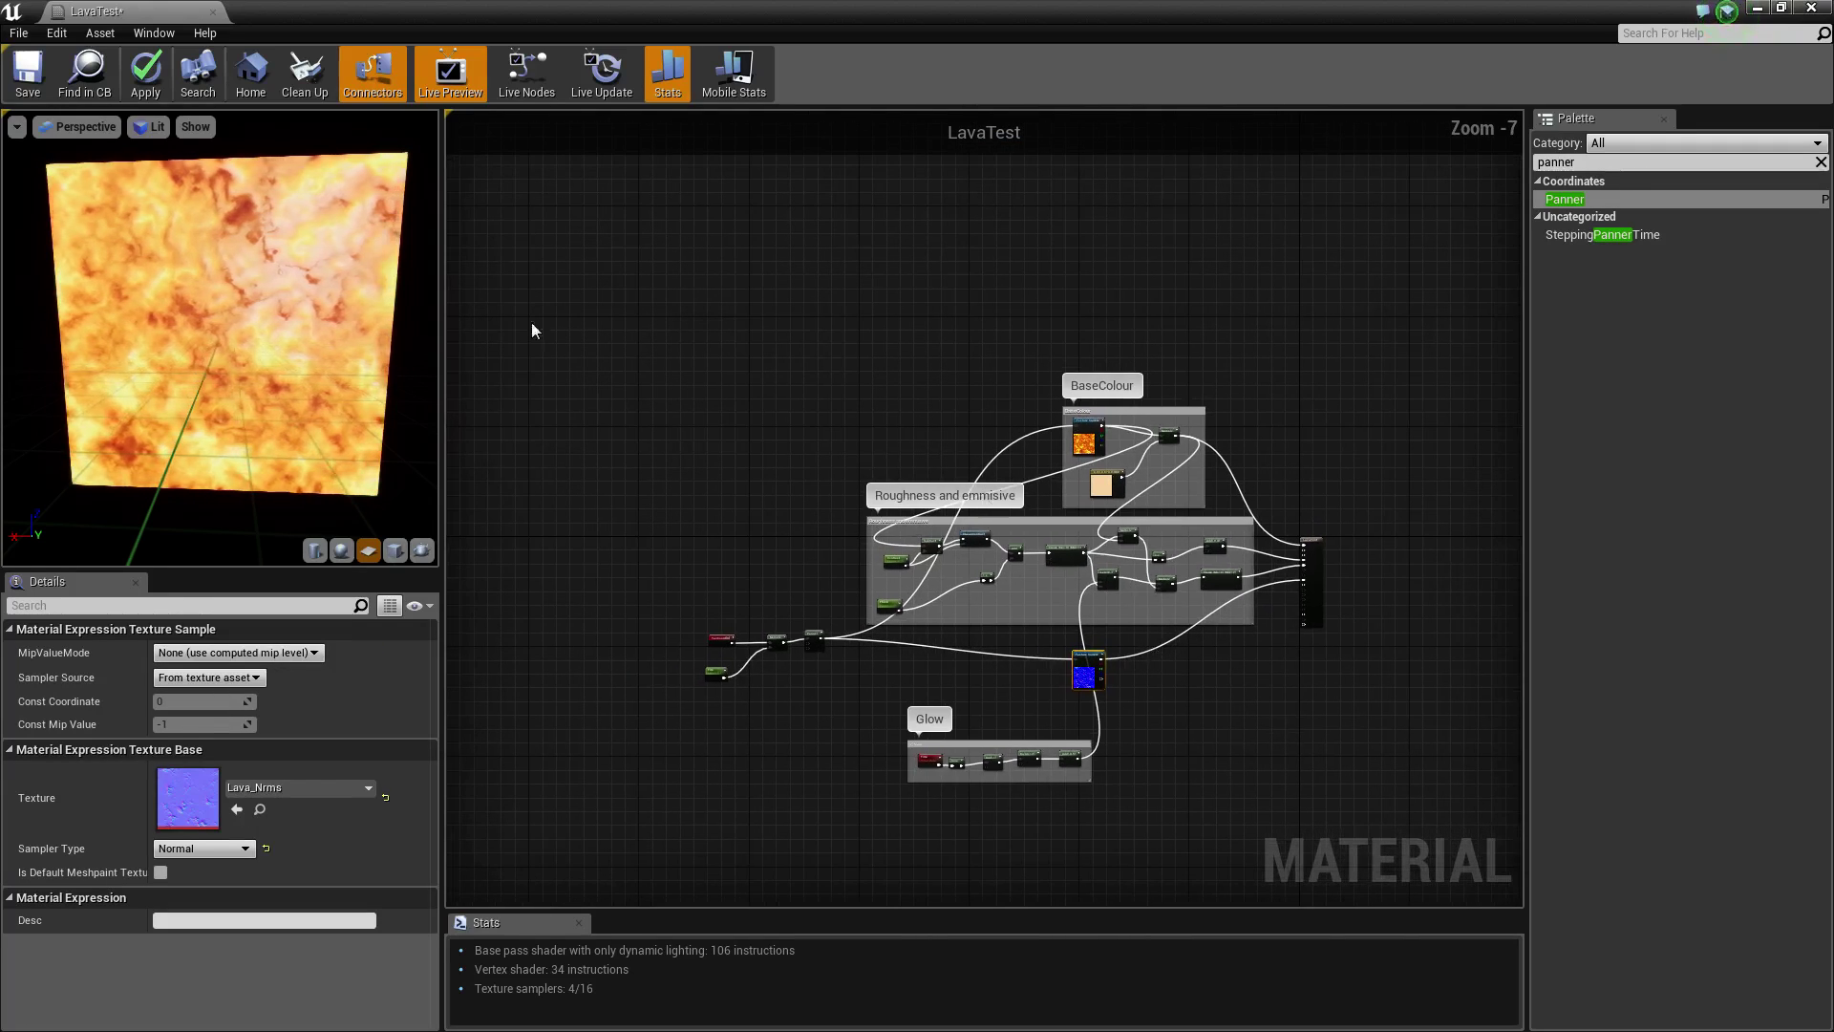
- Save the LavaTest material and return to the level viewport to view the lava plane and sphere
key(ctrl+s)
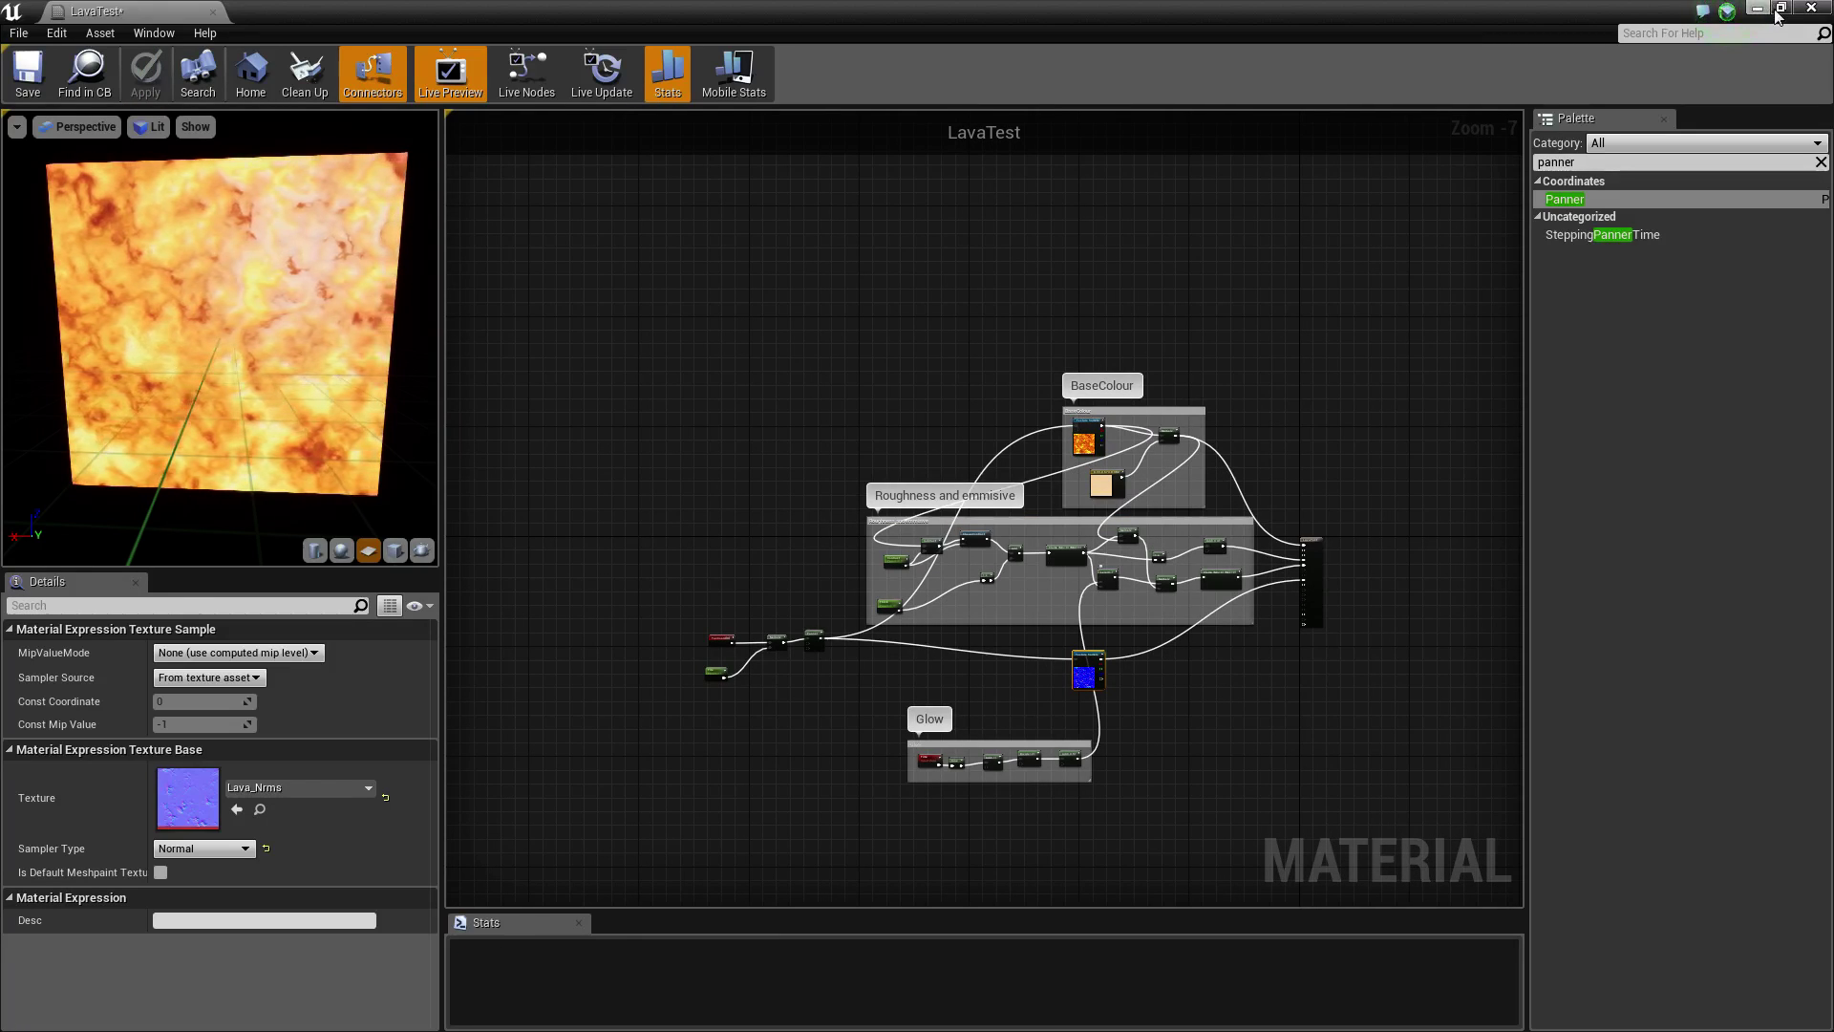
click(1758, 12)
right_drag(1189, 542, 880, 700)
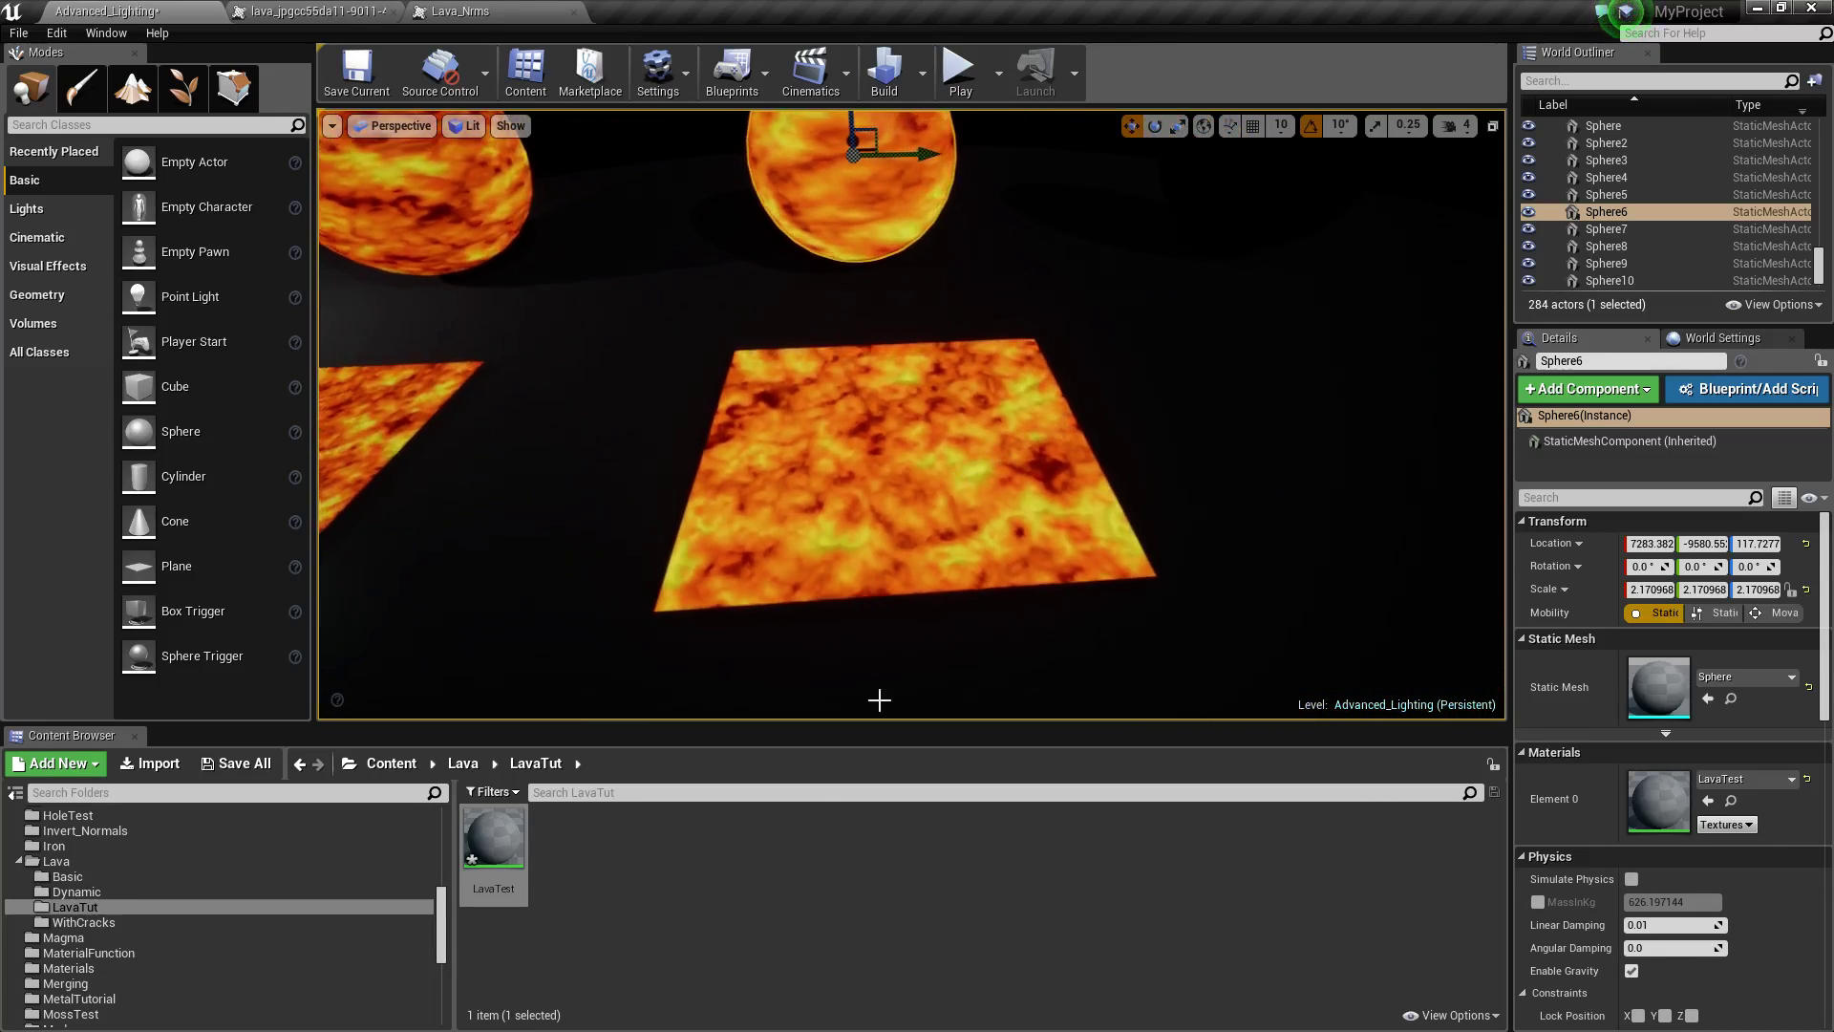
- Create a material instance of LavaTest named LavaTest_Inst and apply it to the sphere and the plane in the level
right_click(507, 836)
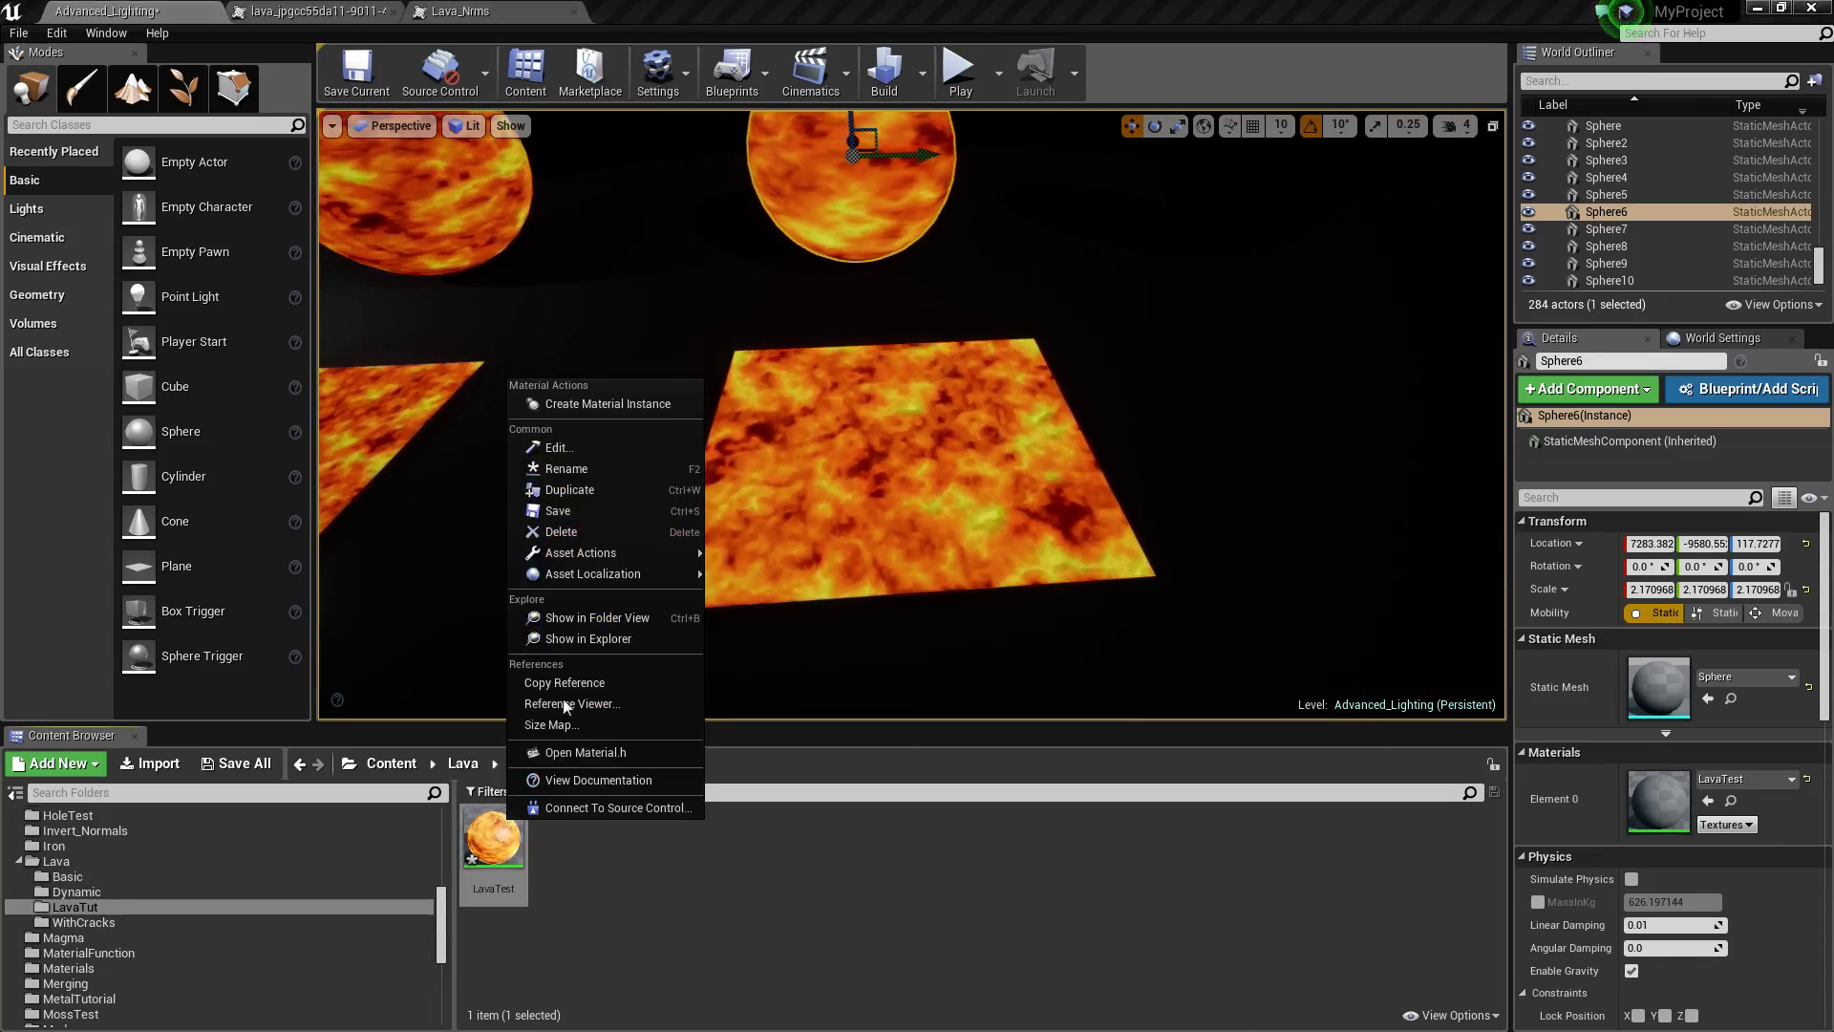
click(599, 404)
drag(562, 836, 831, 215)
- Open LavaTest_Inst in a taller editor window and enable the overrides for all three scalar parameters
double_click(562, 841)
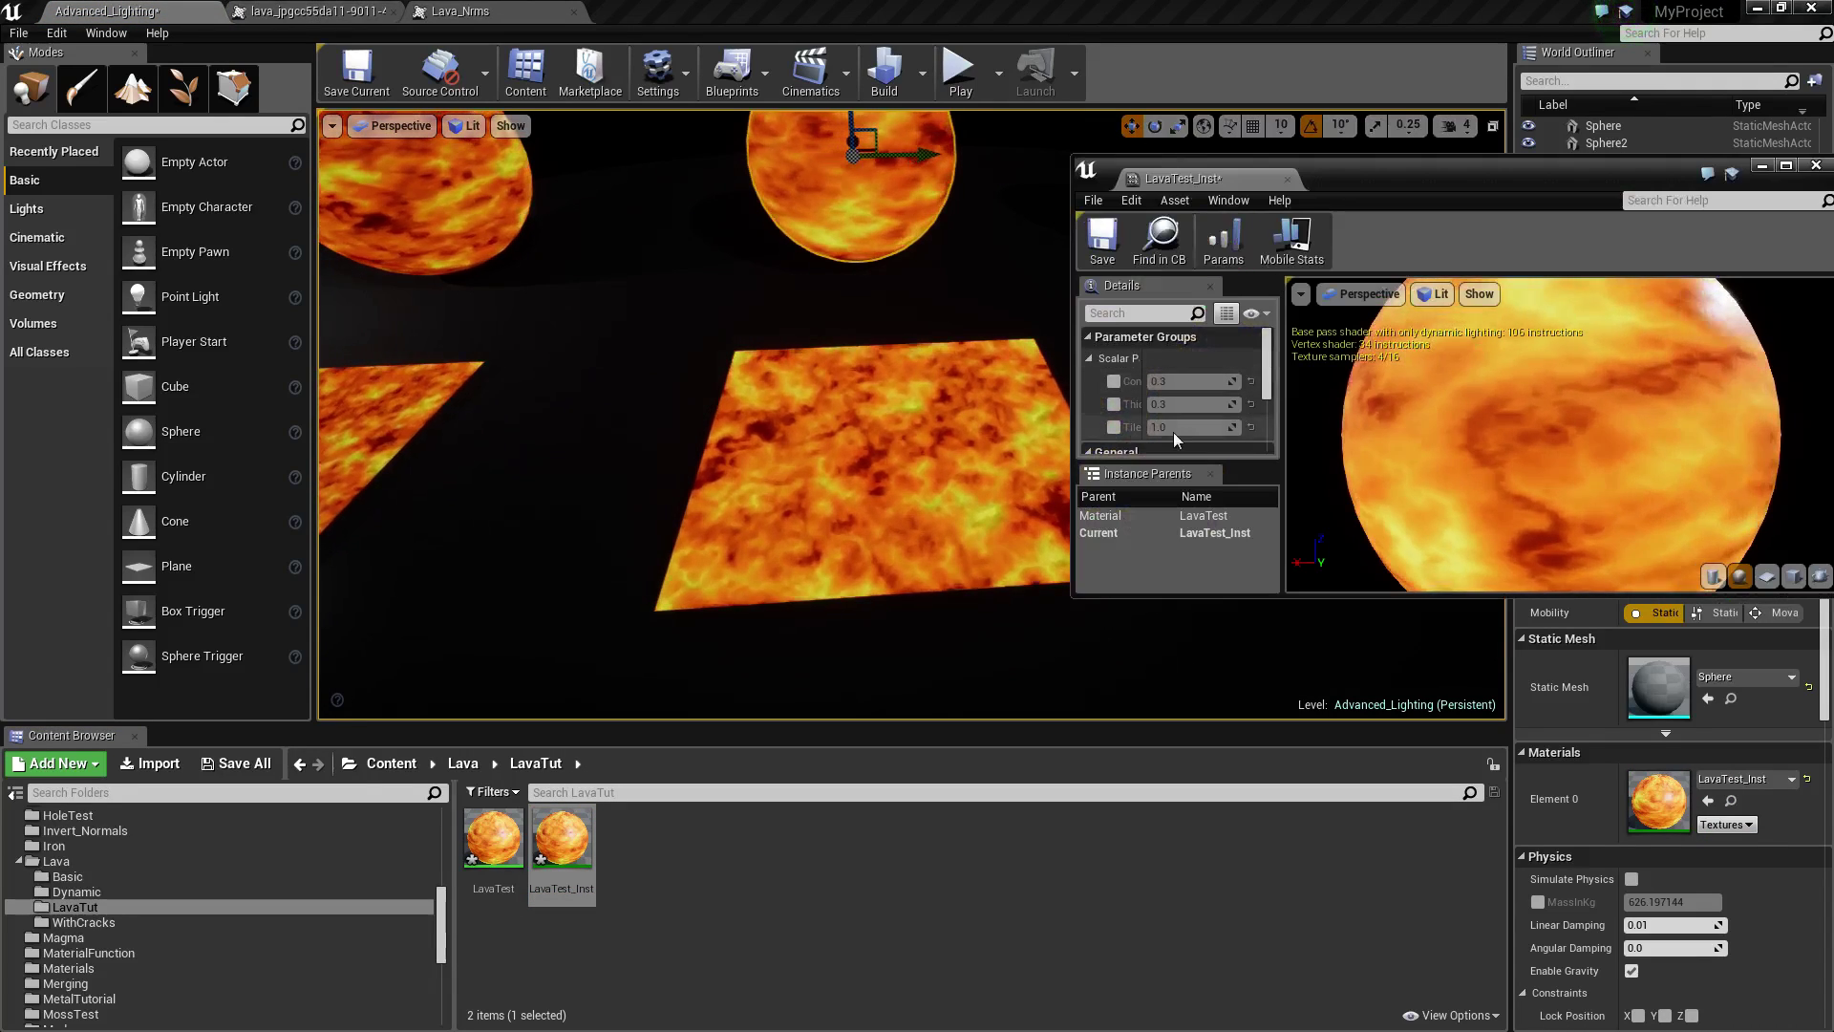
drag(1344, 597, 1344, 714)
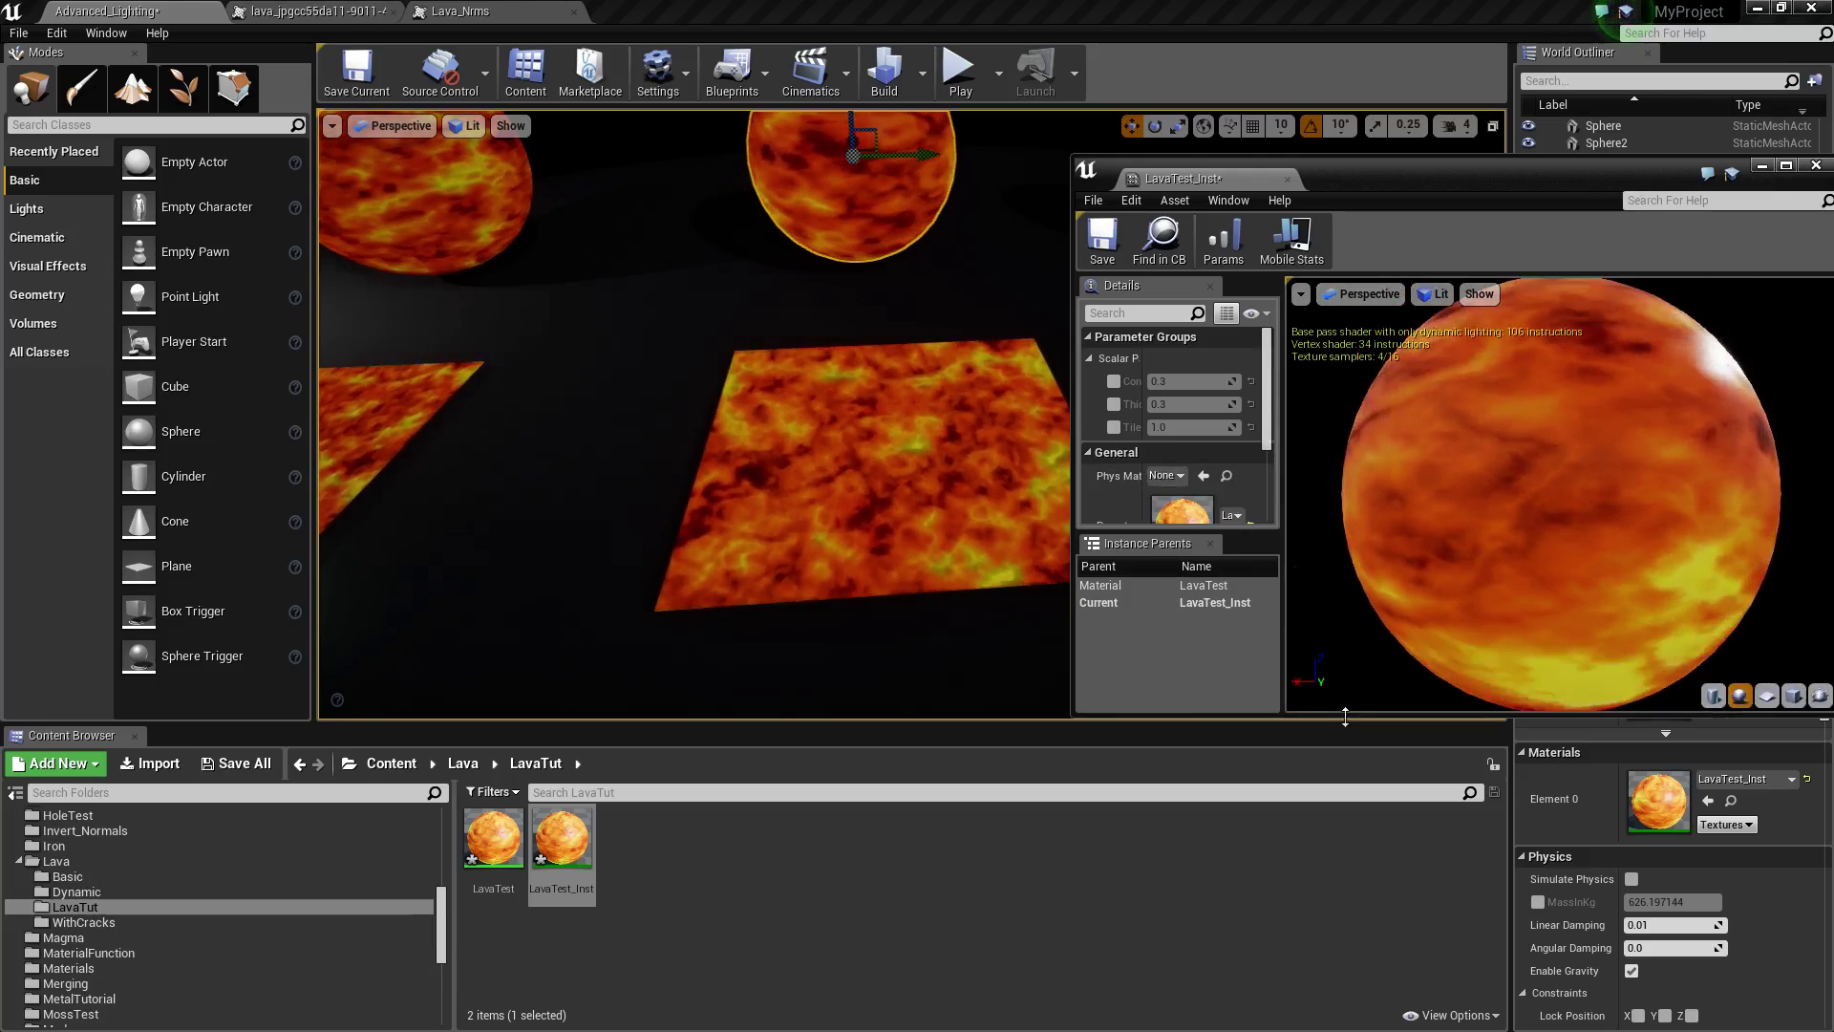
click(1114, 381)
click(1114, 404)
click(1113, 427)
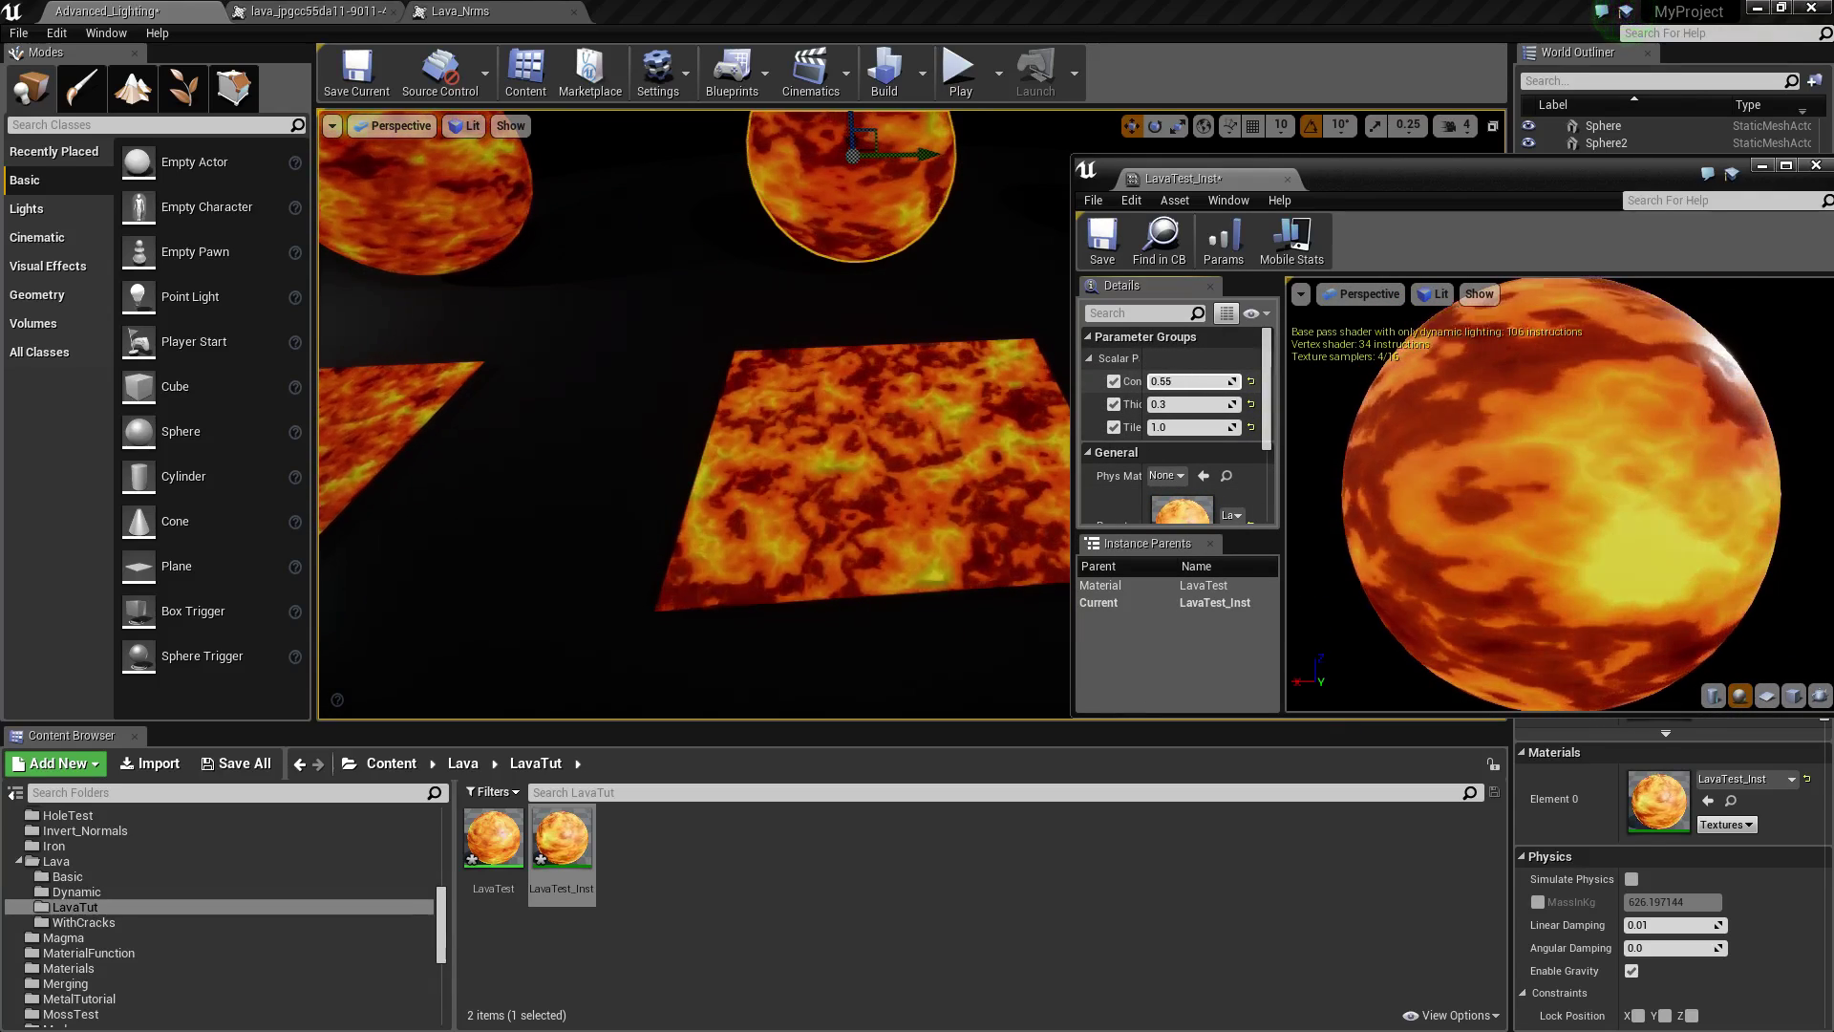
- Try the instance's first scalar parameter at 0.46, the second at 0.55 and Tile at about 3.37, viewing the lava plane
drag(1178, 379, 1213, 403)
right_drag(907, 411, 1051, 459)
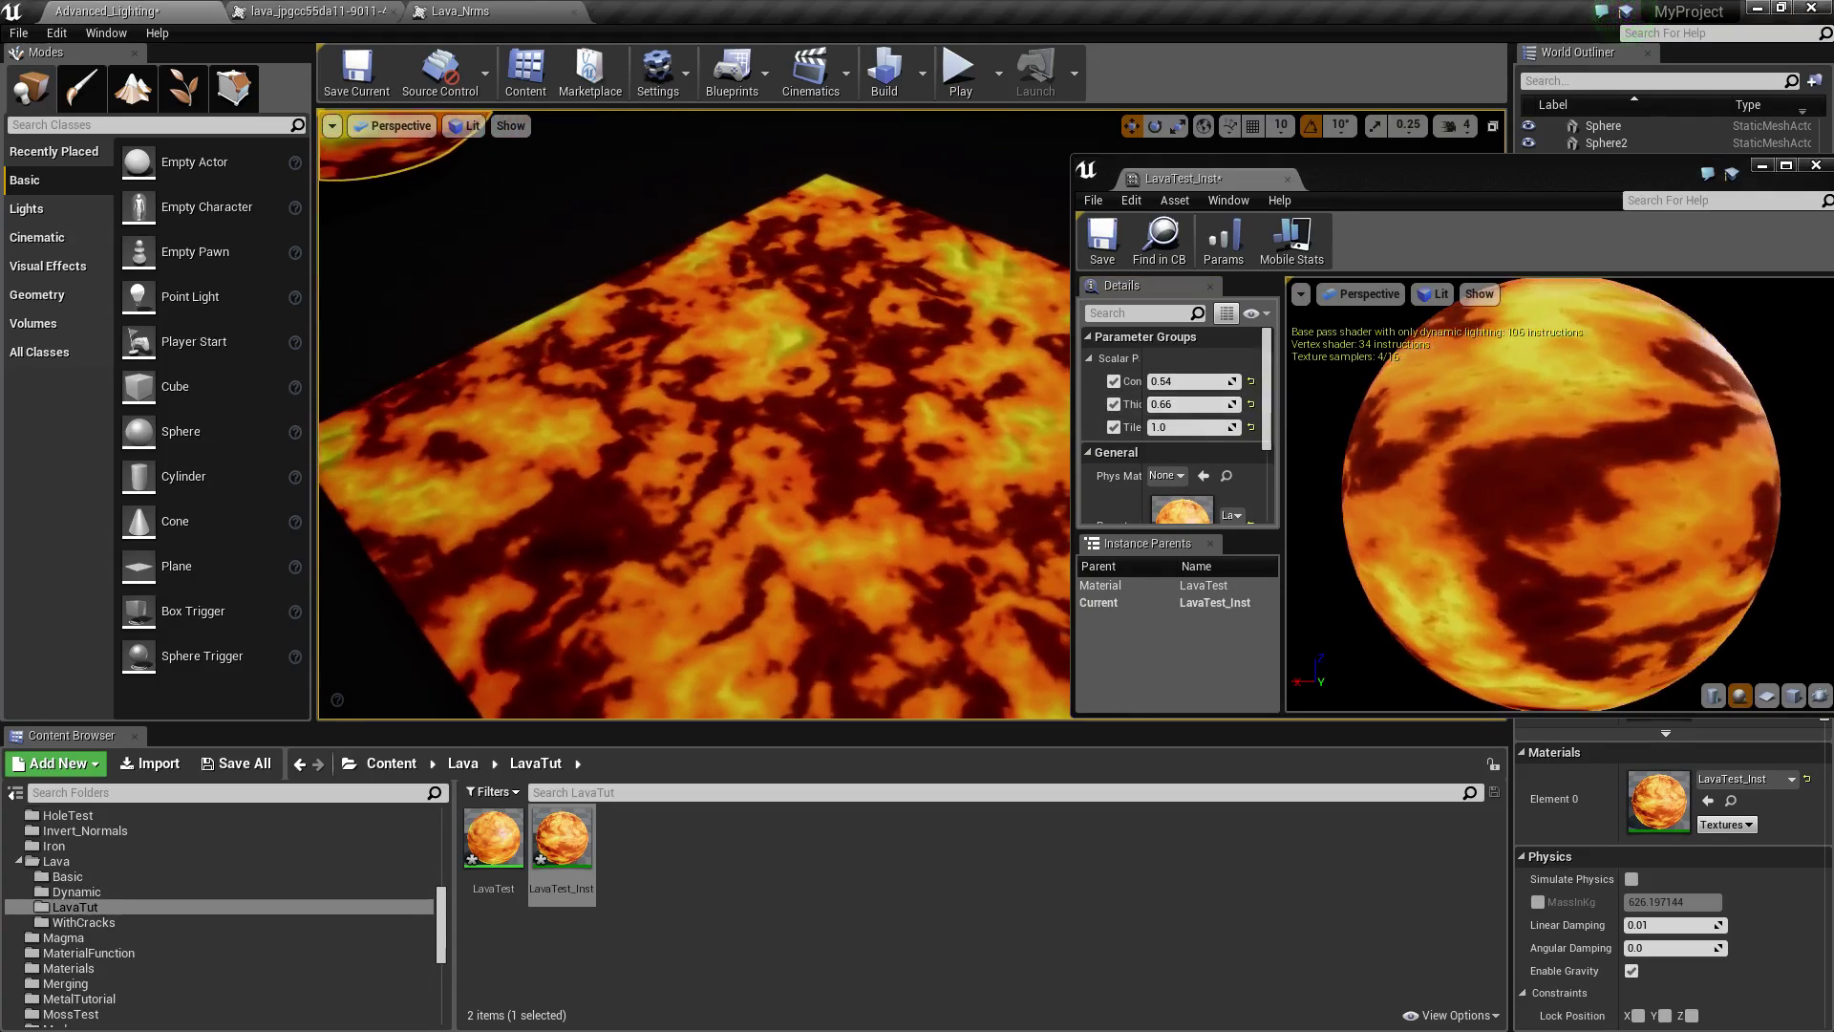
drag(1175, 407, 1172, 381)
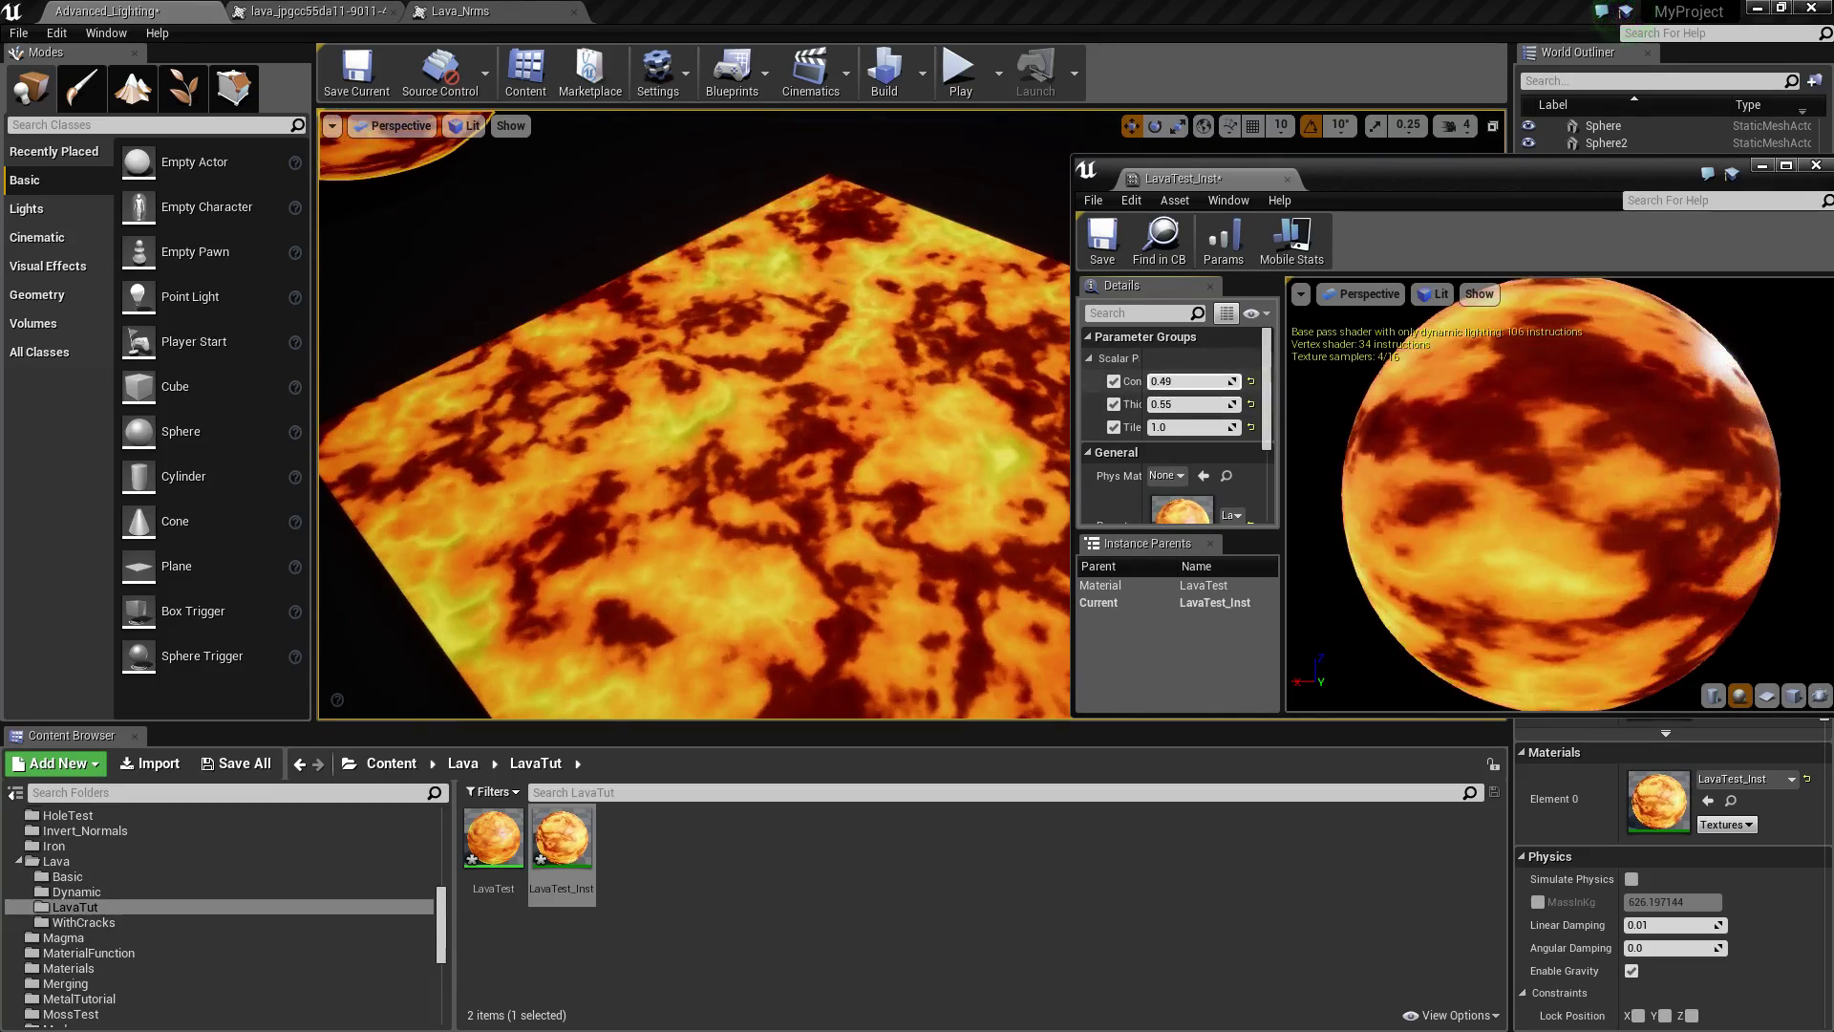
right_drag(908, 411, 888, 478)
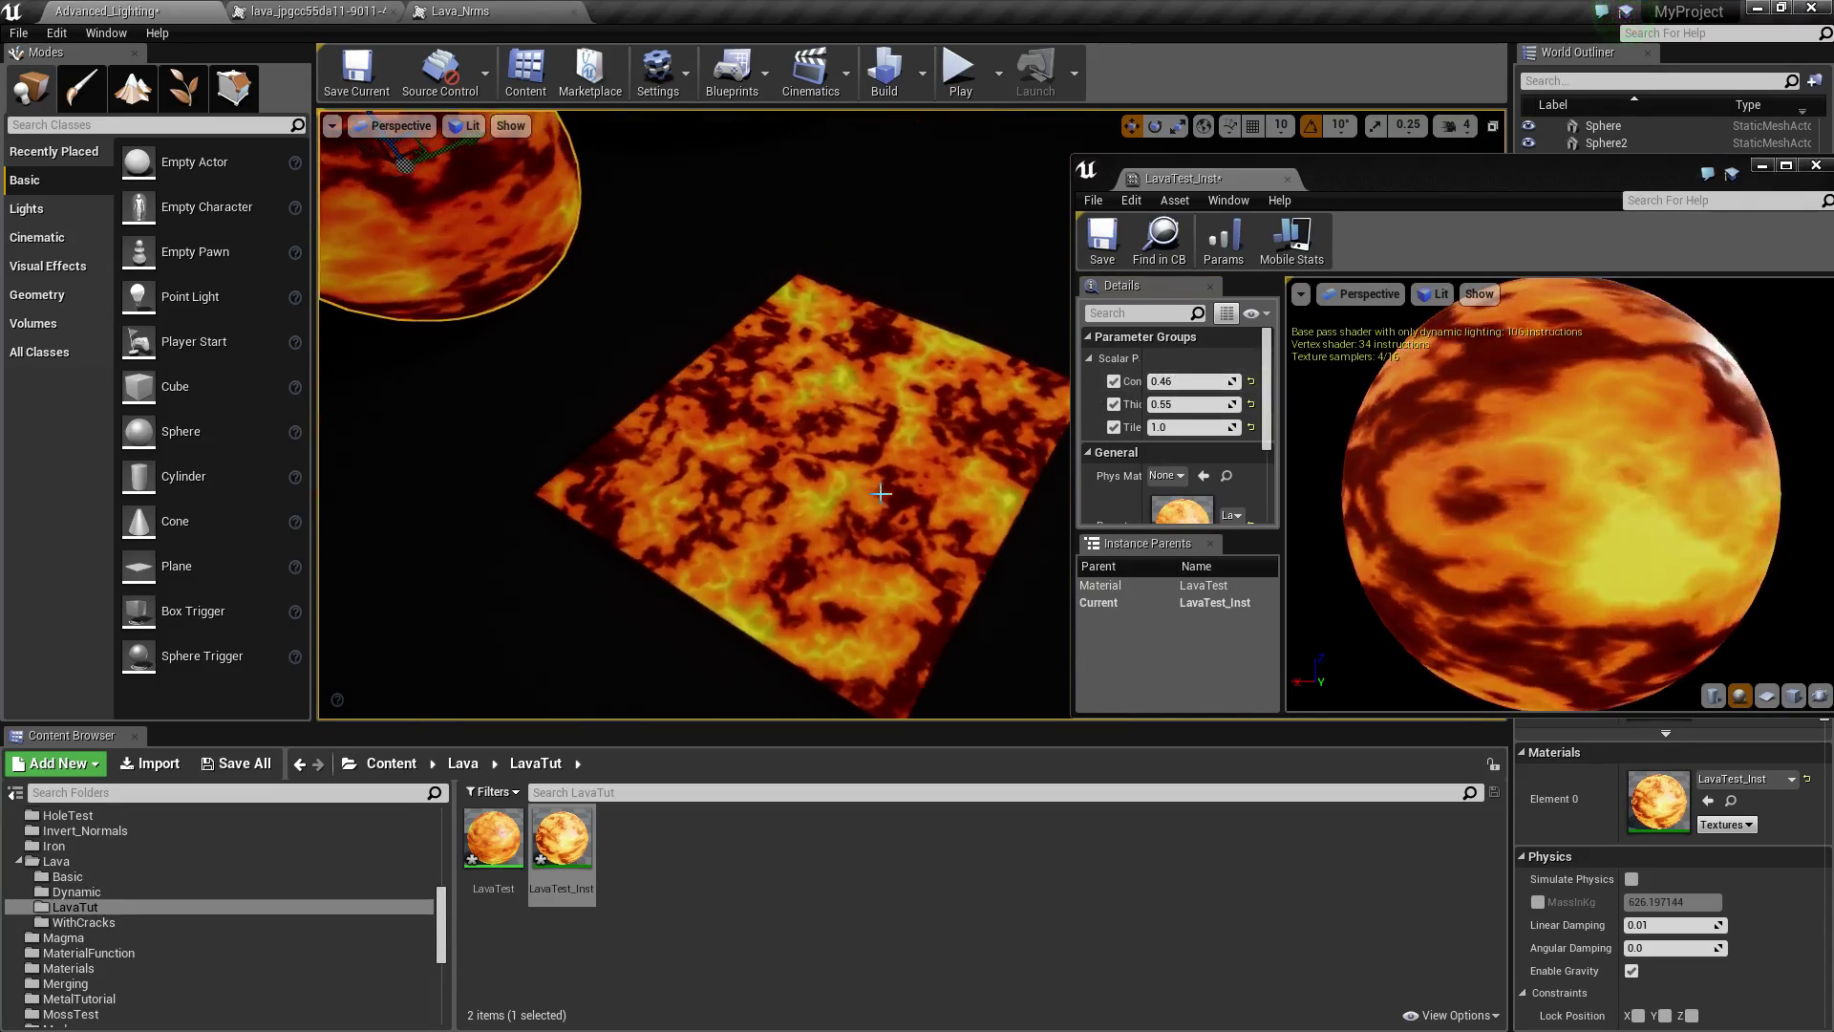
drag(1162, 427, 1184, 427)
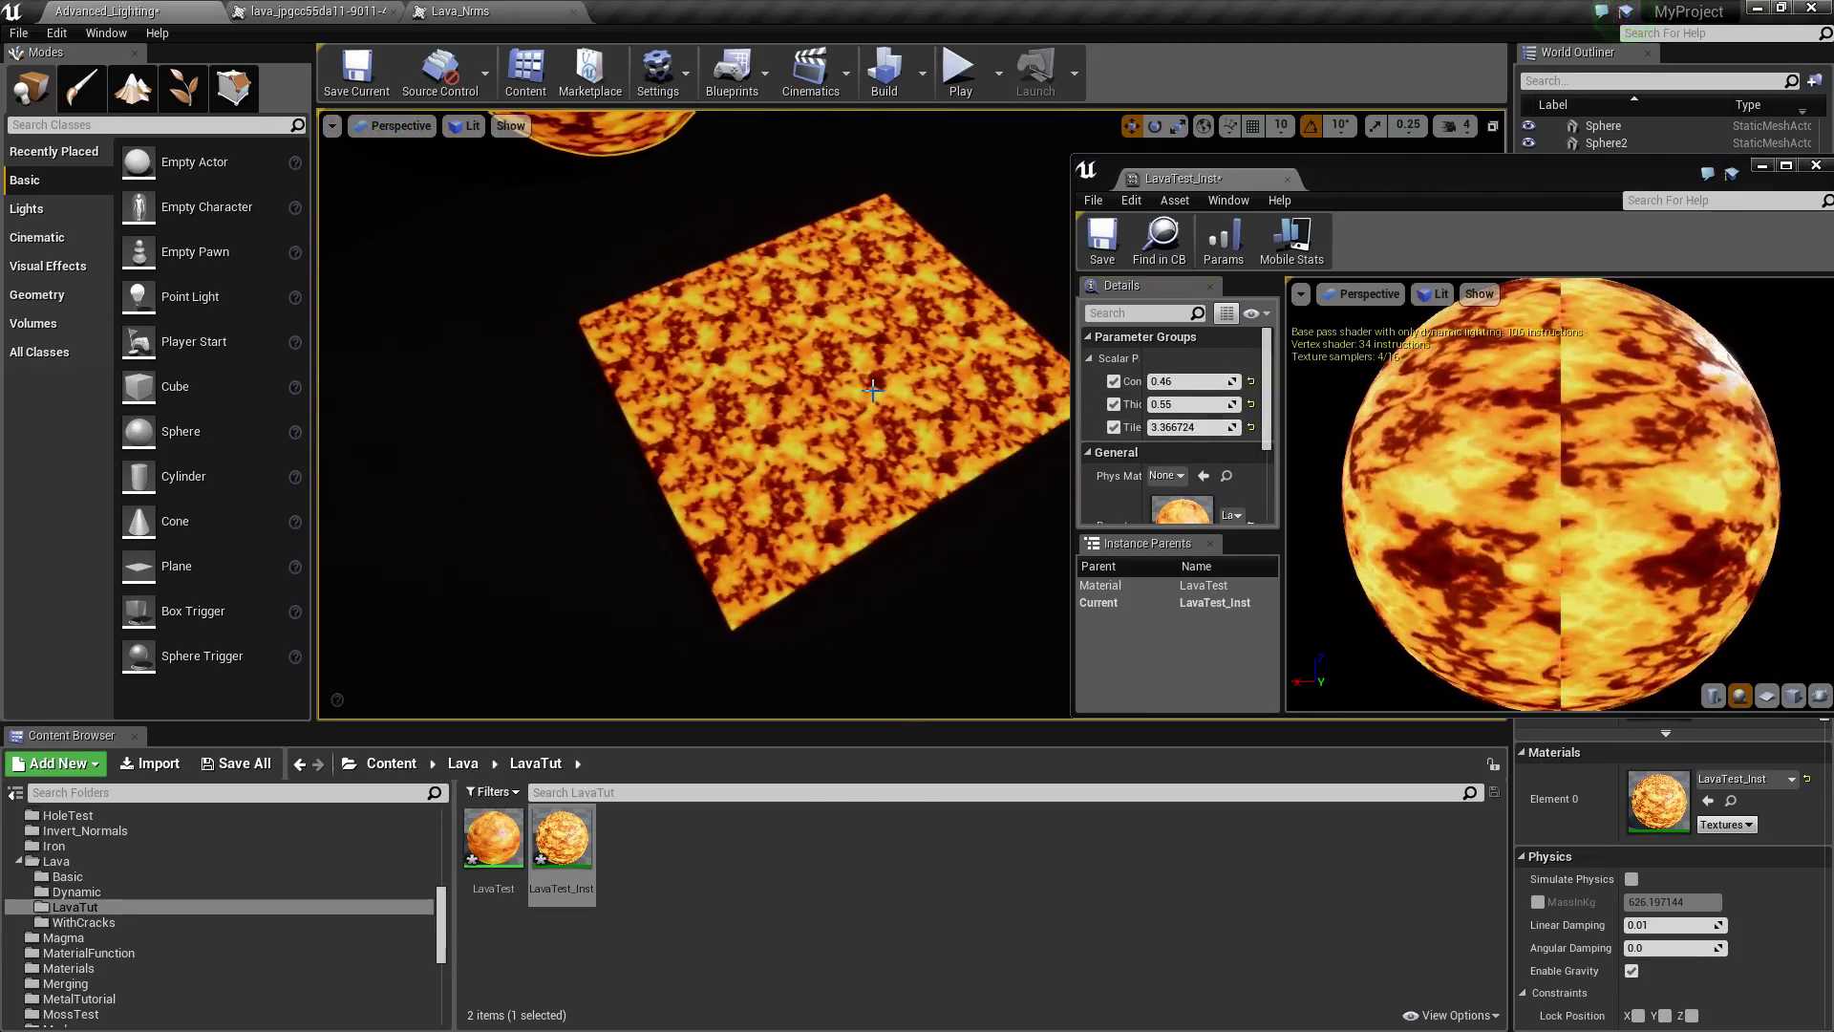
- Reset the instance's first two scalar parameters to their defaults and set both to 0.0
click(1252, 381)
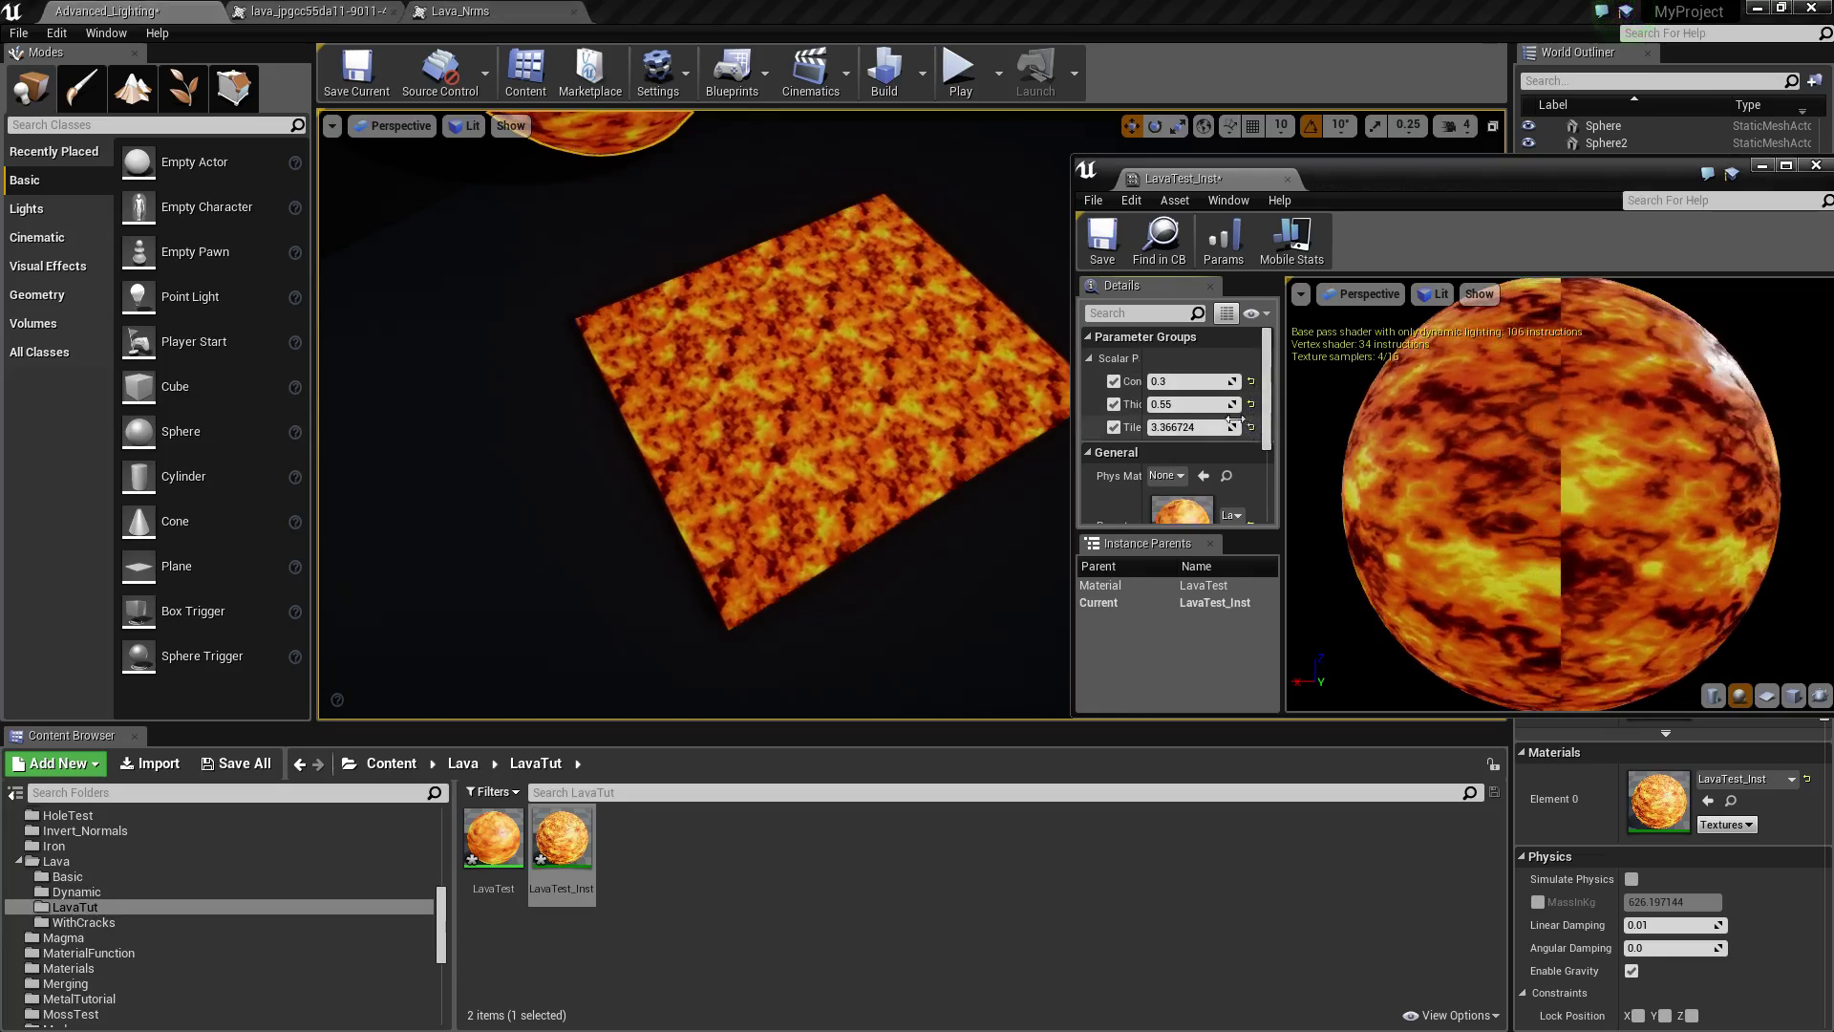
click(1253, 403)
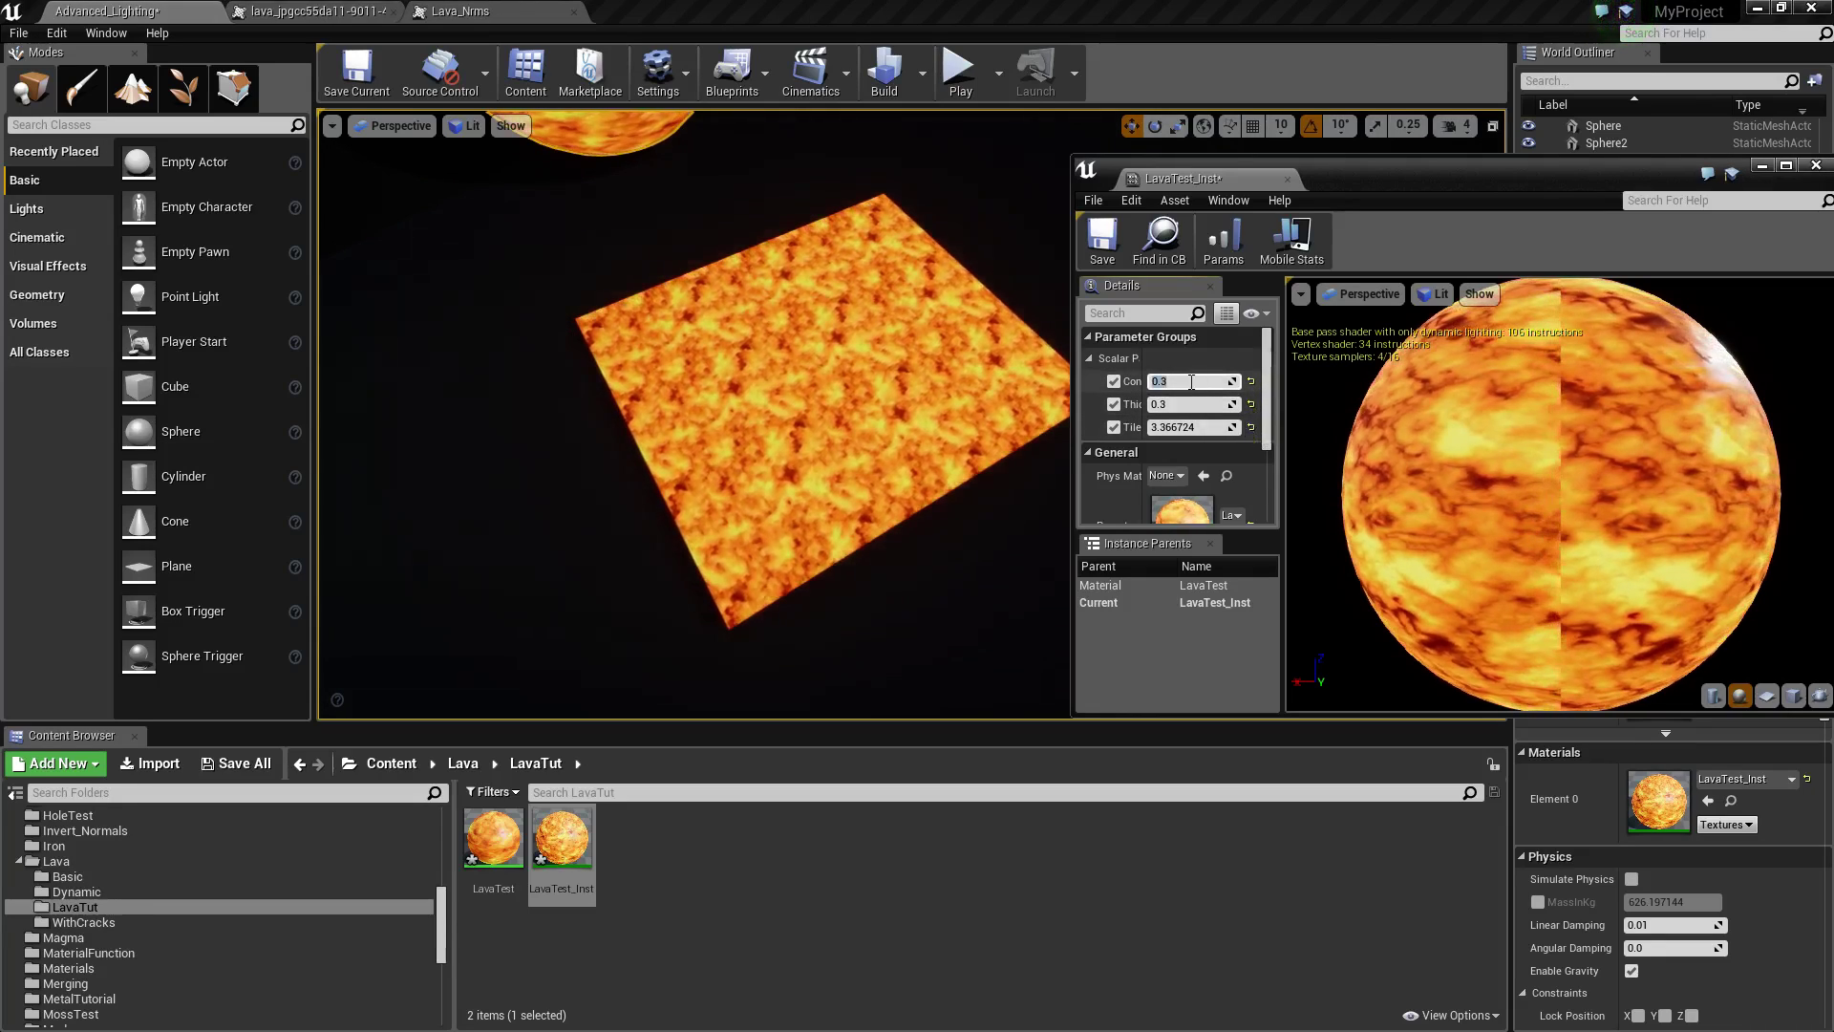
text(.0)
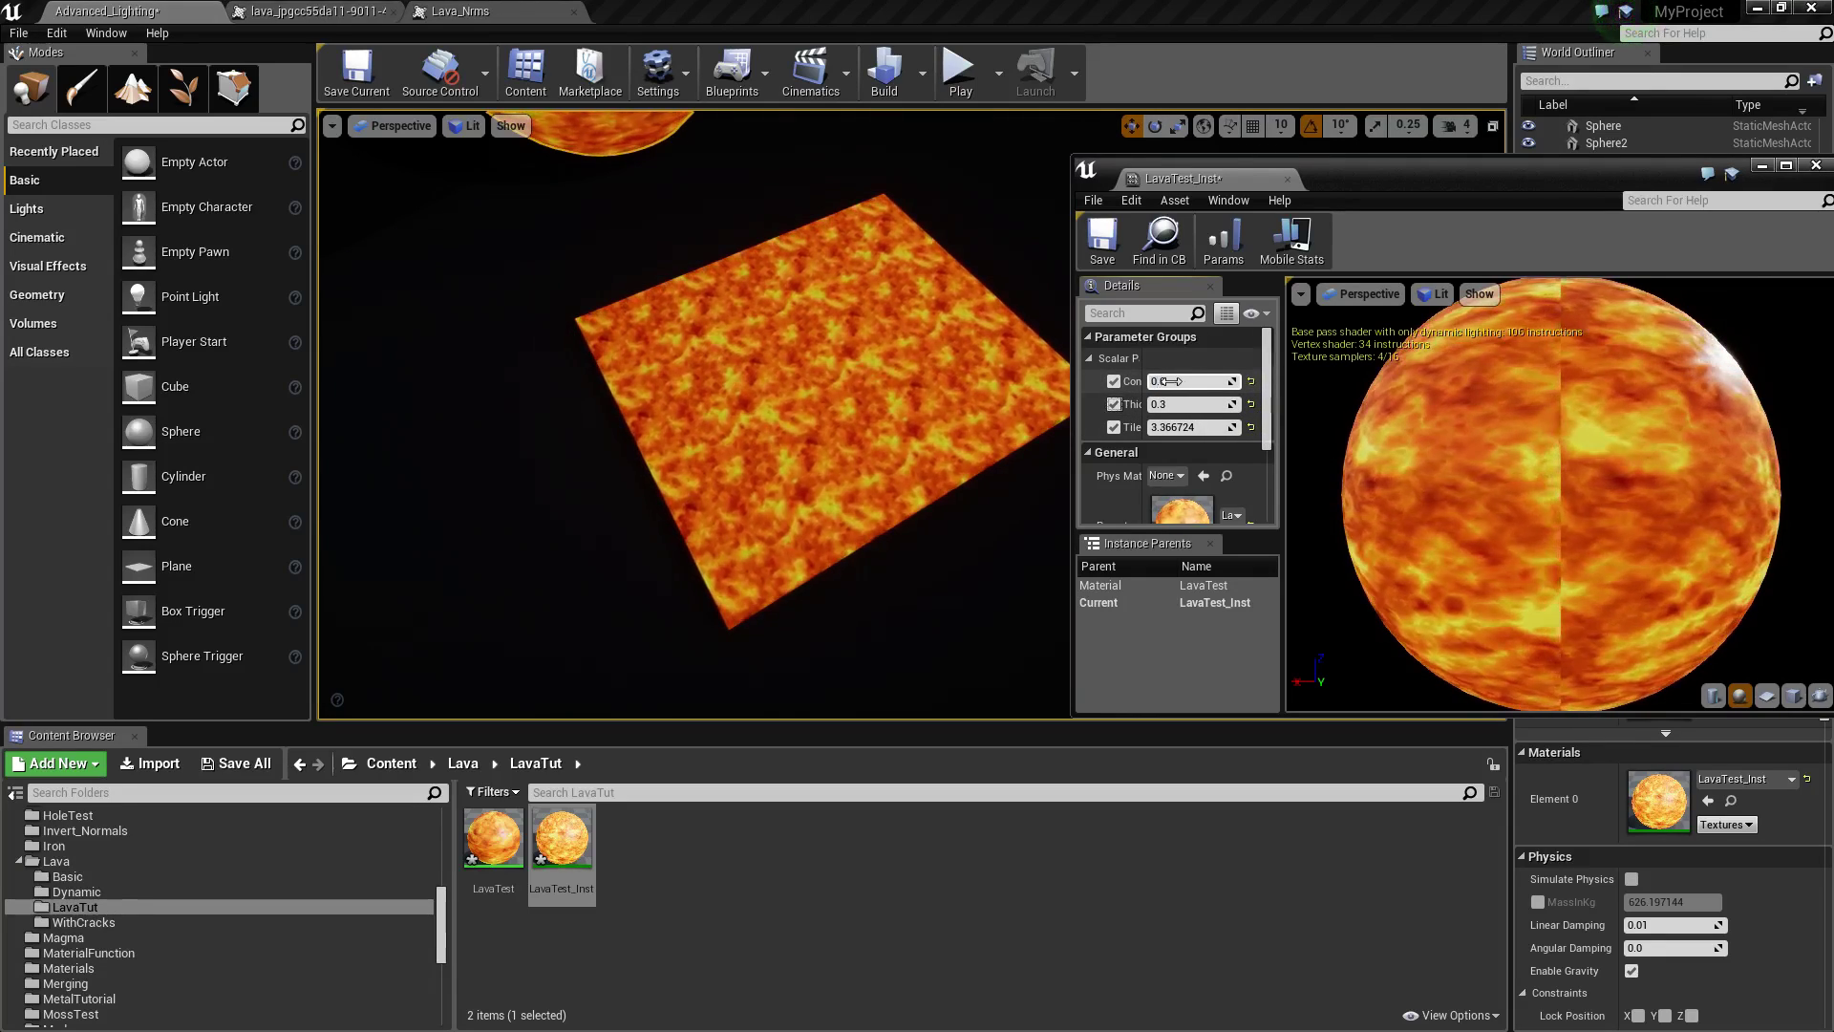
click(1190, 409)
text(0.0)
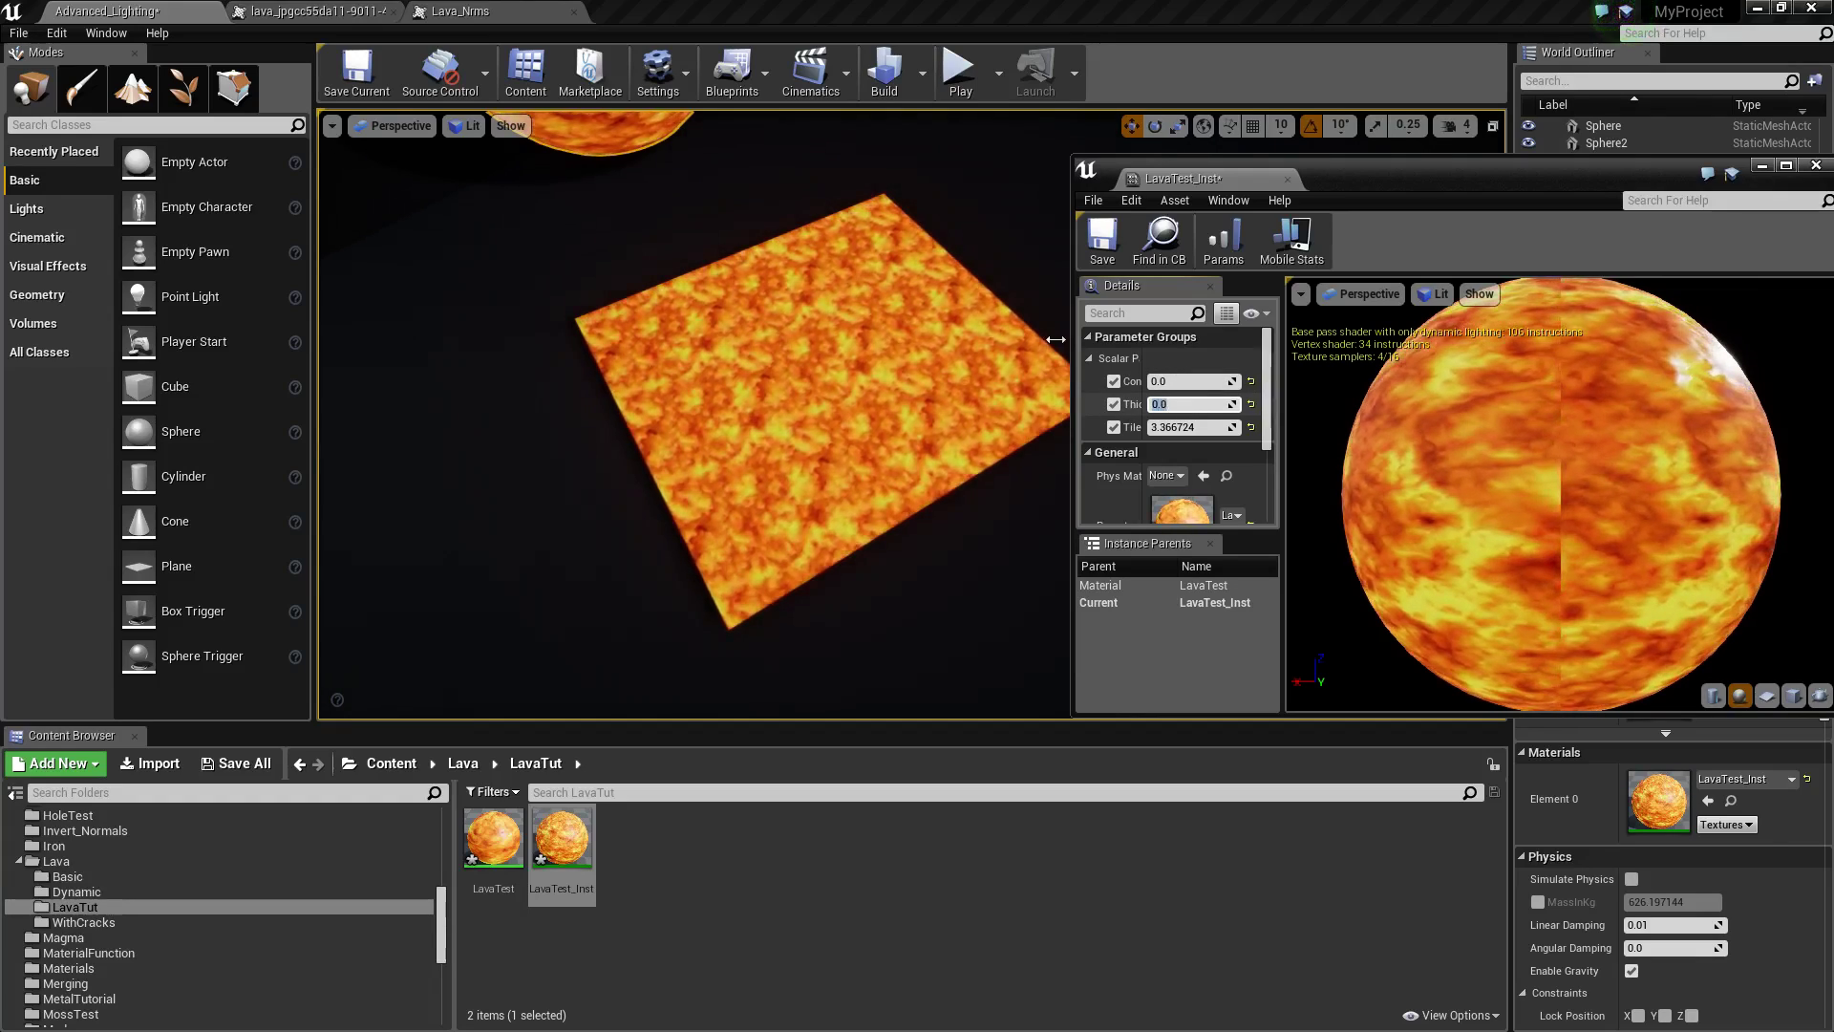
- Set the instance's Tile parameter to 1.0 and view the lava plane from another angle
right_drag(851, 373, 851, 286)
click(1198, 427)
text(1)
key(Return)
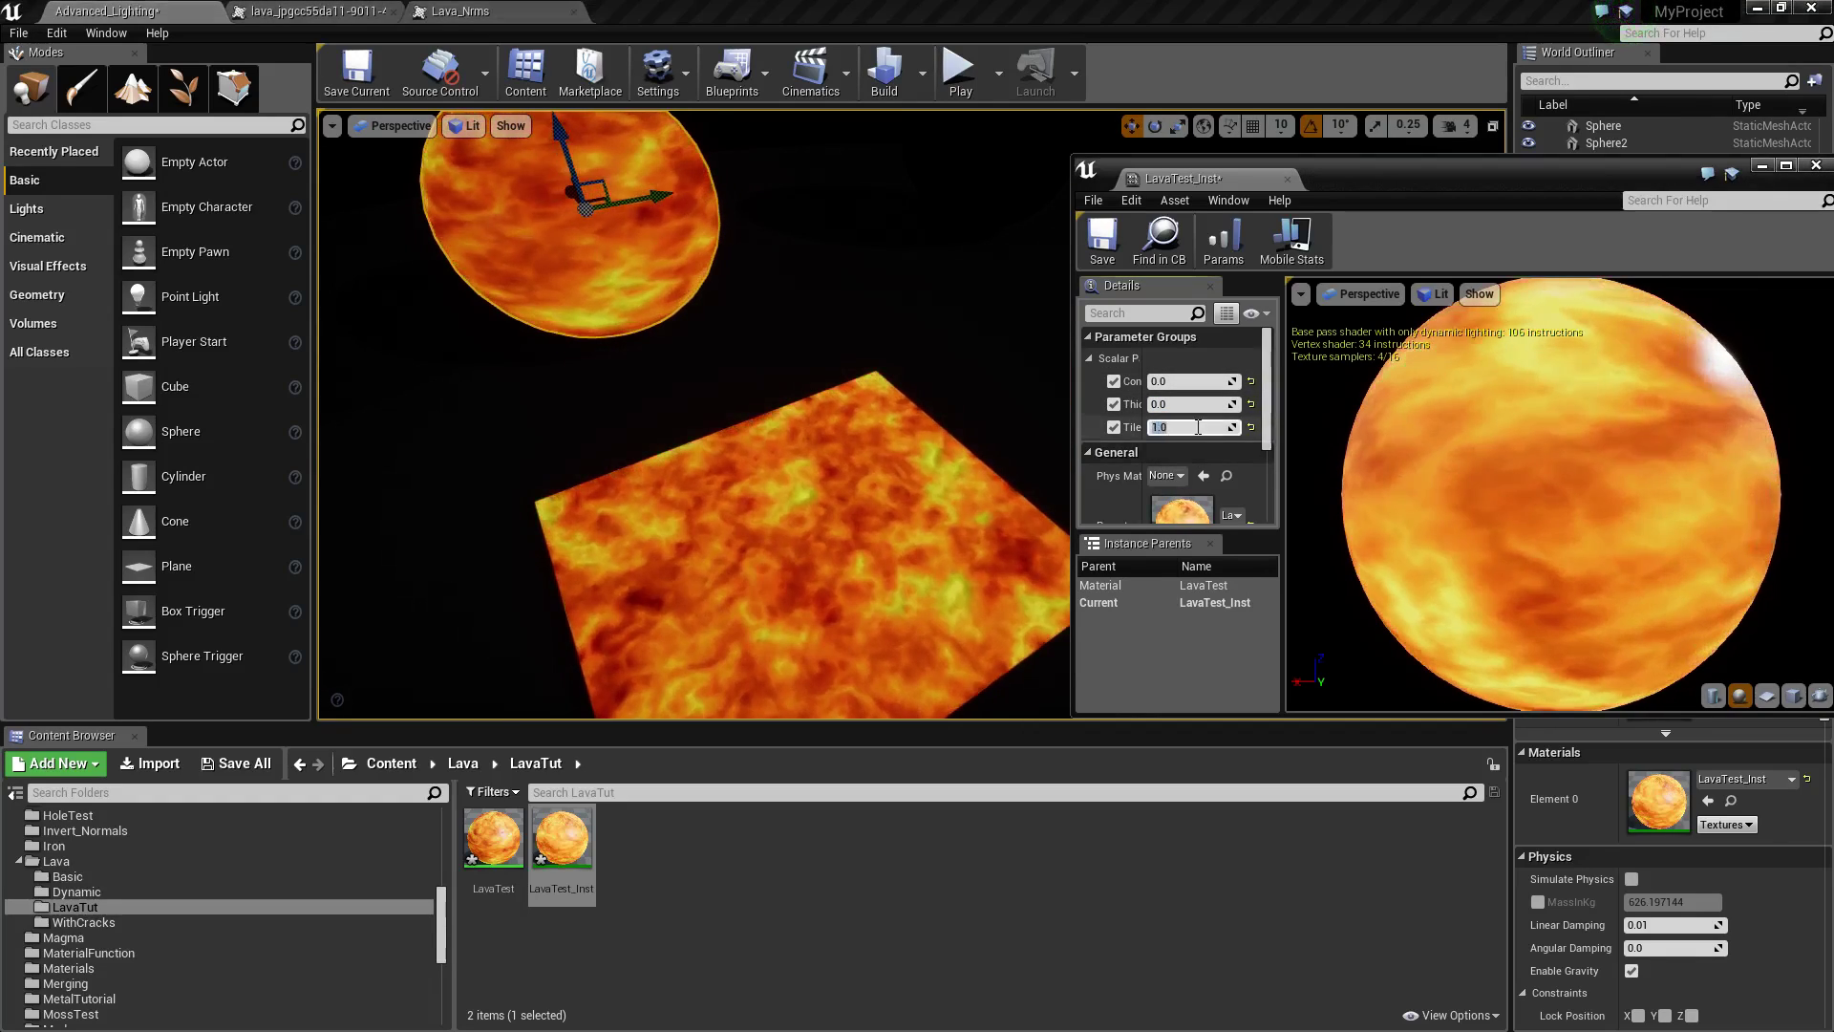
right_drag(860, 459, 917, 554)
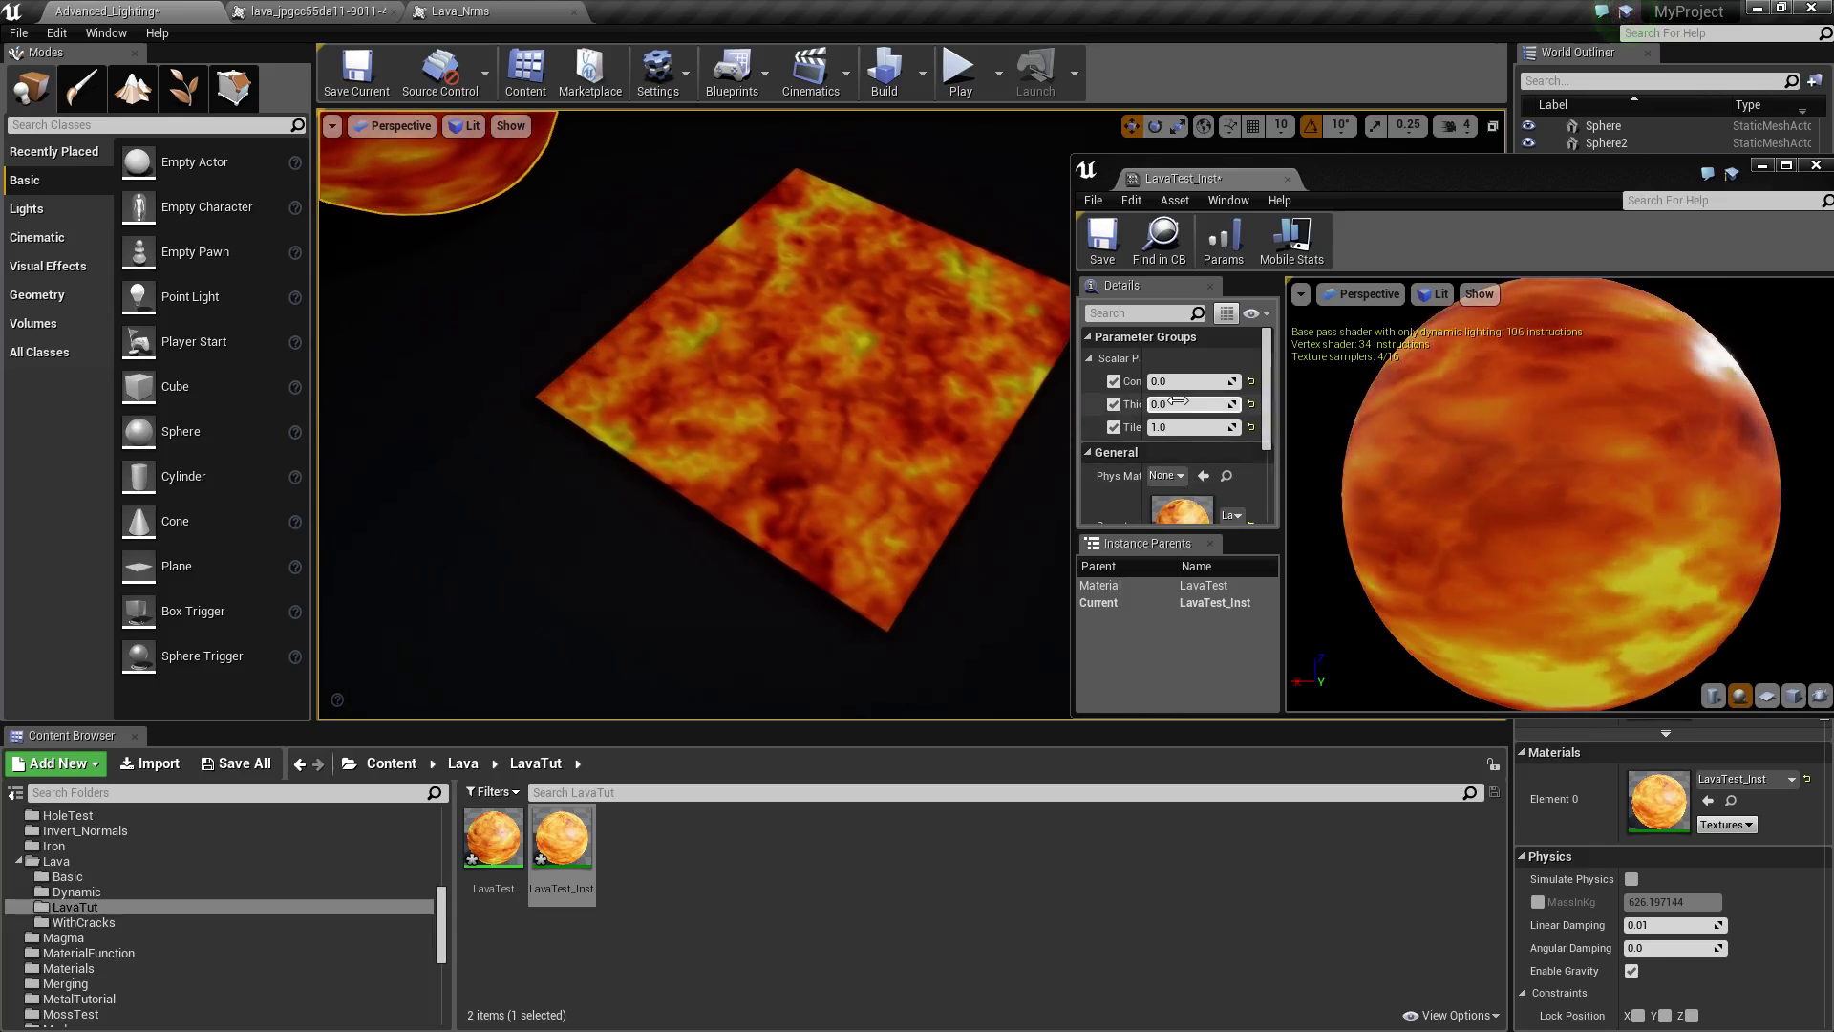